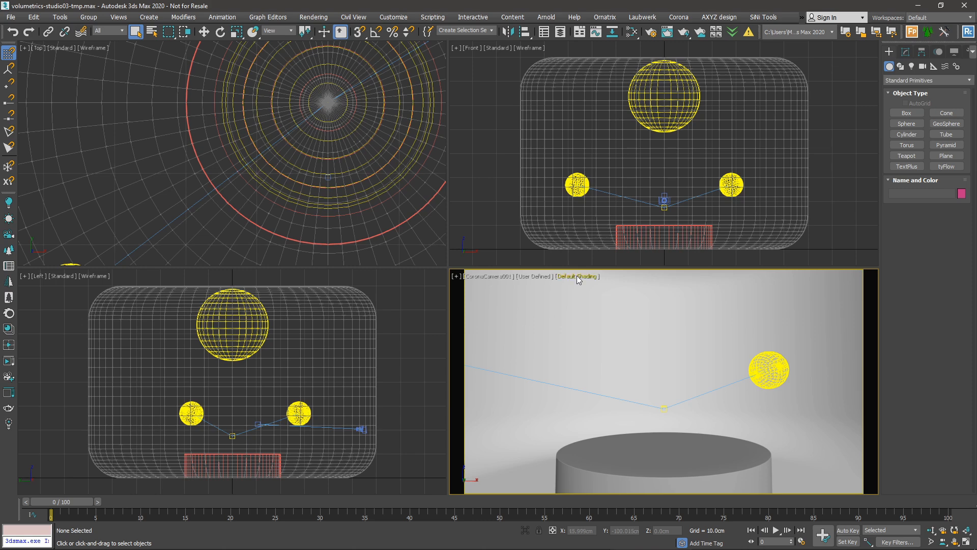
Turn the Left viewport into a Corona Interactive rendering view.
right_click(579, 333)
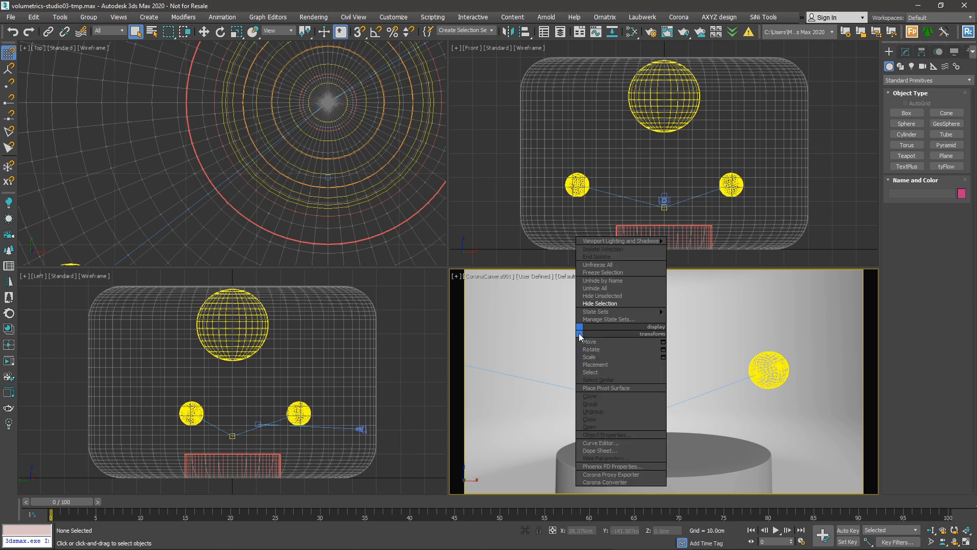
click(44, 276)
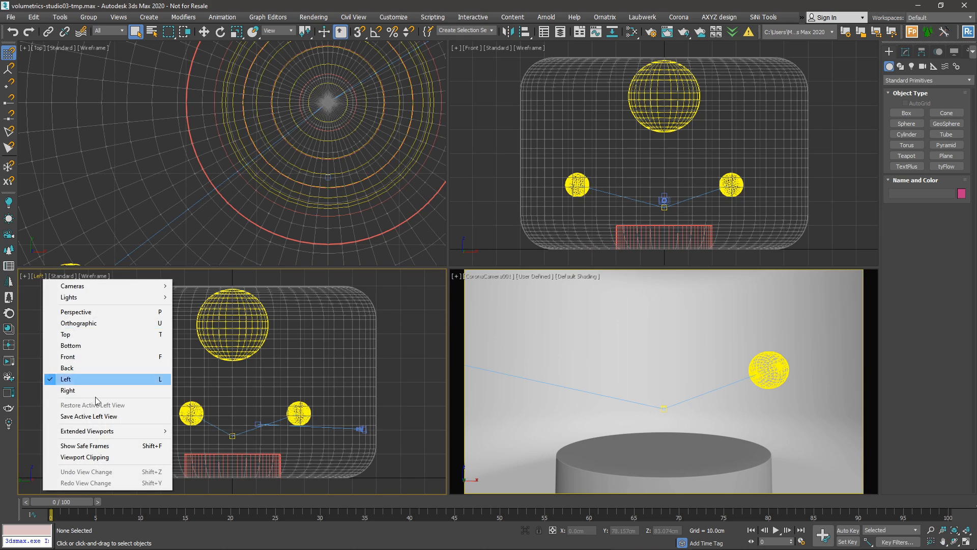
mouse_move(93, 431)
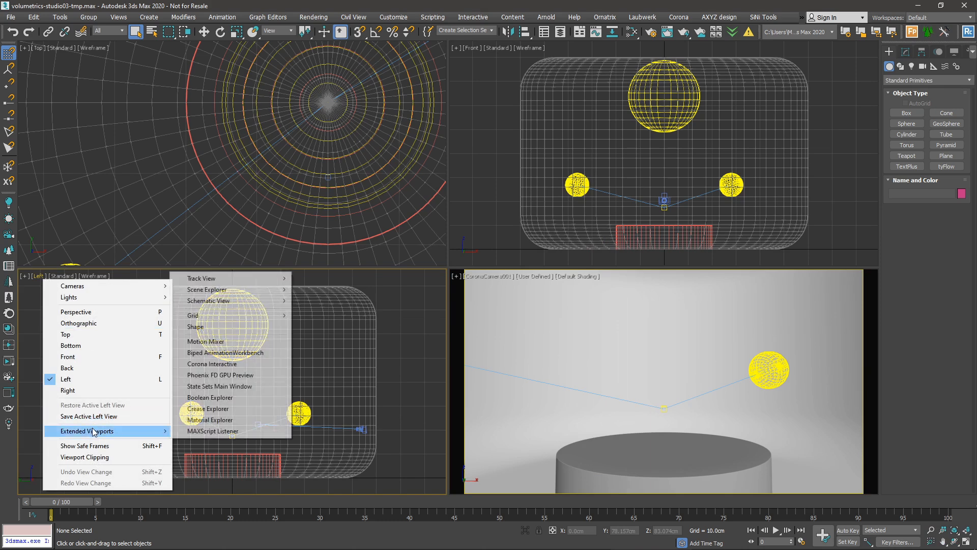
click(215, 364)
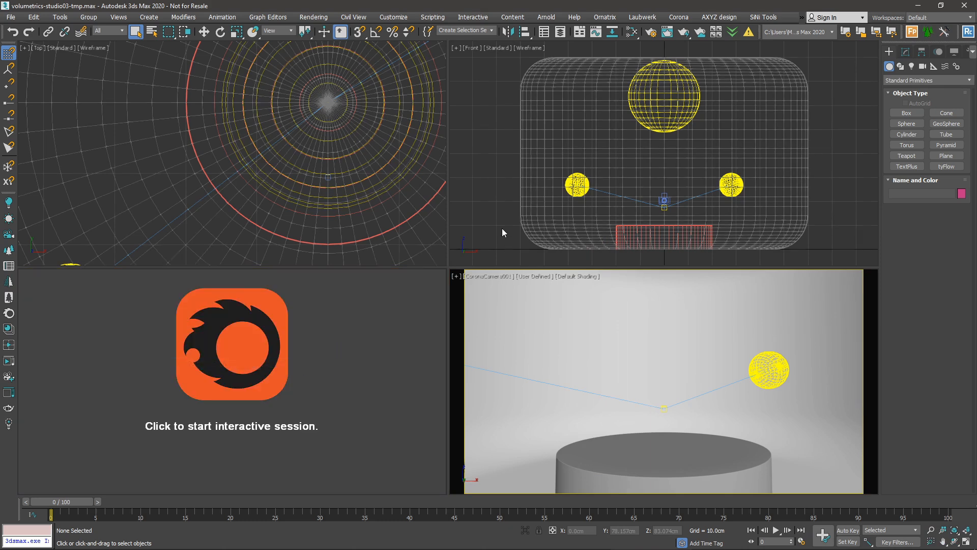
Unhide the Bearded-man object by name.
right_click(636, 331)
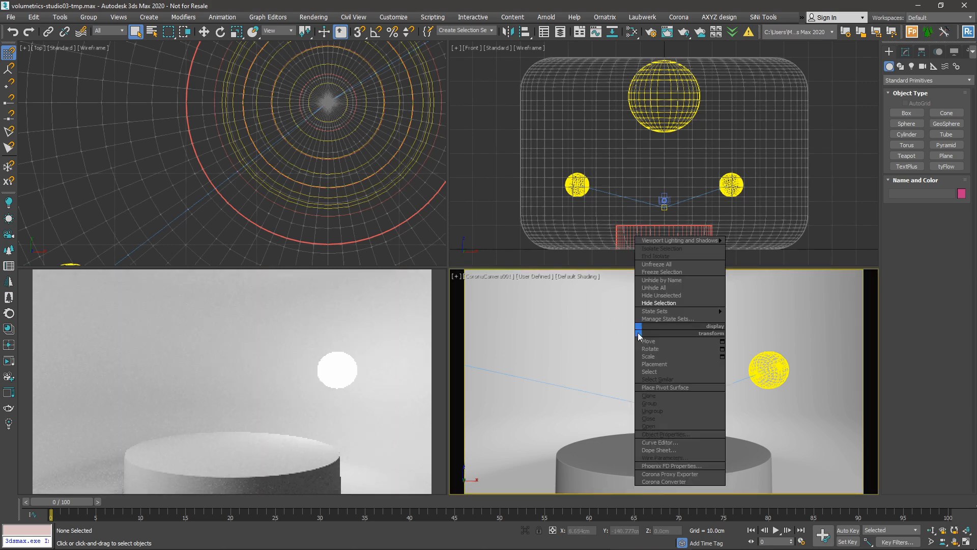
click(661, 280)
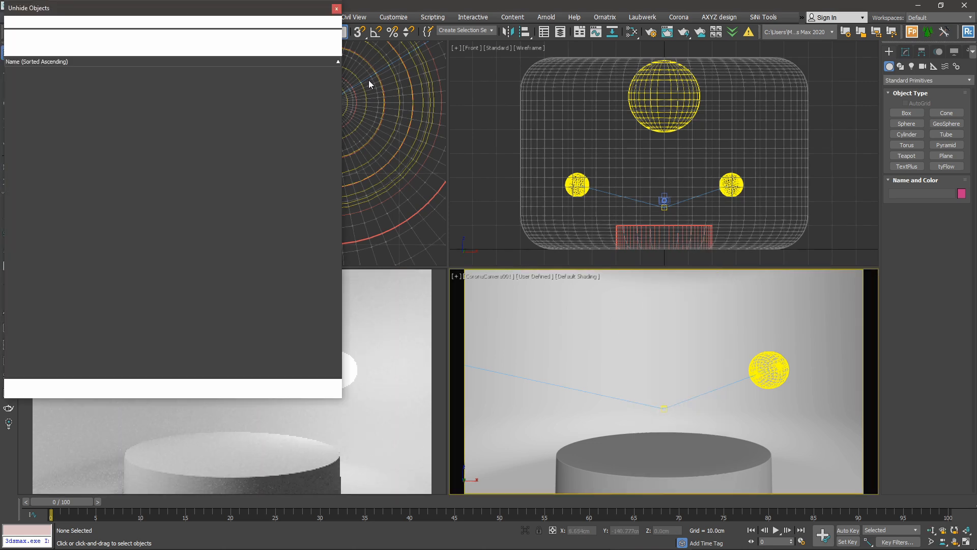
drag(273, 12, 709, 48)
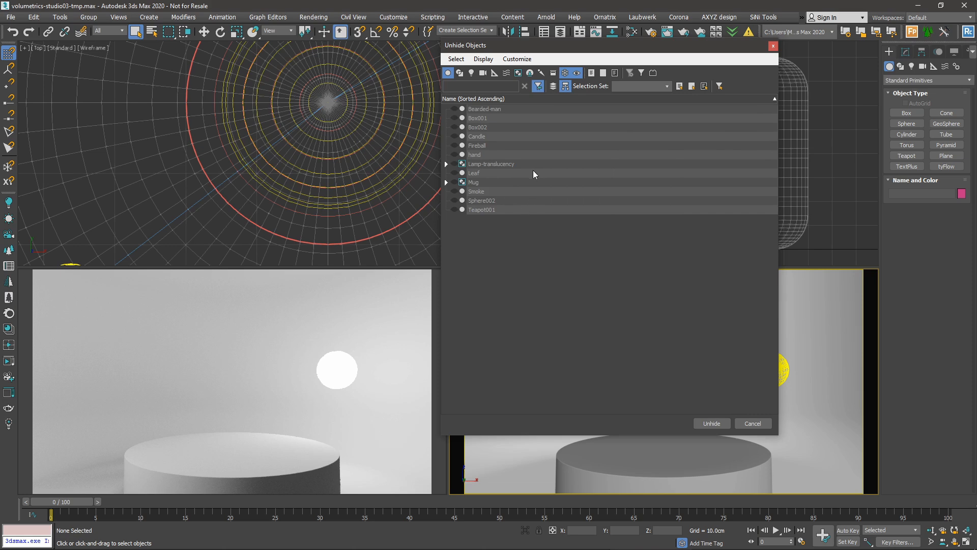
click(484, 111)
double_click(483, 111)
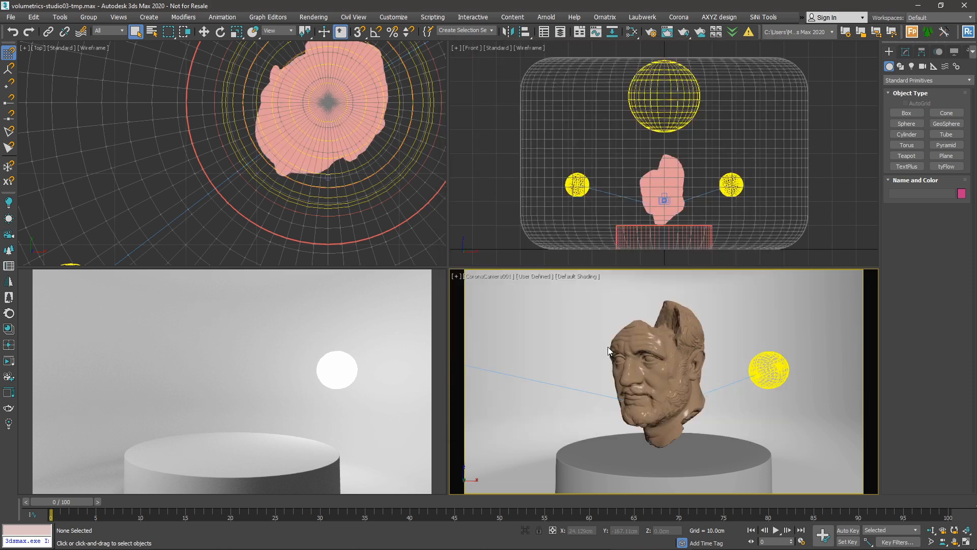
Select the bearded-man head and change the camera viewport to a perspective view showing the head from its other side.
click(642, 351)
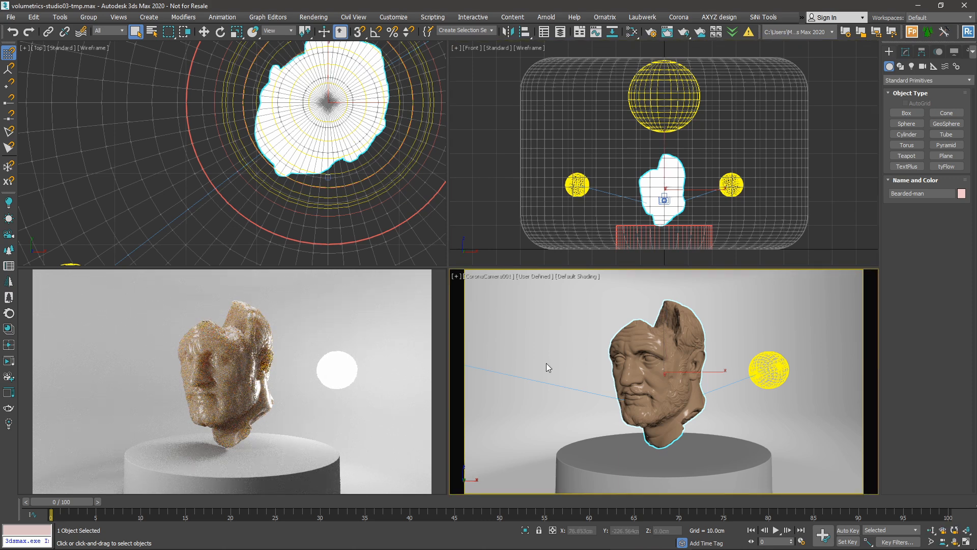
key(p)
alt+middle_drag(545, 362, 776, 437)
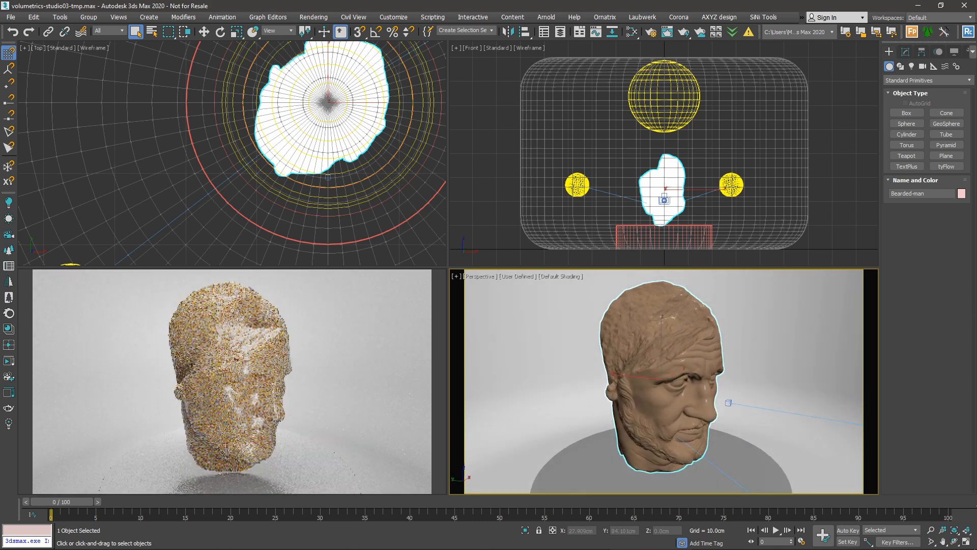
middle_drag(656, 399, 654, 400)
Create a new CoronaMtl in the Slate Material Editor, open its parameters and assign it to the selected head.
key(m)
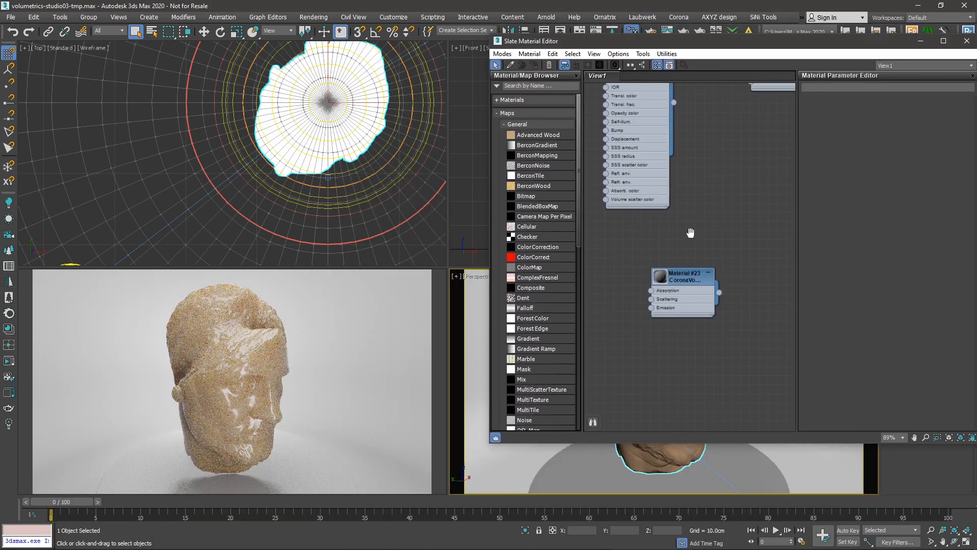
right_click(675, 223)
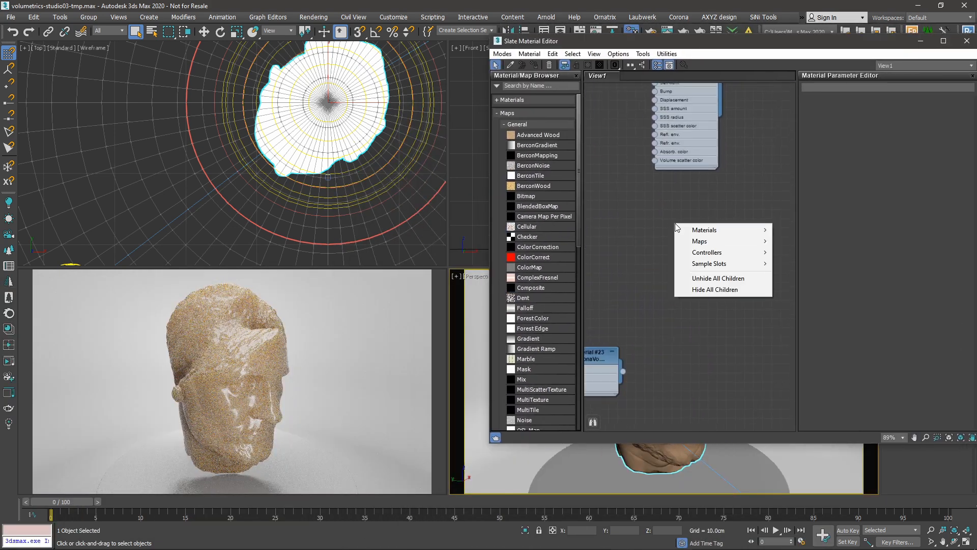
mouse_move(712, 229)
mouse_move(796, 264)
click(886, 282)
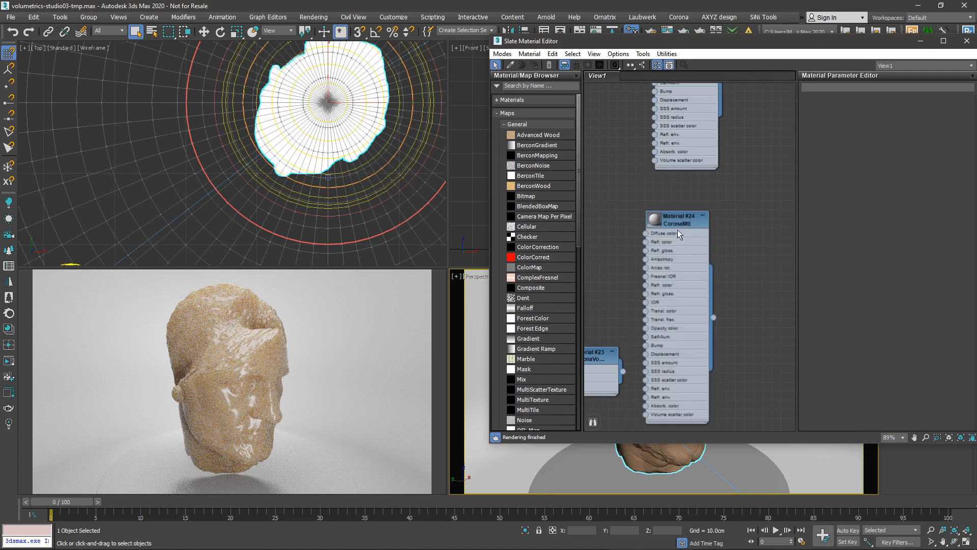
drag(674, 225, 700, 217)
double_click(700, 217)
click(534, 65)
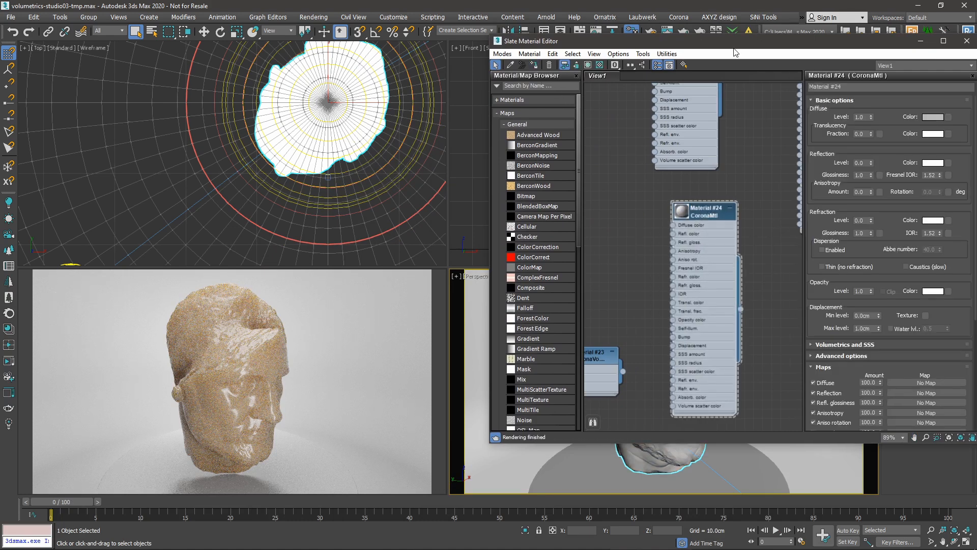
Set the opacity level of the new Corona material to 0.
drag(734, 53, 651, 51)
scroll(647, 270, up, 4)
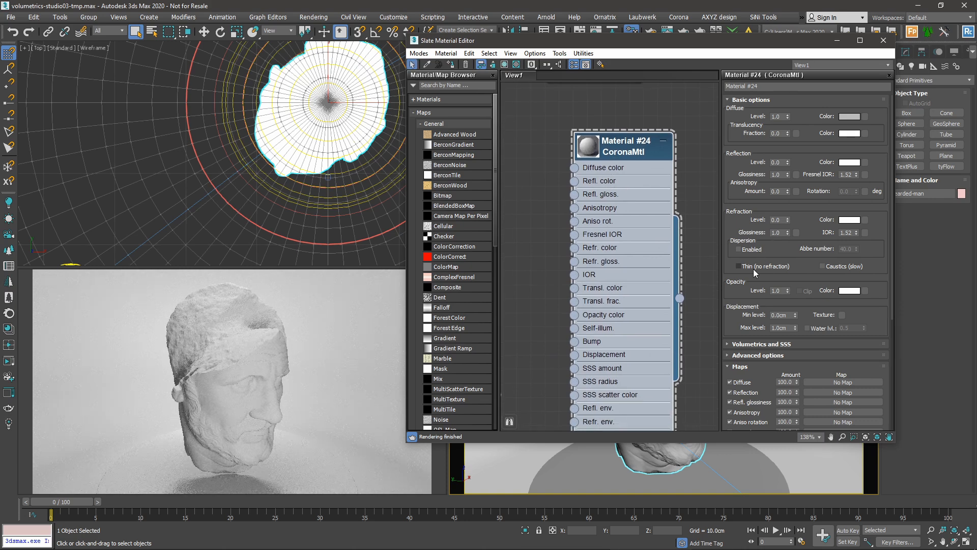
right_click(789, 292)
drag(719, 47, 776, 47)
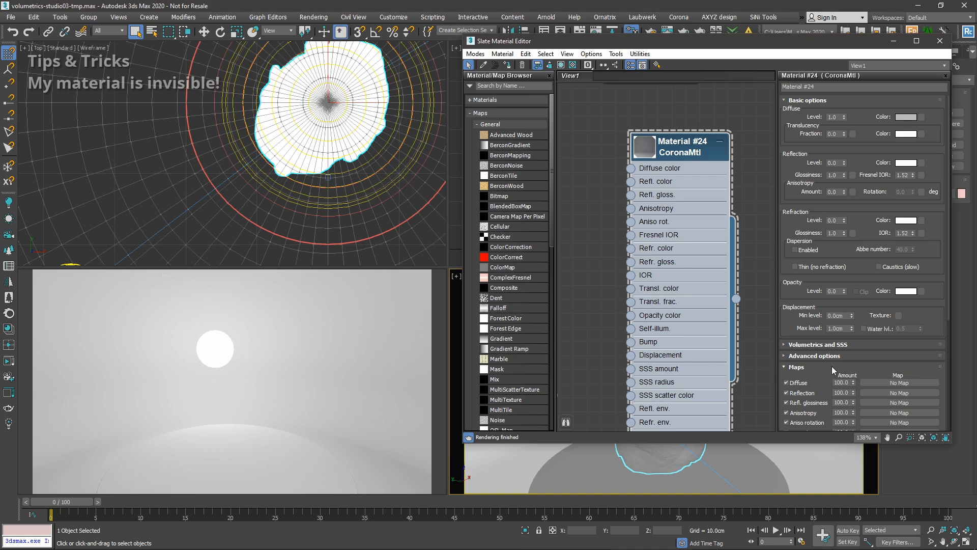
Set the material's volumetric absorption color to pure white, with a value of 255.
click(807, 345)
scroll(803, 326, down, 3)
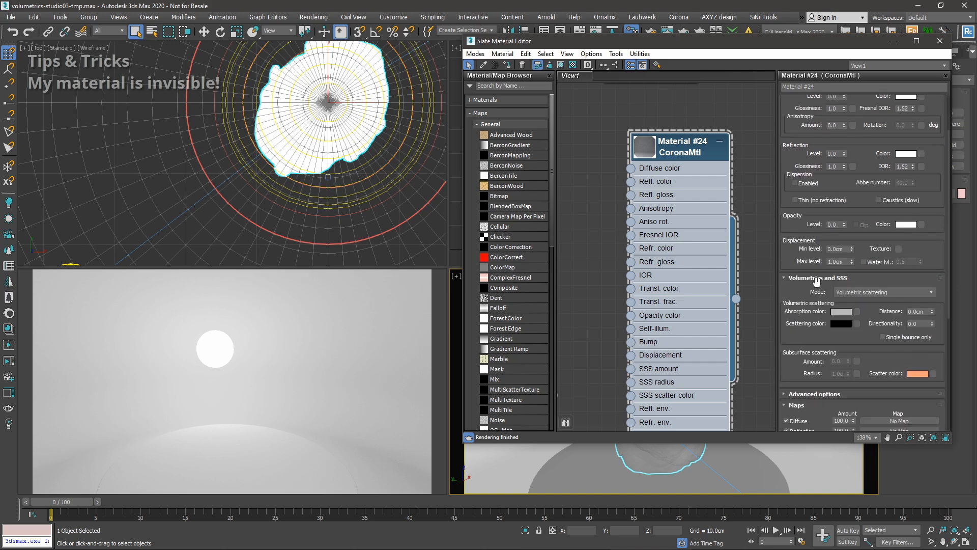
click(845, 313)
drag(292, 105, 311, 107)
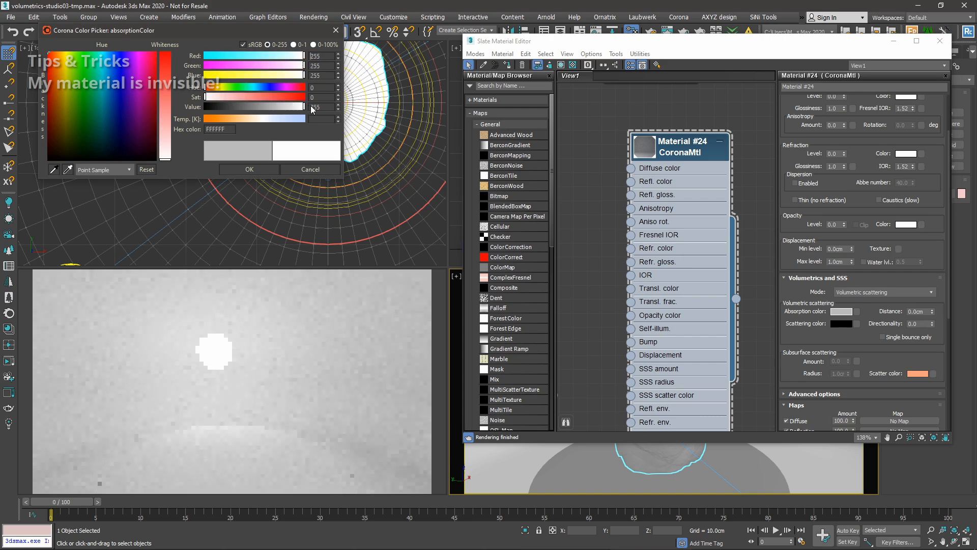
click(249, 169)
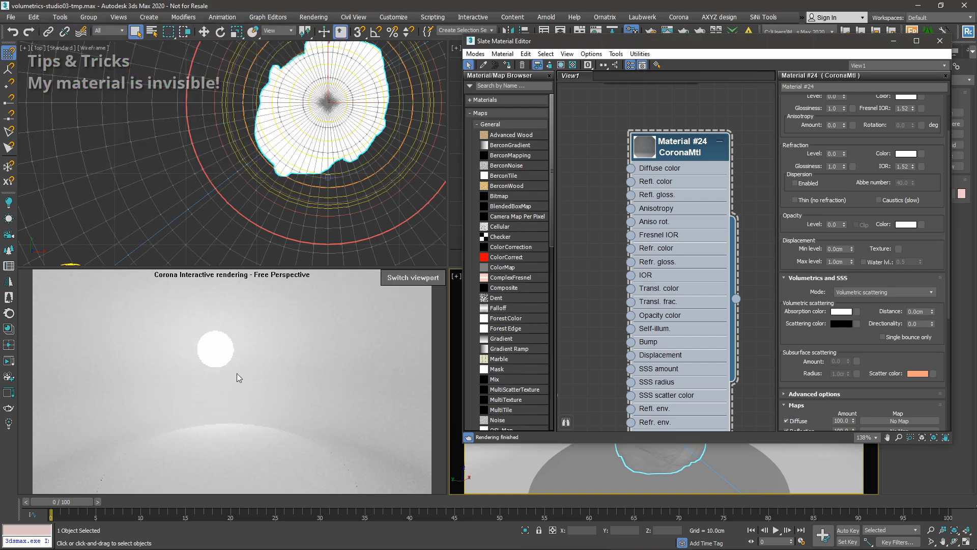
Set the volumetric scattering distance of the head's material to 25 cm.
click(916, 312)
text(25)
key(Tab)
Try a red scattering color, hex B20000, for the material's volumetric scattering.
drag(837, 343, 837, 344)
click(837, 326)
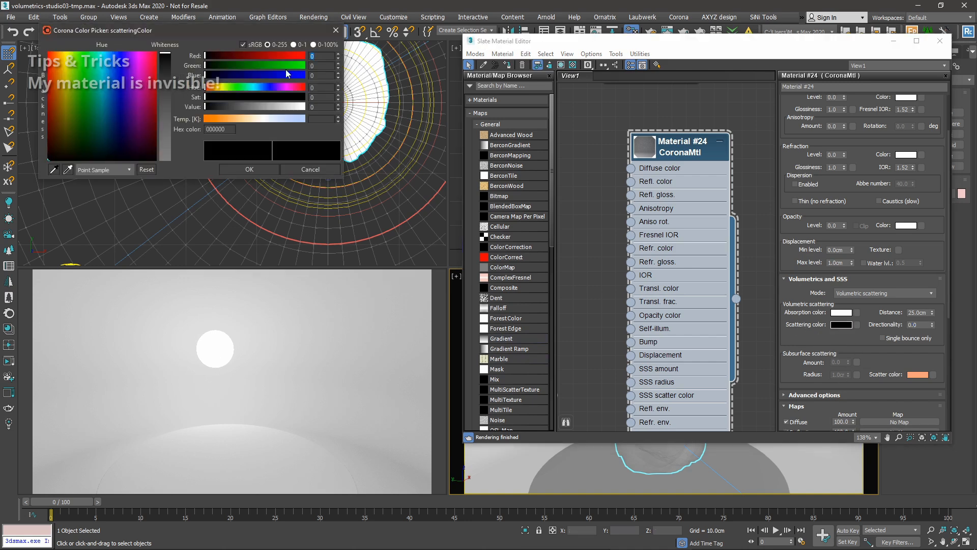
drag(273, 57, 273, 54)
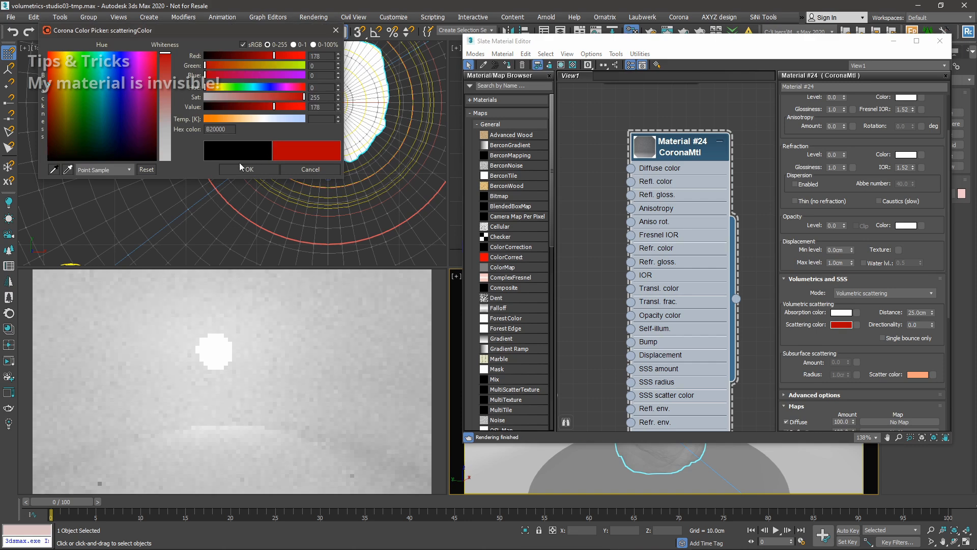
click(301, 172)
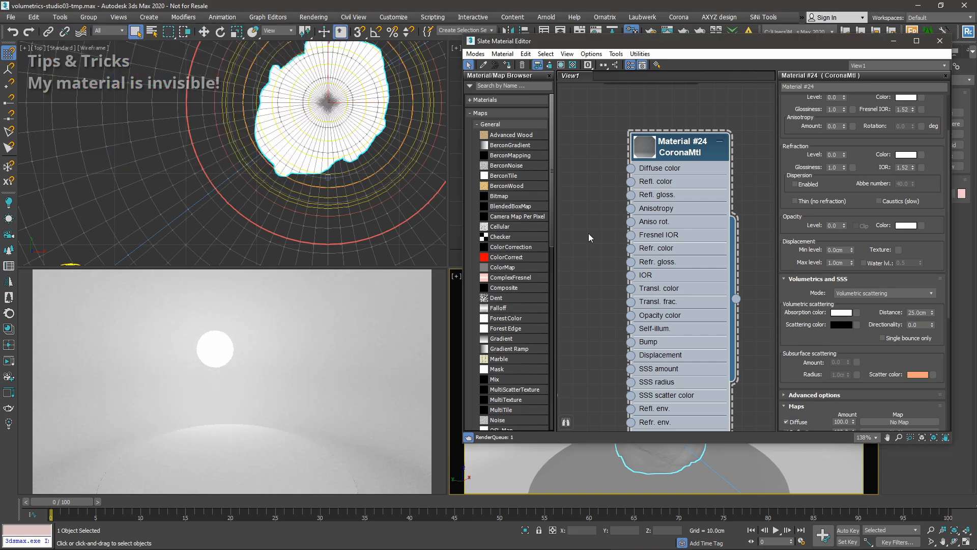
Darken the volumetric absorption color to near black, hex 121212, with a value of 18.
click(838, 313)
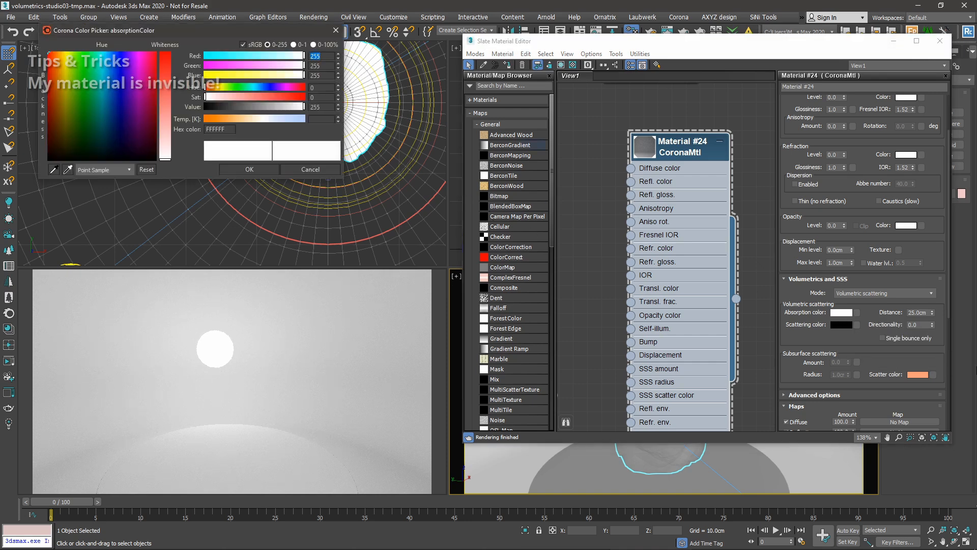
click(283, 107)
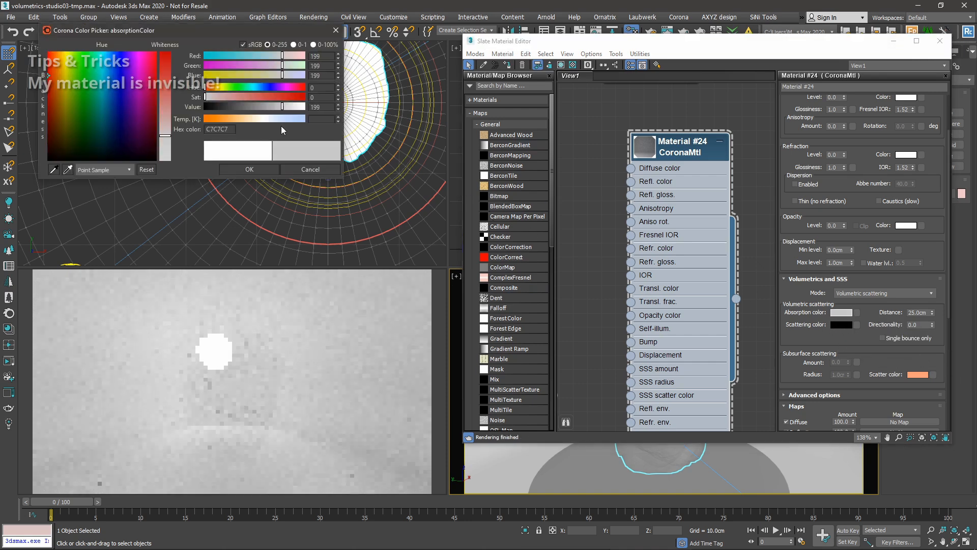
drag(283, 107, 237, 107)
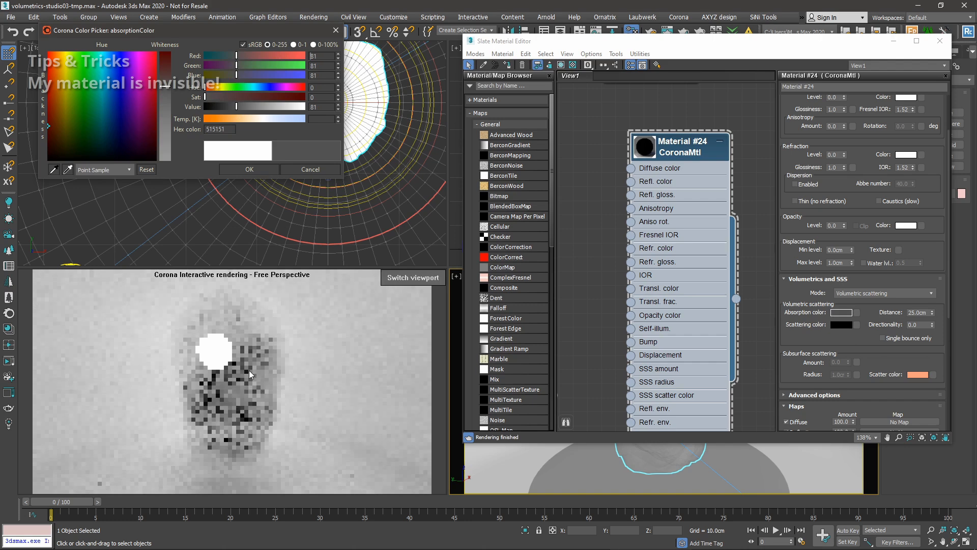
click(221, 107)
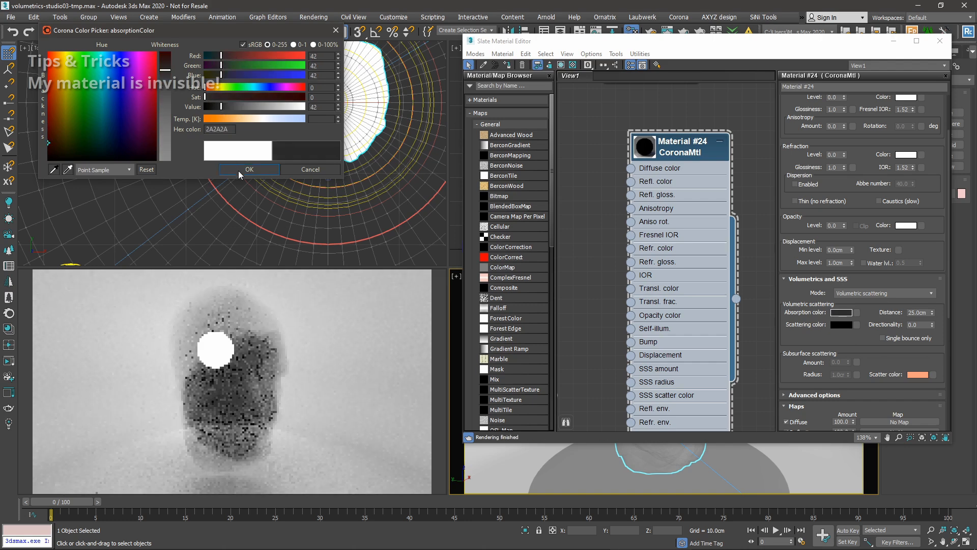
click(217, 107)
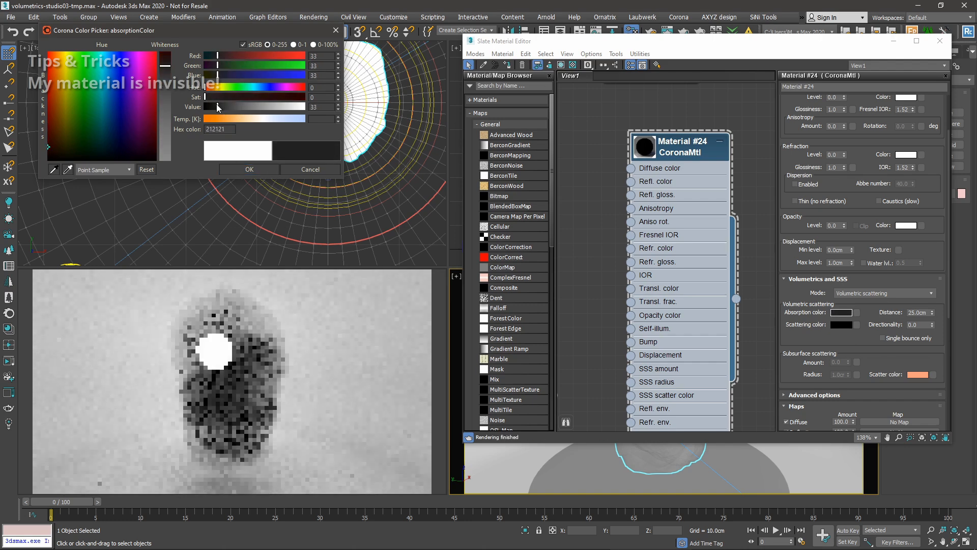
click(211, 108)
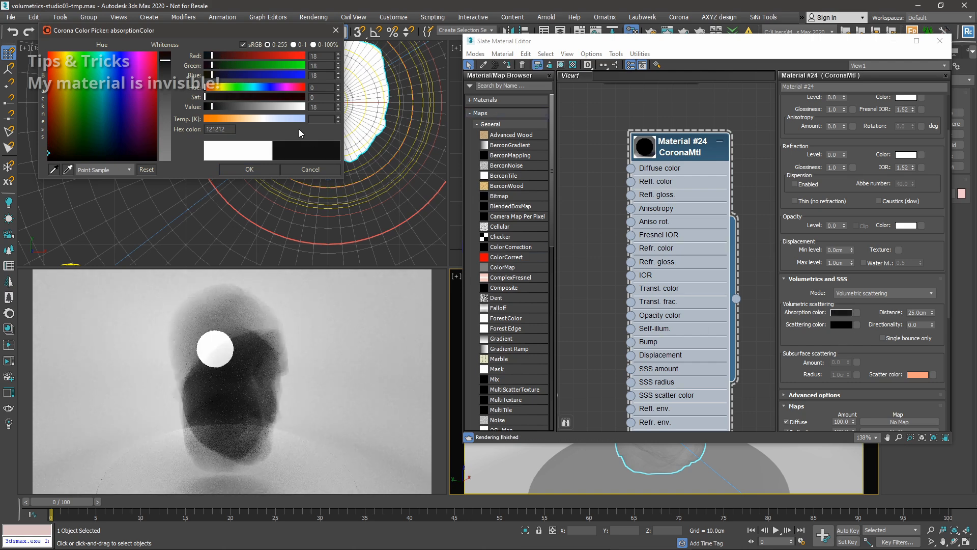
click(248, 169)
Set the volumetric scattering distance to 0 cm.
click(918, 313)
double_click(918, 312)
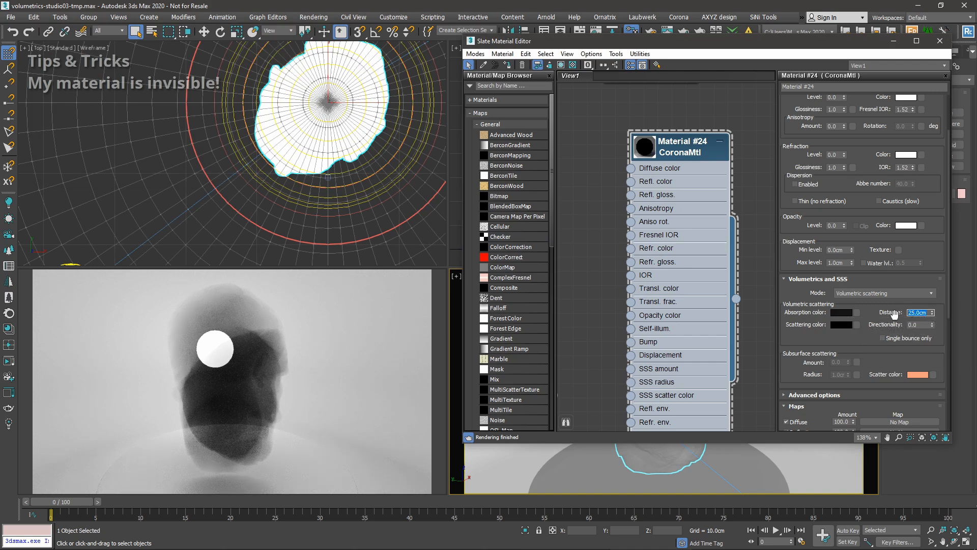
text(0)
key(Tab)
Set the volumetric scattering distance to 1 cm and the scattering color to mid gray.
double_click(918, 312)
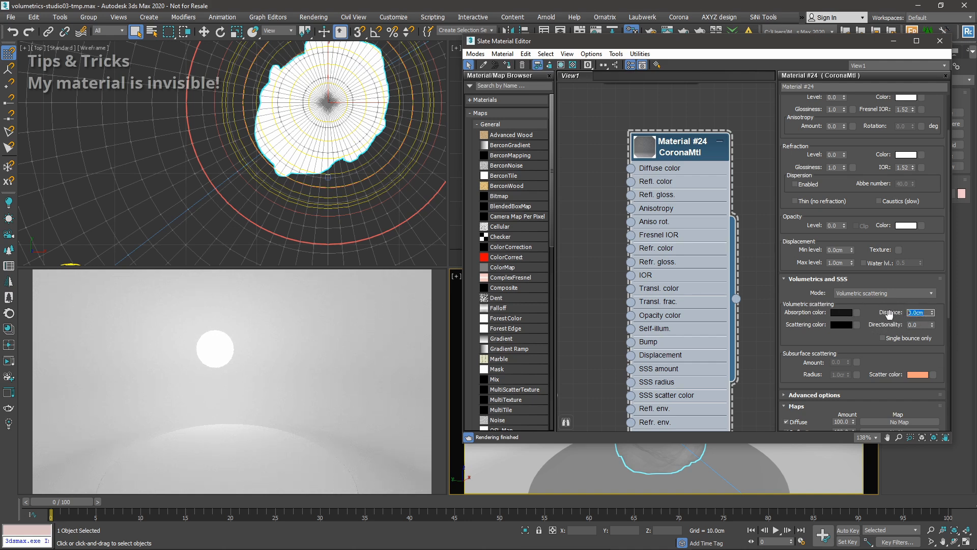
text(1)
key(Tab)
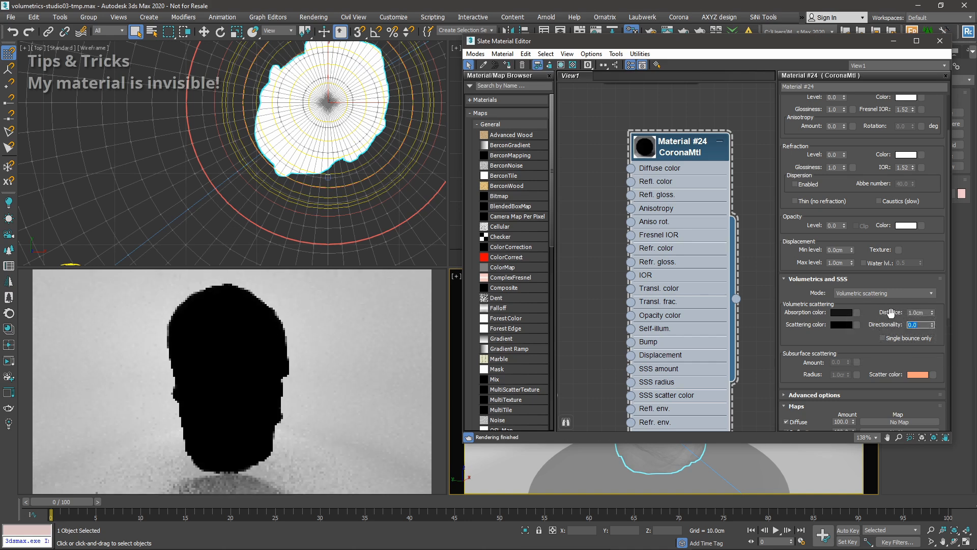
click(841, 324)
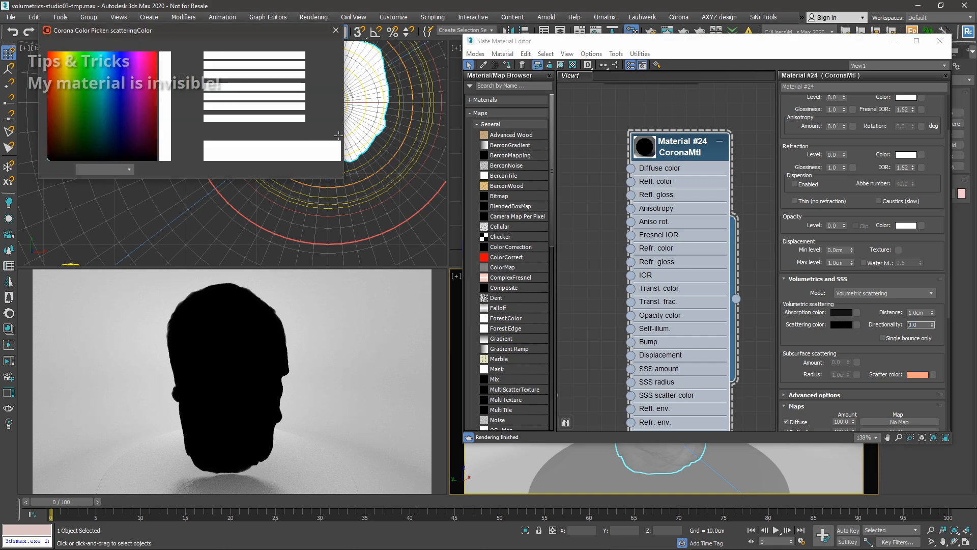
click(251, 169)
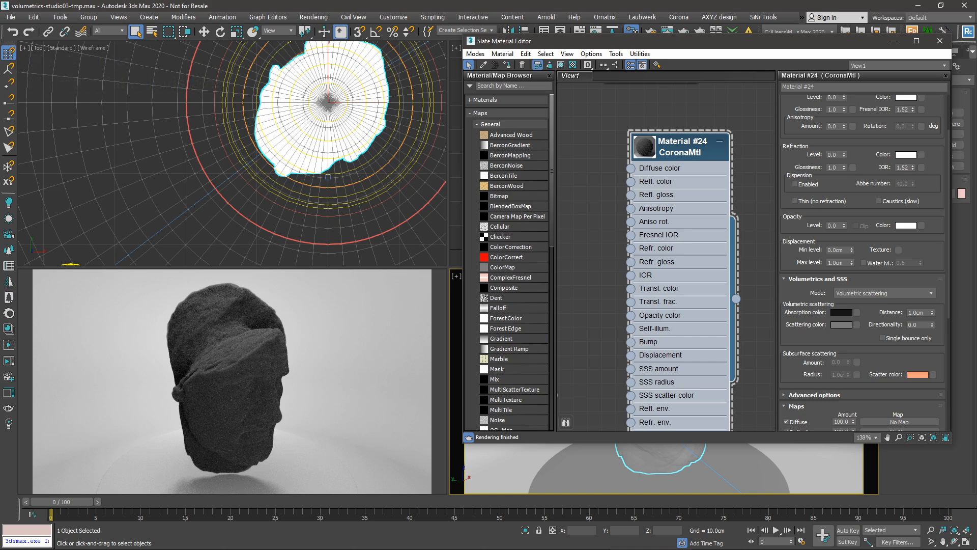
middle_drag(706, 355, 680, 317)
drag(853, 338, 853, 331)
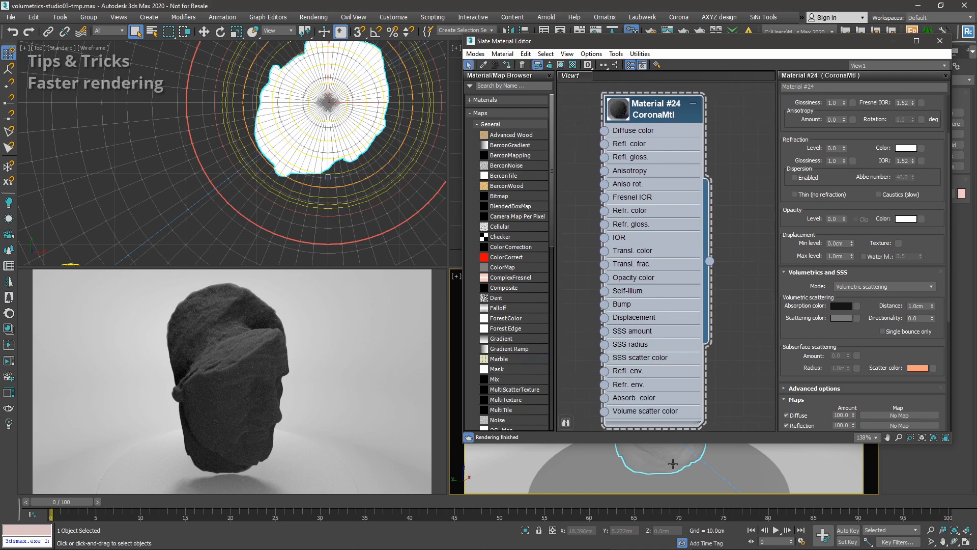
scroll(673, 464, up, 5)
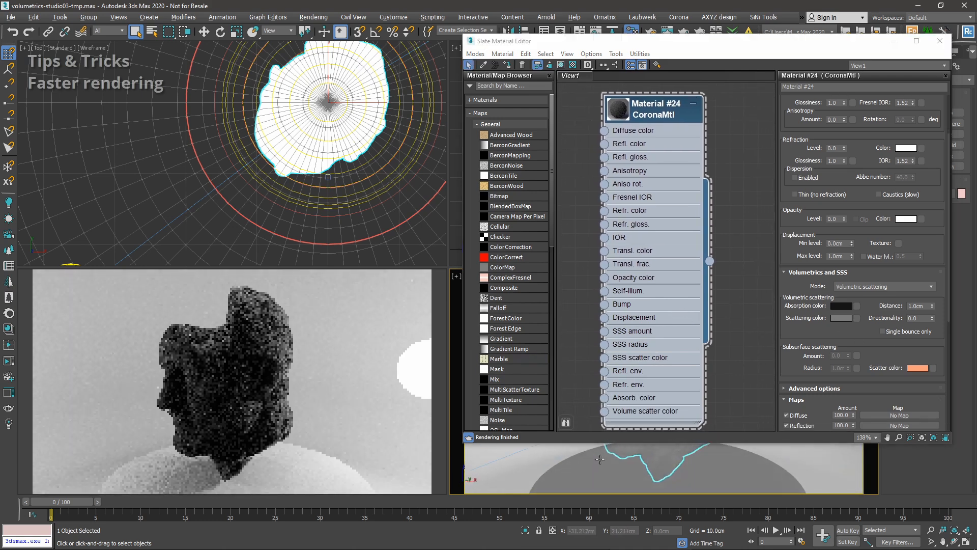
Set the material's volumetric absorption color to a medium blue and the scattering distance to 2 cm.
click(833, 306)
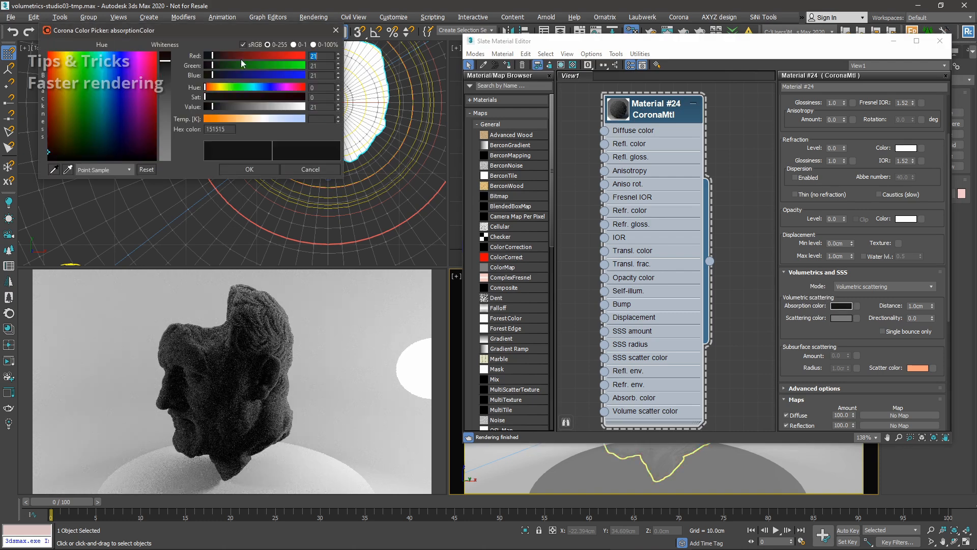
click(110, 89)
click(164, 76)
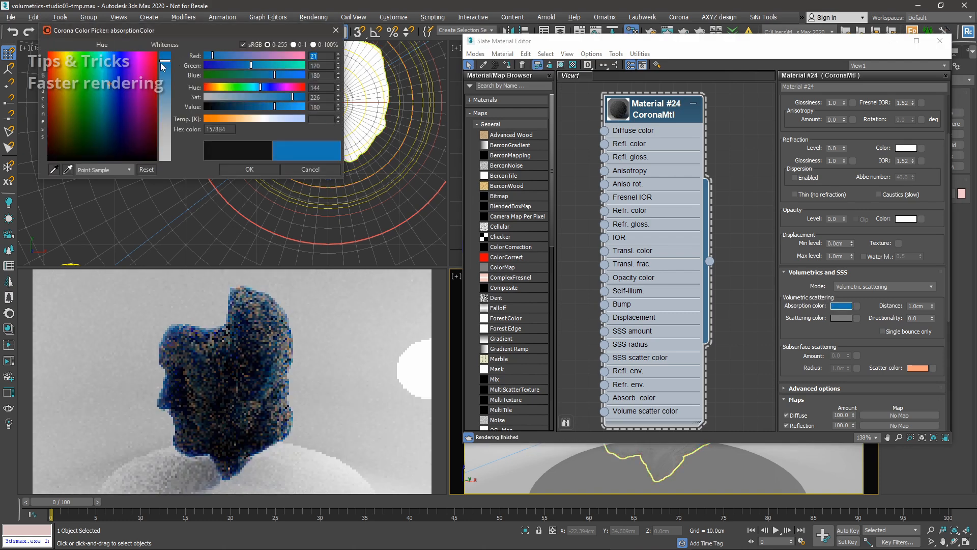
click(250, 169)
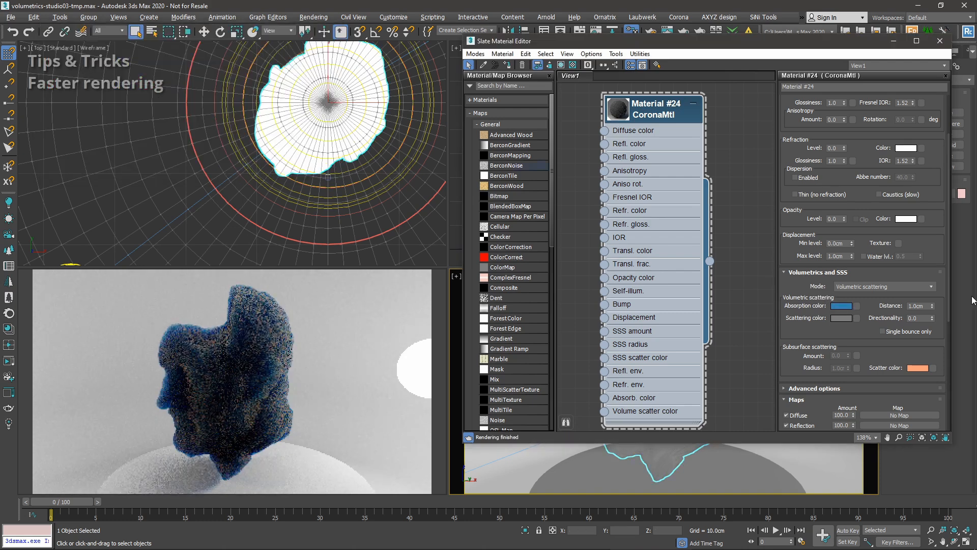
double_click(921, 307)
text(2)
key(Tab)
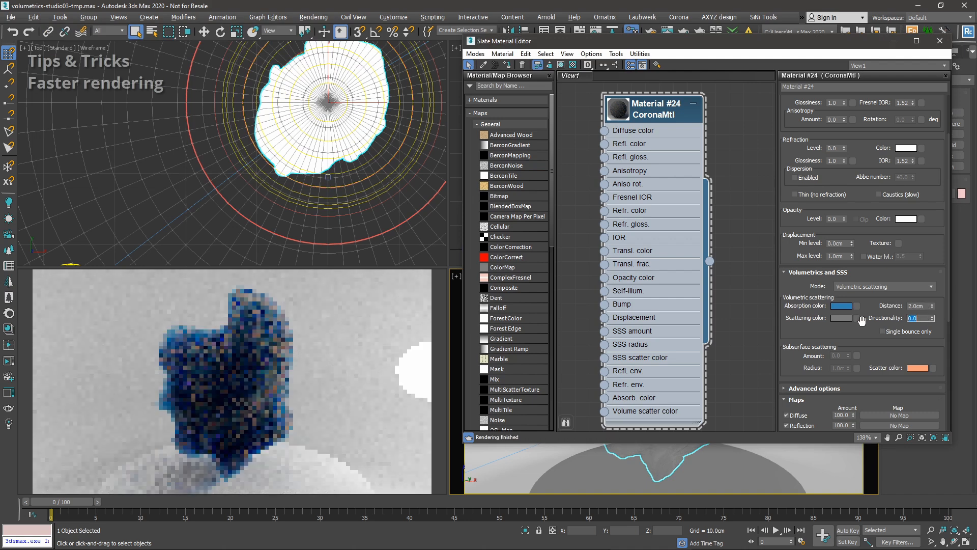
Set the volumetric scattering color to a light cyan.
click(842, 318)
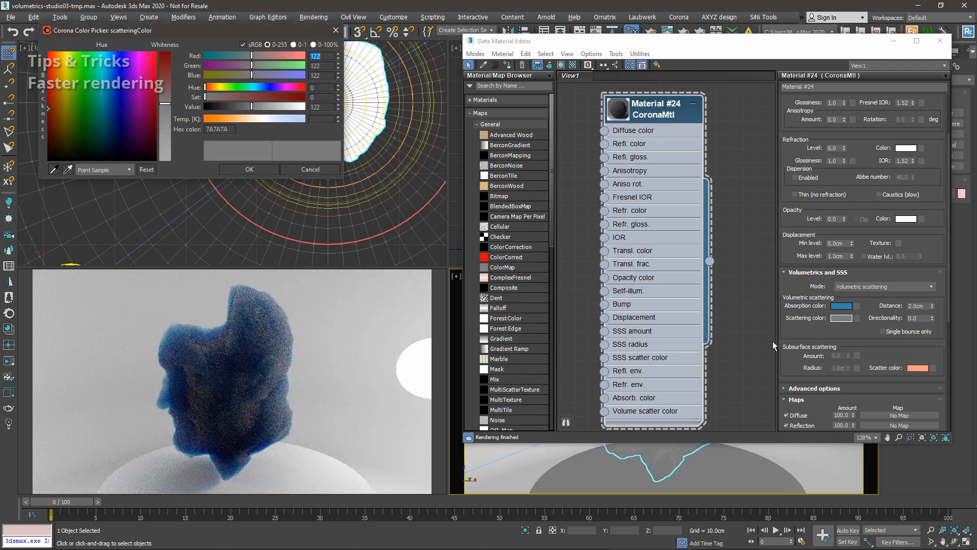
click(104, 58)
drag(165, 103, 167, 131)
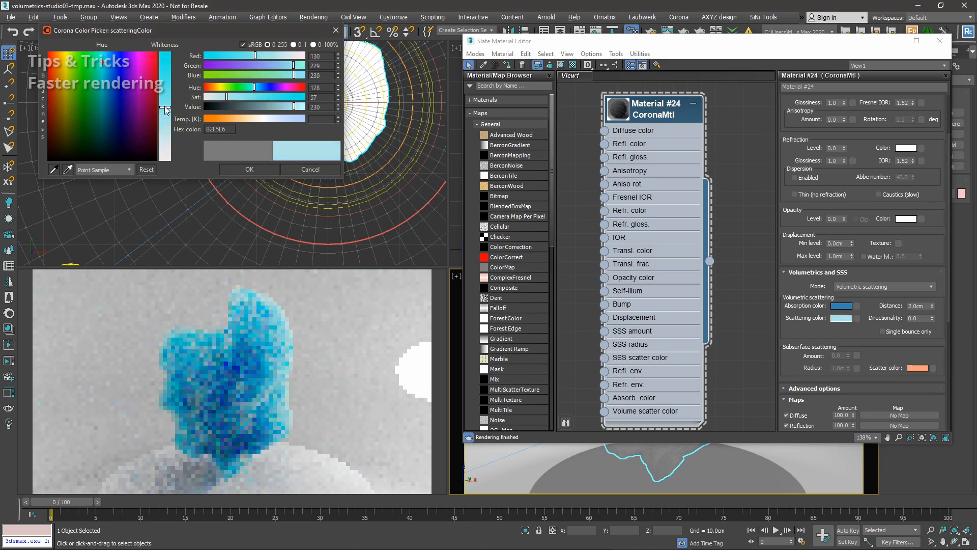
click(248, 169)
Enable single-bounce-only volumetric scattering and check the rendered head from several sides.
alt+middle_drag(631, 462, 657, 462)
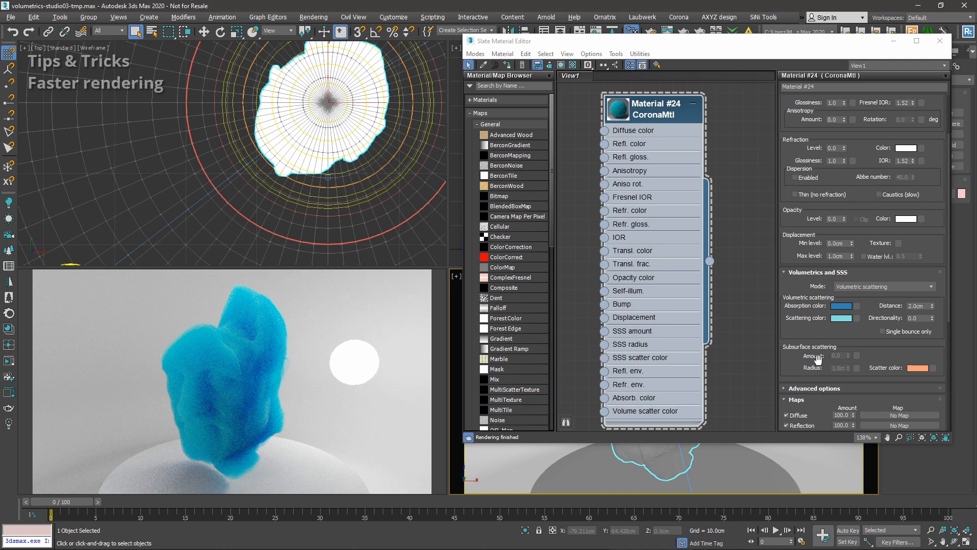
drag(818, 359, 816, 351)
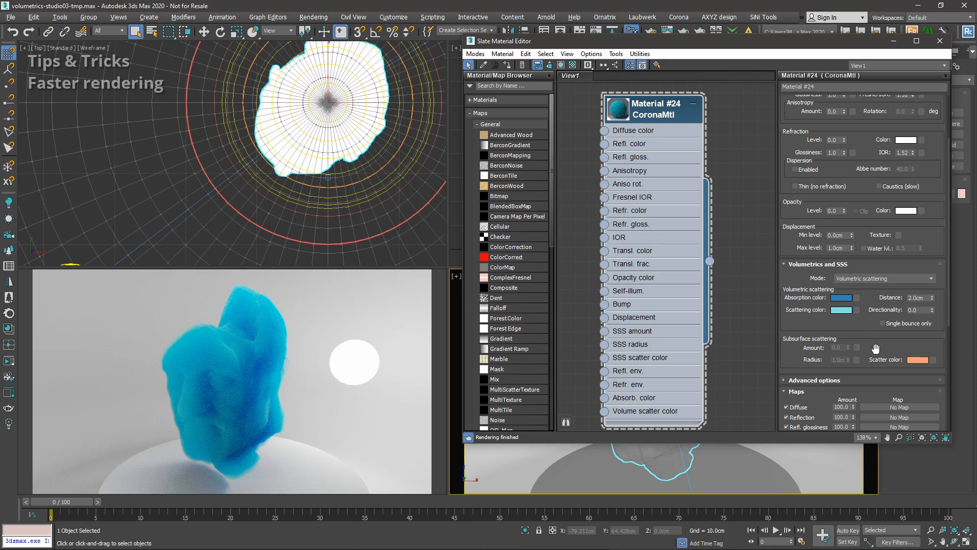
click(882, 324)
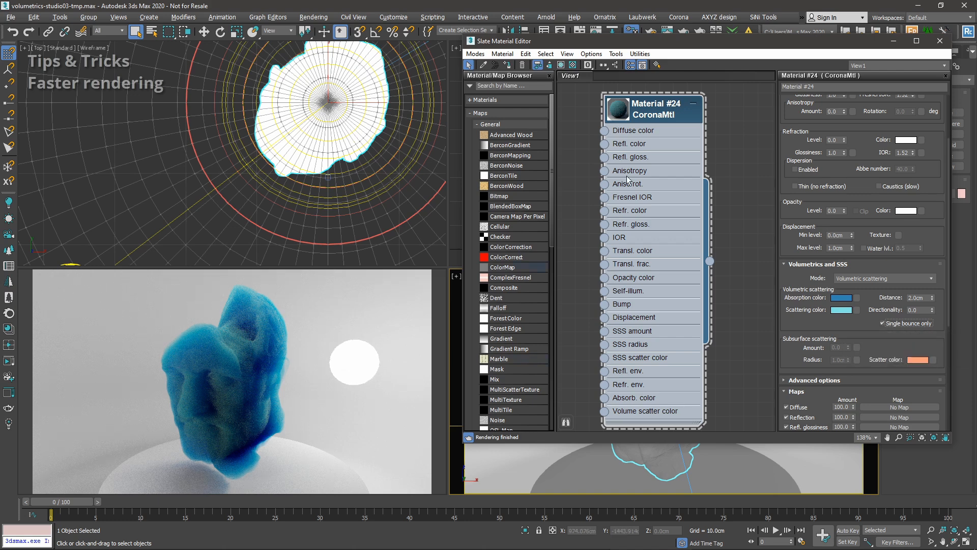
drag(839, 42, 827, 24)
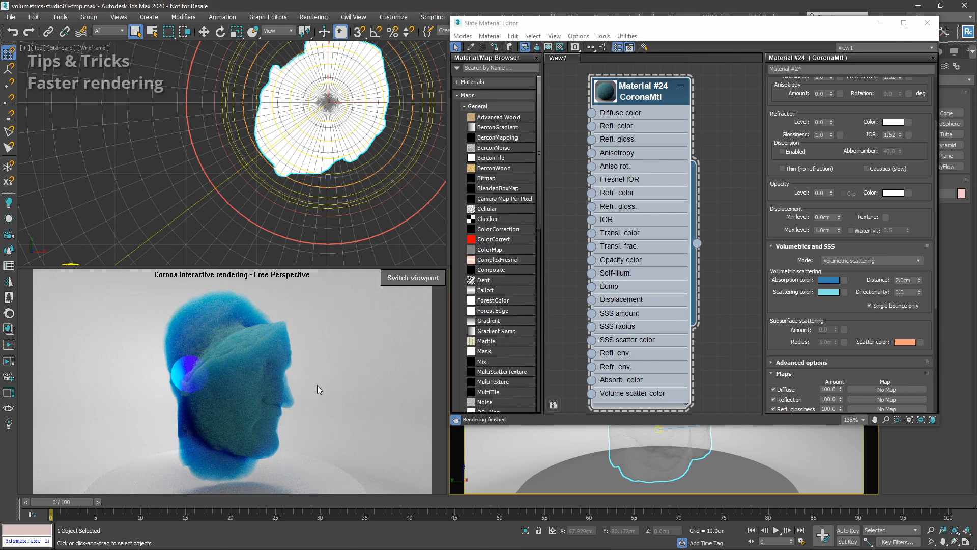
alt+middle_drag(680, 467, 566, 460)
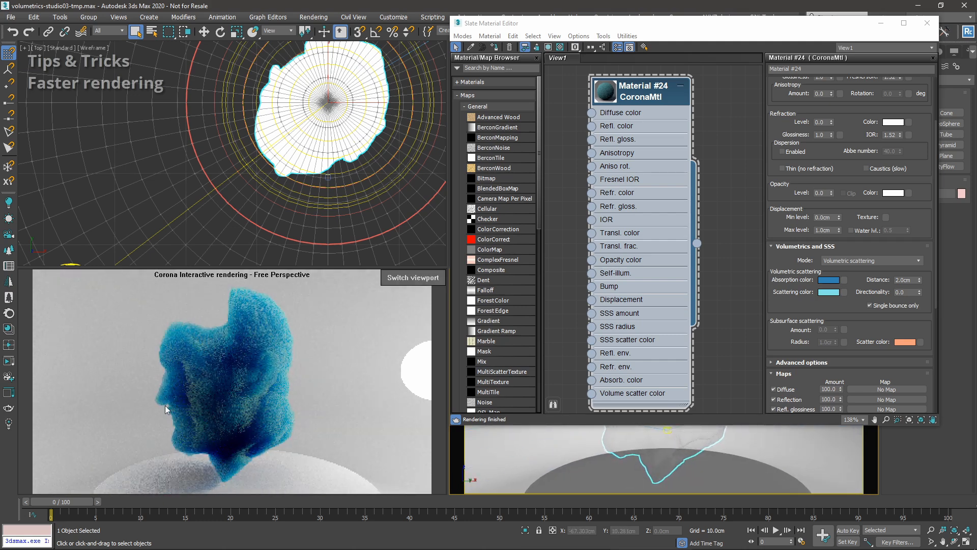
Turn off single-bounce-only scattering and compare the rendered head from several angles.
click(881, 307)
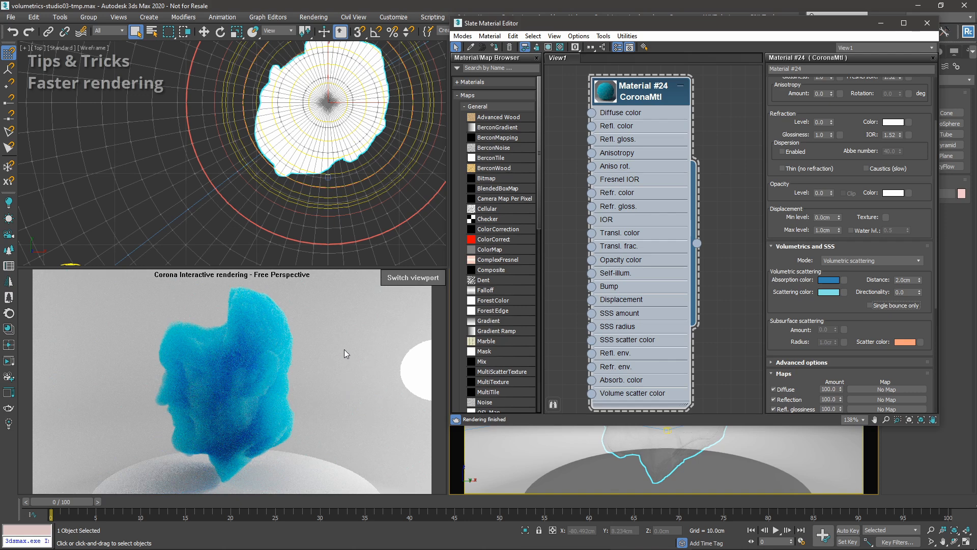
alt+middle_drag(703, 484, 732, 483)
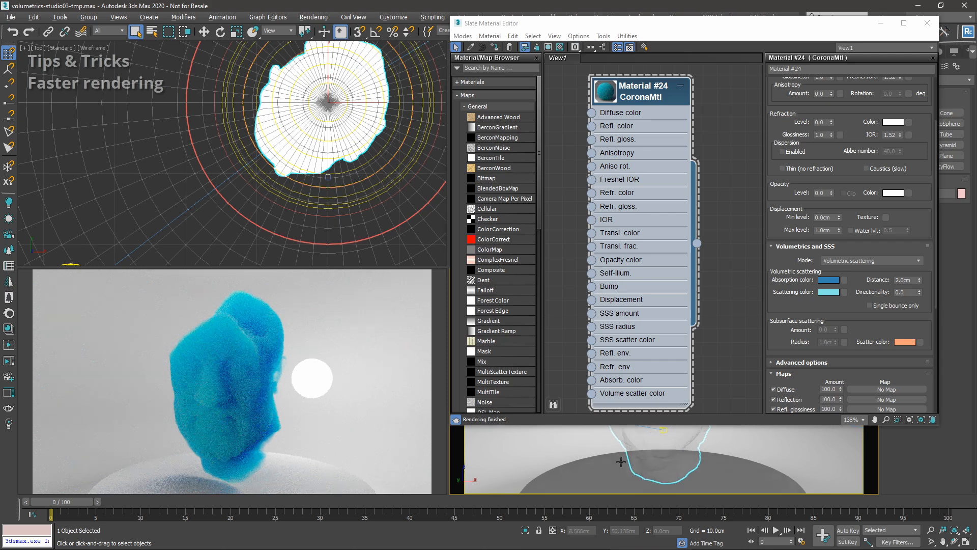
alt+middle_drag(634, 458, 659, 465)
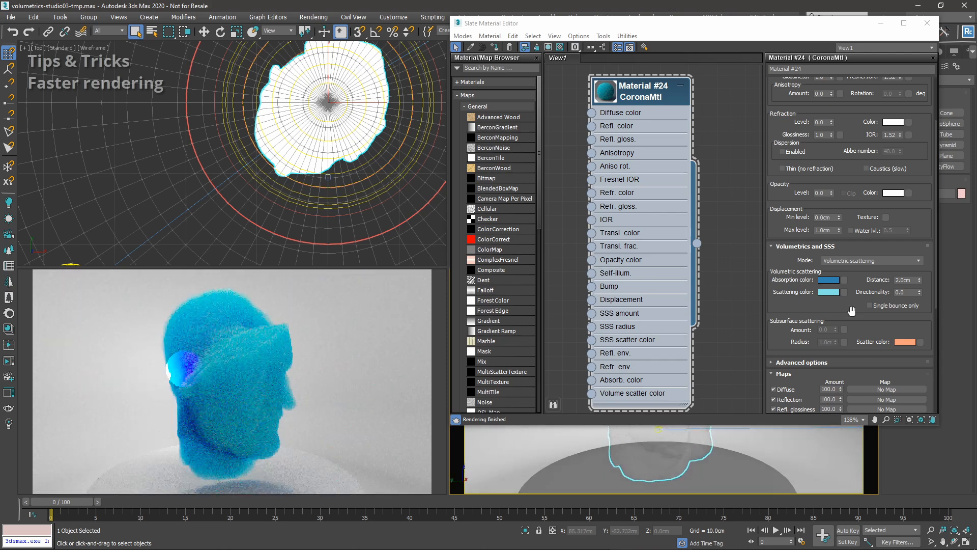
Turn single-bounce-only scattering back on and close the material editor.
click(870, 305)
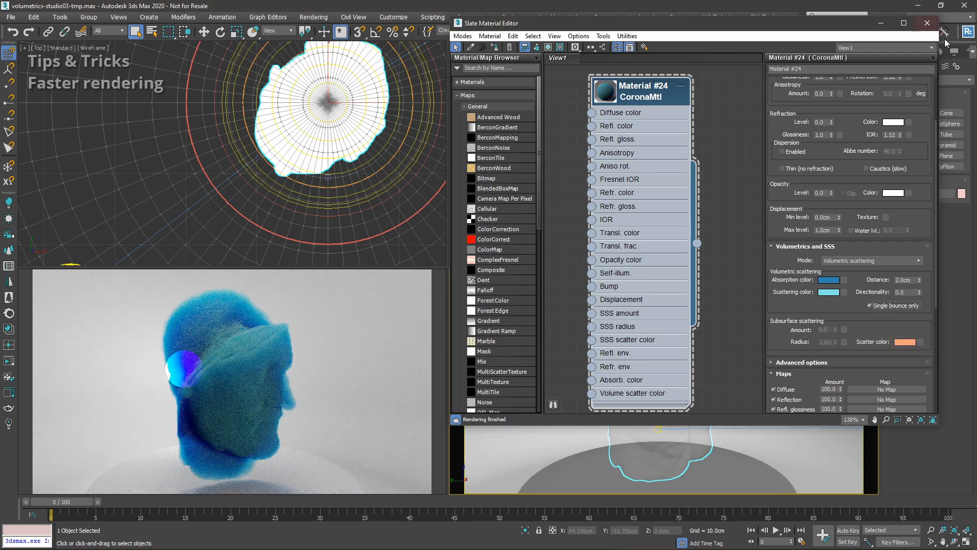
click(927, 22)
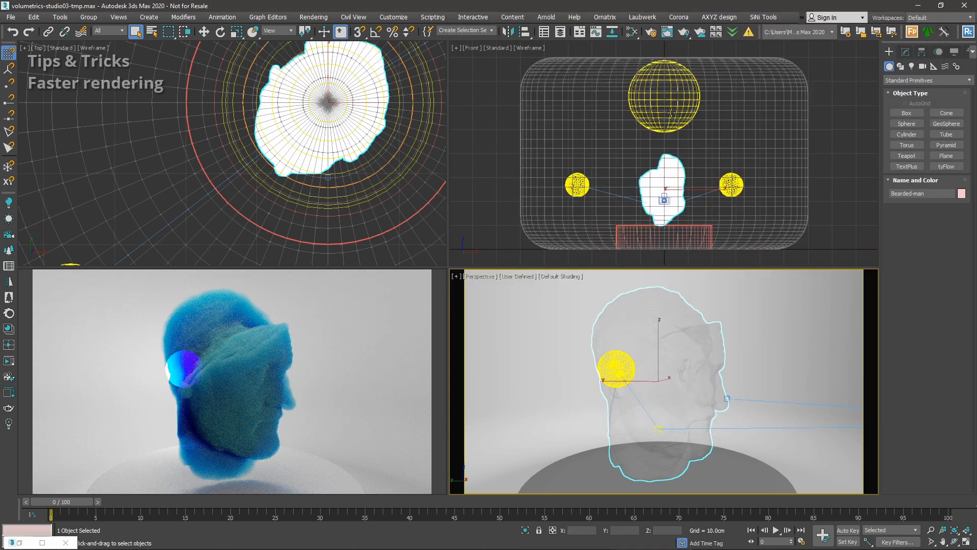
Open the performance settings of the render setup and bring its window fully into view.
click(652, 32)
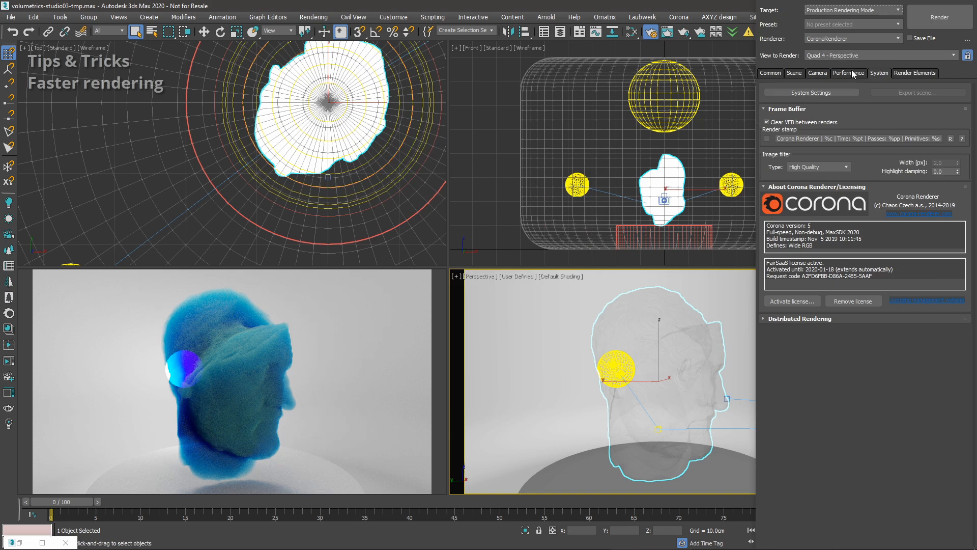
click(848, 73)
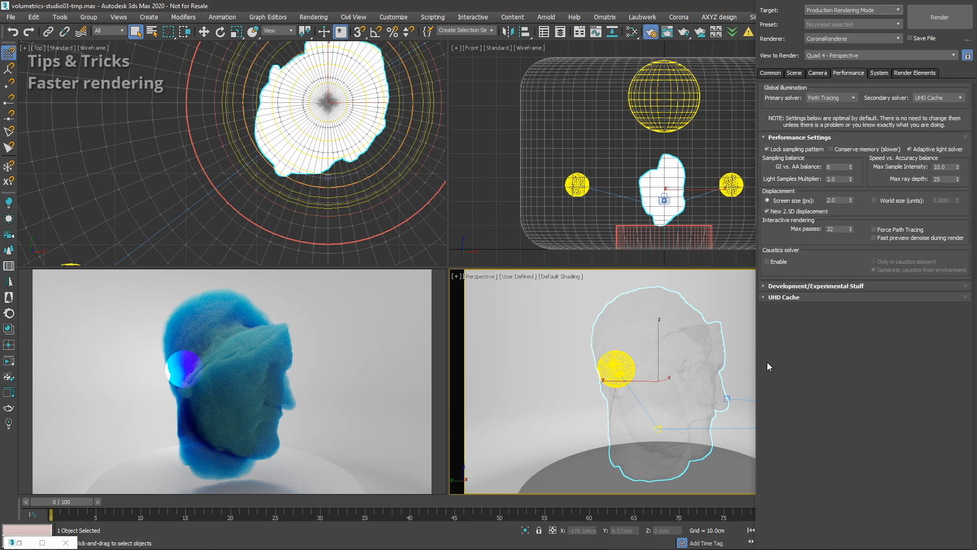
key(alt+space)
click(785, 18)
key(Down)
click(766, 46)
drag(730, 41, 774, 31)
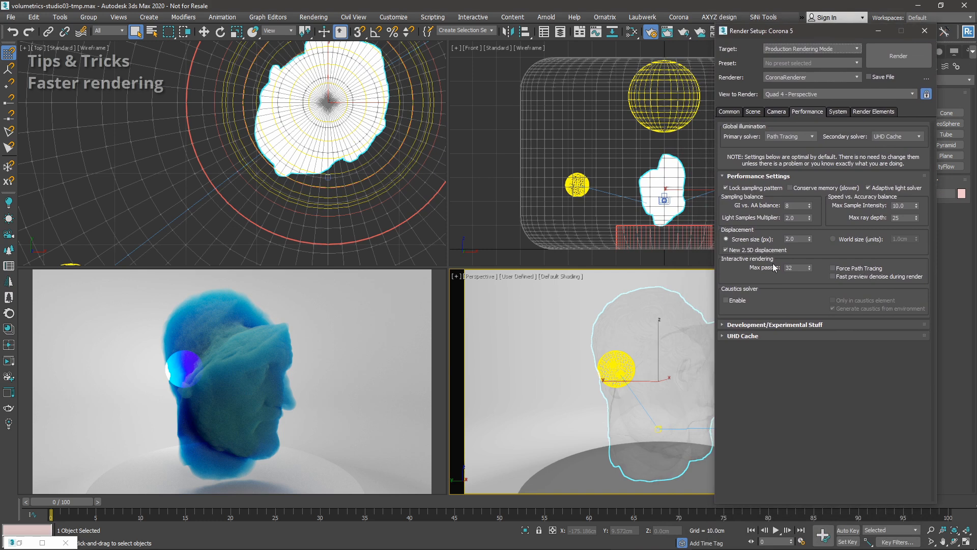
Set the GI vs. AA balance to 16 and the maximum sample intensity to 20, then check the render from another angle.
right_click(810, 208)
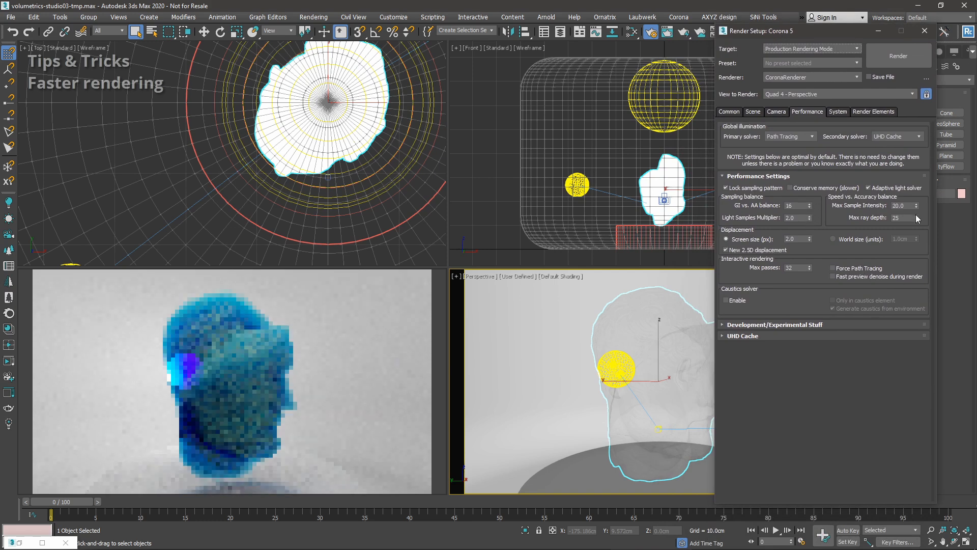
drag(812, 31, 844, 25)
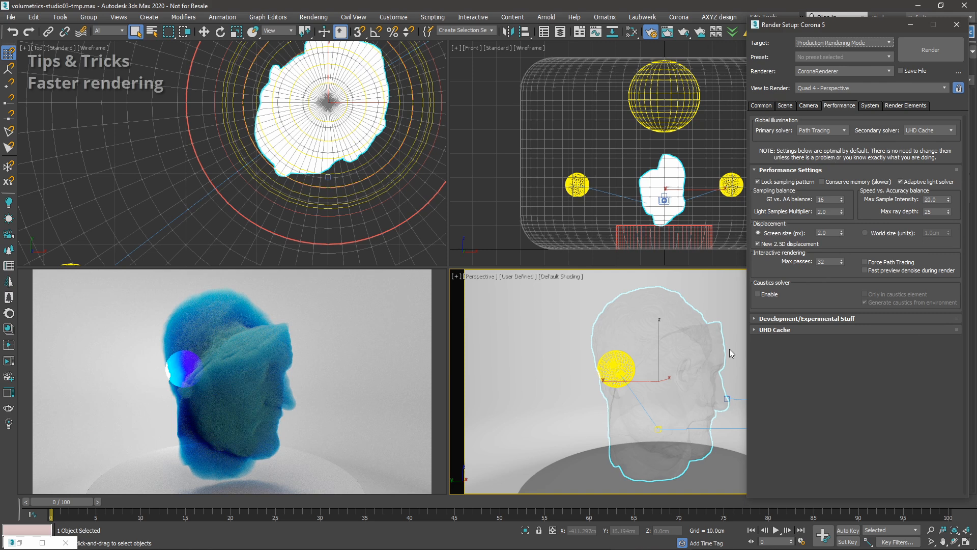
alt+middle_drag(614, 414, 557, 413)
mouse_move(655, 403)
alt+middle_down()
mouse_move(607, 414)
mouse_move(654, 399)
alt+middle_up()
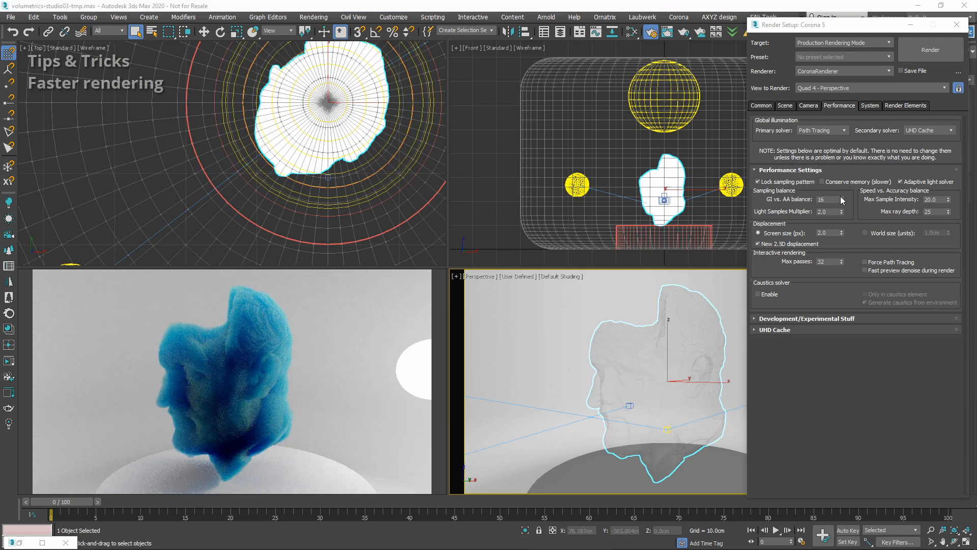
Isolate the bearded-man head and enable rendering of hidden lights.
click(825, 200)
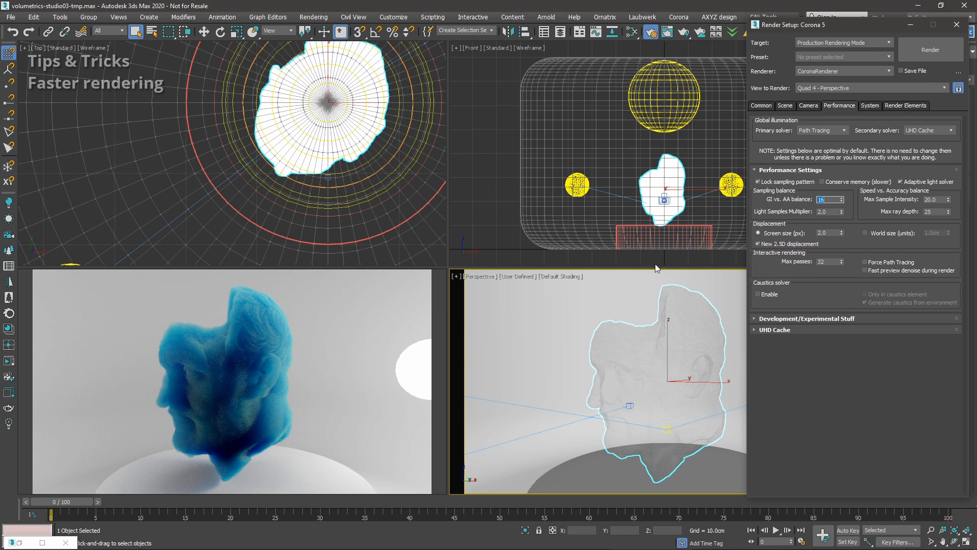
middle_click(606, 304)
key(alt+q)
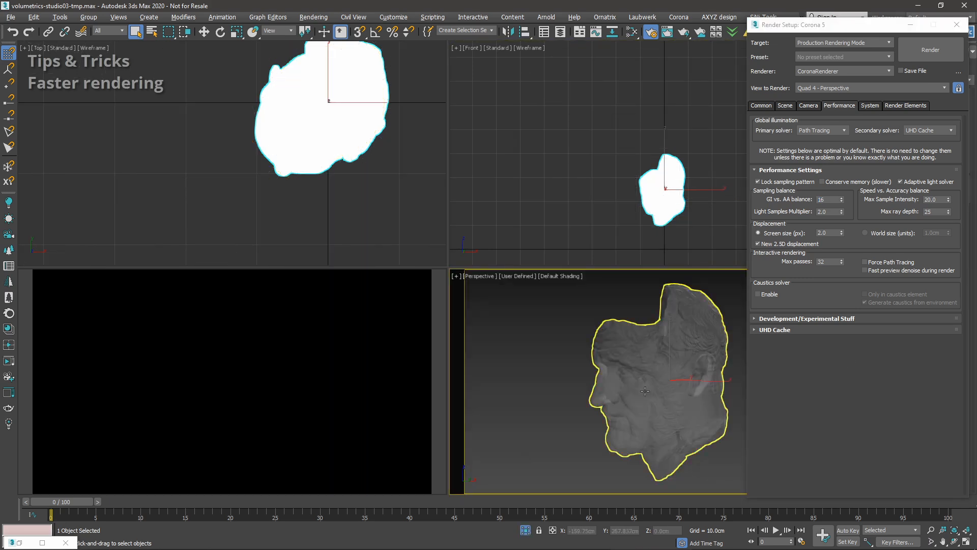
click(789, 106)
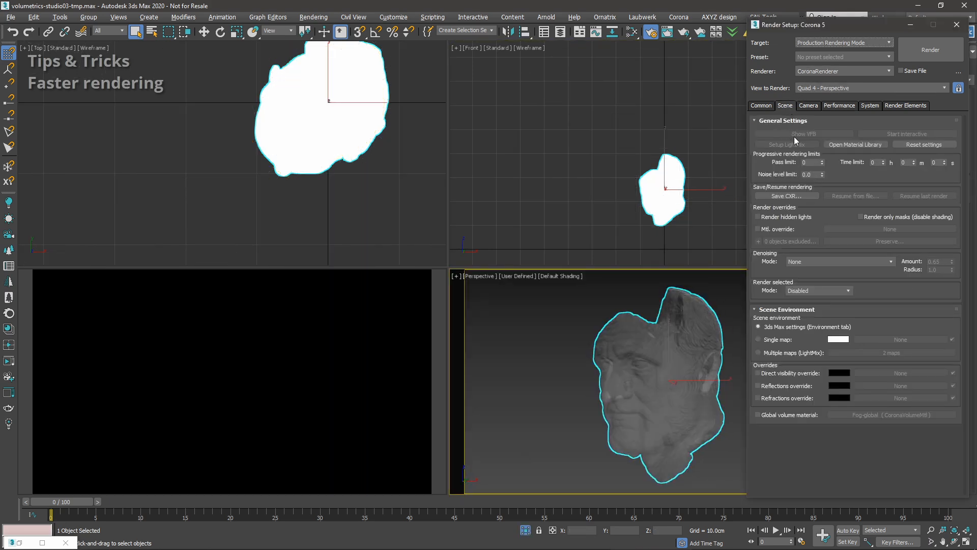
click(801, 218)
click(851, 105)
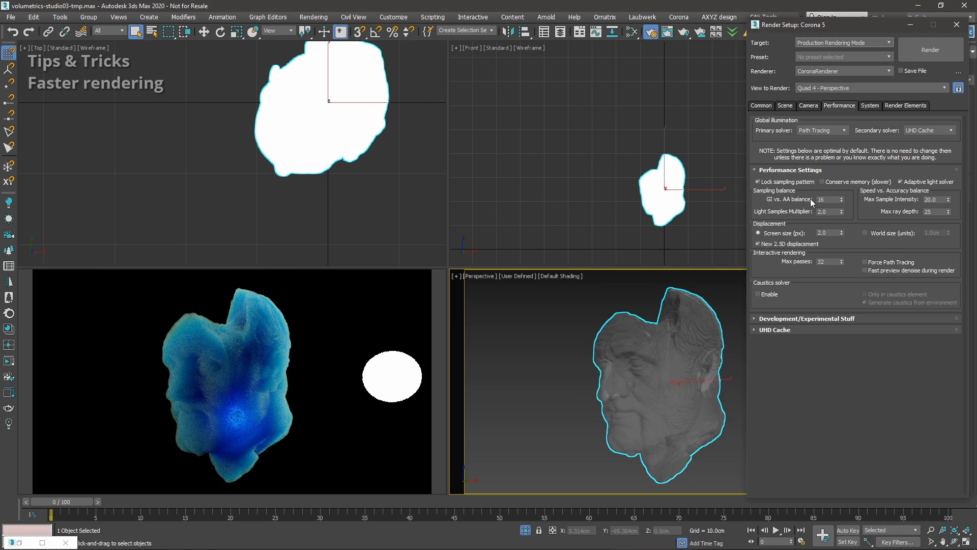
Exit isolation, set the GI vs. AA balance to 2 and inspect the rendered head from several sides.
double_click(828, 199)
click(526, 530)
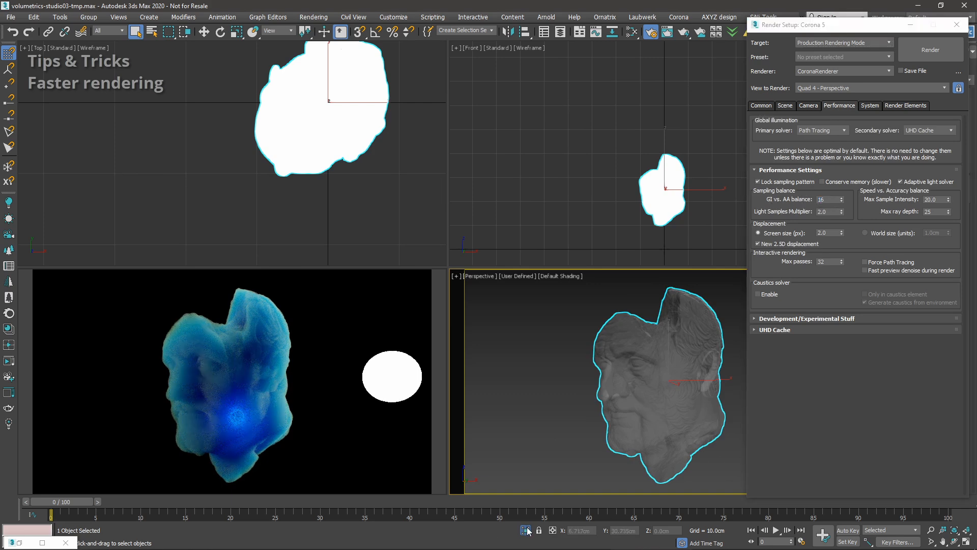
text(2)
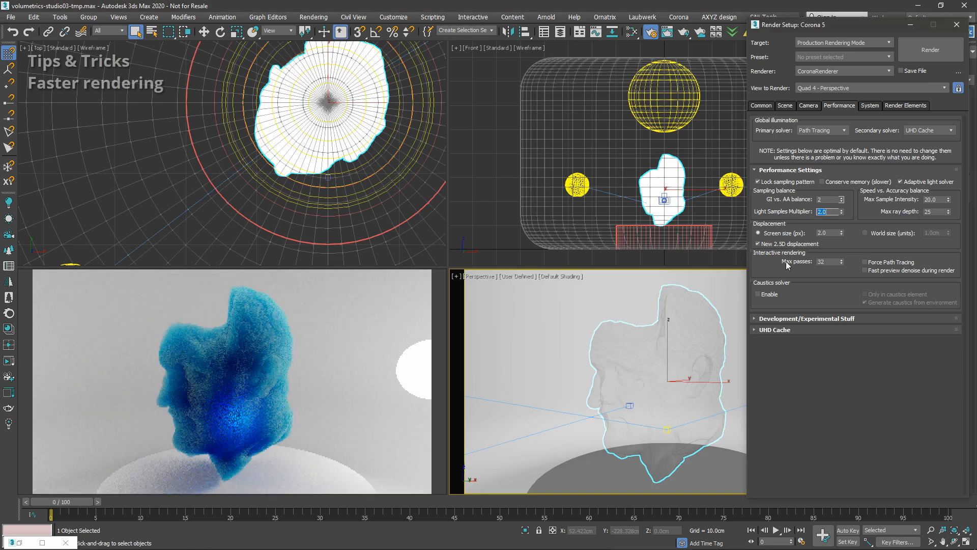
key(Tab)
alt+middle_drag(582, 383, 694, 390)
mouse_move(303, 353)
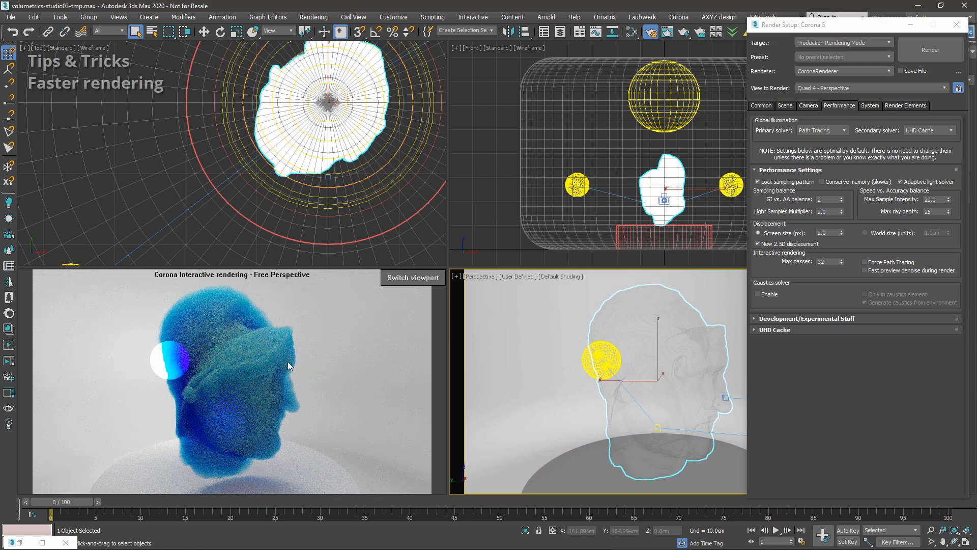
alt+middle_drag(707, 405, 623, 424)
mouse_move(282, 435)
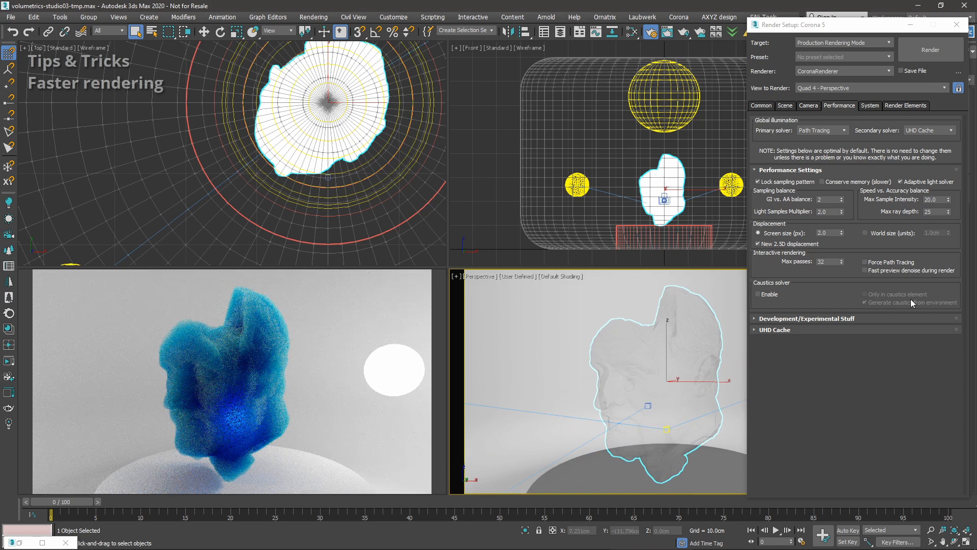
Set the GI vs. AA balance back to 16.
click(825, 199)
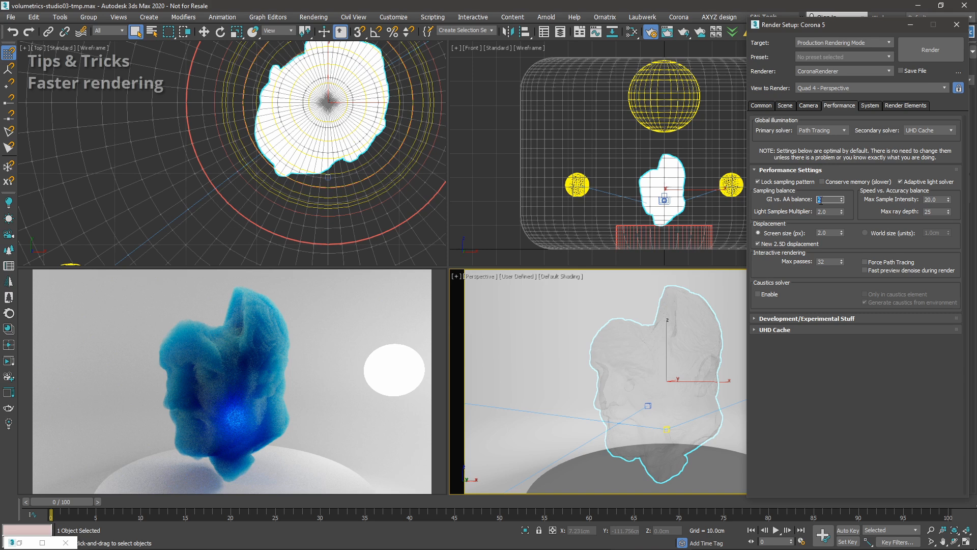
text(16)
key(Return)
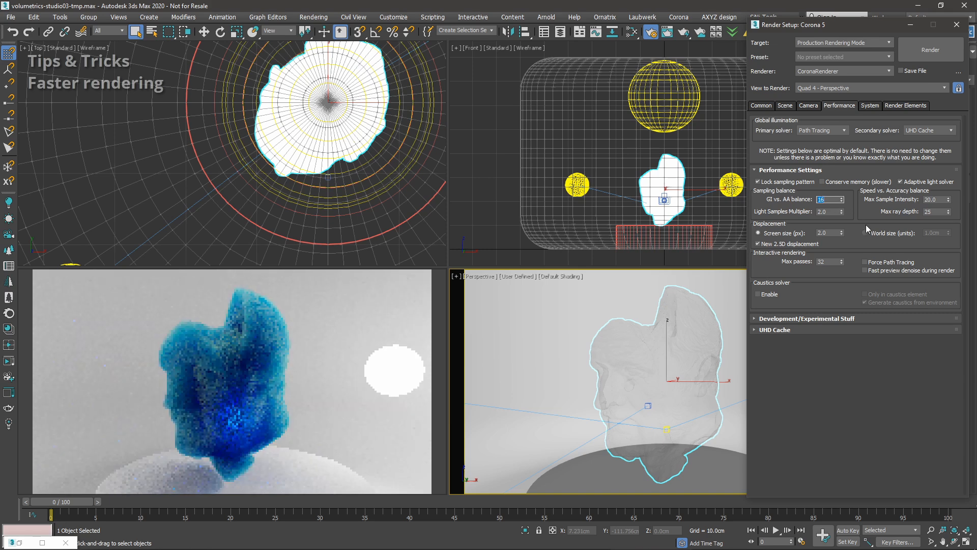
Set the GI vs. AA balance to 4 and check the rendered head from different angles.
alt+middle_drag(685, 423, 646, 414)
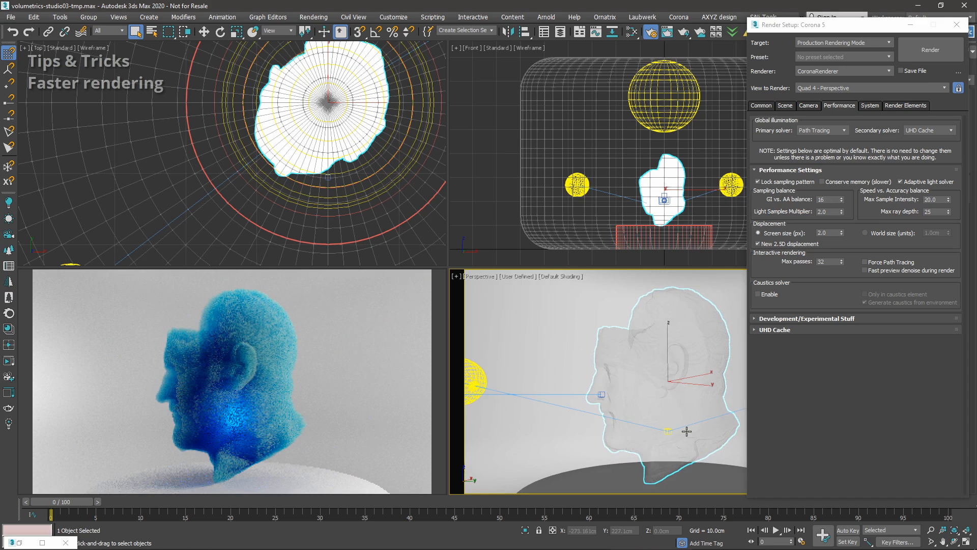
alt+middle_drag(648, 402, 237, 298)
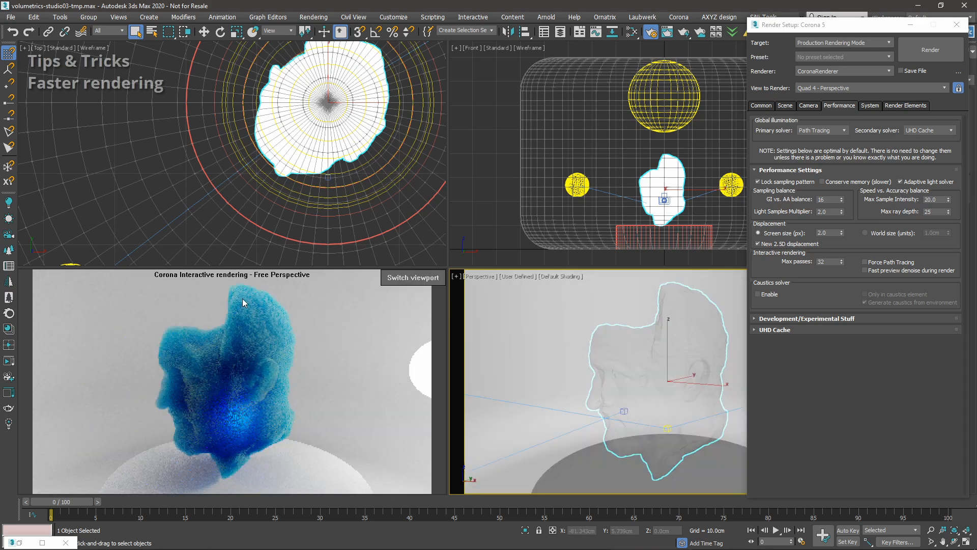
click(829, 199)
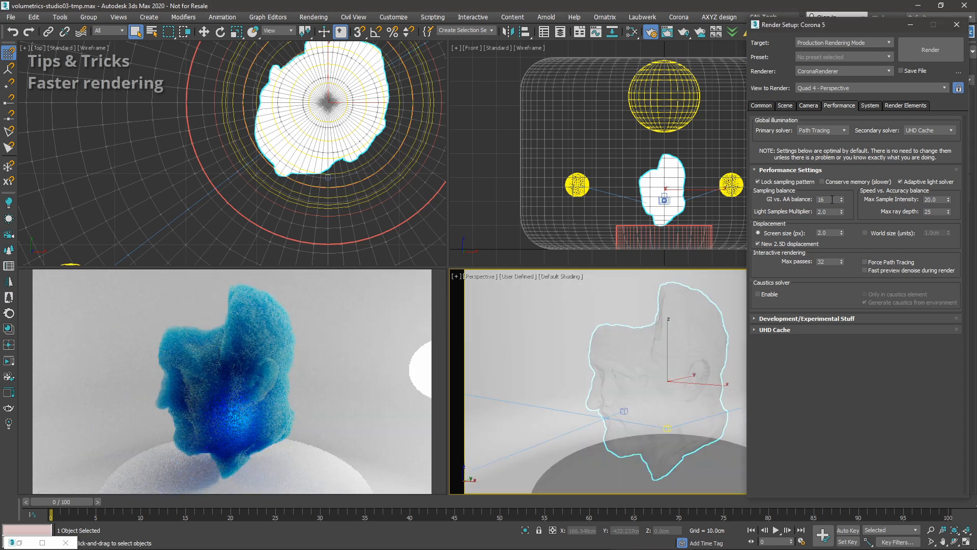
text(4)
key(Tab)
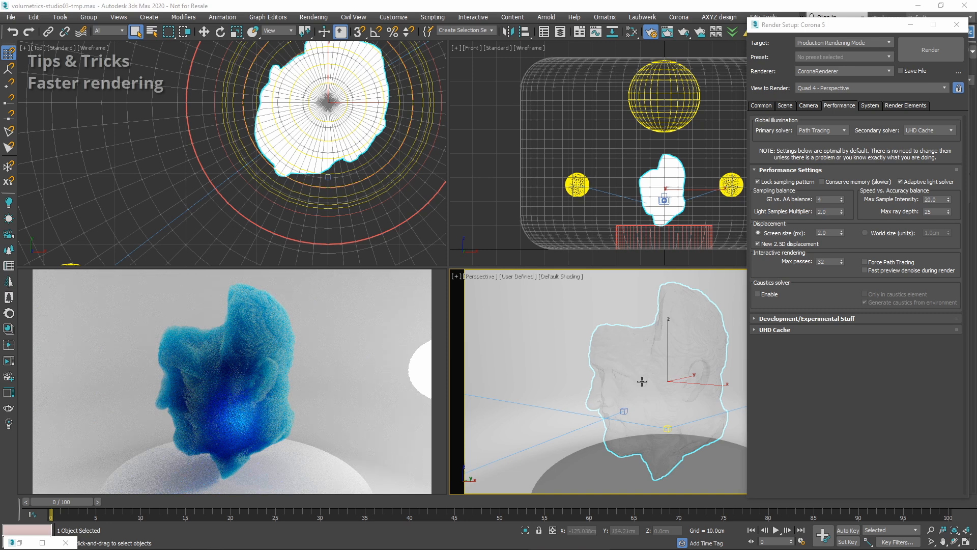
alt+middle_drag(662, 395, 677, 387)
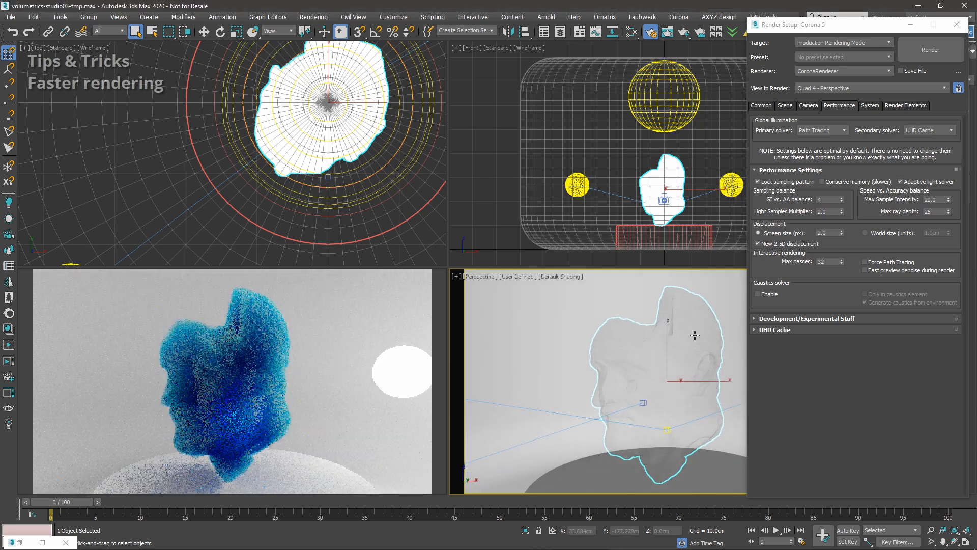
Raise the light samples multiplier to 3, then to 4, and examine the rendered hair up close.
click(828, 213)
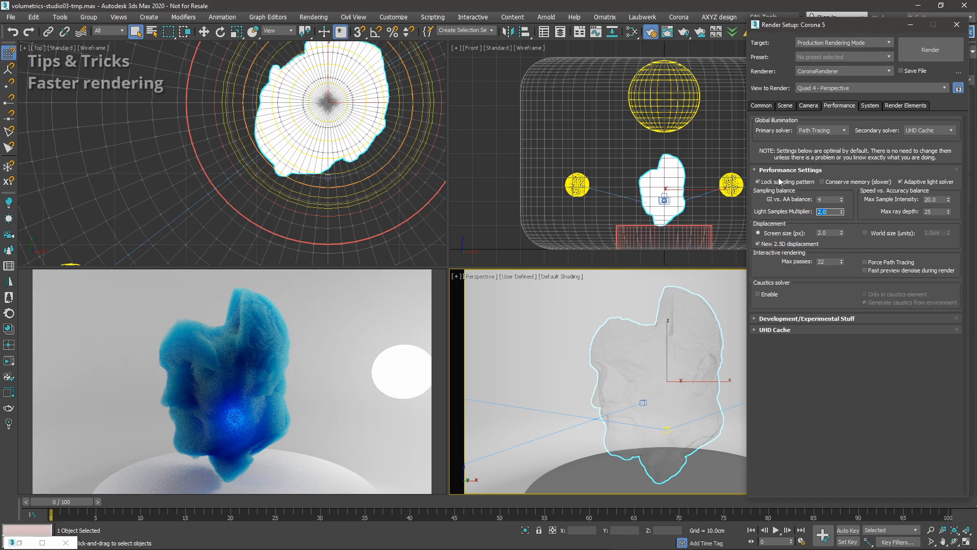
click(785, 105)
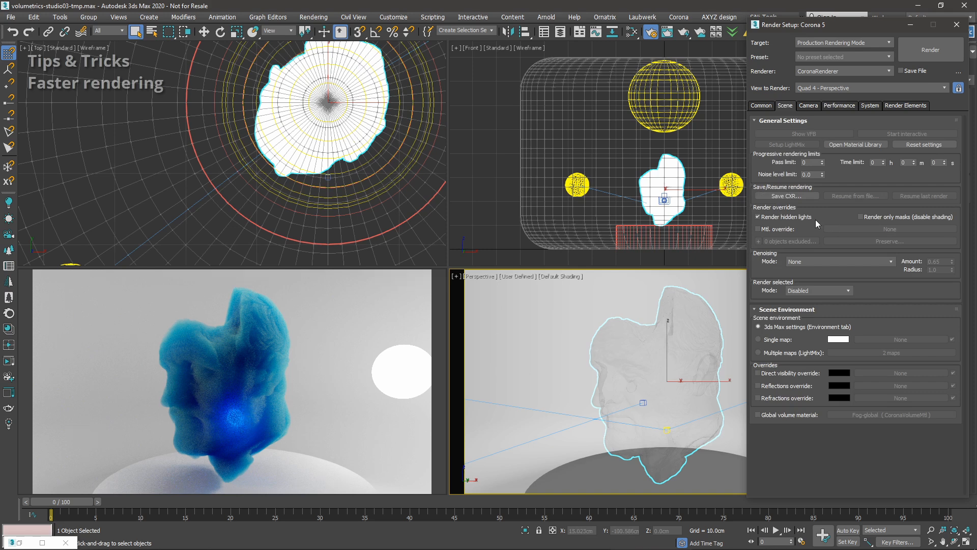
click(840, 105)
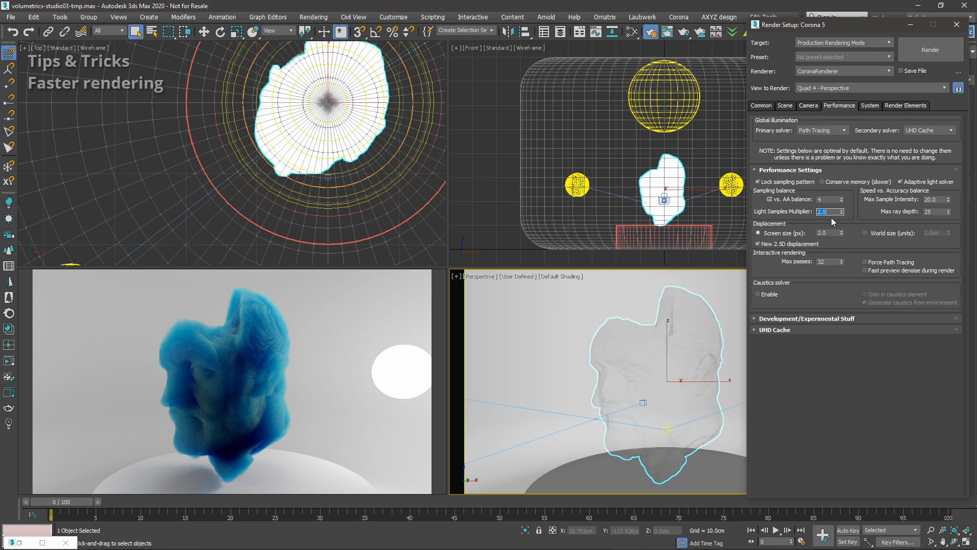
text(3)
key(Tab)
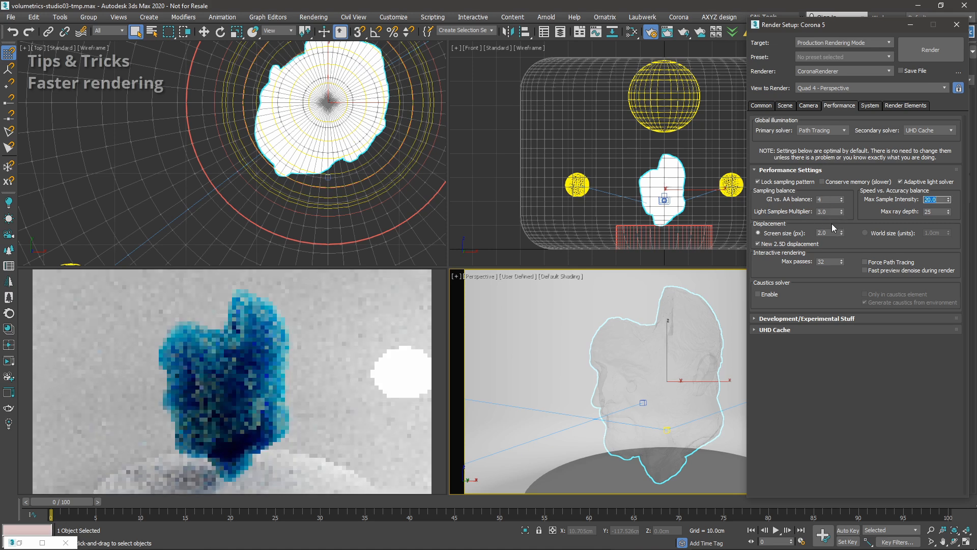
key(shift+Tab)
text(4)
key(Tab)
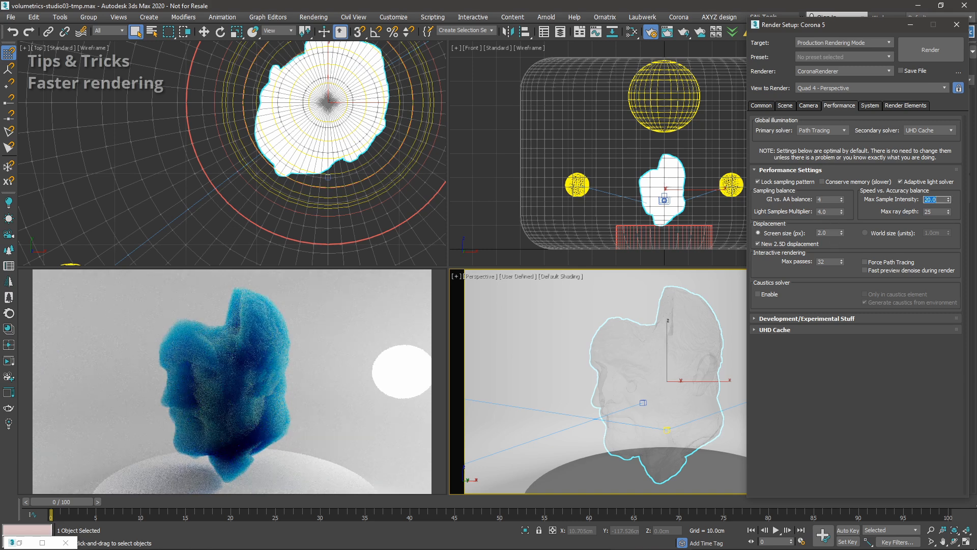
scroll(707, 331, up, 8)
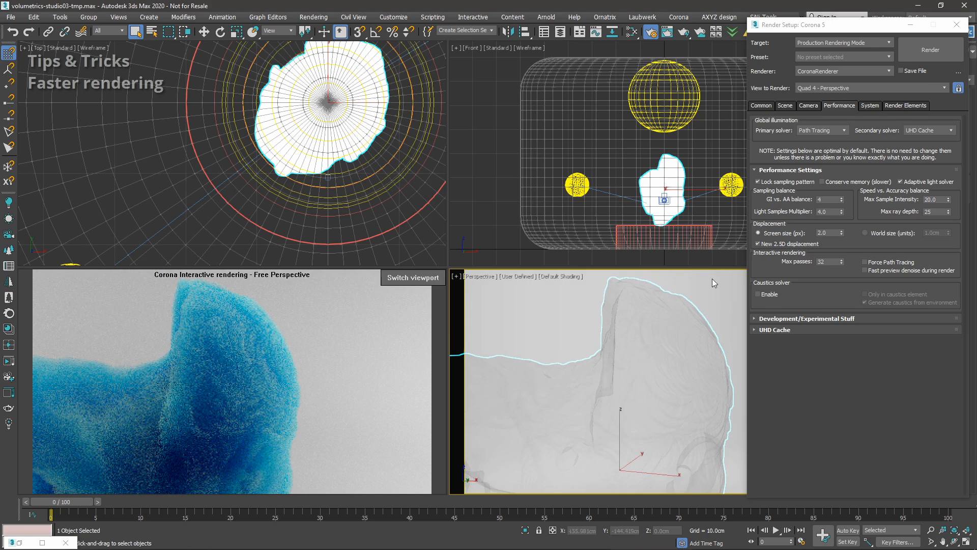
Lower the light samples multiplier to 0, then raise it to 2 and back to 4, comparing the noise on the hair.
drag(841, 211, 843, 289)
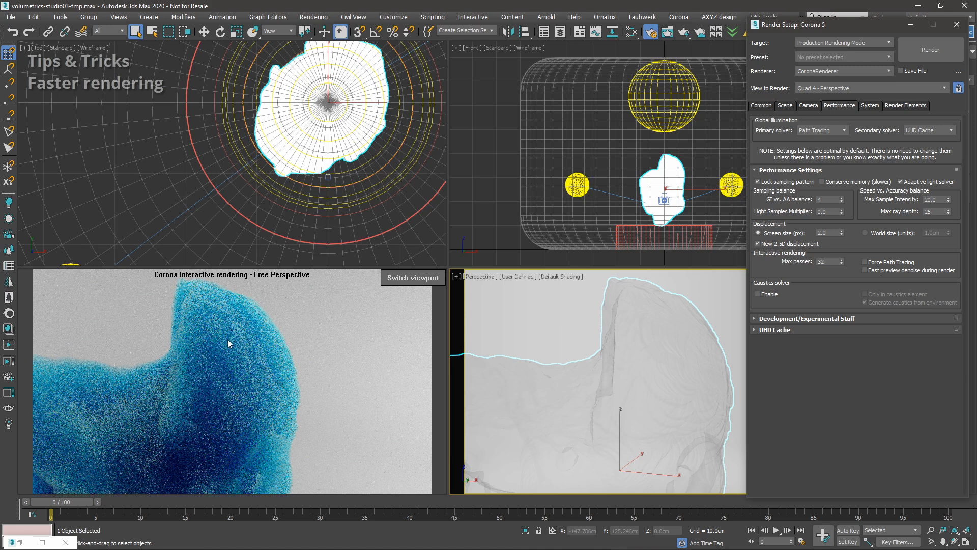
scroll(627, 362, up, 3)
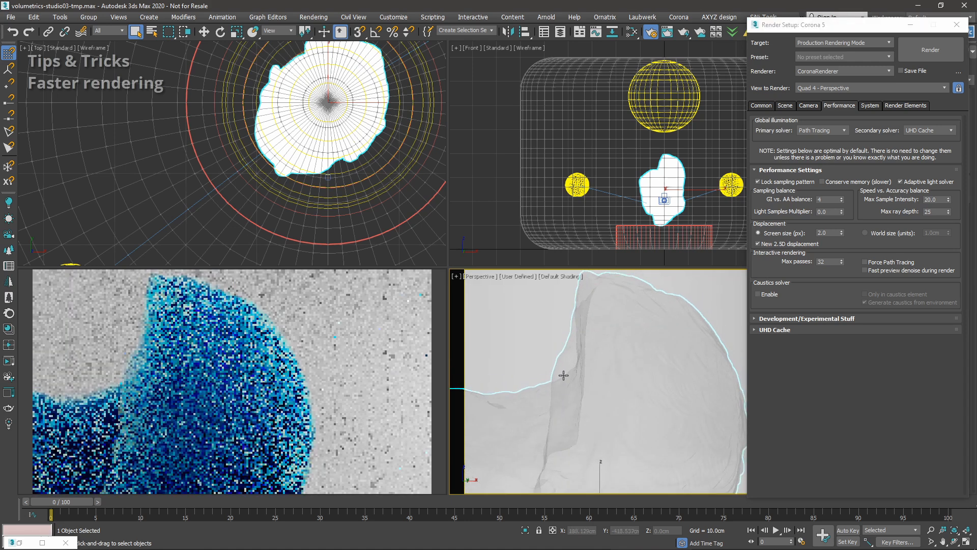
double_click(833, 212)
text(2)
key(Return)
text(4)
key(Tab)
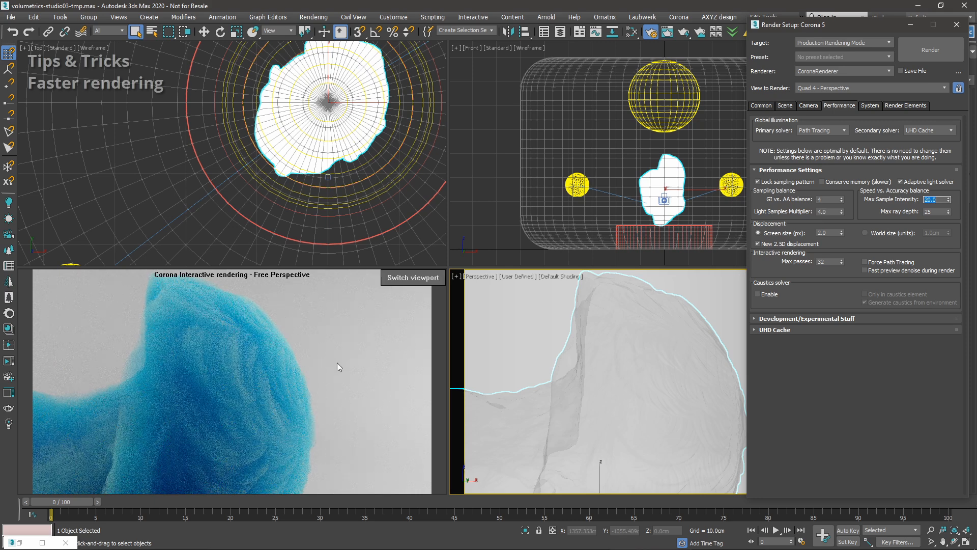
Reframe the whole head, then restore the light samples multiplier to 2 and the GI vs. AA balance to 16.
scroll(711, 368, down, 5)
middle_drag(702, 371, 653, 340)
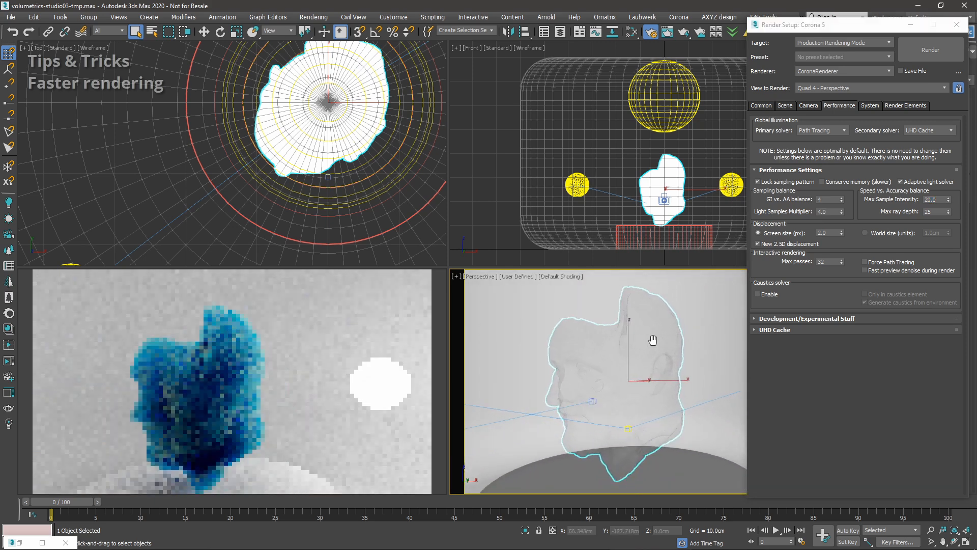
click(838, 211)
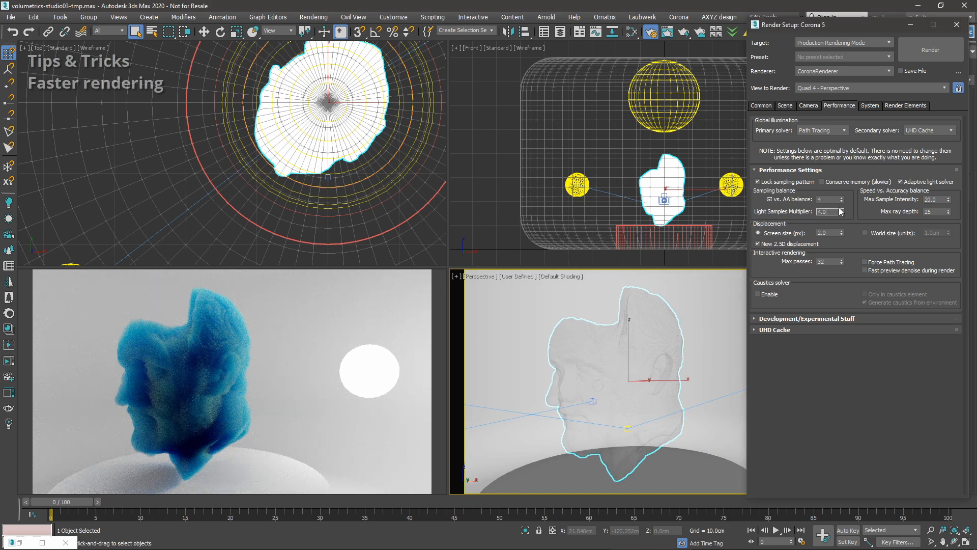
mouse_move(332, 345)
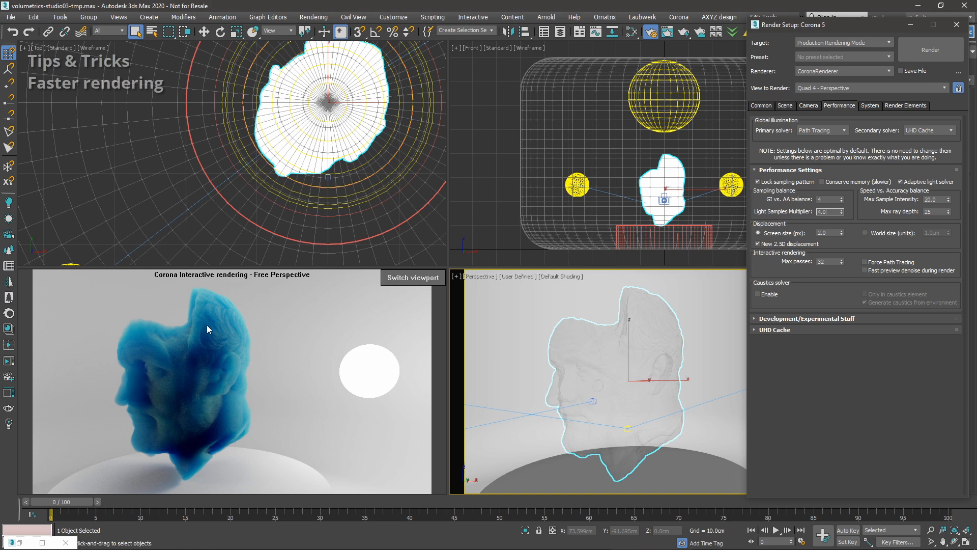
text(2)
key(Tab)
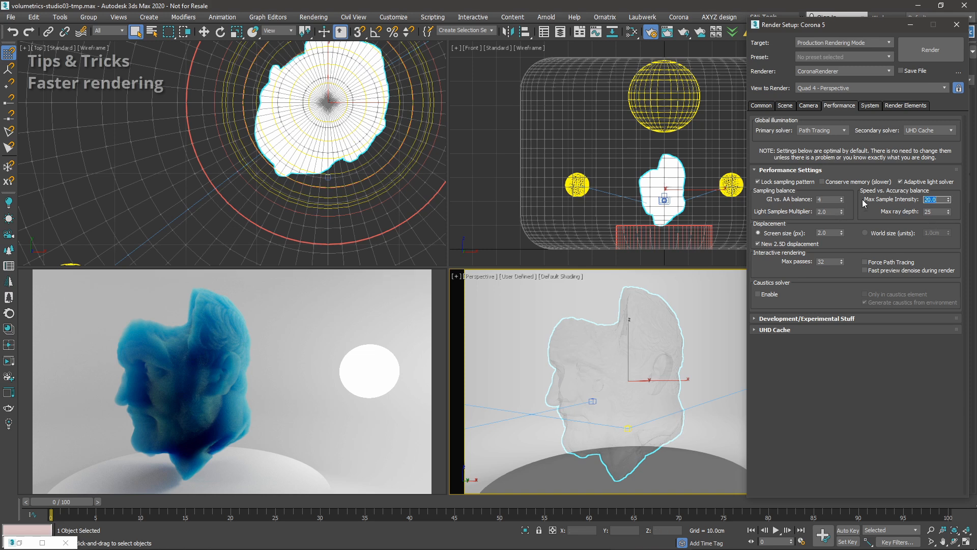
right_click(842, 199)
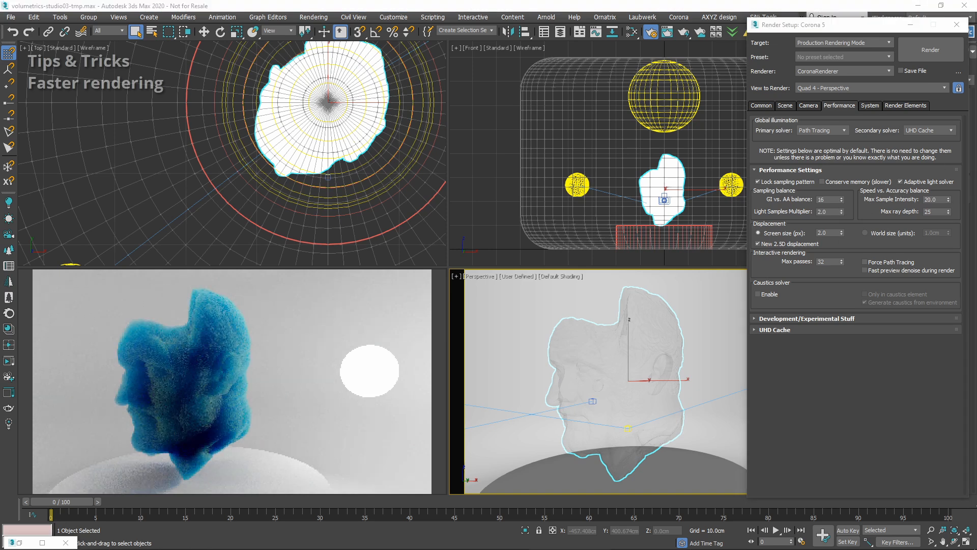
Minimize the render settings, hide the bearded-man head and unhide the Fireball volume grid.
click(911, 26)
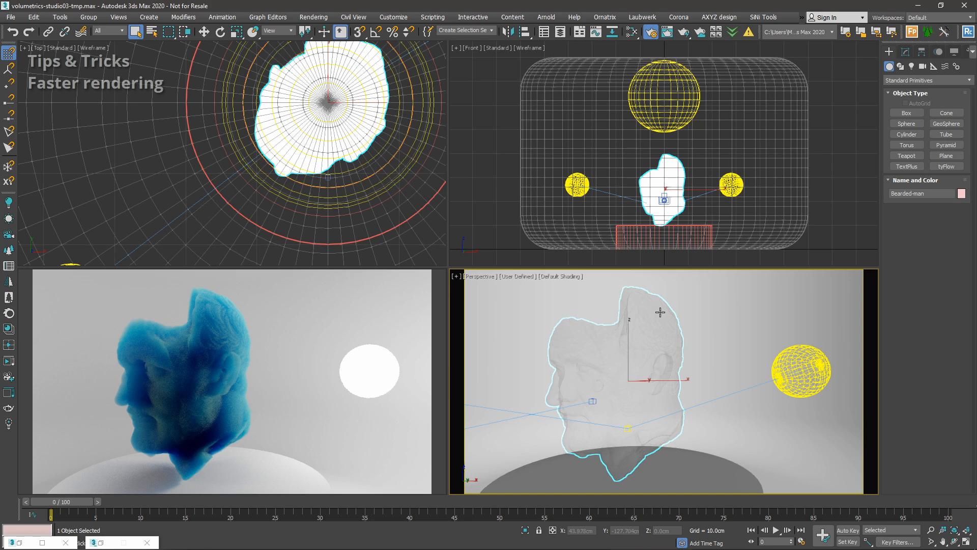
alt+middle_drag(632, 380, 644, 385)
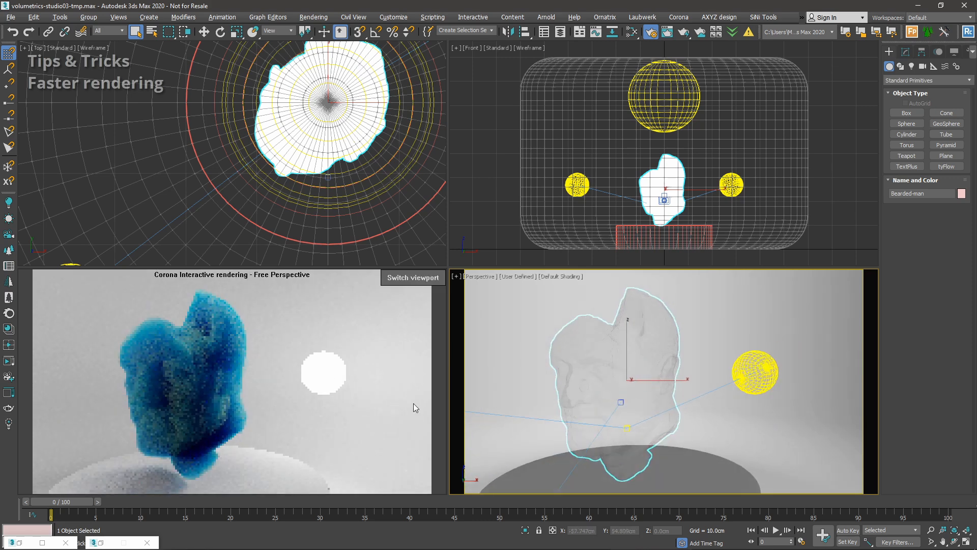
right_click(585, 333)
click(610, 298)
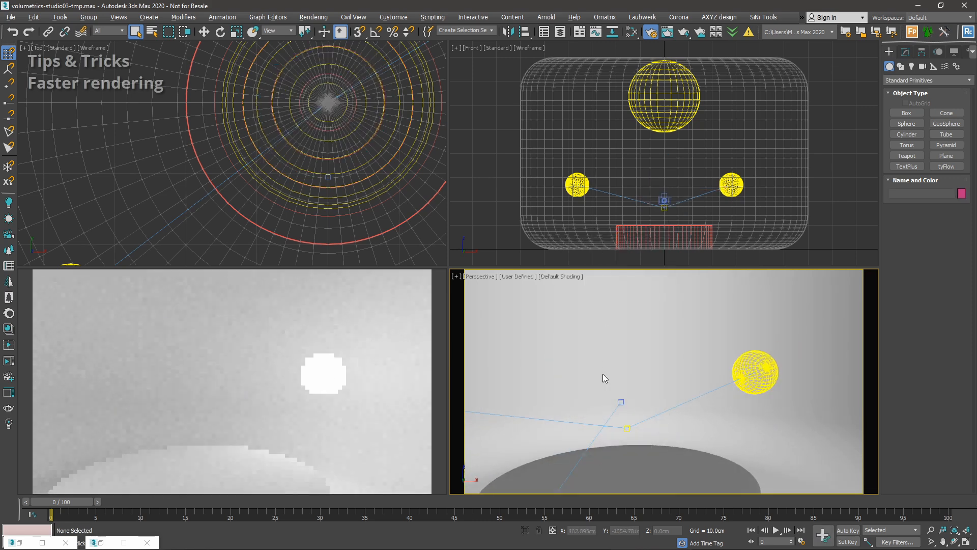
right_click(602, 373)
click(663, 328)
double_click(76, 108)
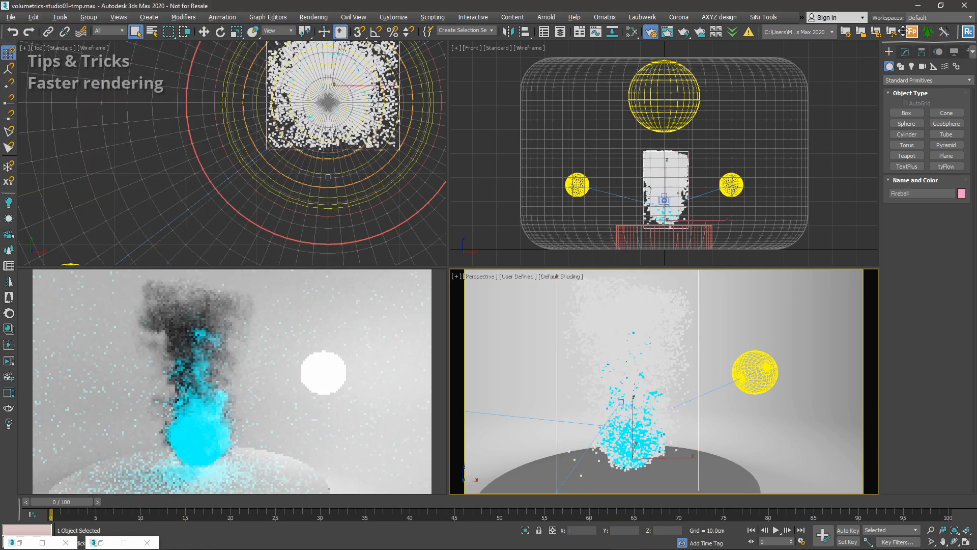
Review the Fireball's Corona VolumeGrid parameters down to its rendering settings and look at the rendered smoke from closer.
click(906, 52)
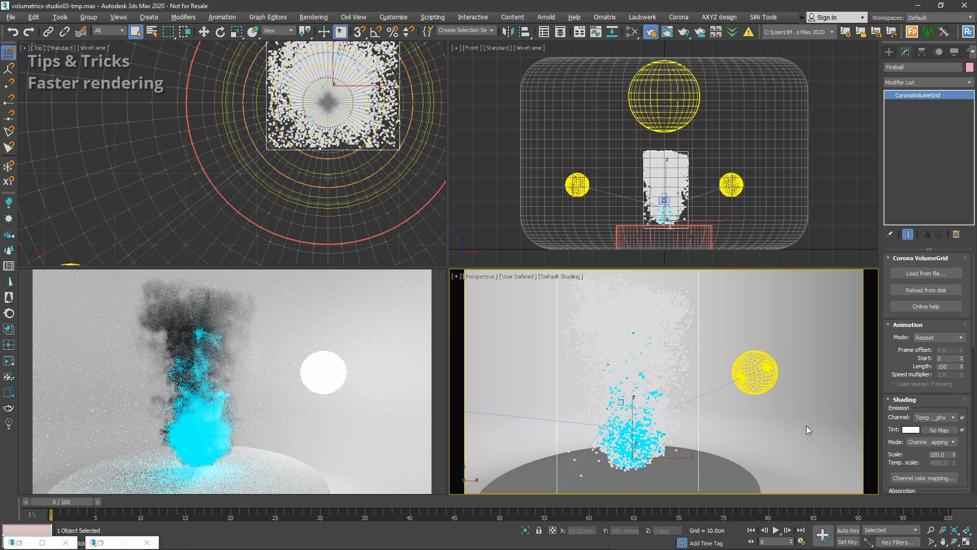
scroll(891, 418, down, 4)
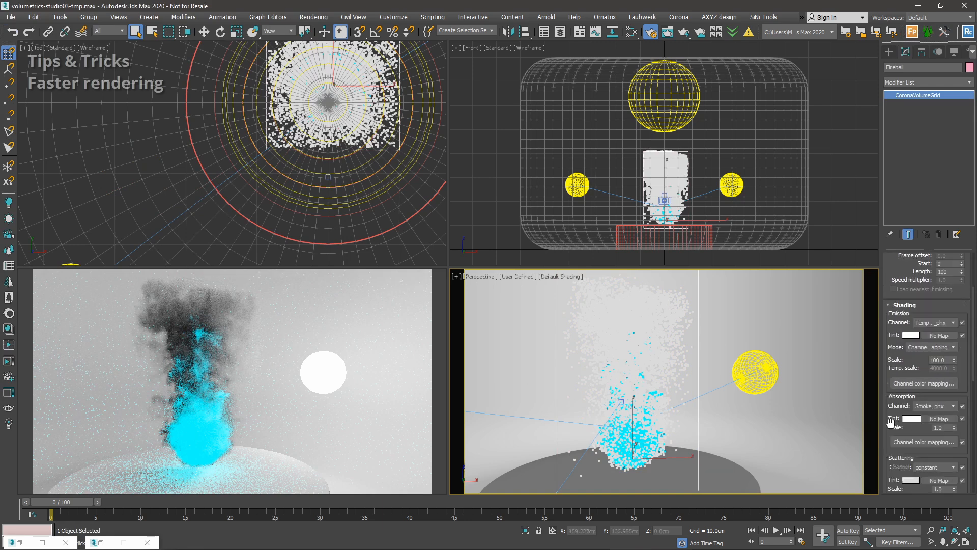
scroll(890, 418, down, 9)
scroll(897, 444, down, 4)
scroll(908, 323, up, 4)
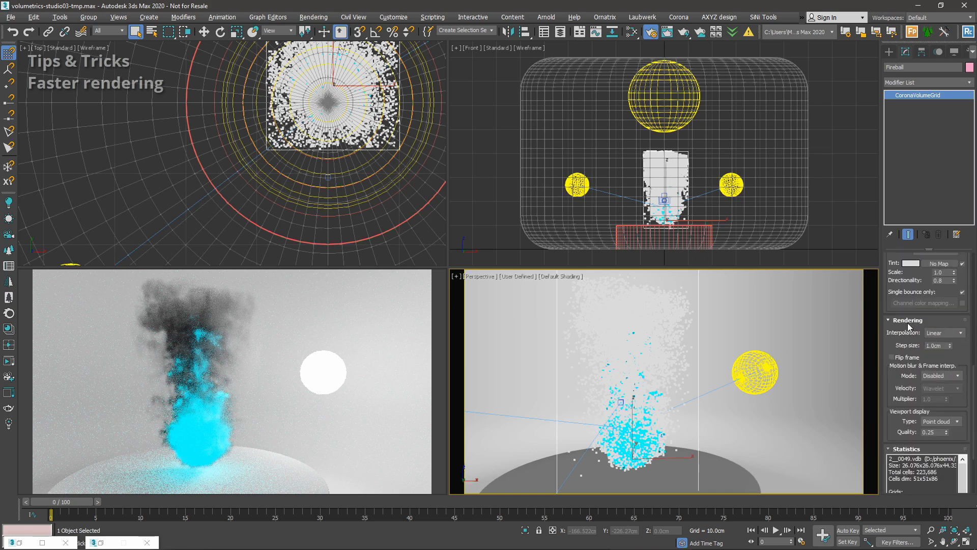
drag(904, 404, 904, 401)
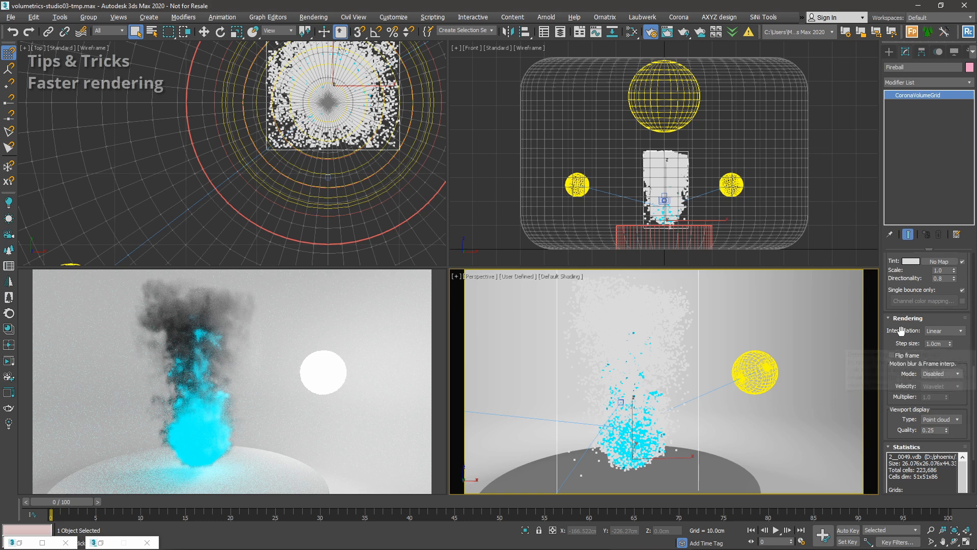
scroll(677, 355, up, 5)
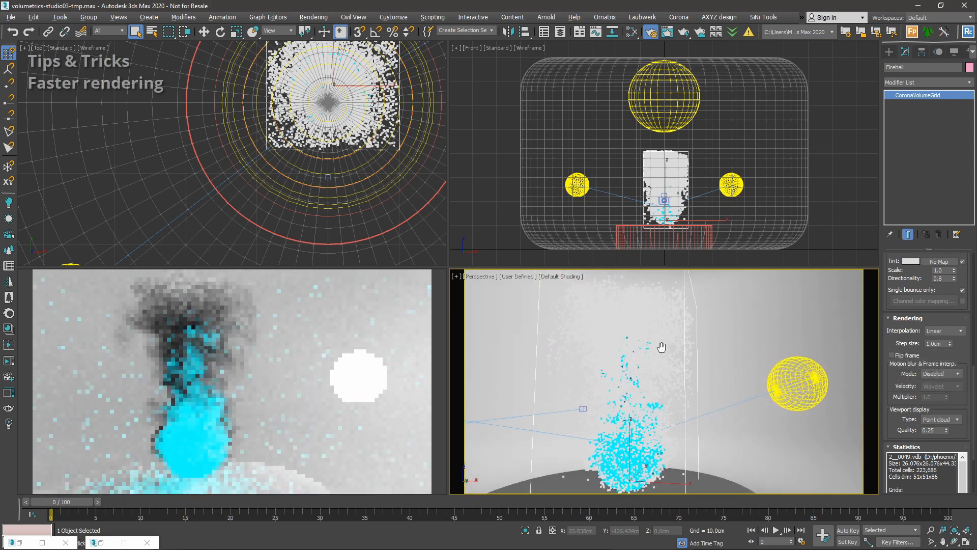
middle_drag(682, 390, 689, 382)
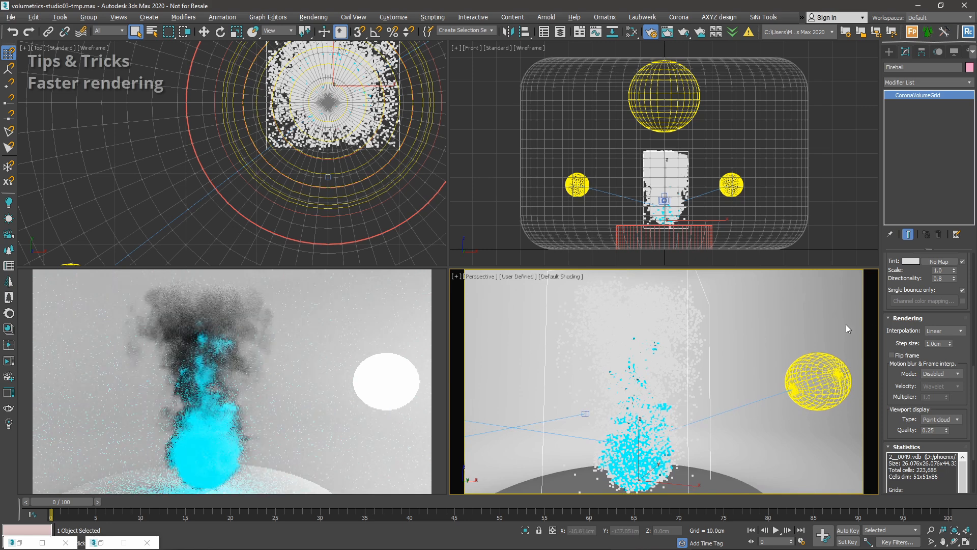
Try the Fireball's interpolation at None, inspect the rendered fire up close, and switch it back to Linear.
click(958, 340)
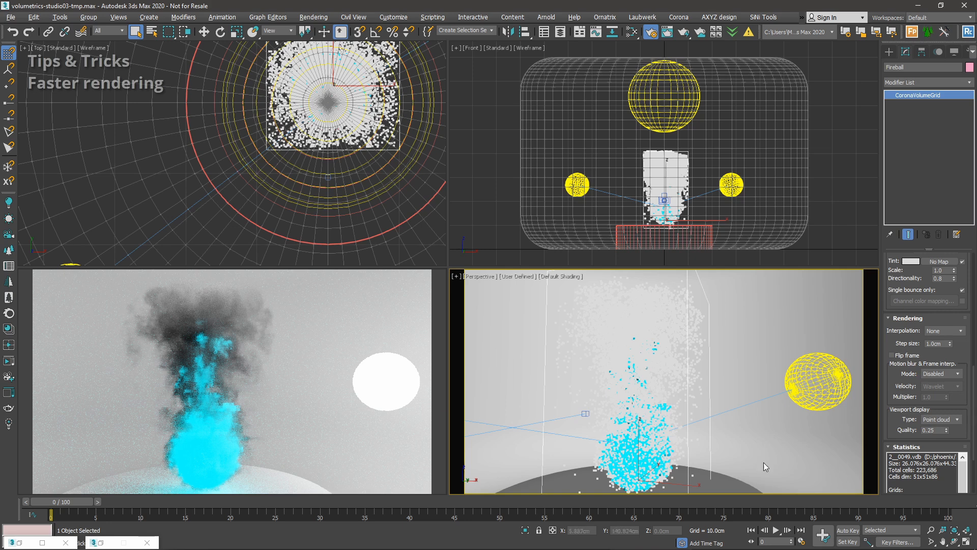
scroll(697, 450, up, 3)
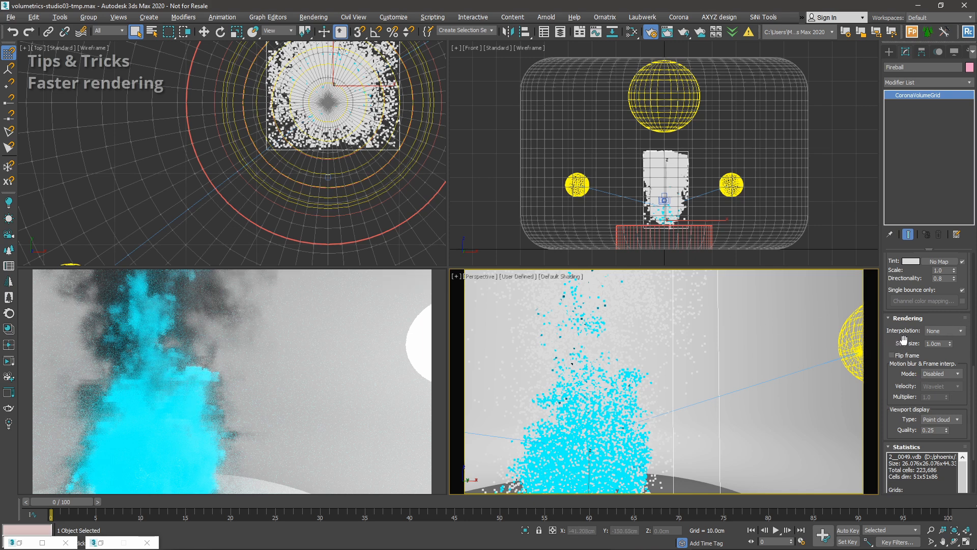
click(961, 331)
click(950, 346)
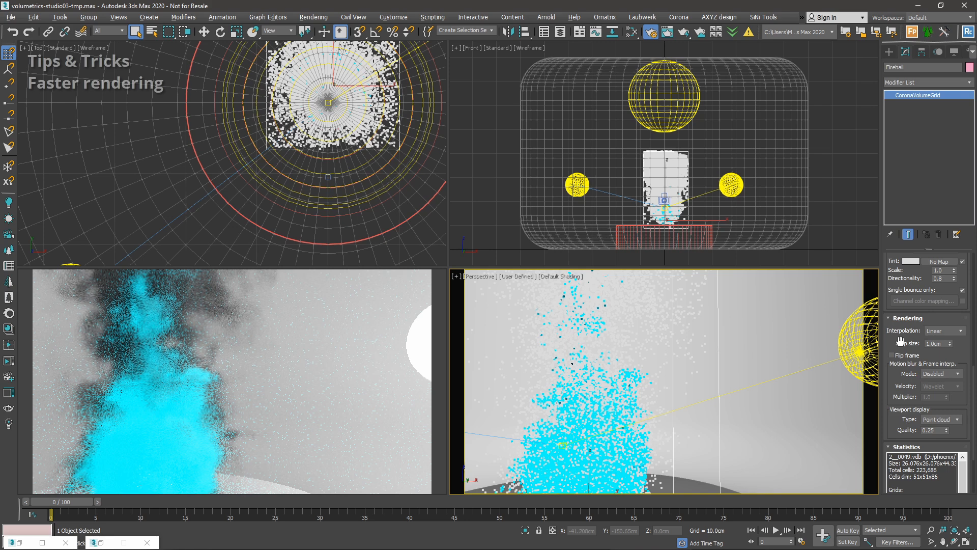
Try Quadratic interpolation on the Fireball grid for comparison, then return it to Linear.
click(939, 332)
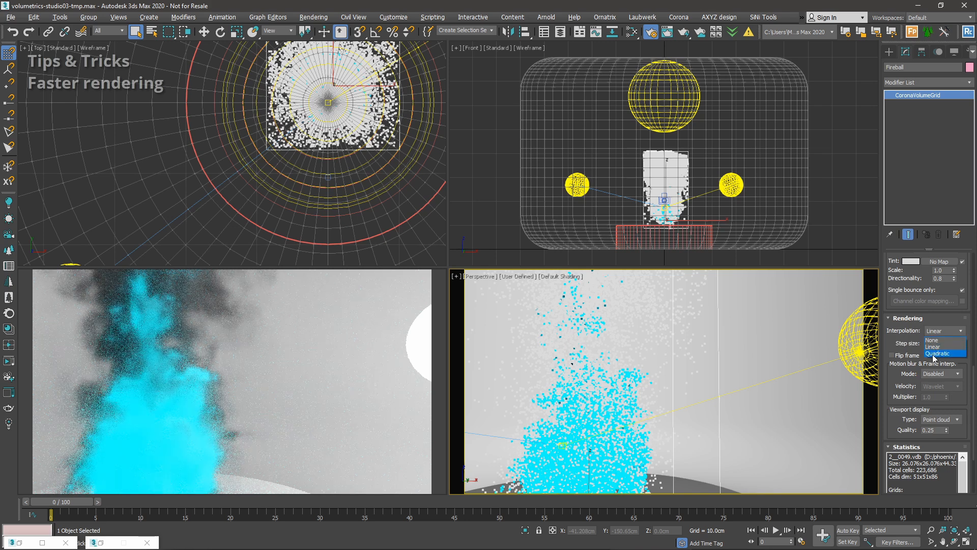
click(936, 354)
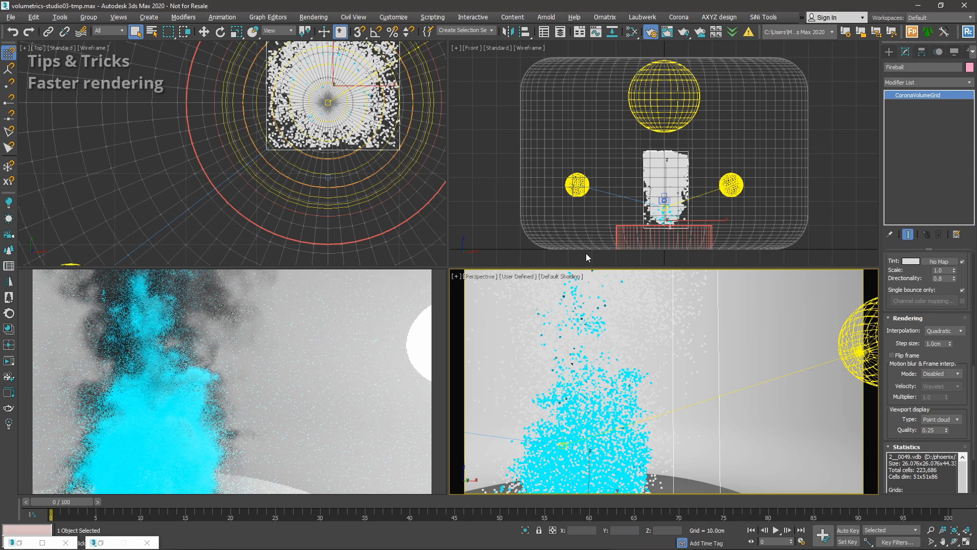
click(950, 331)
click(939, 339)
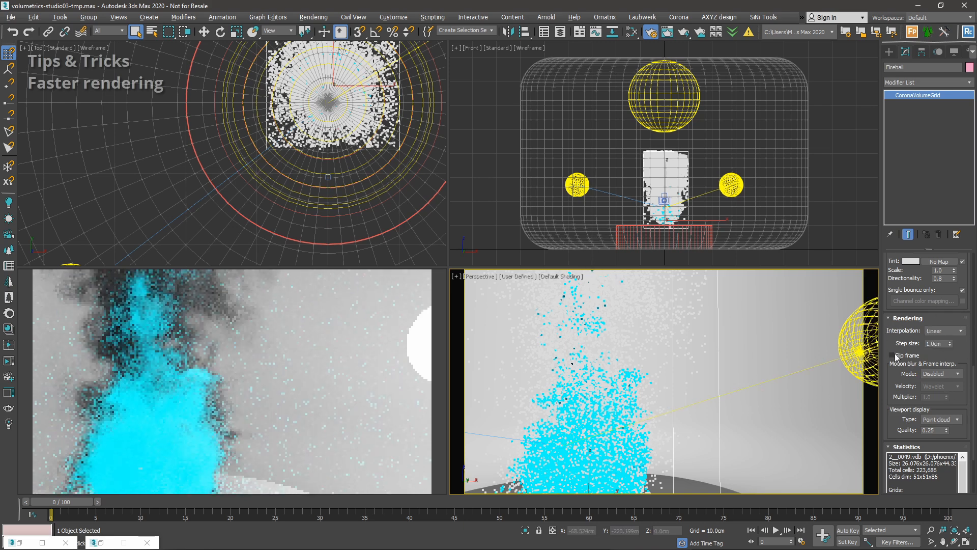
Inspect the rendered Fireball with Linear interpolation from different distances and angles.
scroll(773, 402, down, 5)
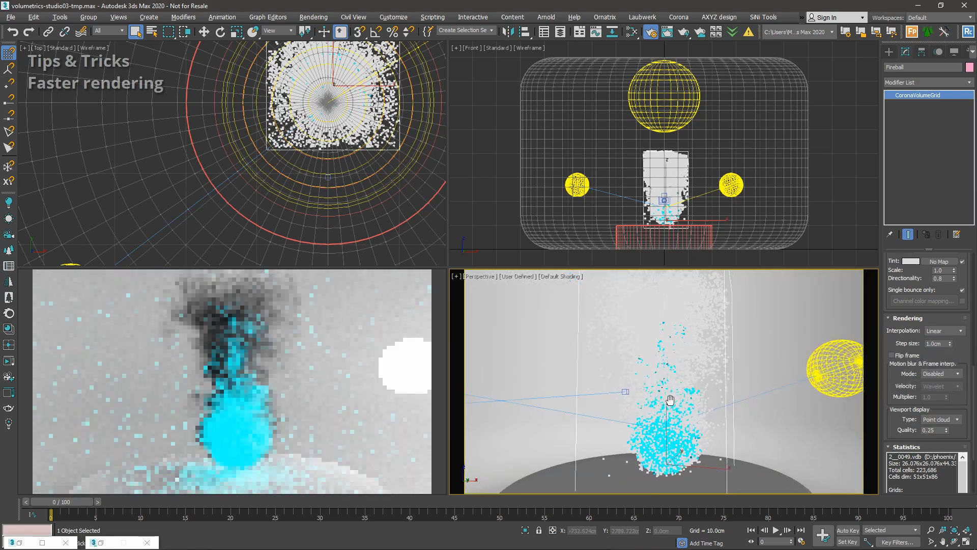
middle_drag(673, 399, 654, 409)
scroll(717, 394, up, 4)
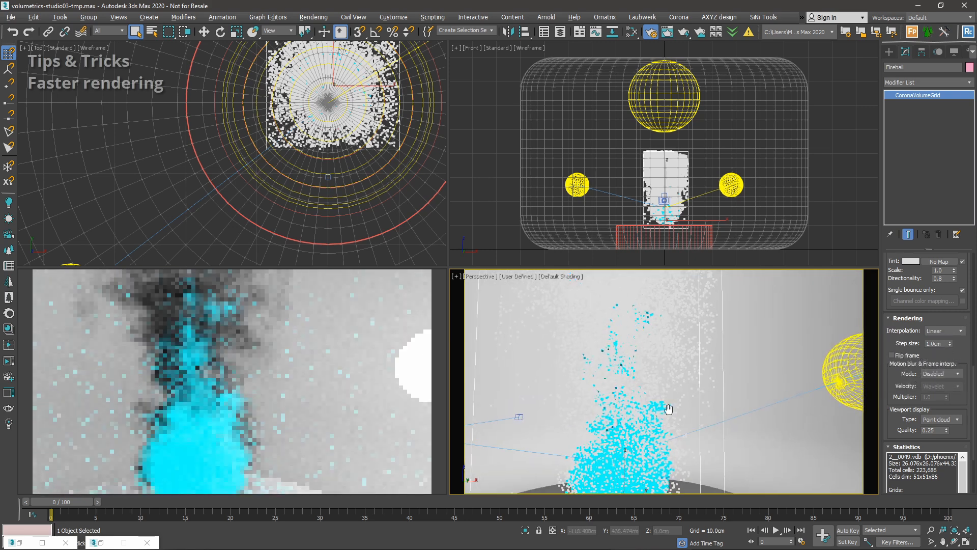
alt+middle_drag(702, 380, 665, 395)
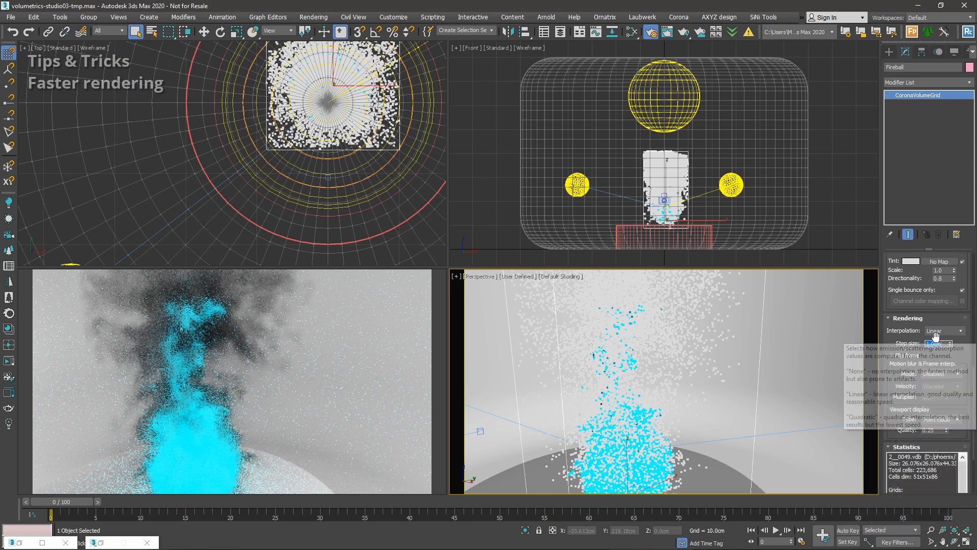
scroll(632, 371, down, 3)
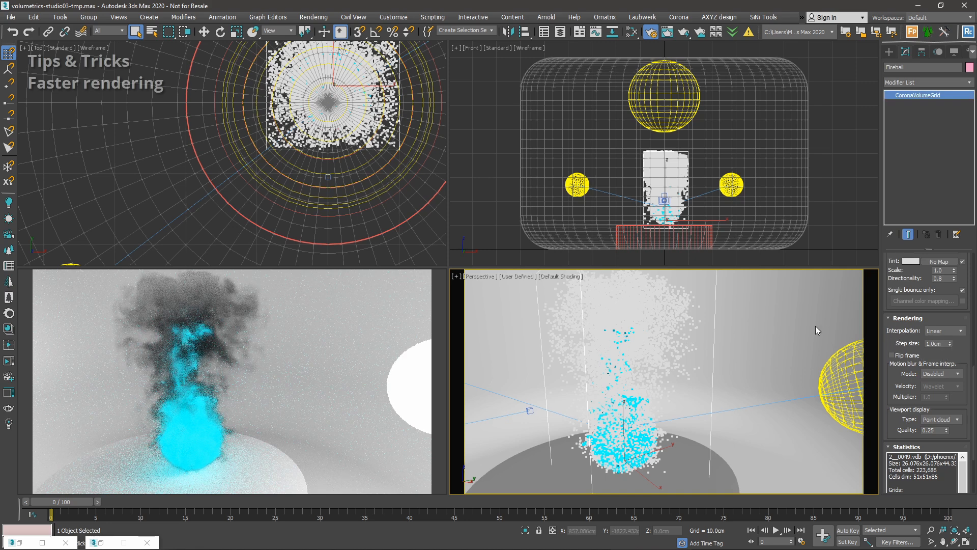
alt+middle_drag(641, 378, 646, 378)
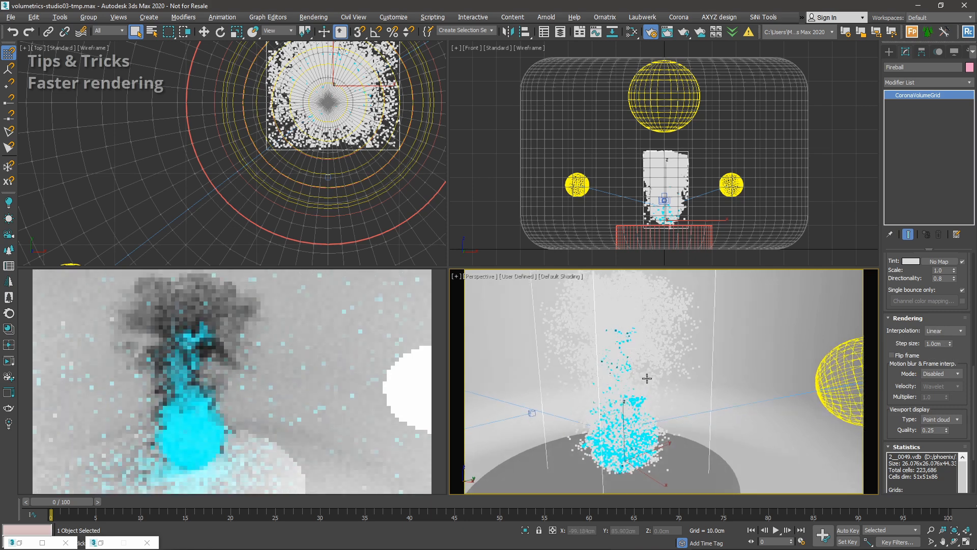
Check the Fireball grid's statistics and try reading its dimensions with the Measure utility.
drag(902, 410, 892, 342)
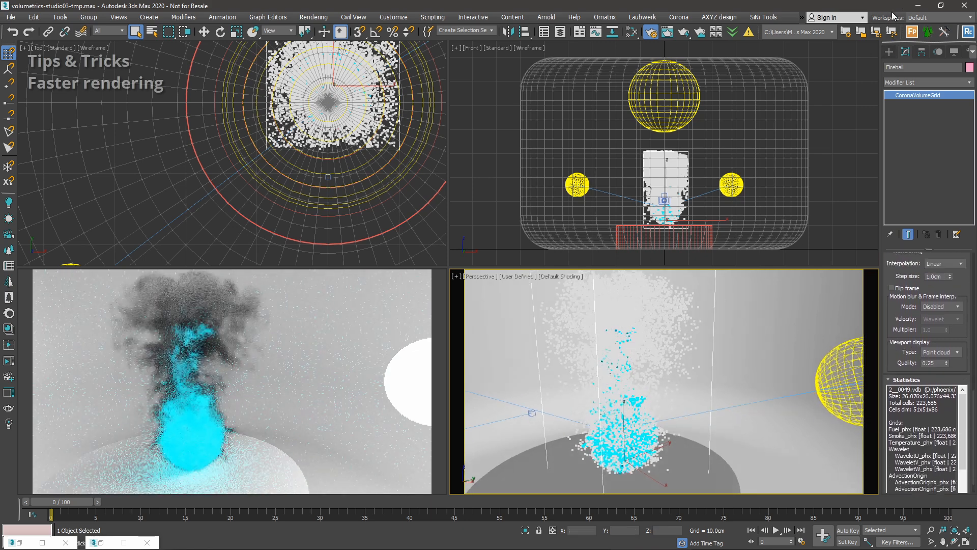
click(965, 53)
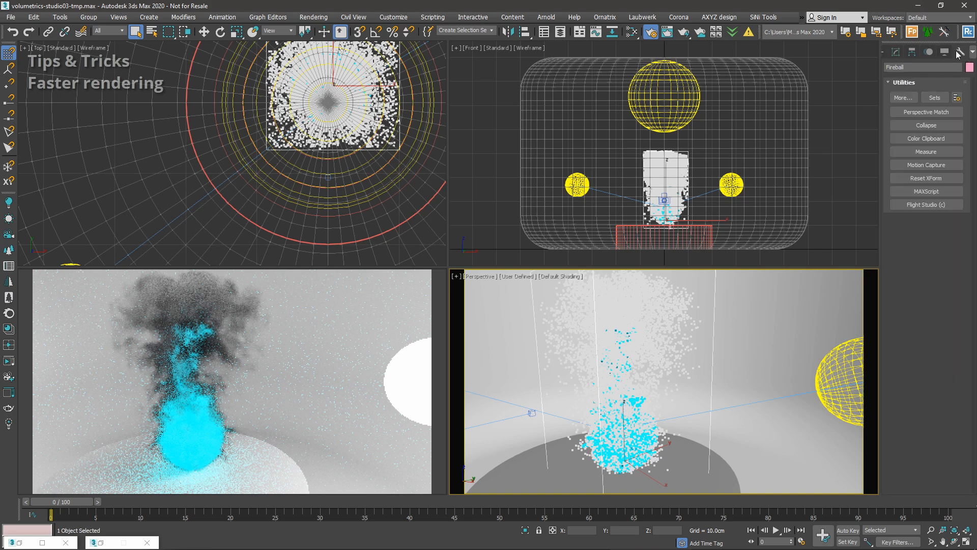
click(926, 151)
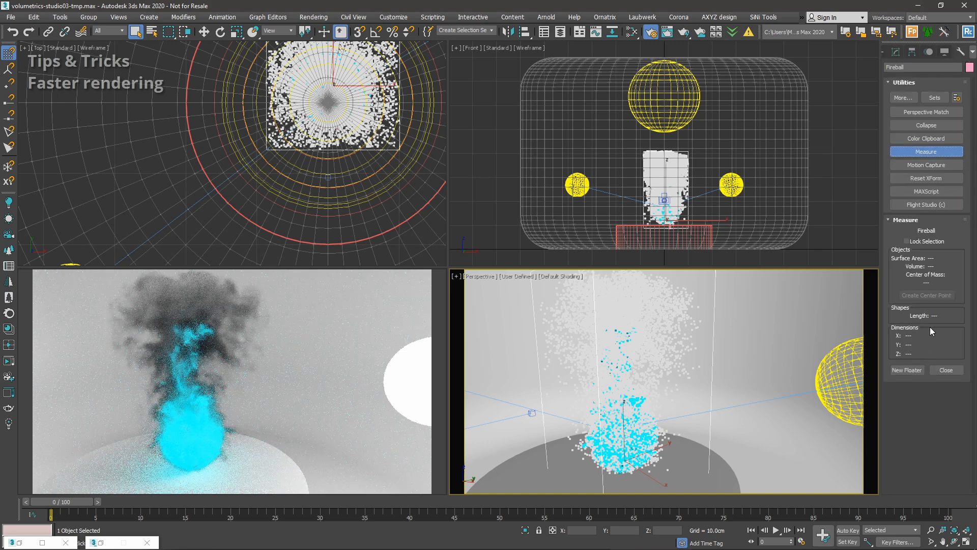
Try drawing a box about 7.1 × 4.9 × 10.1 cm beside the Fireball with AutoGrid enabled as a size reference.
click(895, 53)
click(887, 53)
click(910, 114)
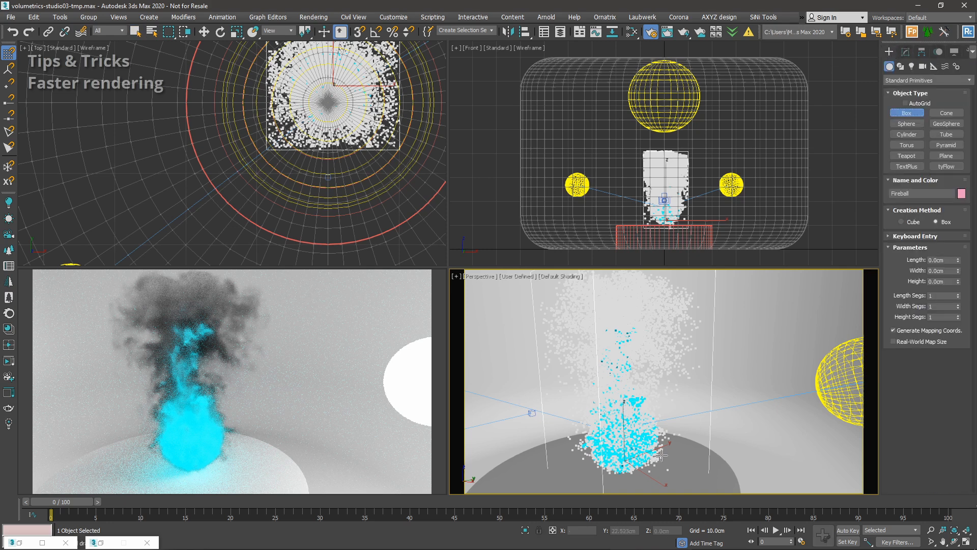
click(905, 103)
drag(702, 464, 695, 497)
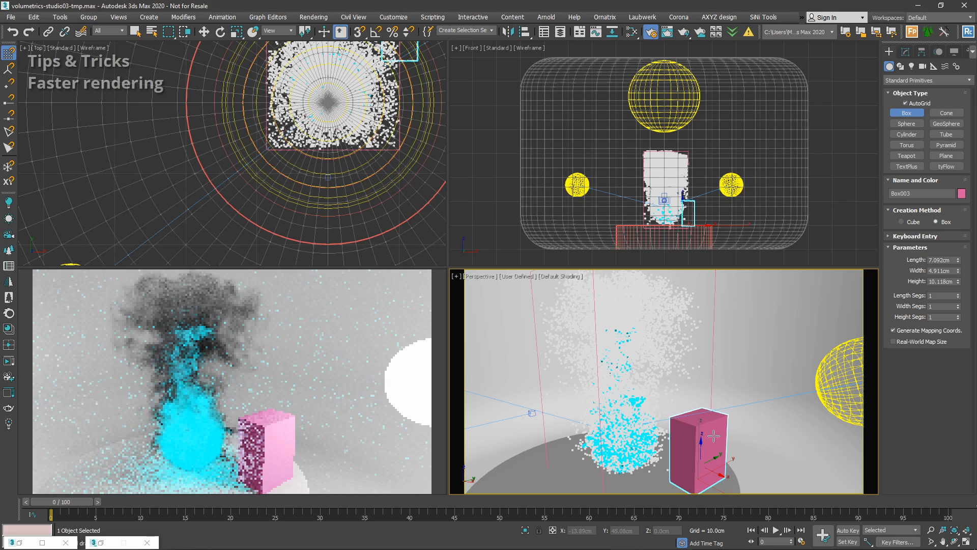
right_click(713, 436)
right_click(682, 407)
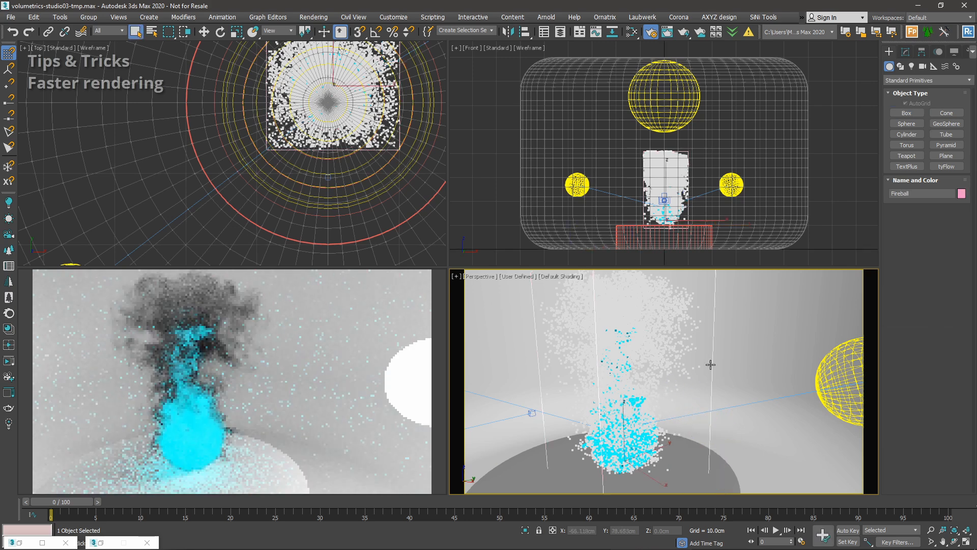
Set the Fireball's rendering step size to 10 cm and inspect the rendered fire and smoke.
click(906, 52)
scroll(908, 355, down, 3)
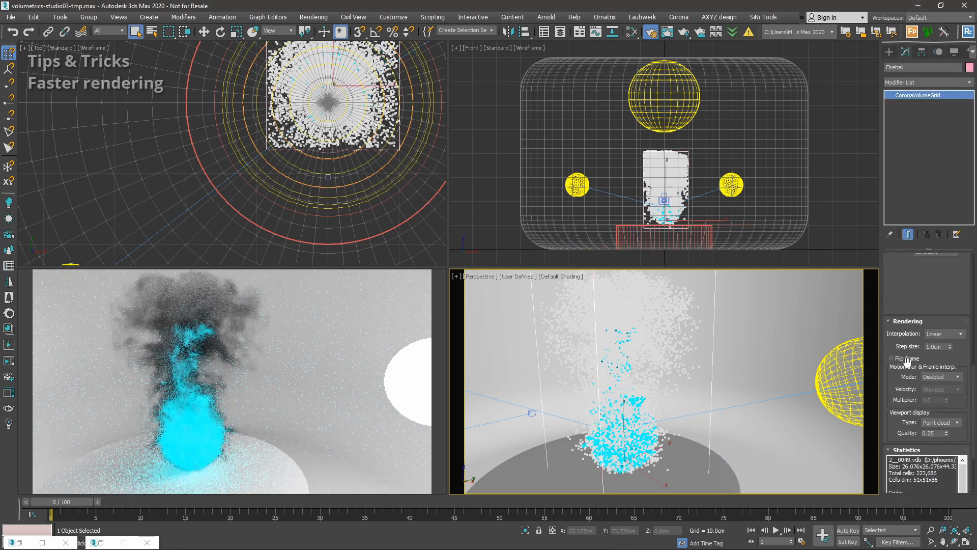
click(941, 360)
text(10)
key(Return)
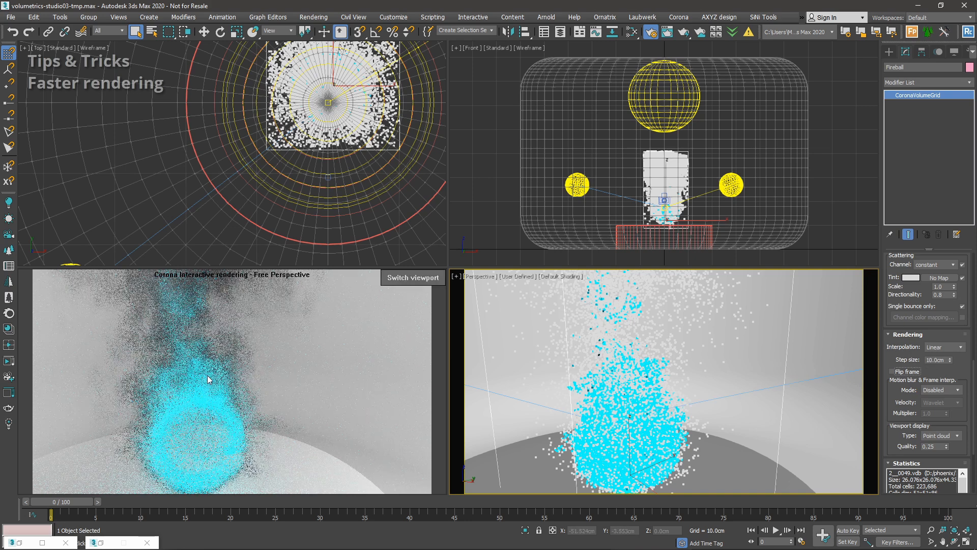
scroll(596, 382, down, 3)
middle_drag(596, 382, 609, 395)
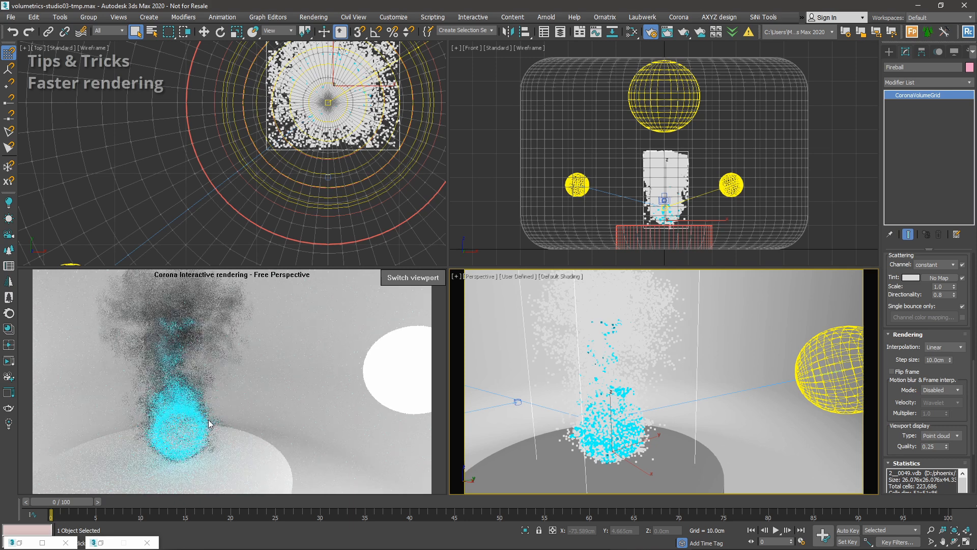
mouse_move(698, 410)
alt+middle_down()
mouse_move(755, 400)
mouse_move(688, 408)
alt+middle_up()
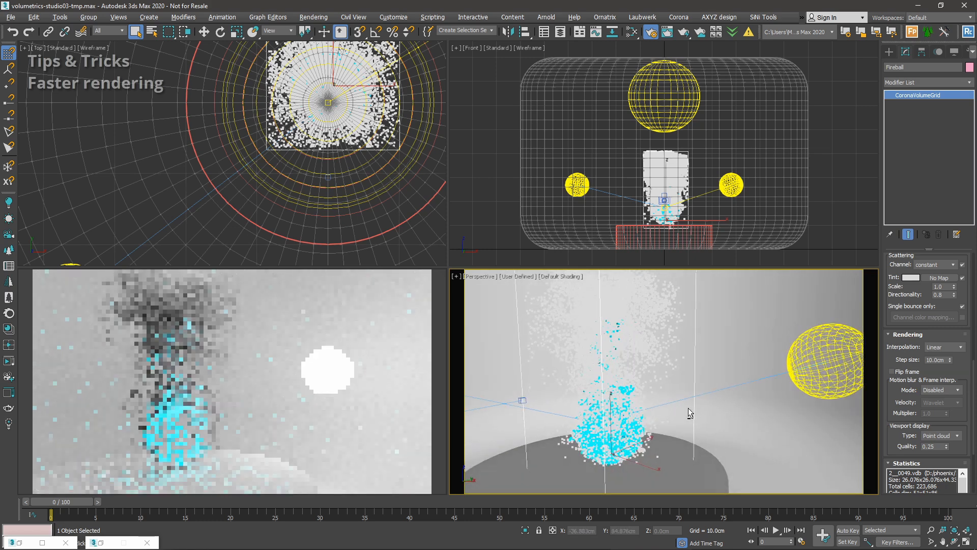
Reduce the Fireball's step size to 5 cm and further to 2 cm, checking the rendered fire up close.
double_click(937, 360)
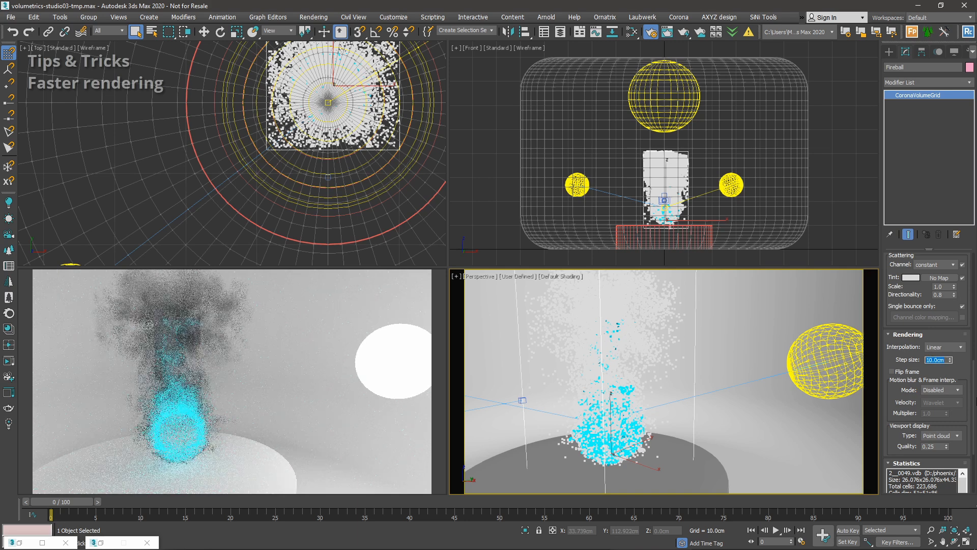
text(5)
key(Return)
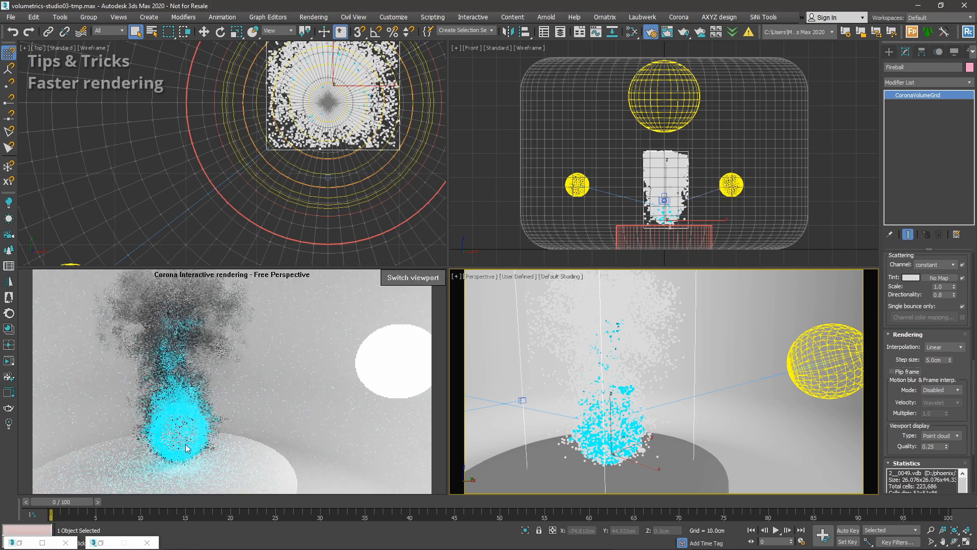
double_click(935, 360)
text(2)
key(Return)
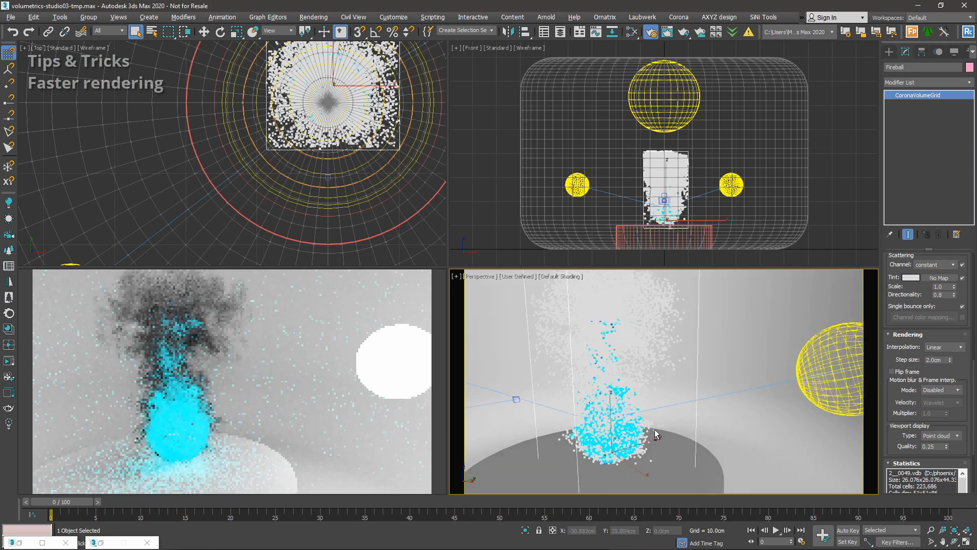
scroll(612, 427, up, 3)
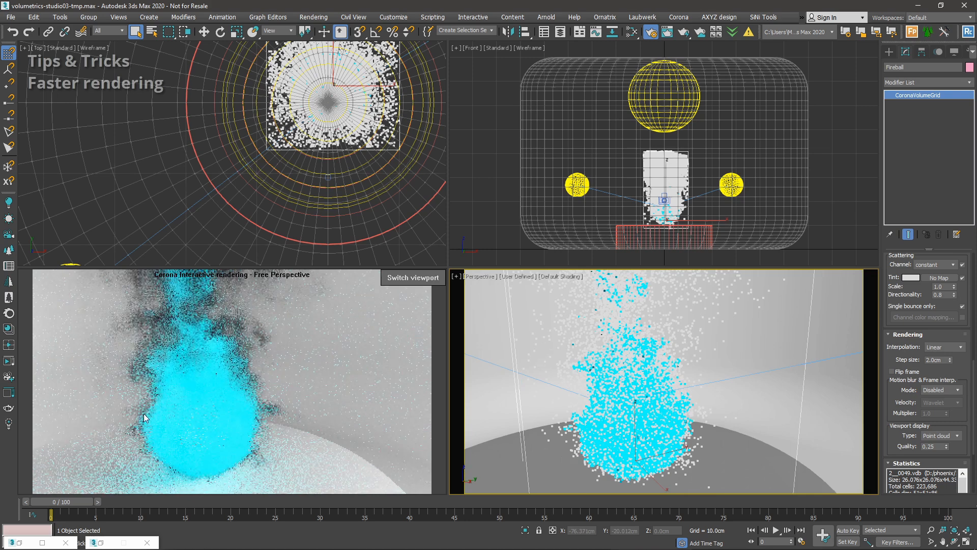
Lower the Fireball's step size to 1 cm and further to 0.5 cm, inspecting the render from another angle.
click(943, 358)
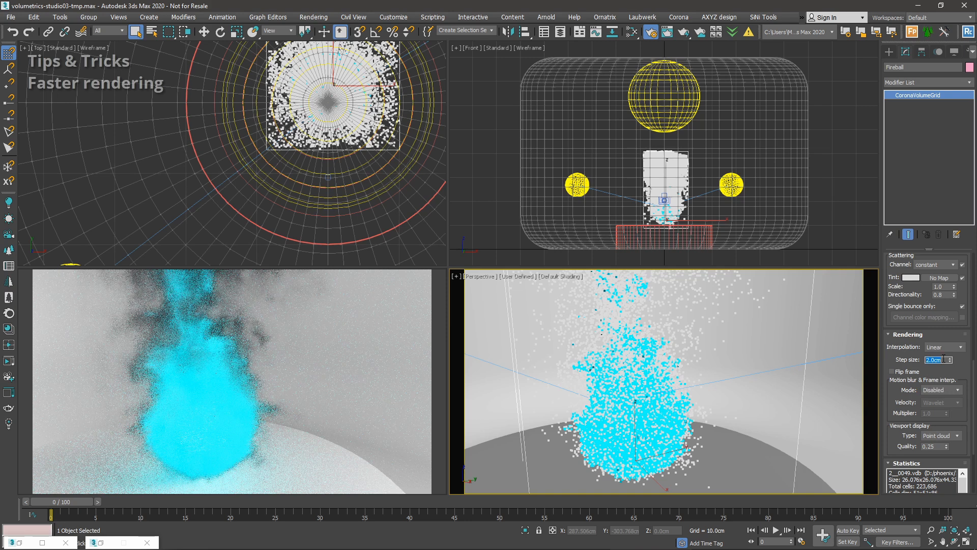
text(1)
key(Return)
double_click(943, 359)
text(0.5)
key(Return)
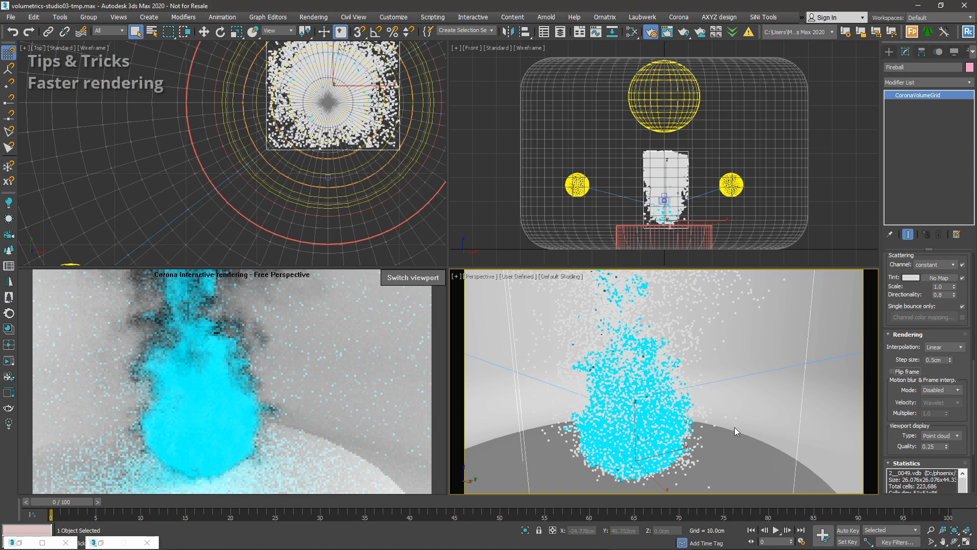
alt+middle_drag(737, 430, 719, 416)
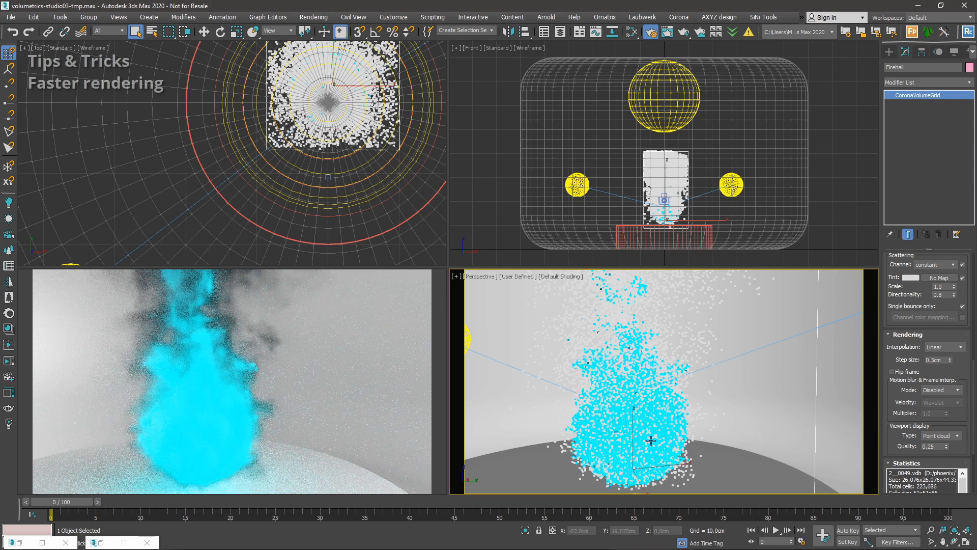
middle_drag(635, 433, 632, 414)
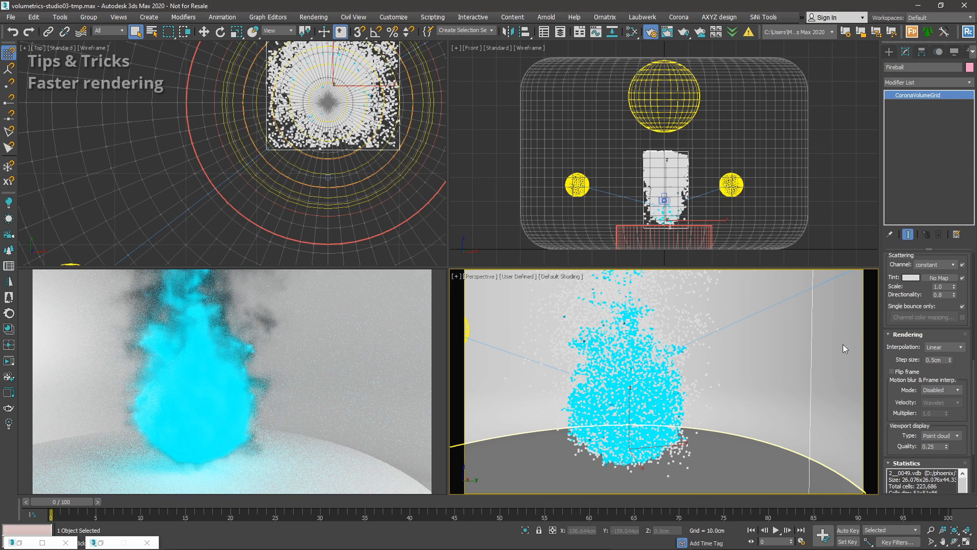
Raise the Fireball's step size to 2 cm and further to 4 cm, comparing the render from a different angle.
double_click(939, 362)
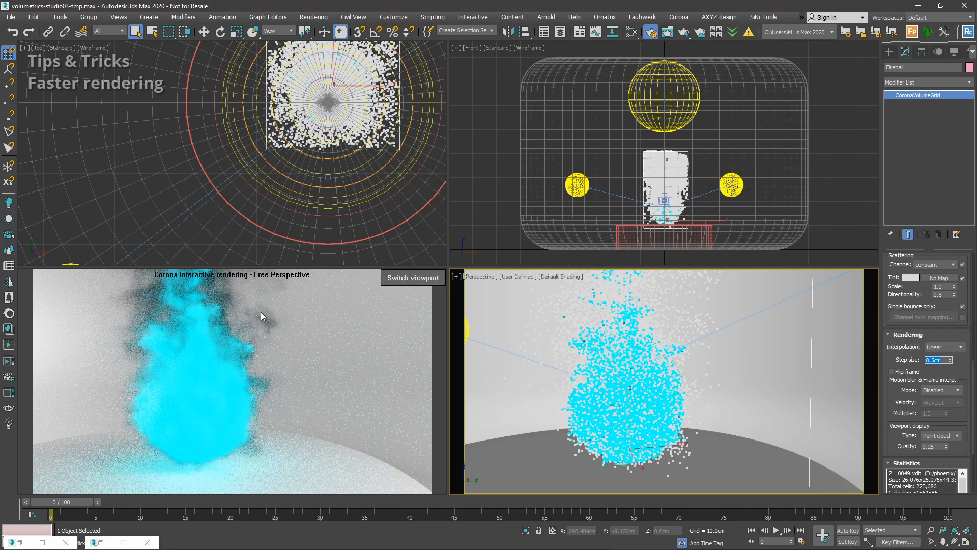
text(2)
key(Tab)
double_click(947, 360)
text(4)
key(Return)
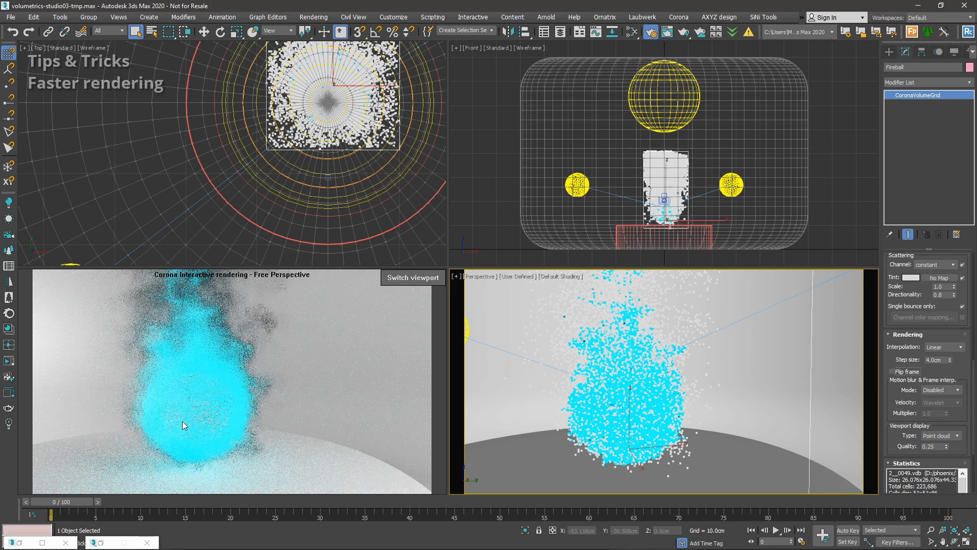
alt+middle_drag(778, 331, 734, 364)
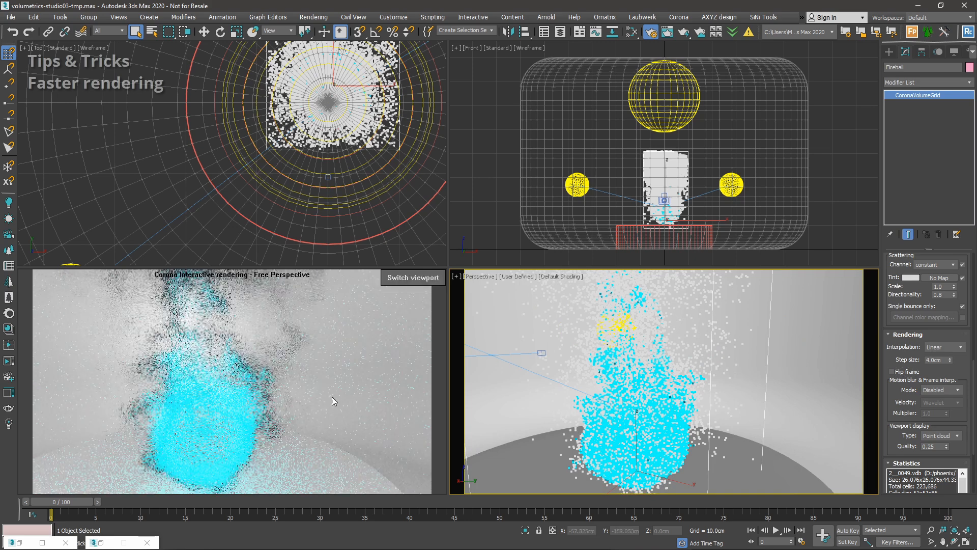
Read the step size description and review the Fireball's interpolation options, keeping Linear.
mouse_move(944, 360)
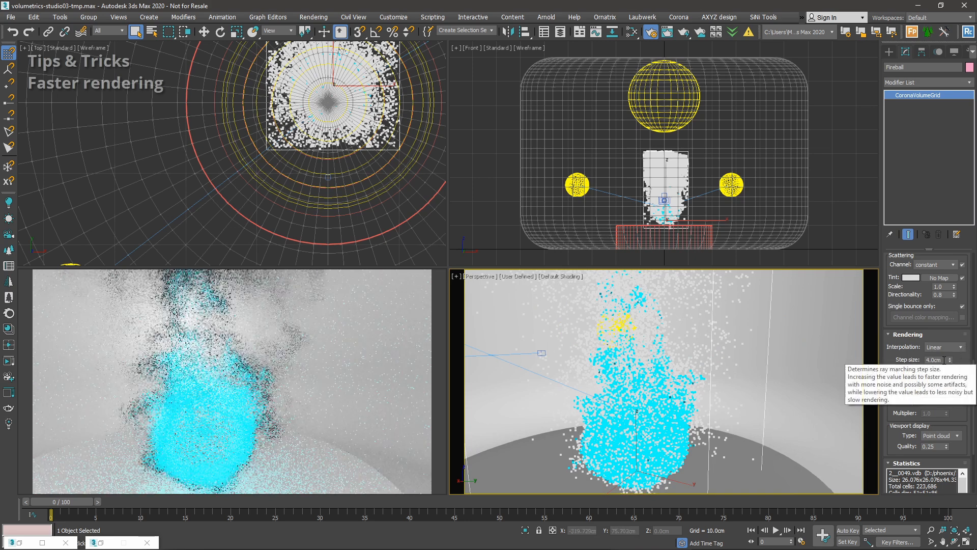
click(927, 359)
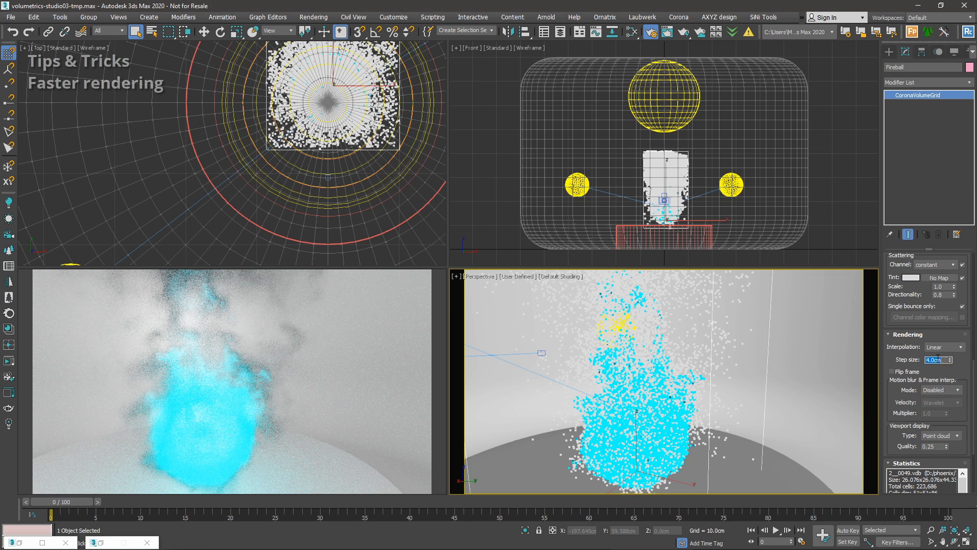
click(956, 346)
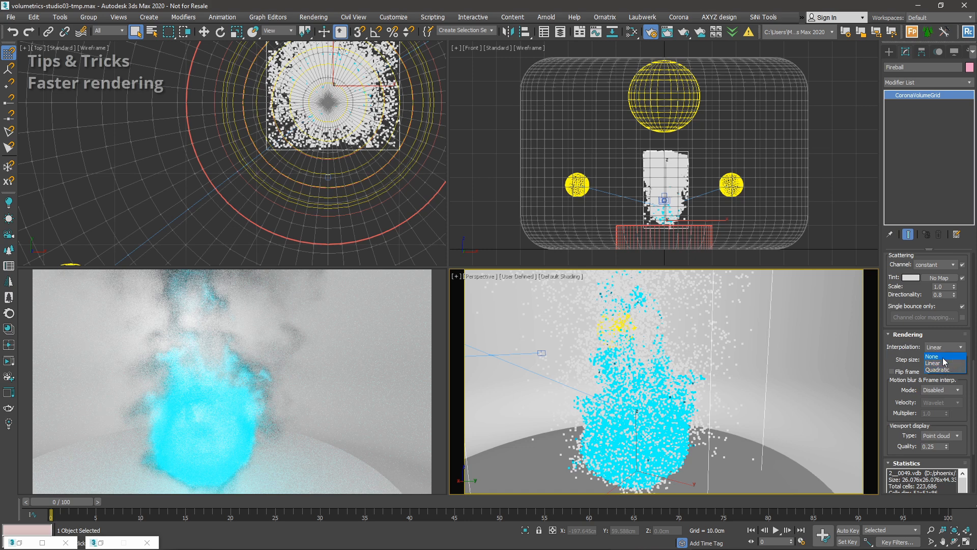
click(941, 363)
Set the Fireball's step size to 2 cm and view the whole fire and smoke column on its pedestal.
click(942, 360)
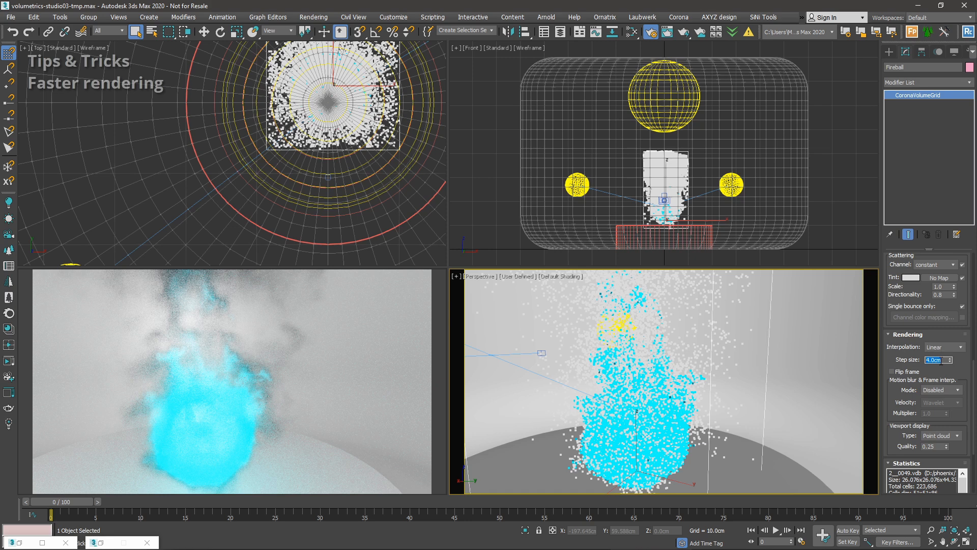
text(2)
key(Return)
scroll(711, 373, down, 5)
alt+middle_drag(656, 399, 762, 402)
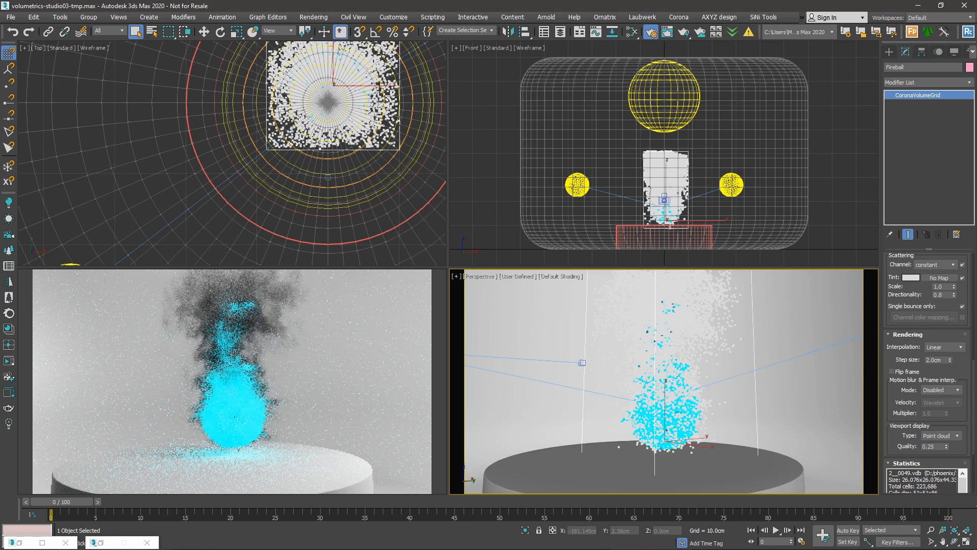
alt+middle_drag(690, 405, 695, 424)
Clear the selection and reselect the Fireball volume grid to show its parameters from the beginning.
click(691, 402)
click(687, 375)
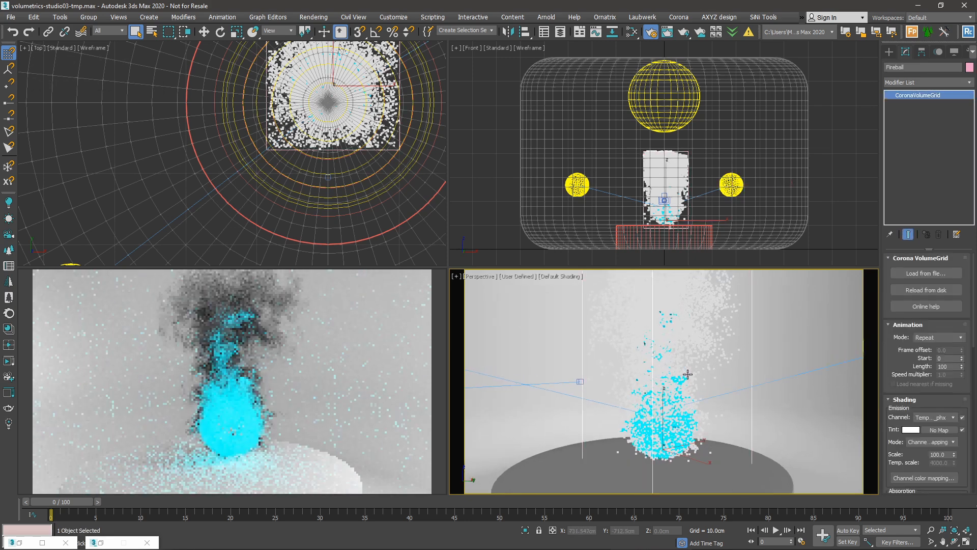
click(657, 165)
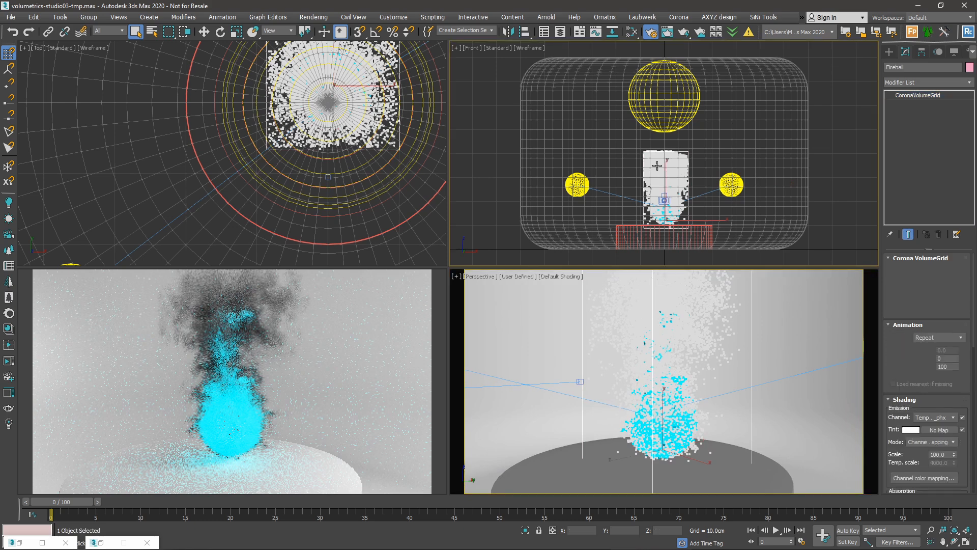
click(611, 177)
click(662, 174)
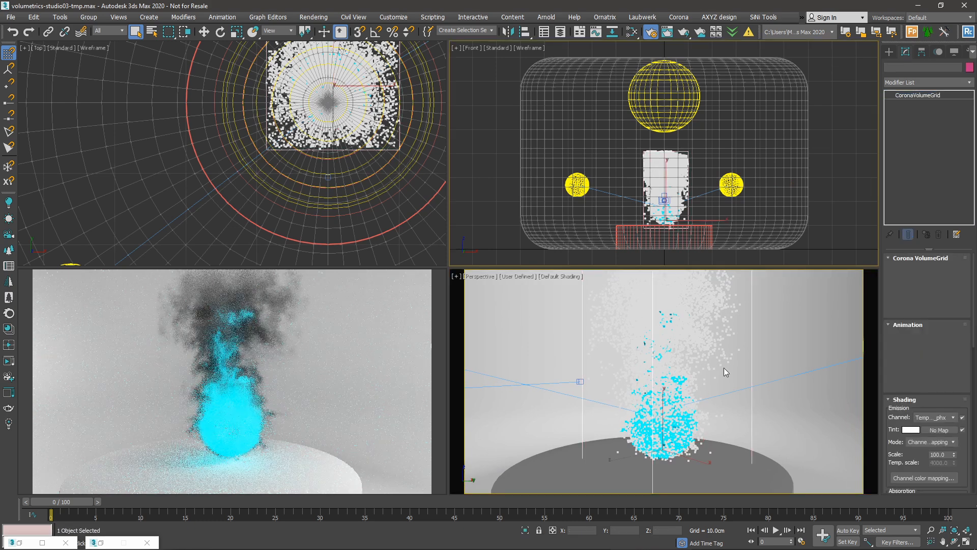
click(674, 334)
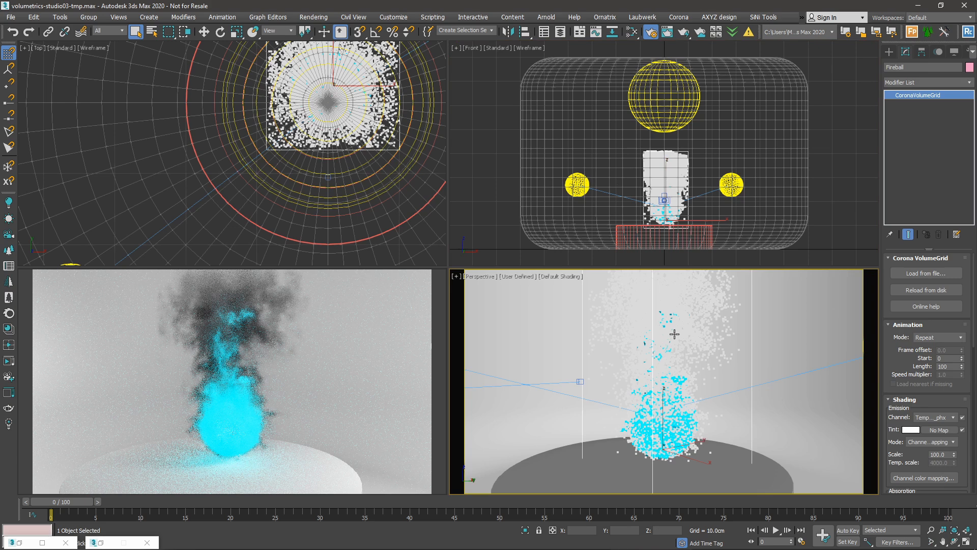
Hide the Fireball volume grid and frame the empty pedestal.
right_click(647, 336)
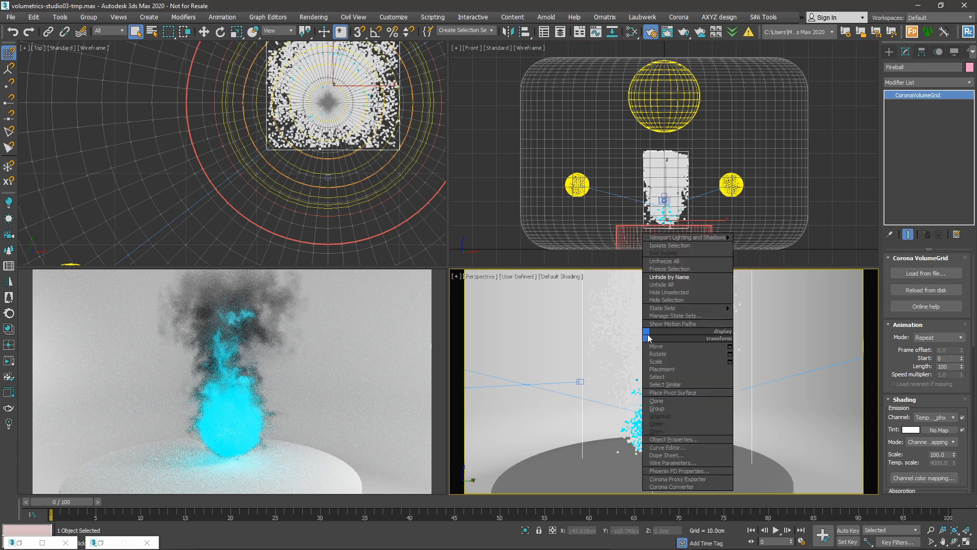
click(667, 308)
middle_drag(670, 367, 719, 404)
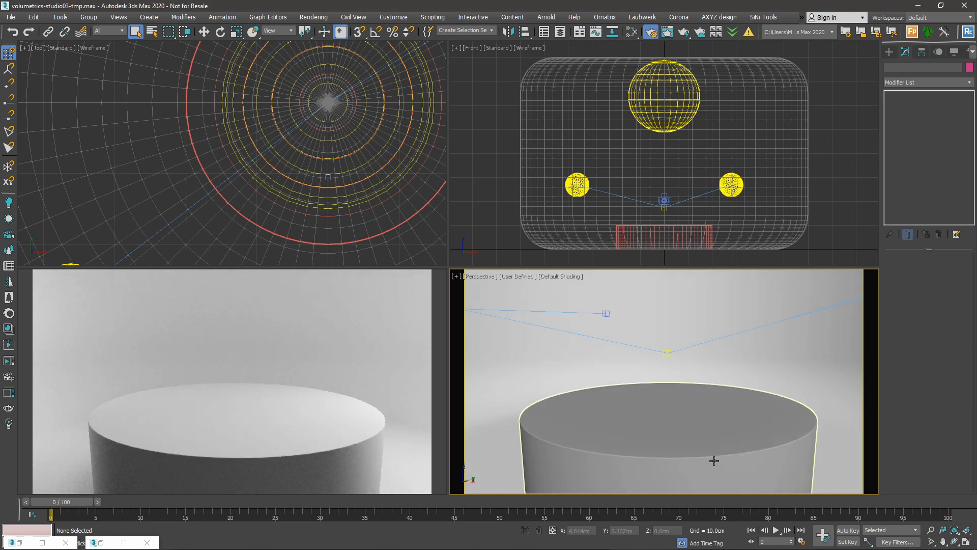
middle_drag(581, 393, 575, 396)
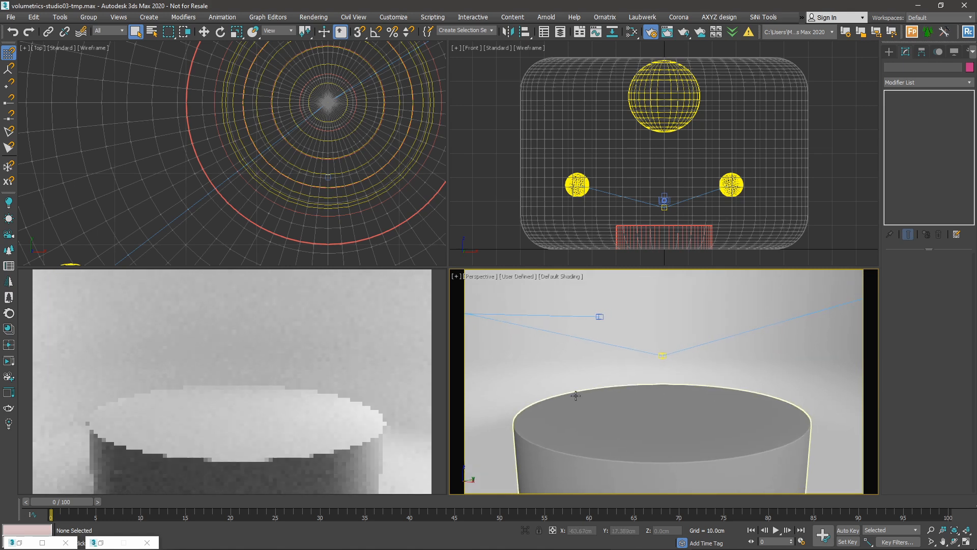
Unhide the Smoke sphere by name and view it up close above the pedestal.
right_click(630, 395)
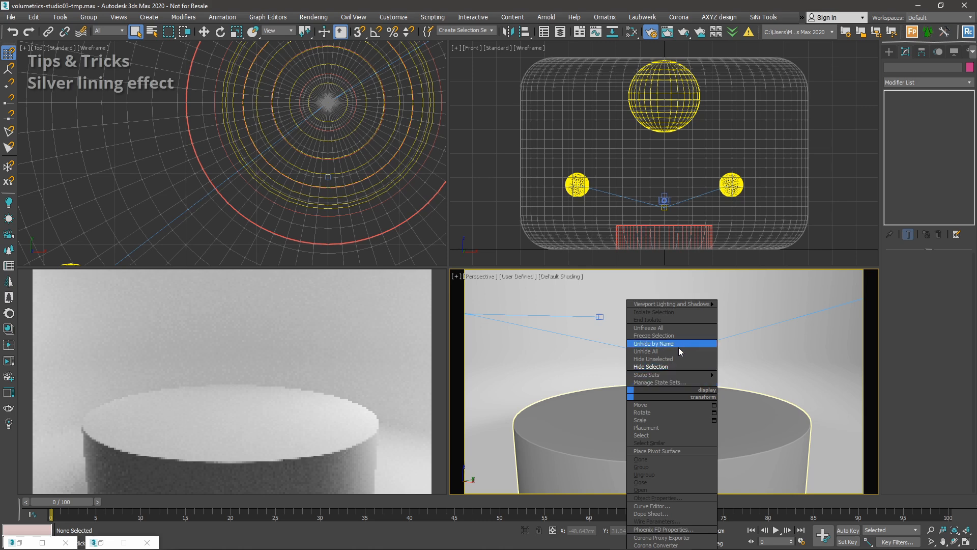
click(649, 347)
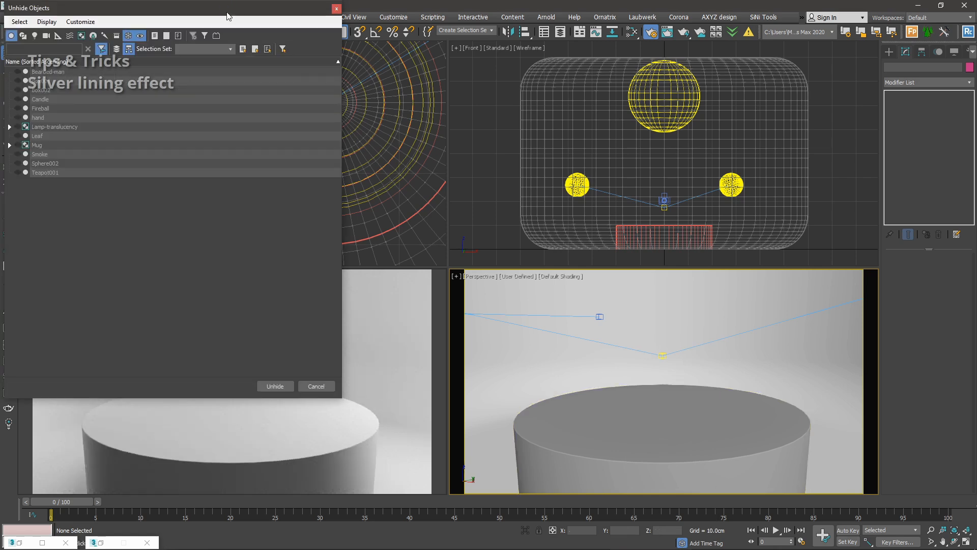
double_click(239, 174)
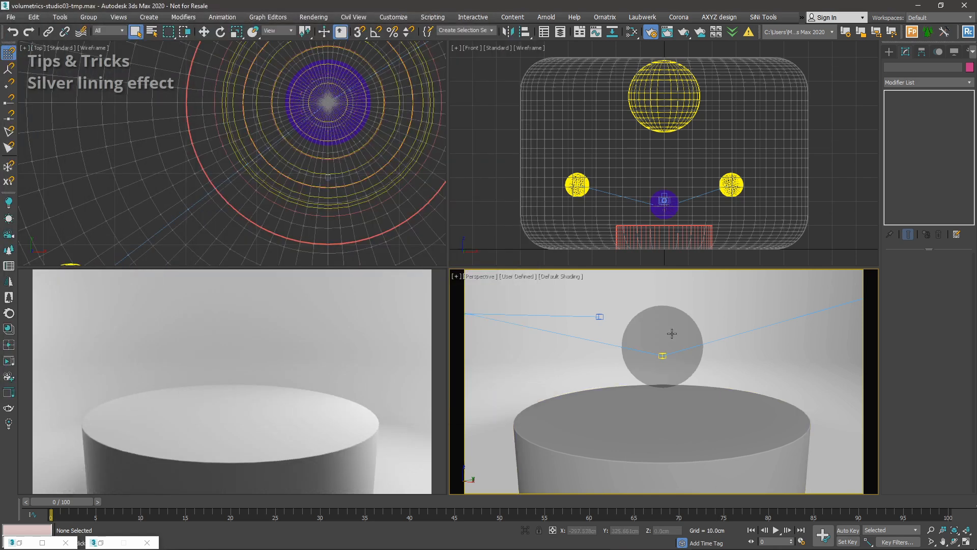
scroll(673, 388, up, 3)
mouse_move(672, 381)
alt+middle_down()
mouse_move(715, 394)
mouse_move(679, 388)
alt+middle_up()
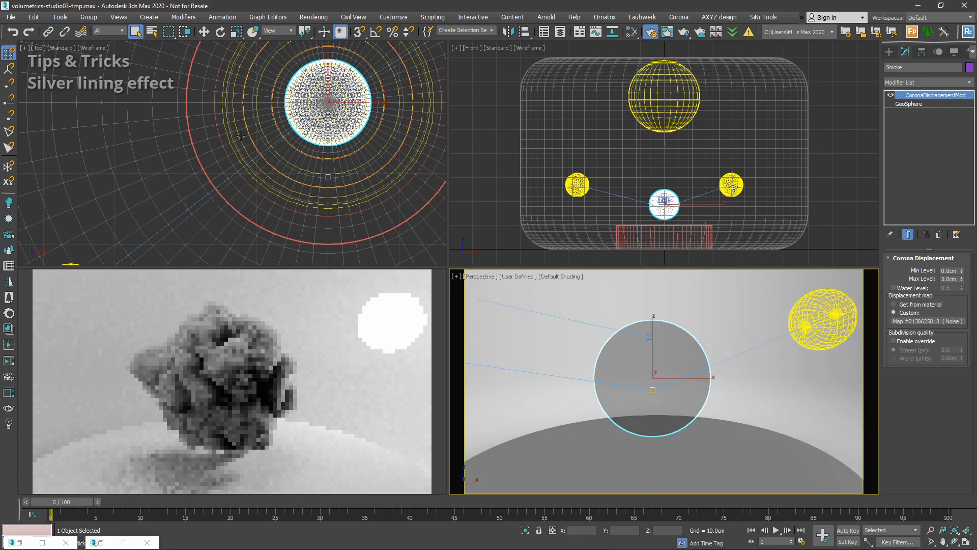
Switch off the front light and Light-top so that only Light-back illuminates the Smoke object.
scroll(239, 135, down, 7)
click(577, 185)
click(894, 271)
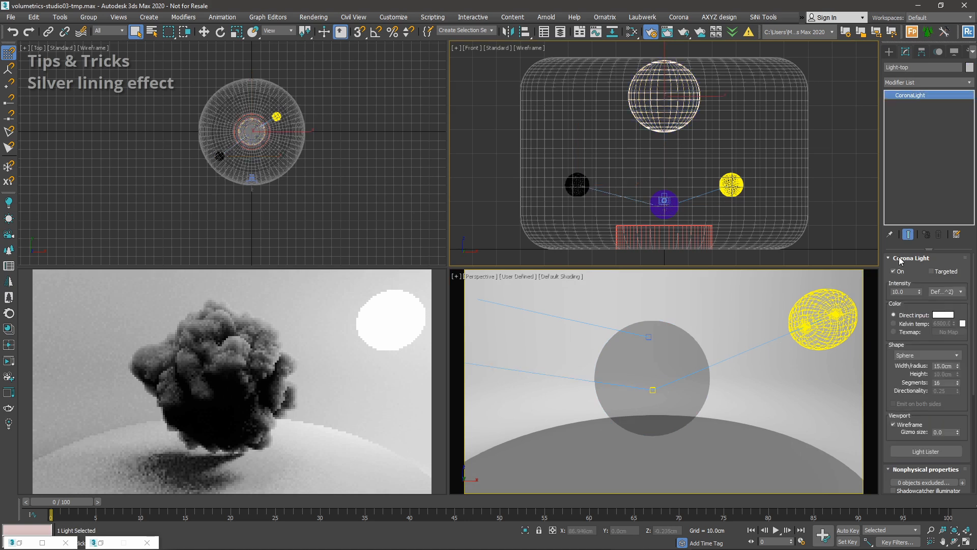
click(576, 354)
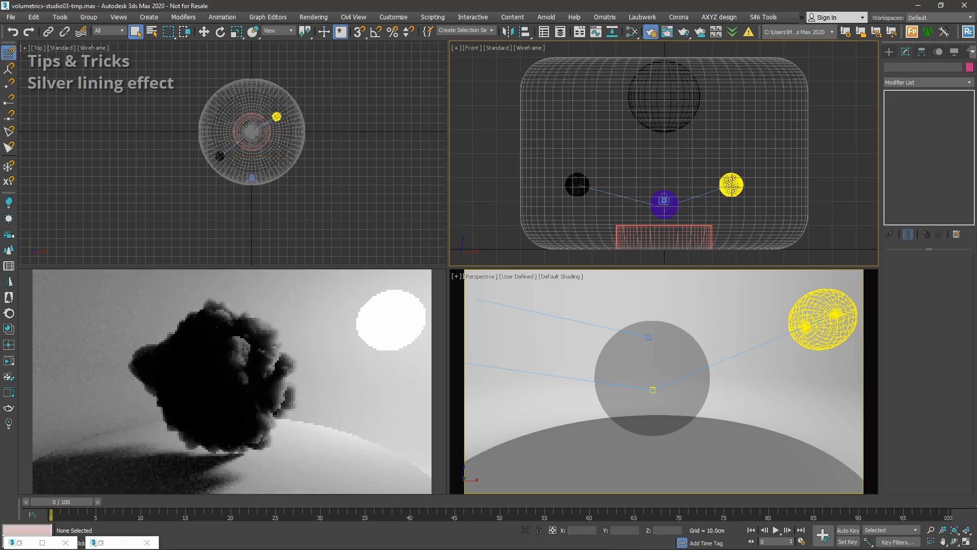
Inspect the Light-back settings with the light viewed close behind the smoke.
alt+middle_drag(681, 422, 703, 407)
click(764, 330)
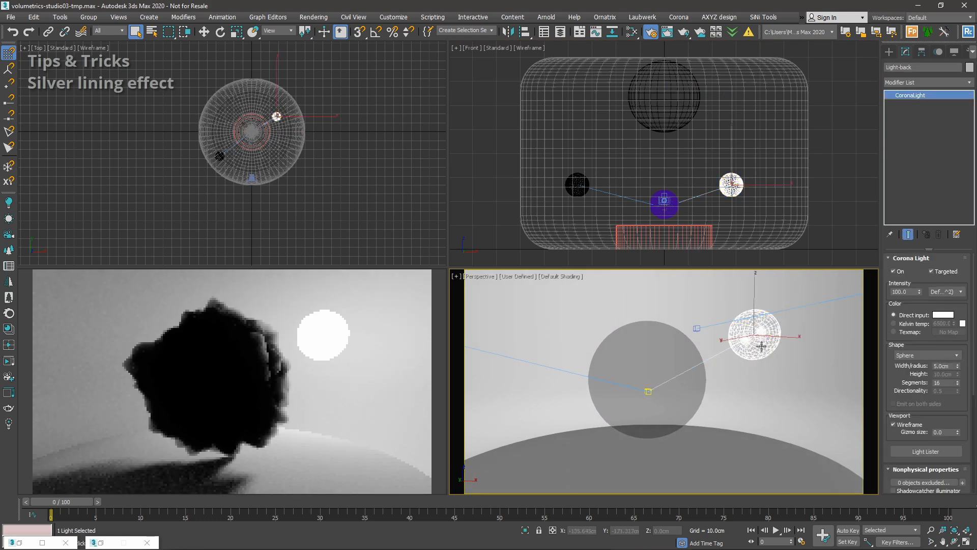
click(818, 352)
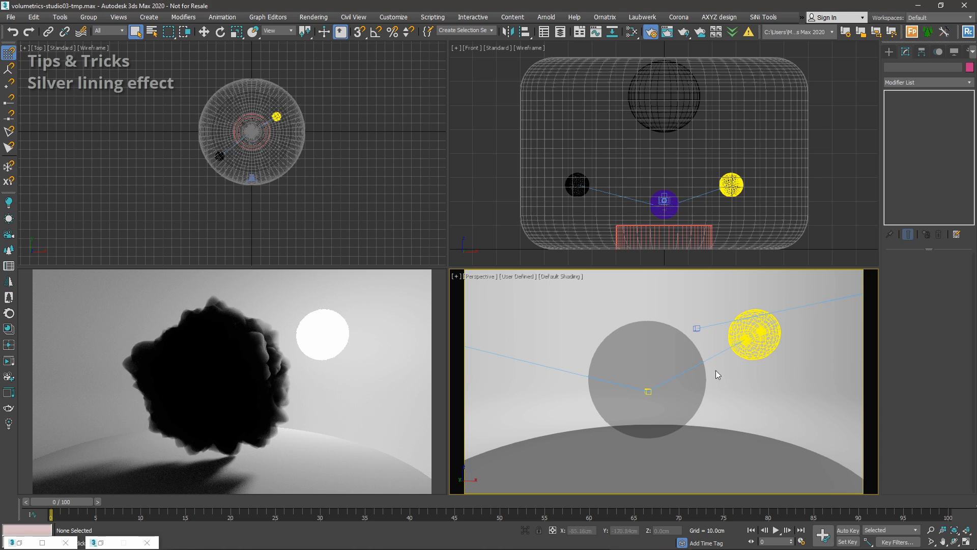
Create a new CoronaVolumeMtl, assign it to the Smoke object and show its parameters.
click(664, 357)
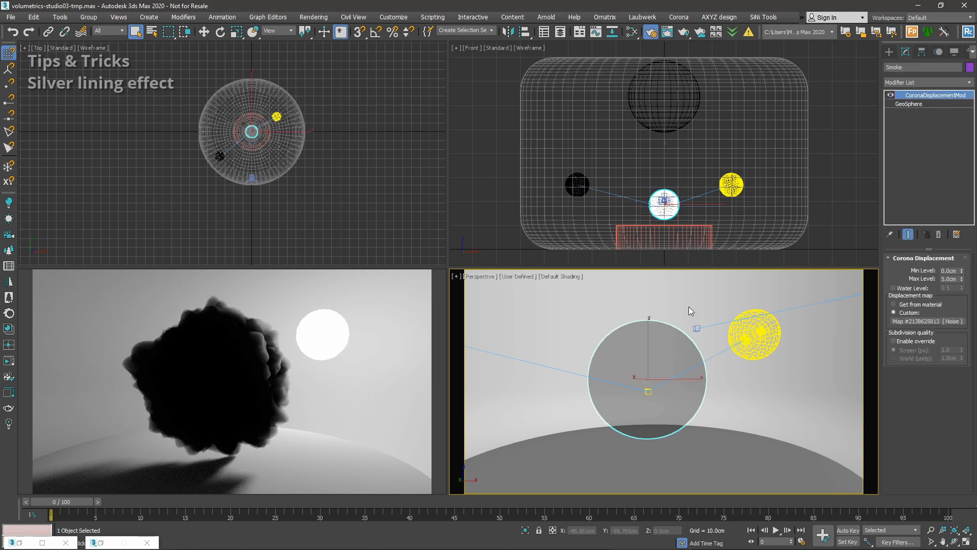
mouse_move(746, 385)
alt+middle_down()
mouse_move(747, 424)
mouse_move(749, 397)
alt+middle_up()
alt+middle_drag(636, 351, 639, 354)
key(m)
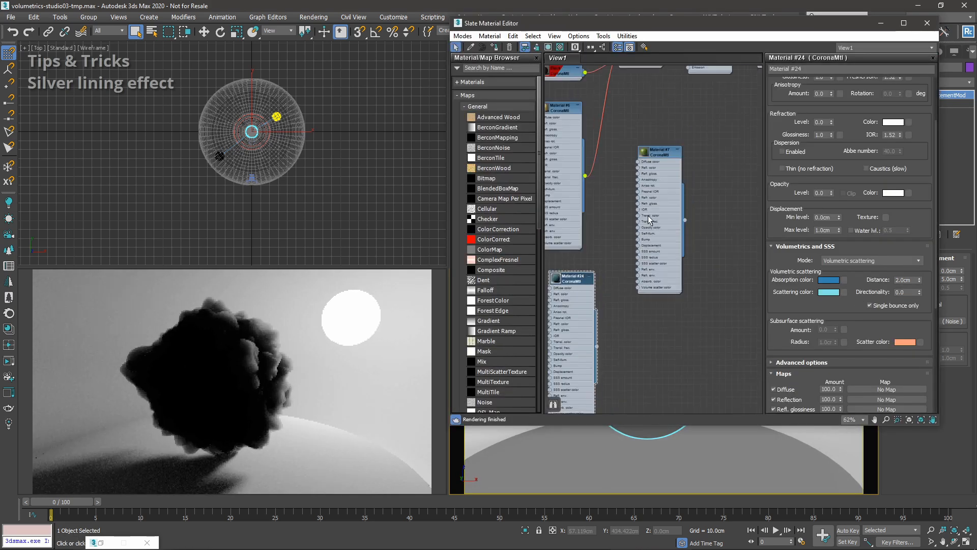
right_click(619, 227)
mouse_move(662, 230)
mouse_move(746, 253)
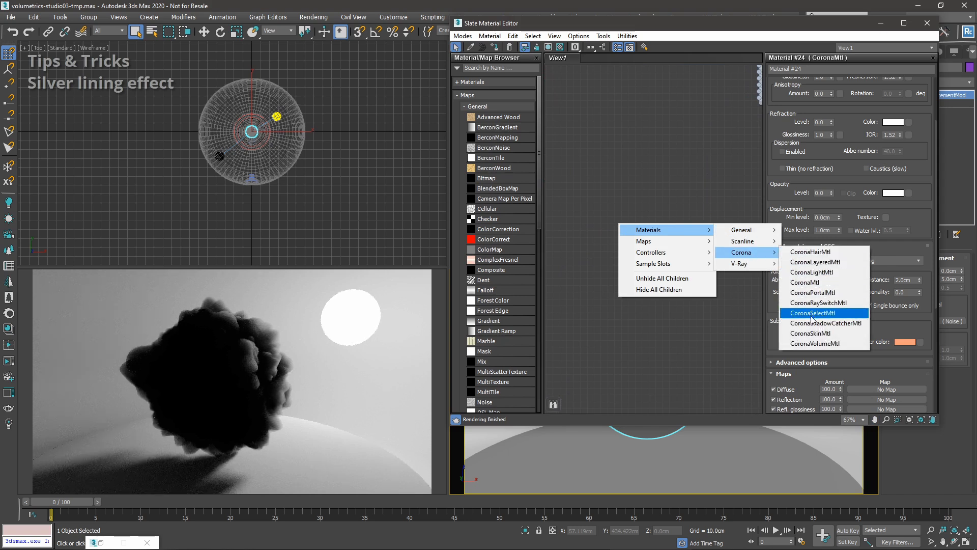
click(814, 343)
scroll(598, 239, up, 5)
drag(597, 238, 618, 282)
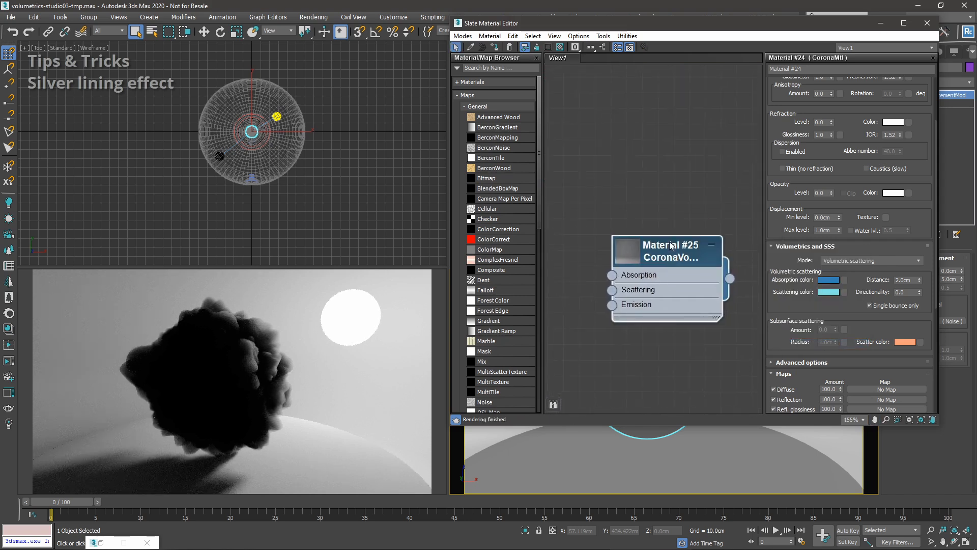
double_click(690, 278)
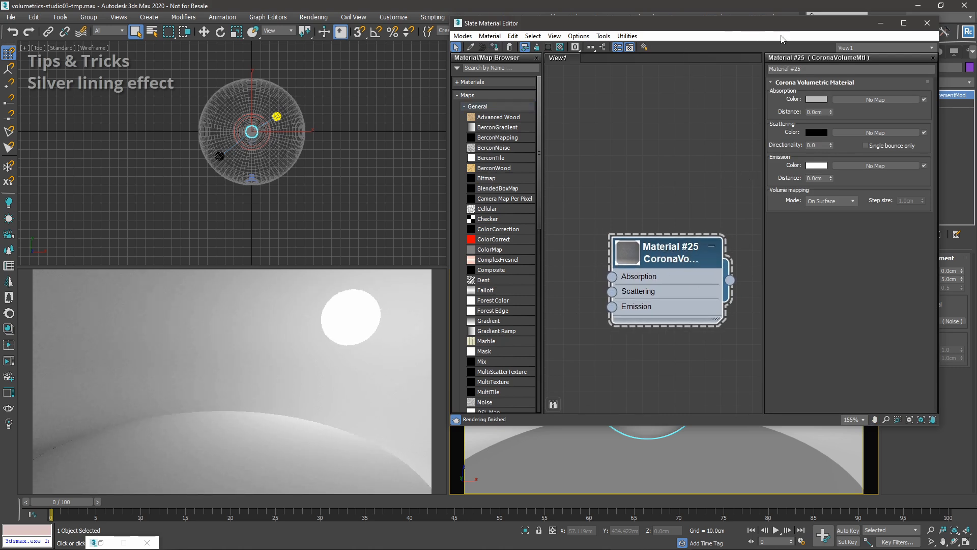
Set the smoke material's absorption color to black and its absorption distance to 5 cm.
click(816, 99)
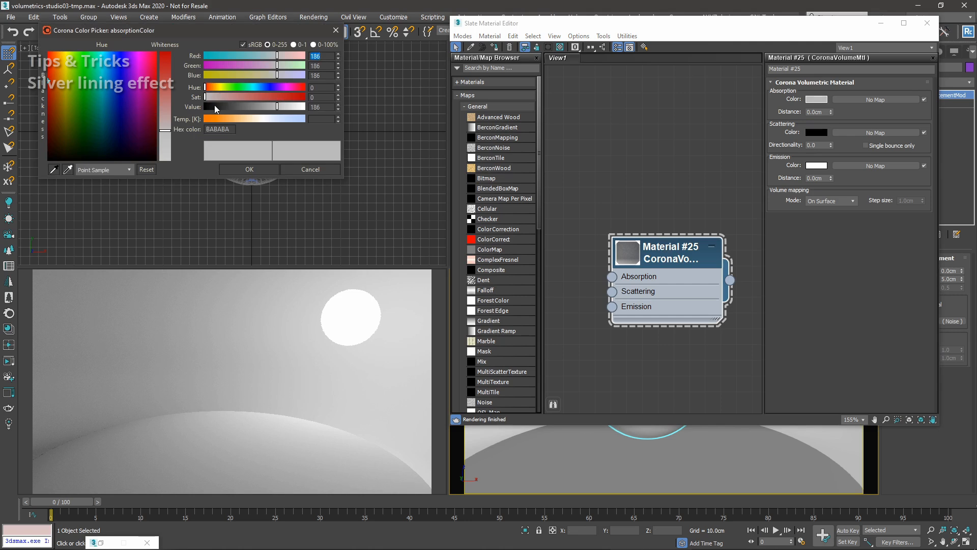
drag(215, 109, 204, 108)
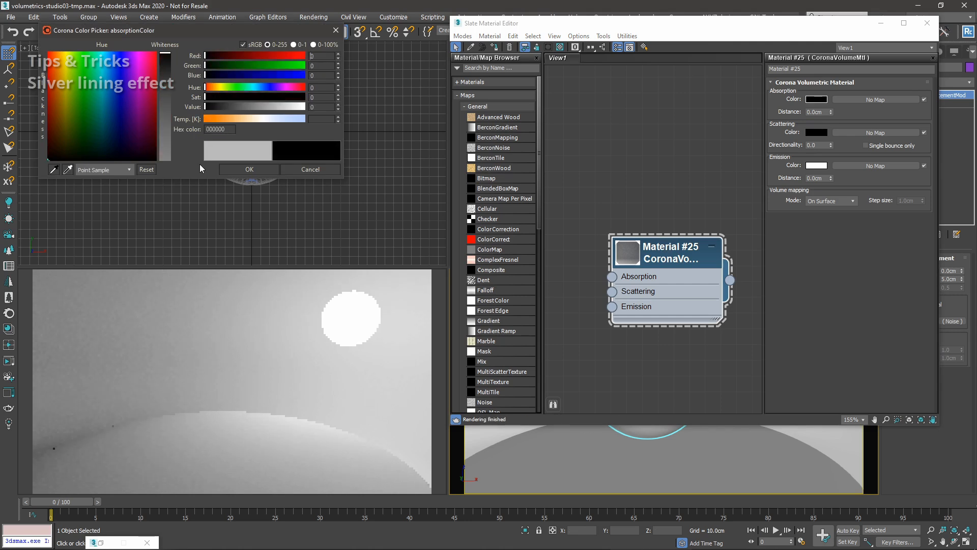
click(226, 169)
double_click(814, 112)
text(3)
key(Return)
text(5)
key(Return)
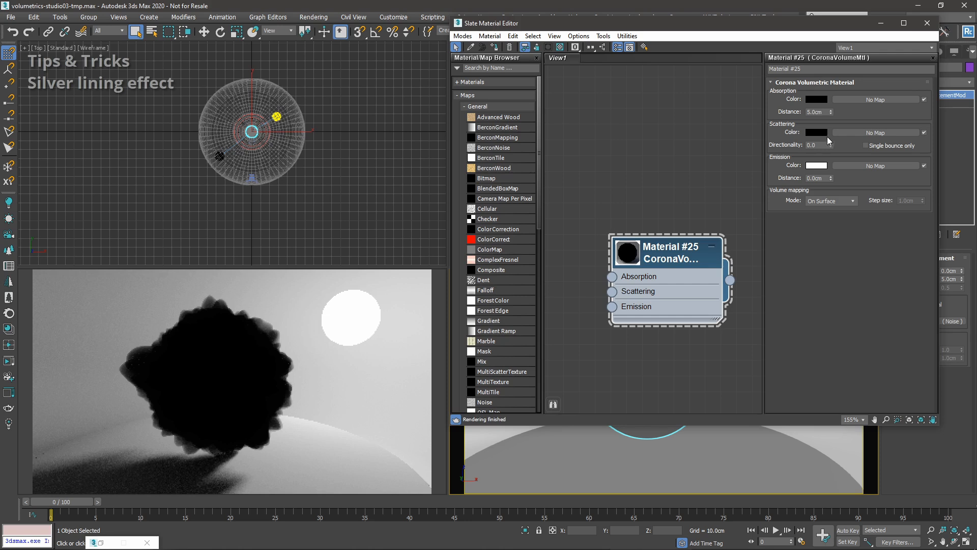
Set the smoke material's scattering color to near-white with a value of 242.
click(812, 133)
click(296, 106)
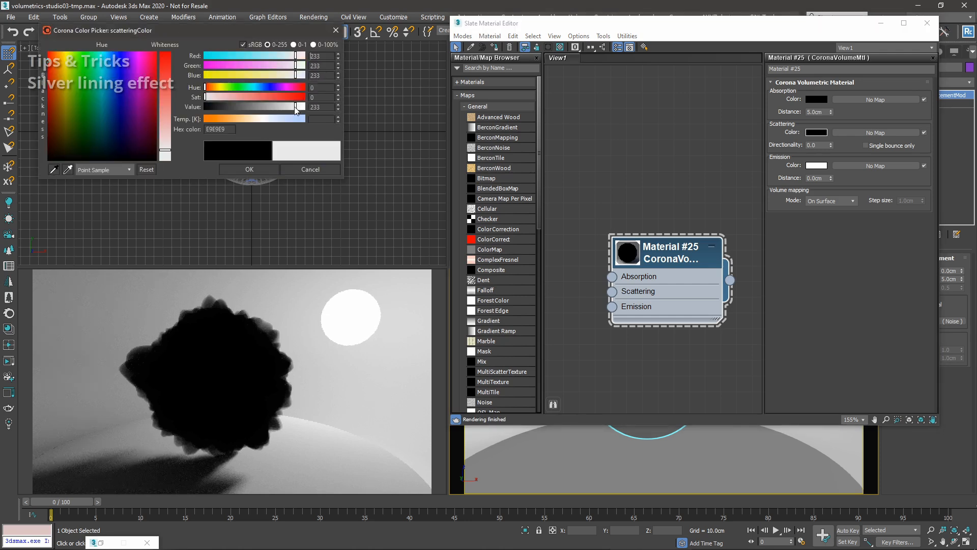
click(301, 108)
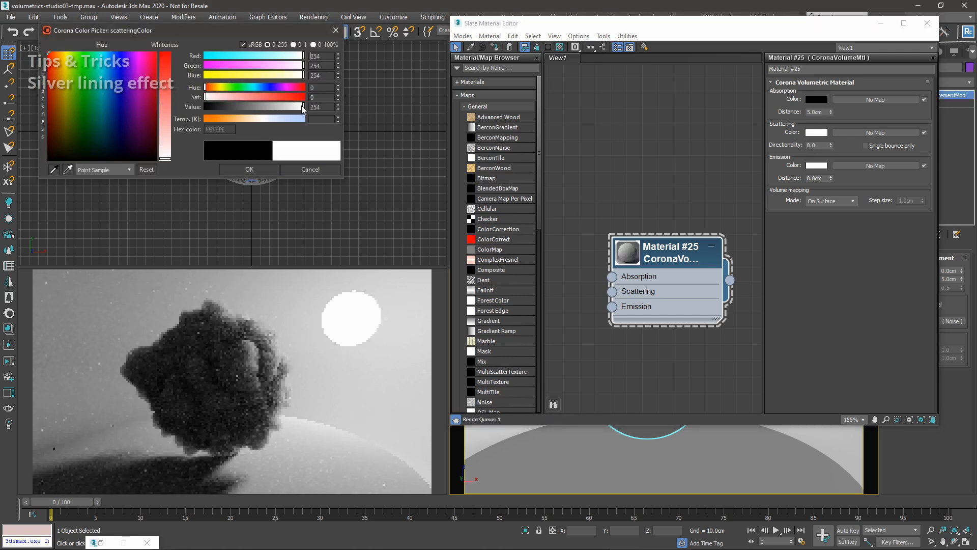
click(299, 107)
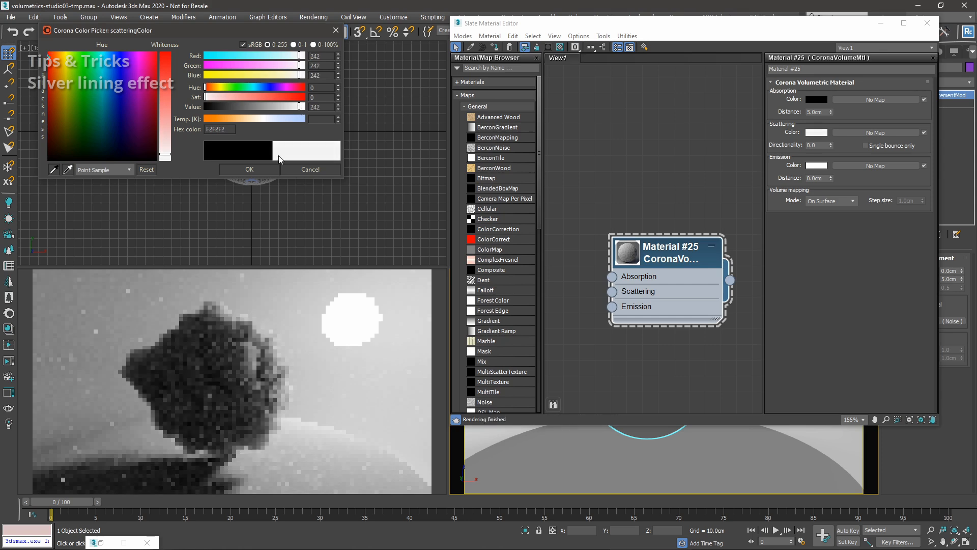
click(269, 171)
Enable single bounce only for the smoke material's scattering and view the smoke from another angle.
drag(731, 27, 754, 33)
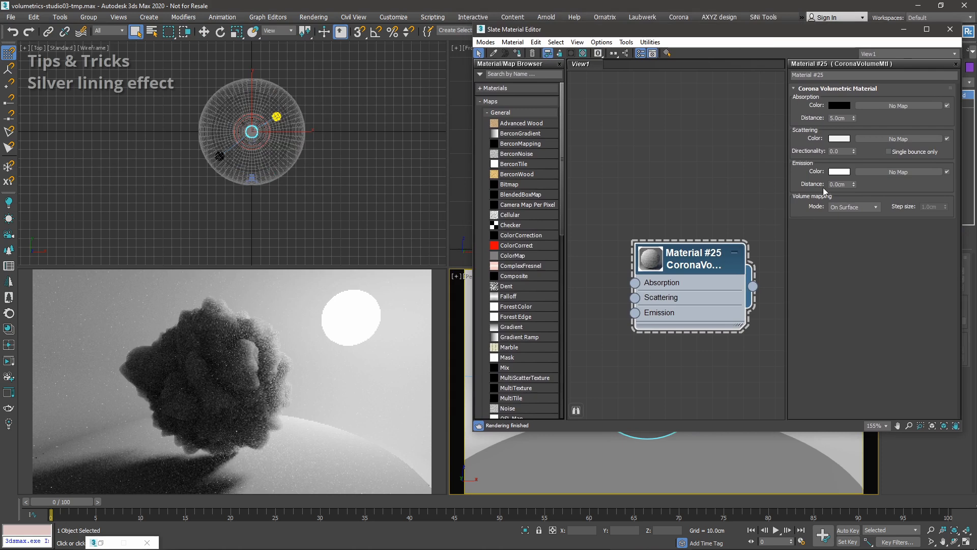
click(888, 152)
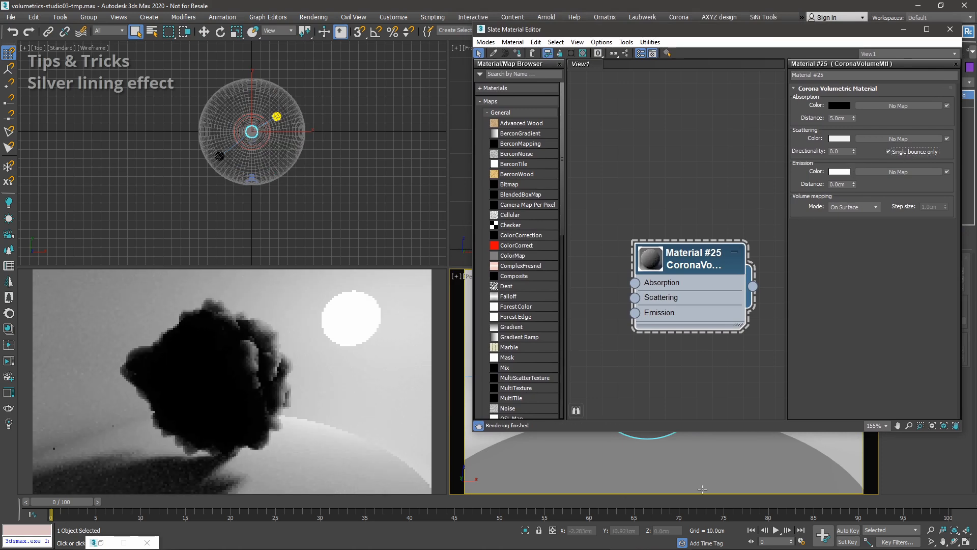
click(655, 466)
alt+middle_drag(655, 466, 679, 457)
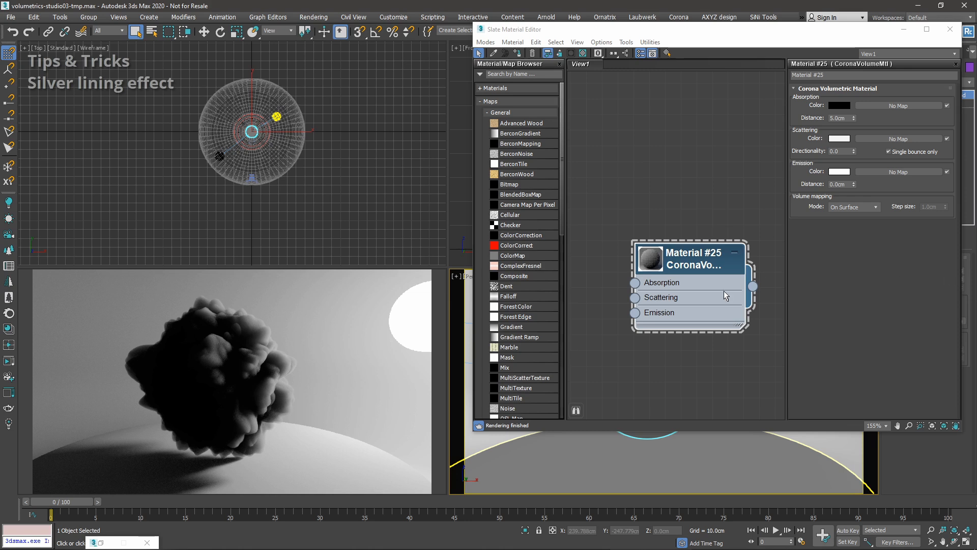
Set the scattering directionality to 0.8 and view the smoke with the light behind it.
click(845, 151)
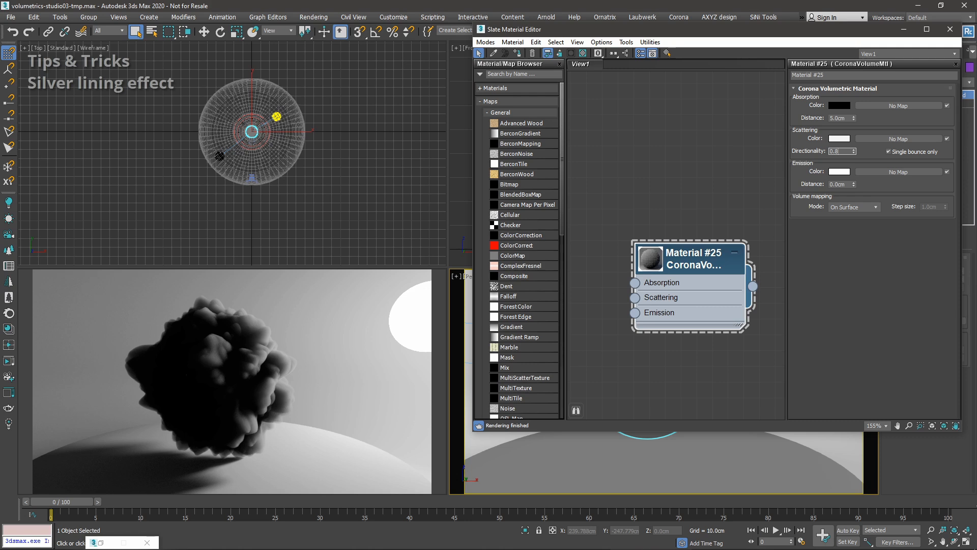
key(Return)
alt+middle_drag(643, 486, 665, 480)
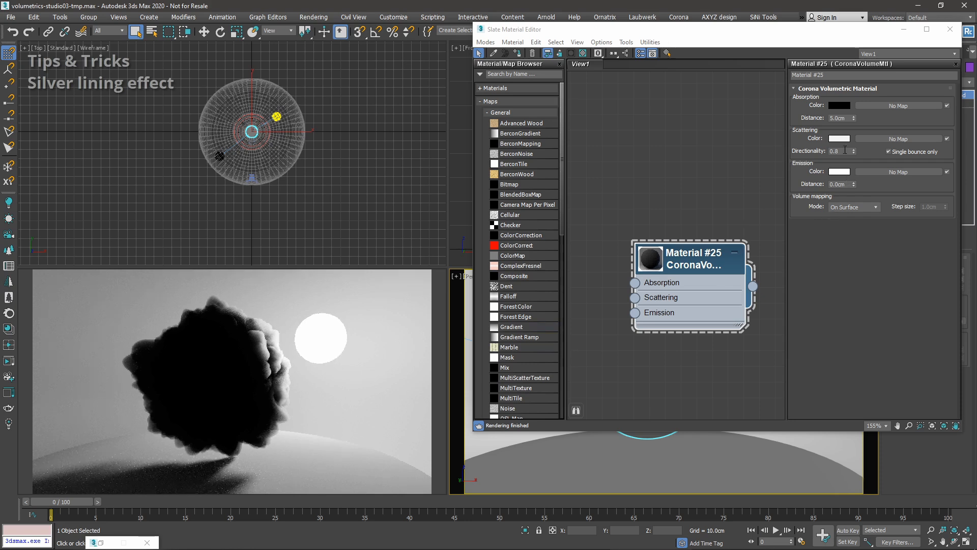
Try a scattering directionality of -0.8 from a different angle, and reset it to 0.
click(845, 151)
text(-0.8)
key(Return)
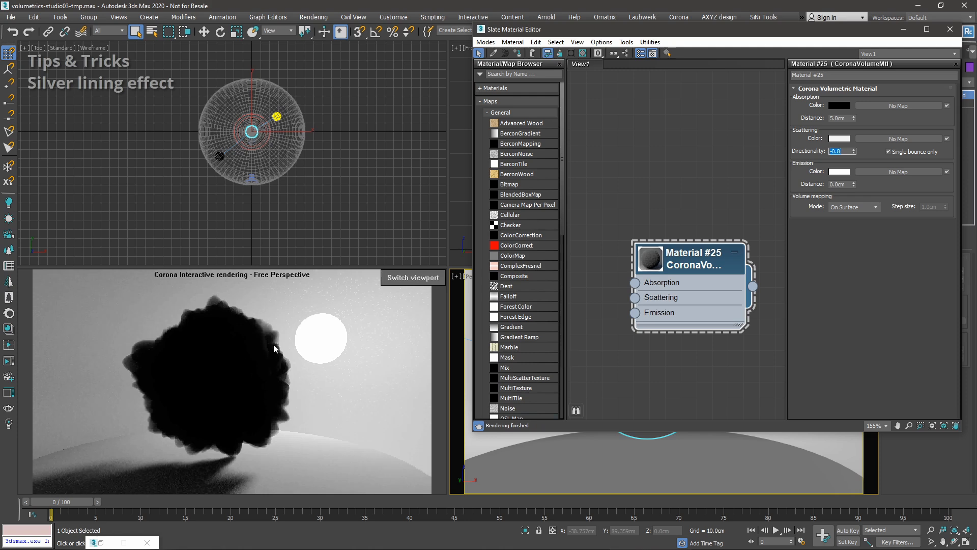
click(720, 452)
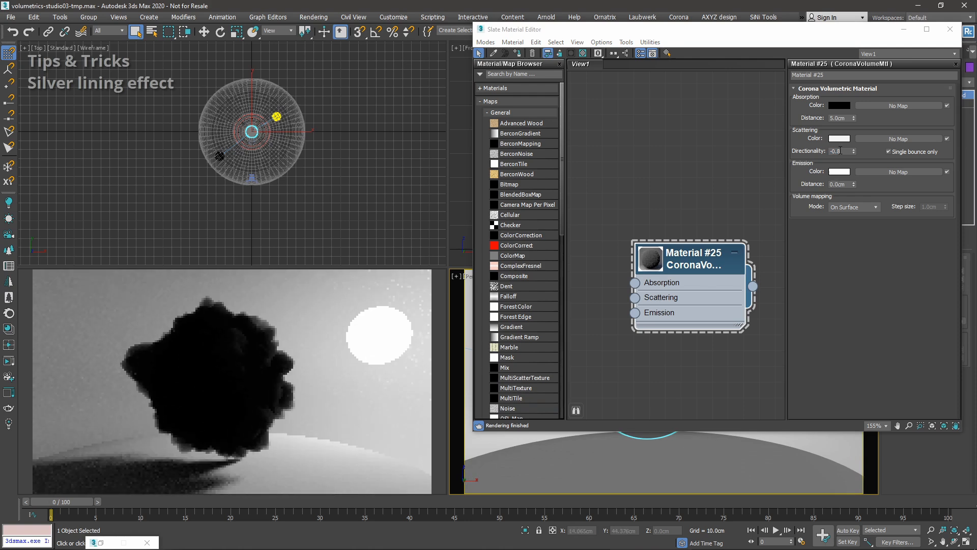
right_click(853, 150)
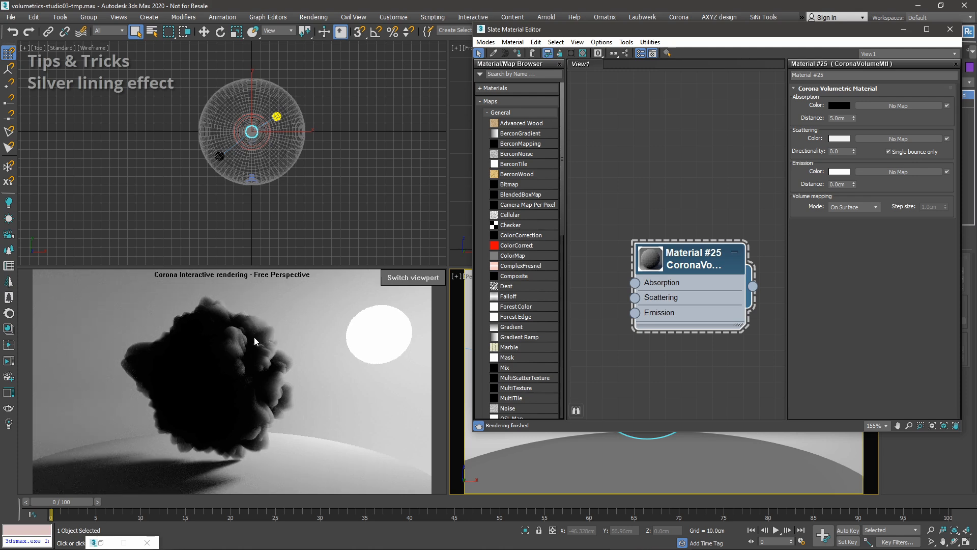
Compare the smoke's silver lining with scattering directionality values of 0.5, 0.8 and 0.9.
double_click(835, 151)
text(0.5)
key(Return)
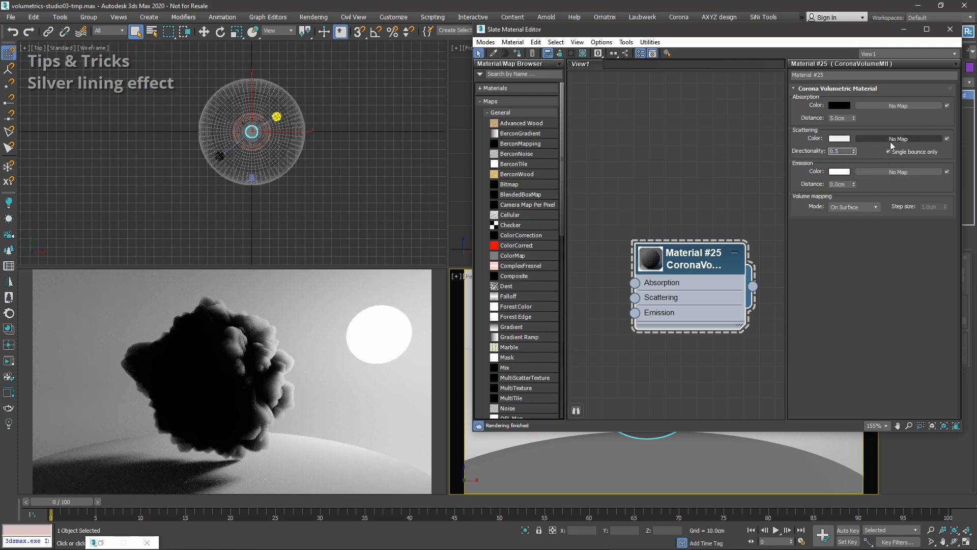
double_click(839, 152)
text(0.8)
key(Return)
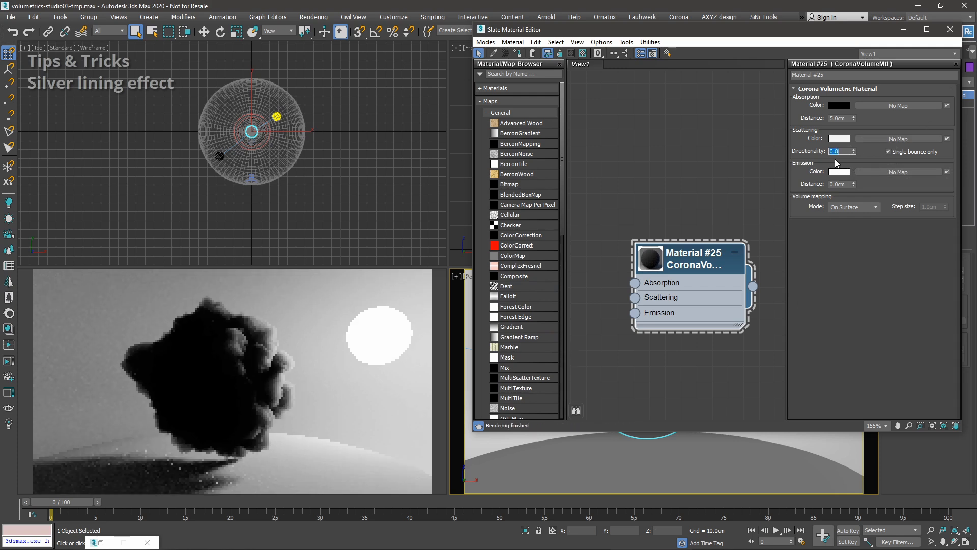
text(0.9)
key(Return)
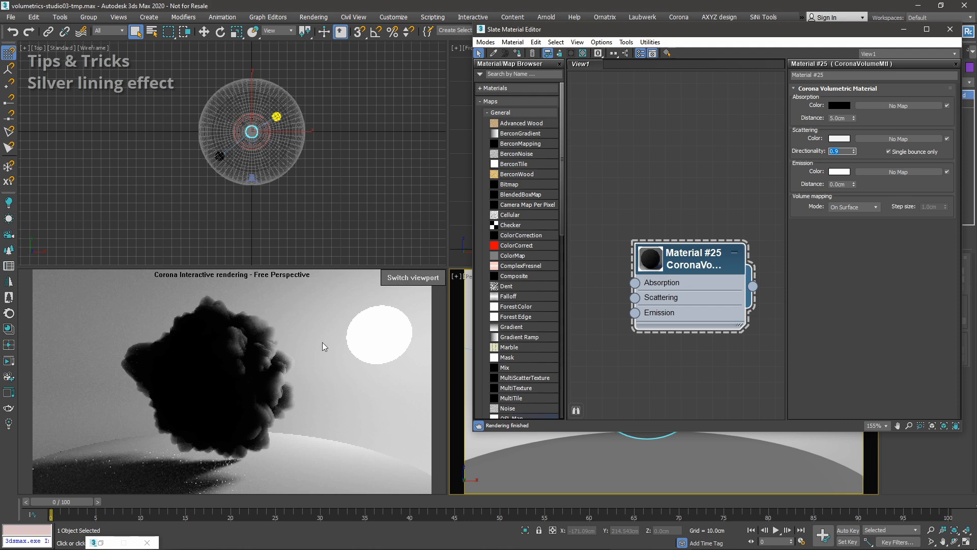
Set the scattering directionality to 0.8 and view the smoke with the back light close behind its edge.
click(846, 150)
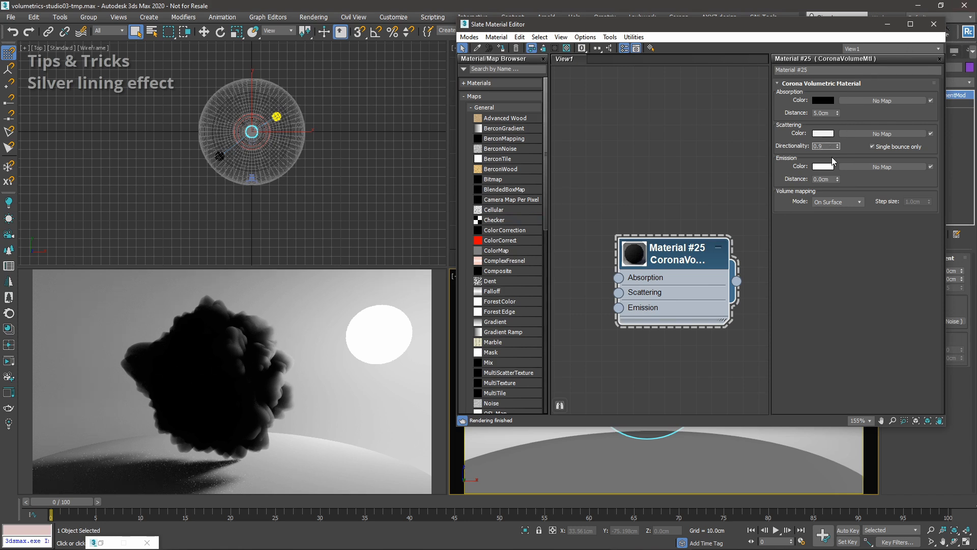
key(BackSpace)
text(8)
key(Return)
alt+middle_drag(602, 474, 639, 454)
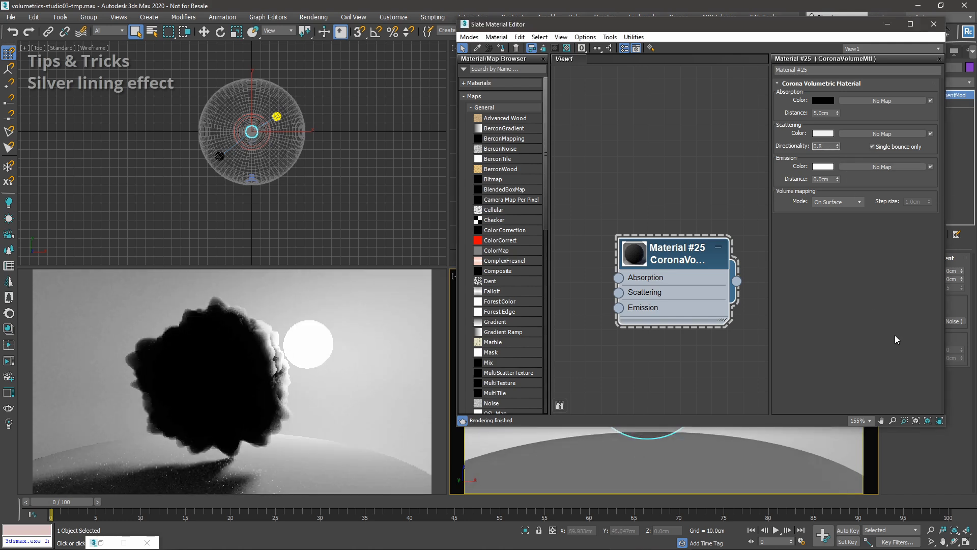
Re-enter a scattering directionality of 0.8 and compare the smoke with Single bounce only turned off and back on.
key(Return)
text(0.)
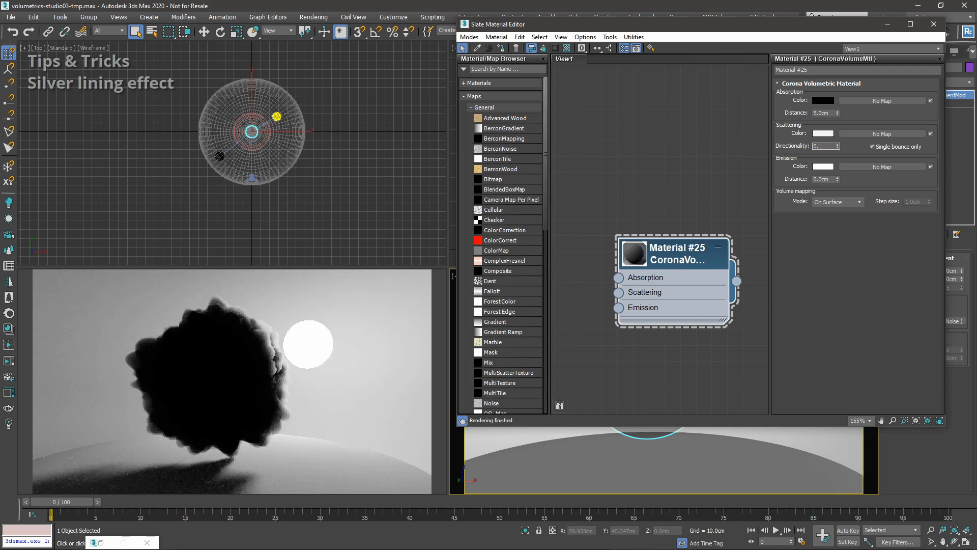
key(Return)
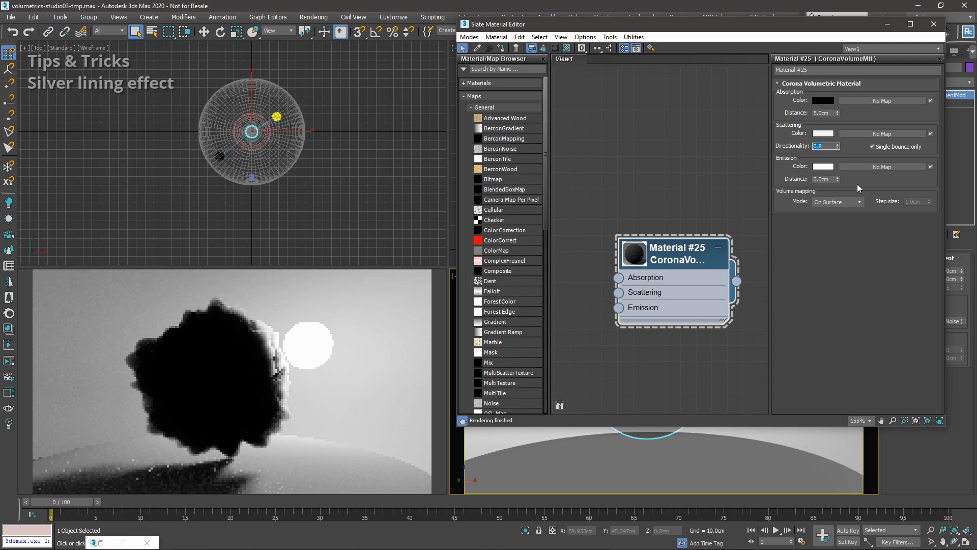
click(893, 146)
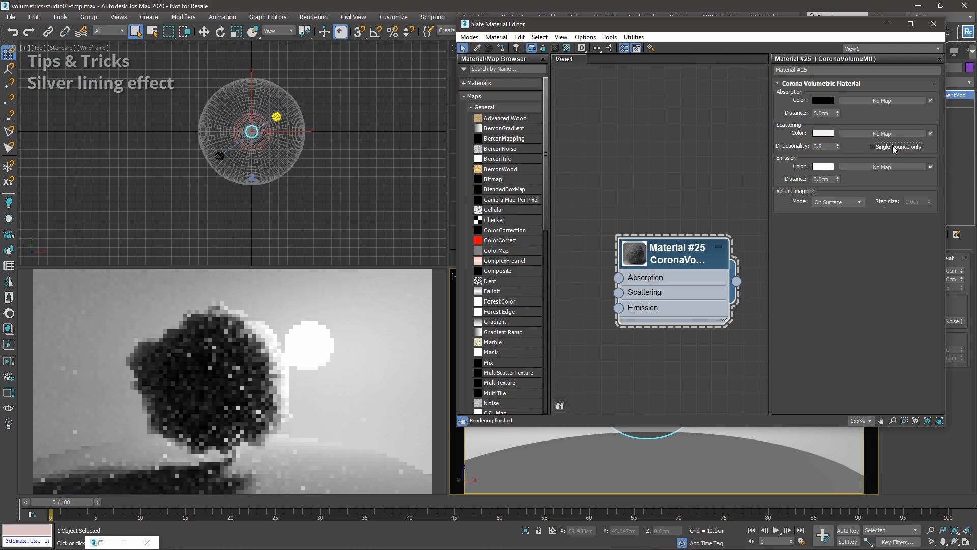
click(893, 145)
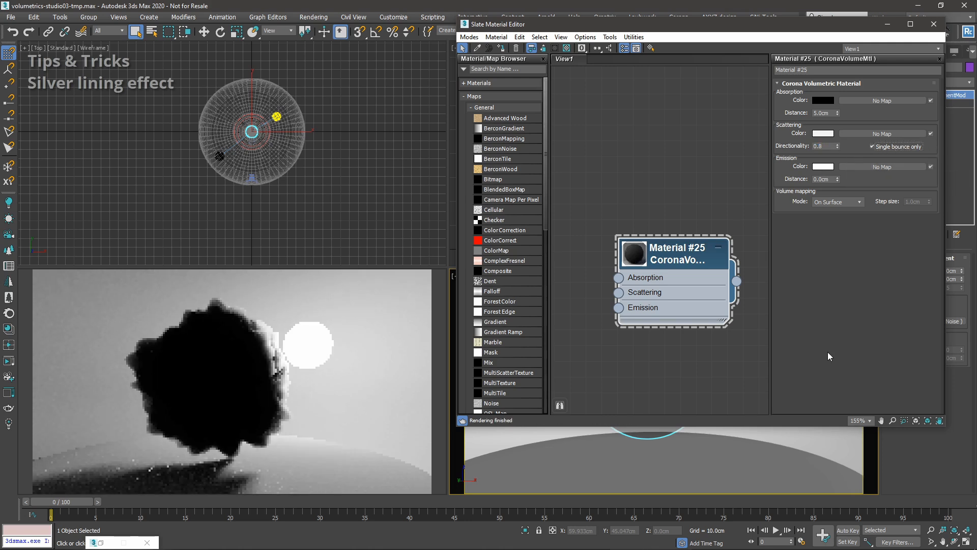
click(889, 25)
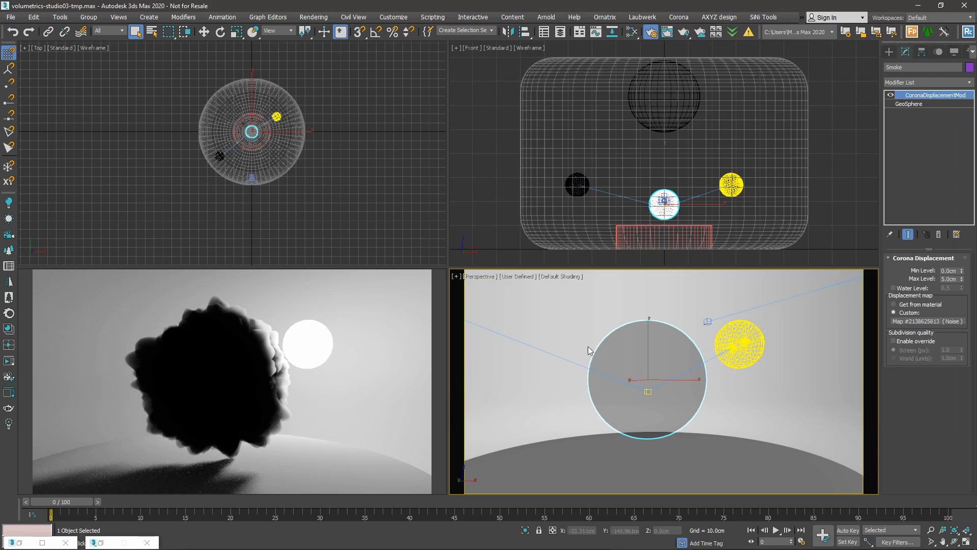
Hide the smoke object and create a sphere with a radius of about 6 cm on top of the pedestal.
right_click(661, 338)
click(682, 304)
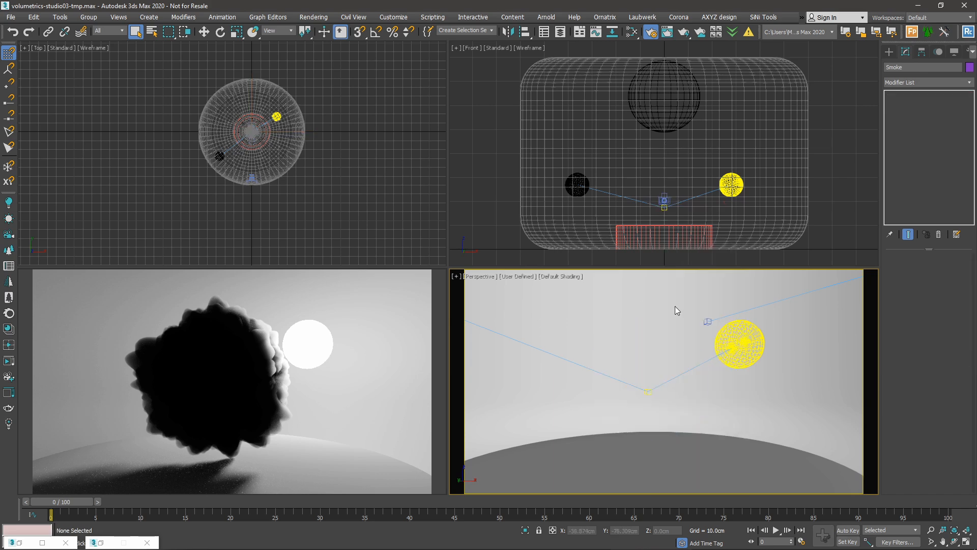
click(889, 53)
click(906, 124)
mouse_move(655, 443)
middle_down()
mouse_move(659, 408)
mouse_move(667, 415)
mouse_move(659, 426)
middle_up()
scroll(661, 407, down, 4)
drag(657, 419, 678, 440)
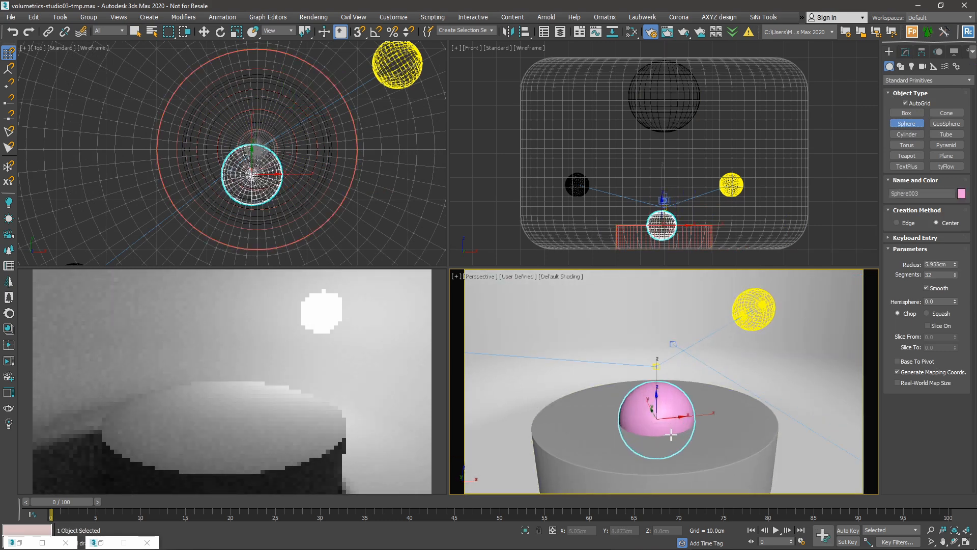
Raise the new sphere above the pedestal to a height of about 20 cm and frame it in the perspective view.
key(w)
drag(654, 375, 653, 331)
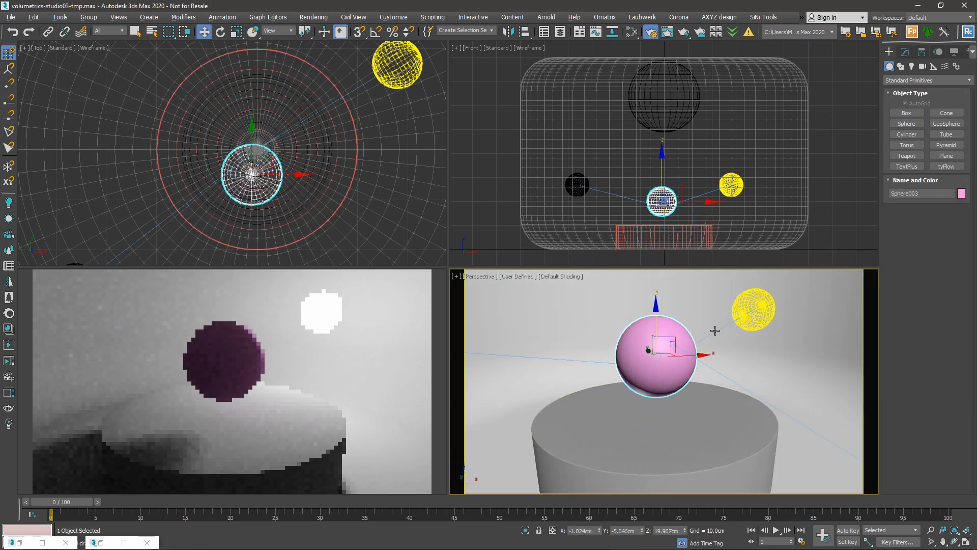
alt+middle_drag(759, 401, 701, 374)
scroll(740, 376, up, 6)
key(z)
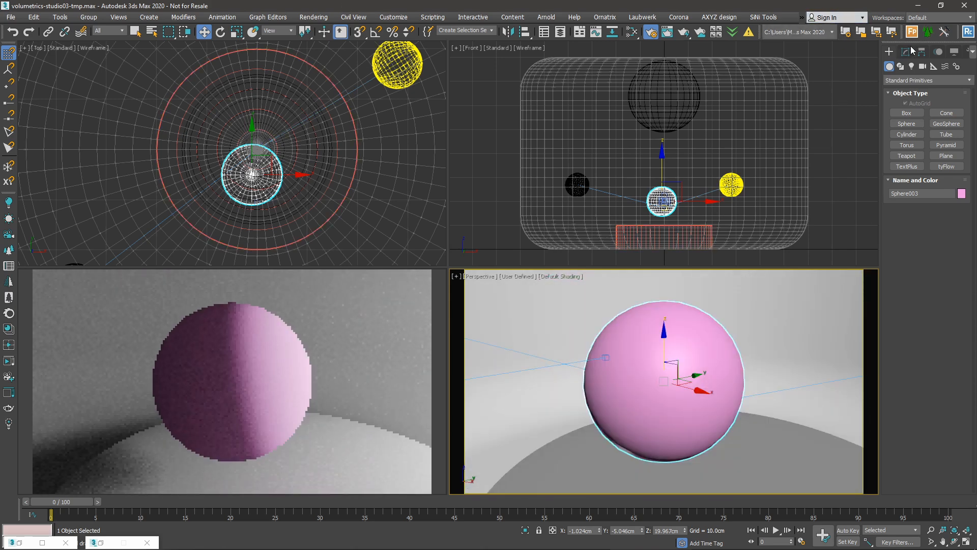
Reduce the sphere's segments to 16 and display edged faces in the perspective view.
click(906, 51)
double_click(936, 284)
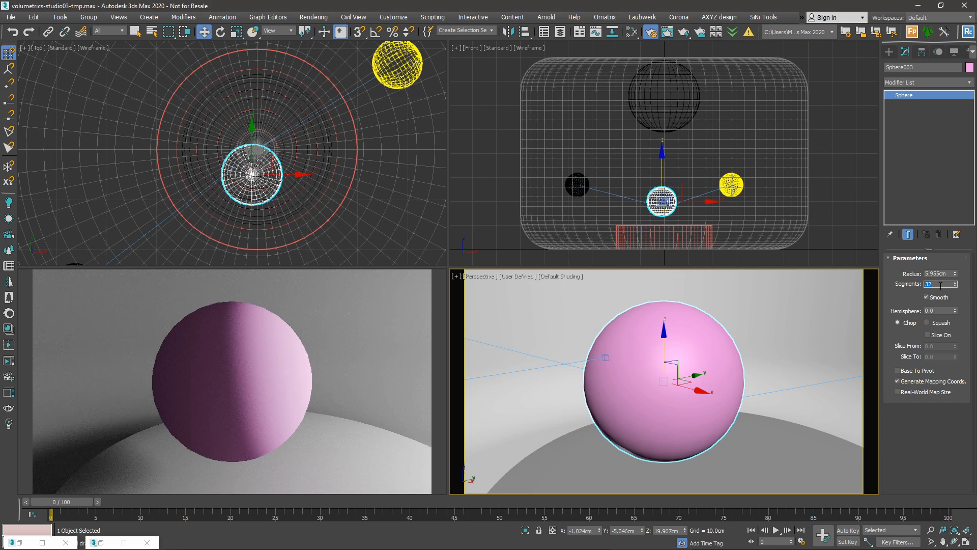
text(8)
key(Return)
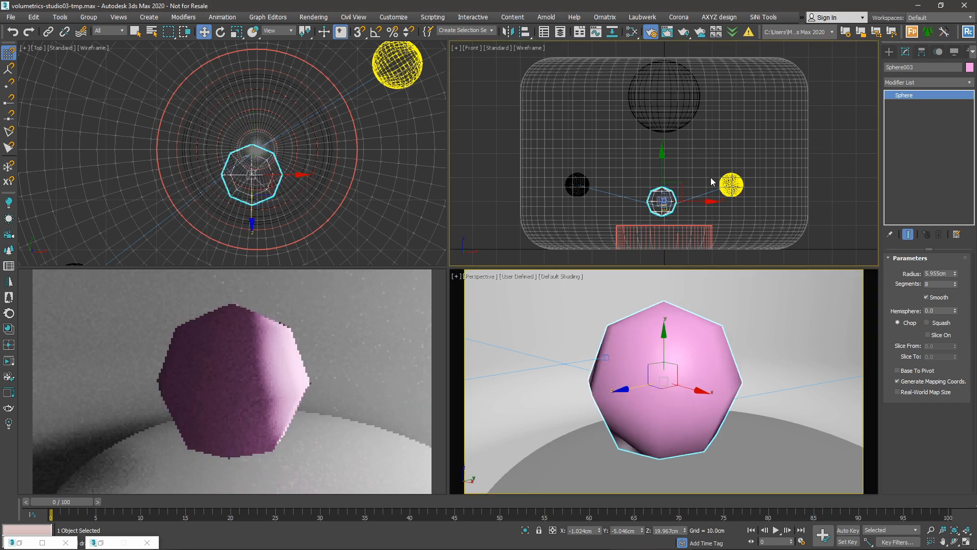
key(F4)
click(955, 282)
click(956, 282)
click(955, 282)
click(955, 282)
click(956, 282)
click(955, 282)
click(955, 282)
click(956, 282)
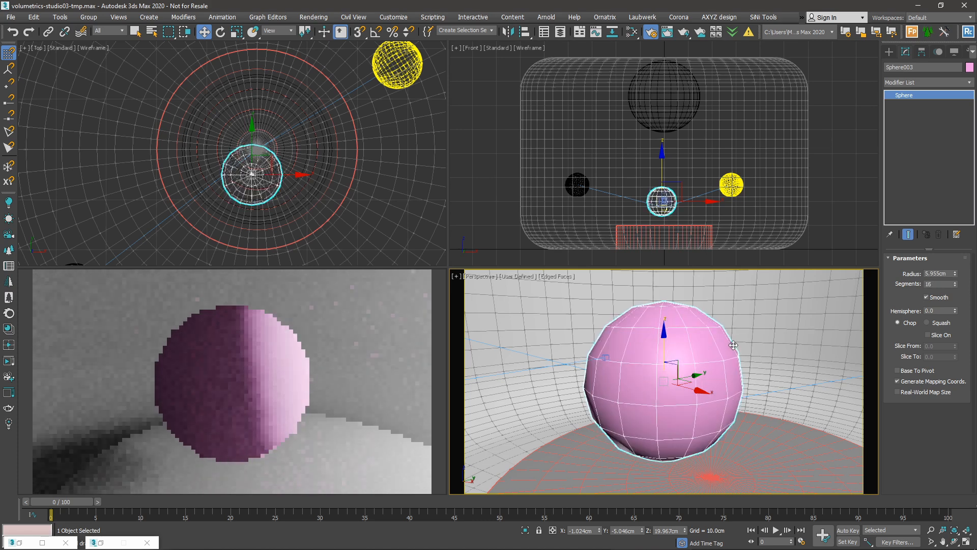
Add a new CoronaMtl material to the material graph below the volumetric material.
key(m)
middle_drag(675, 270, 636, 28)
right_click(662, 274)
mouse_move(718, 281)
mouse_move(784, 302)
click(845, 332)
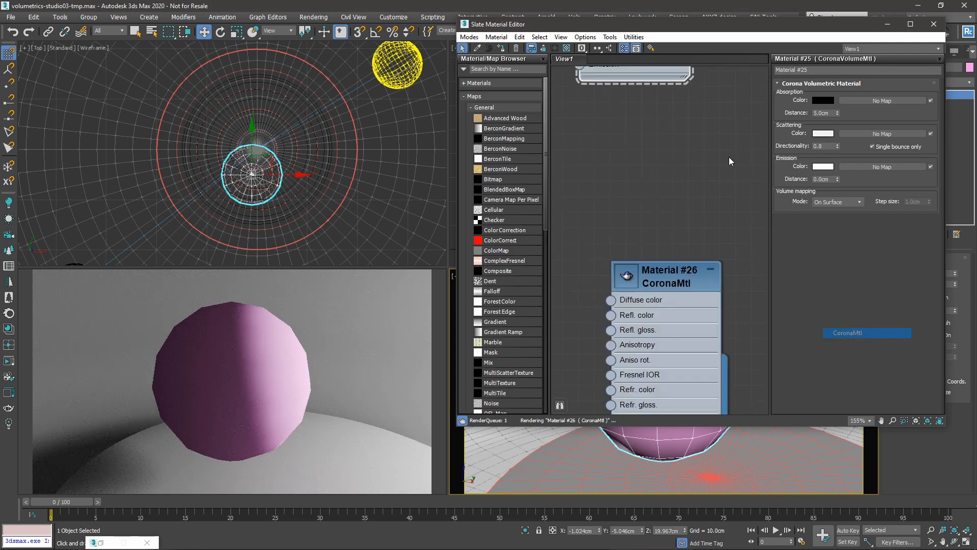
Assign the CoronaVolumeMtl material to the sphere and reset its scattering directionality to 0.
click(502, 48)
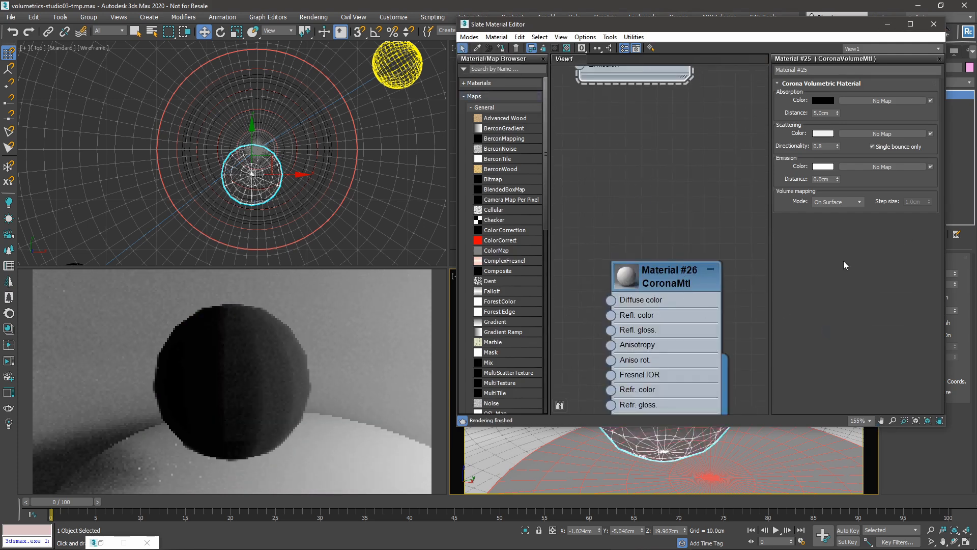
drag(695, 266, 695, 220)
double_click(677, 227)
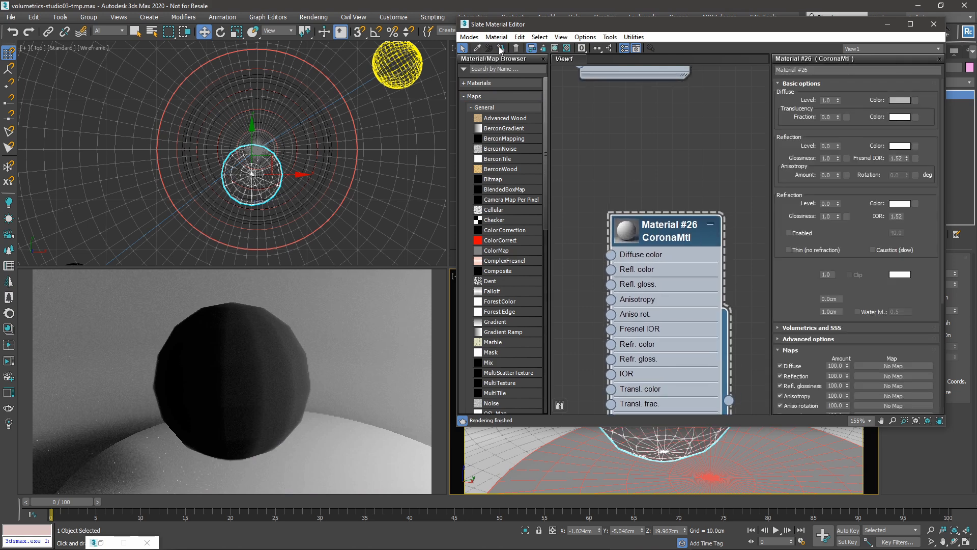
middle_drag(683, 178, 683, 371)
double_click(654, 199)
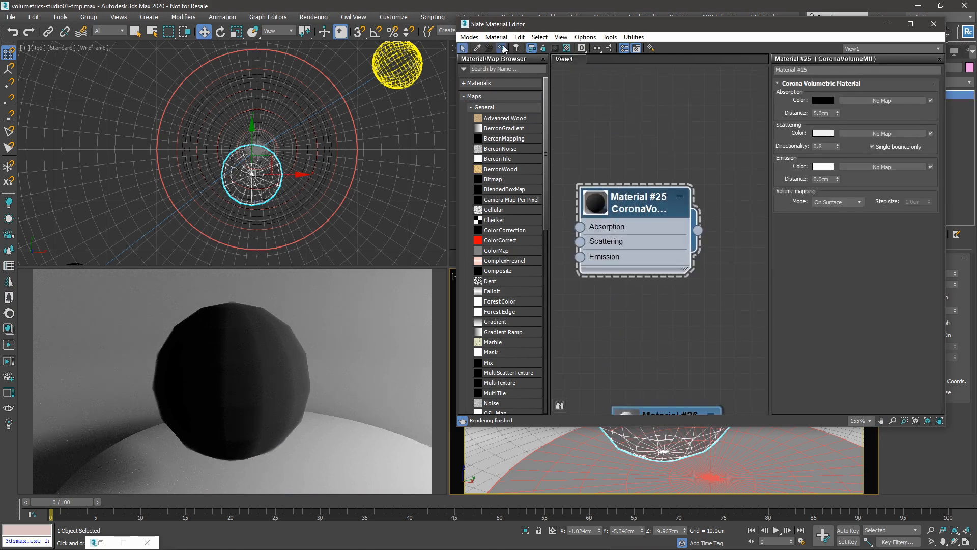
right_click(838, 146)
click(933, 24)
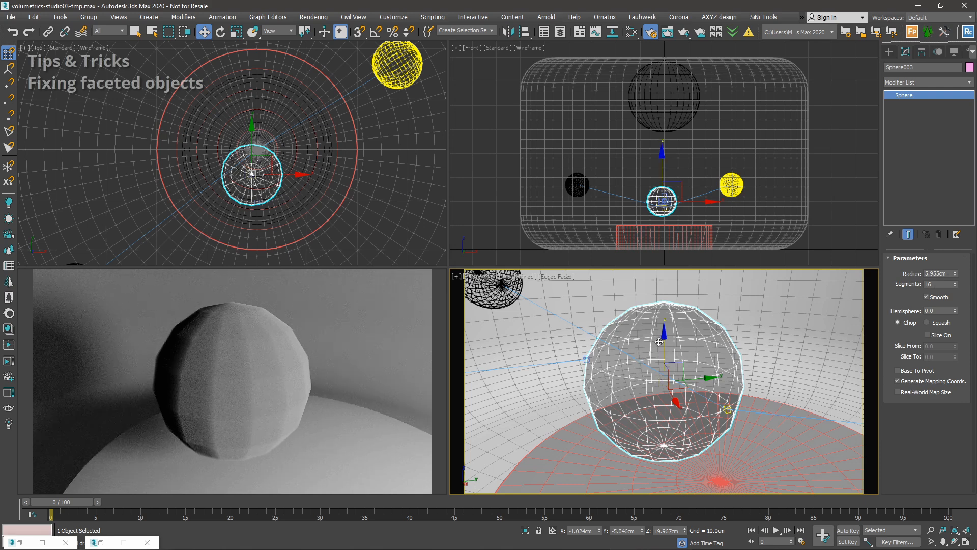
Try the plain CoronaMtl on the sphere for comparison, and reassign the CoronaVolumeMtl to it.
key(m)
middle_drag(605, 291, 609, 207)
scroll(609, 207, down, 1)
right_click(615, 215)
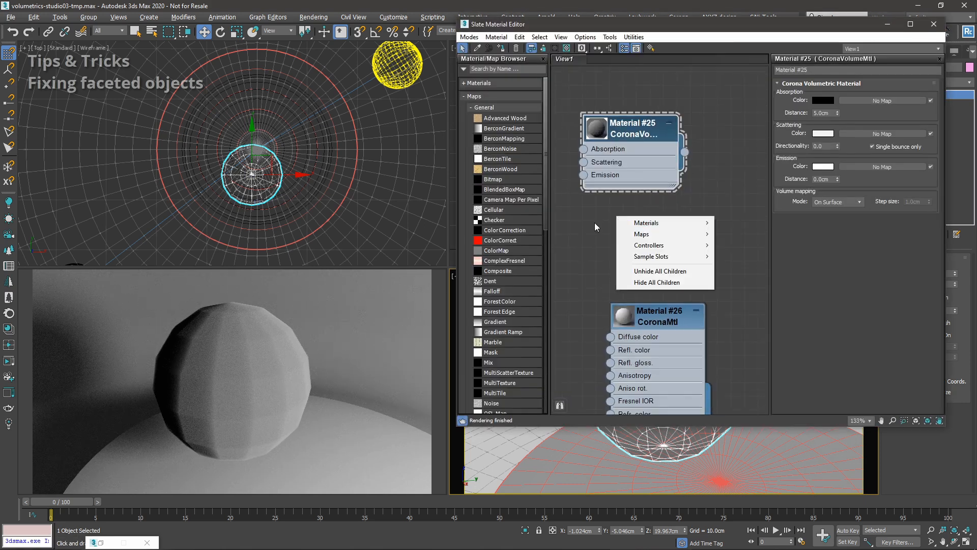
click(595, 222)
double_click(656, 309)
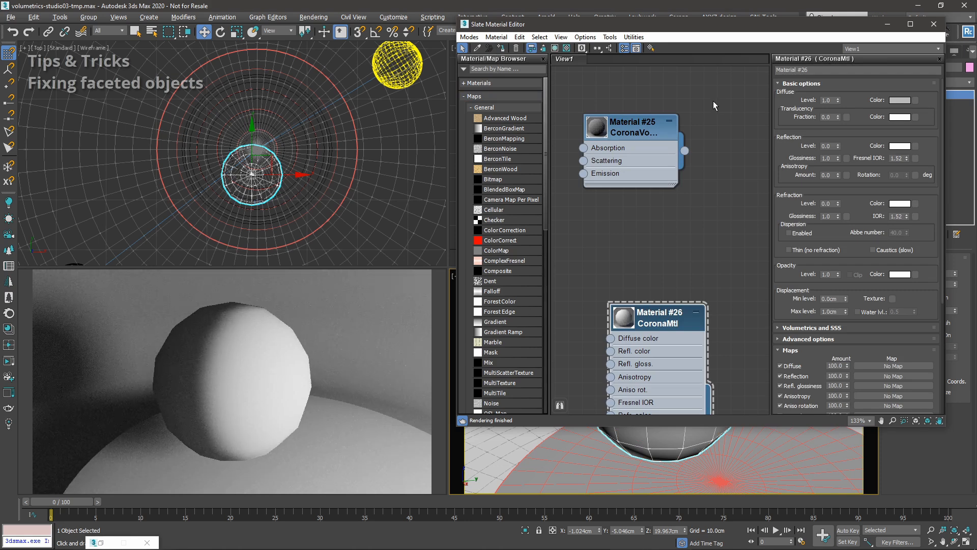
double_click(631, 127)
click(502, 48)
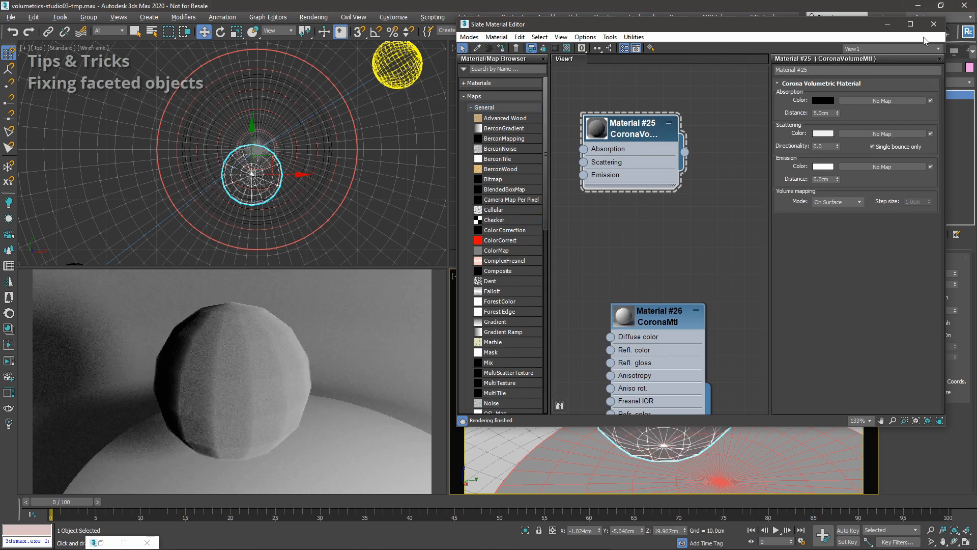
click(888, 24)
Examine the faceted shading of the volumetric sphere up close and from several angles.
scroll(645, 368, up, 3)
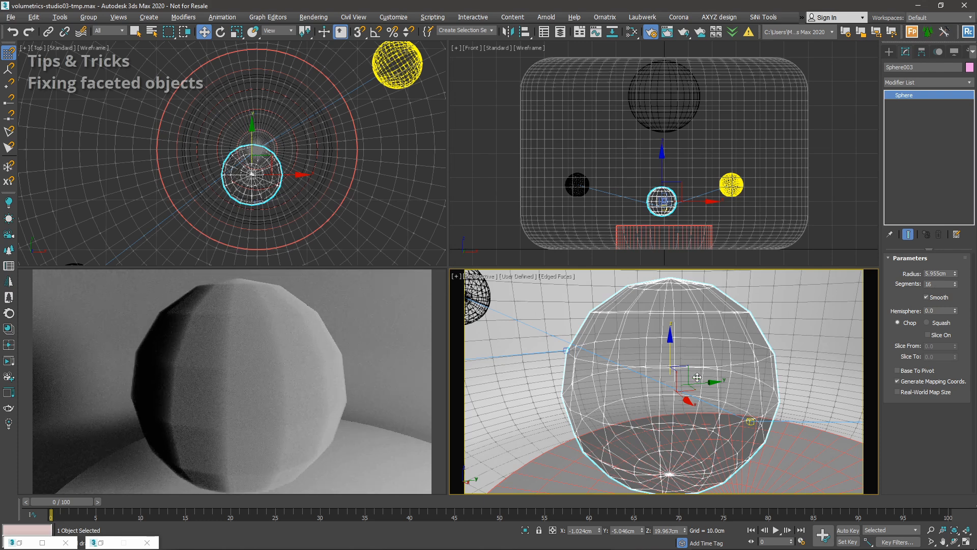
alt+middle_drag(667, 360, 676, 378)
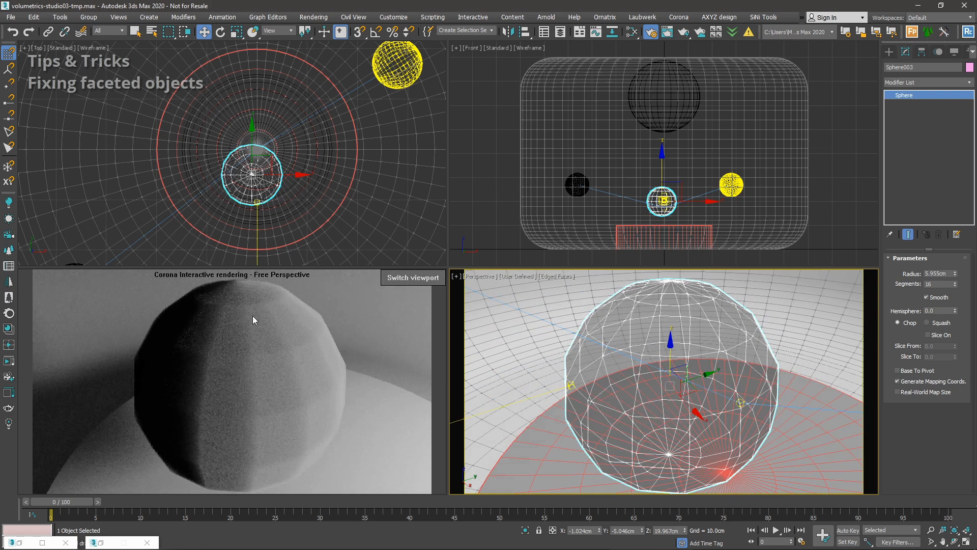
scroll(668, 385, down, 2)
alt+middle_drag(668, 386, 701, 373)
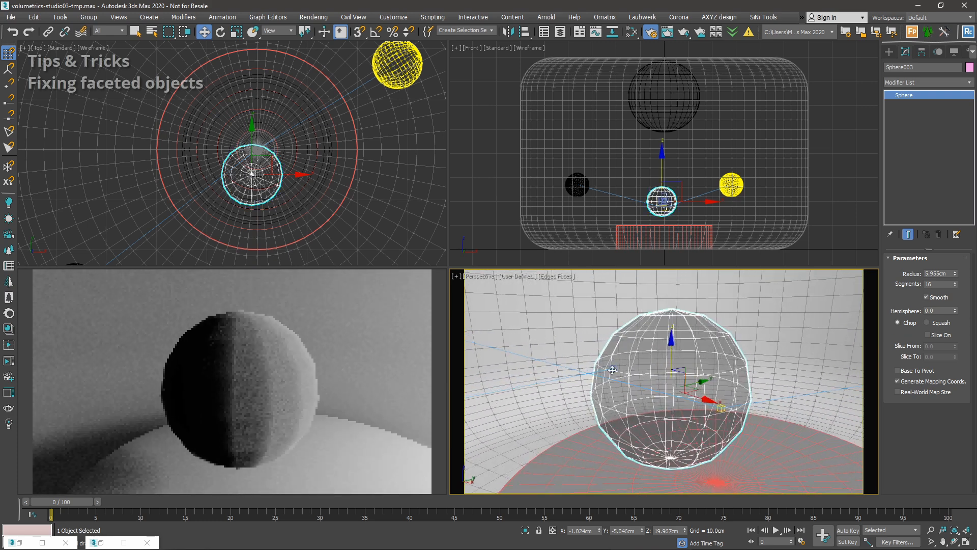
alt+middle_drag(634, 383, 585, 382)
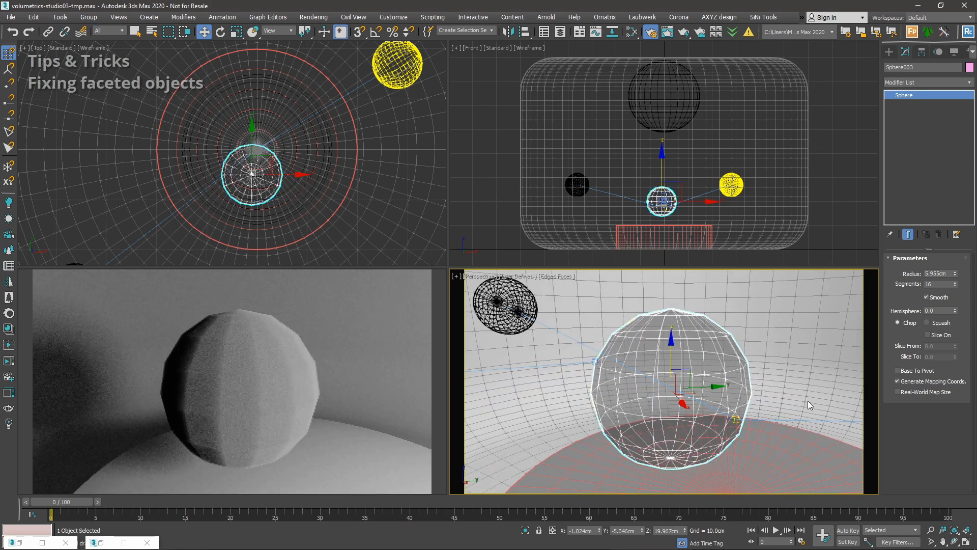
Try absorption distances of 10, 15, 25 and 50 cm on the sphere's volumetric material.
key(m)
middle_drag(636, 134, 643, 234)
drag(643, 234, 670, 219)
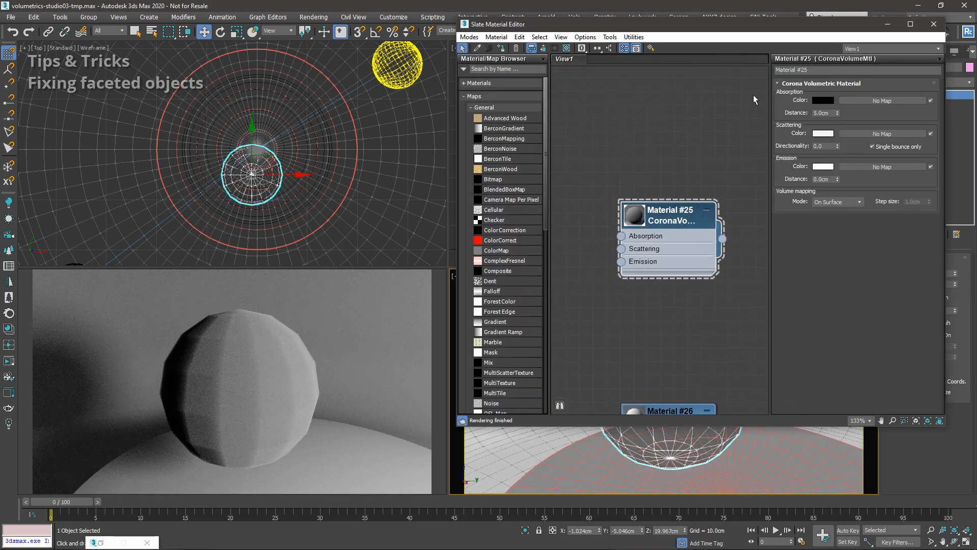
click(824, 113)
text(10)
key(Return)
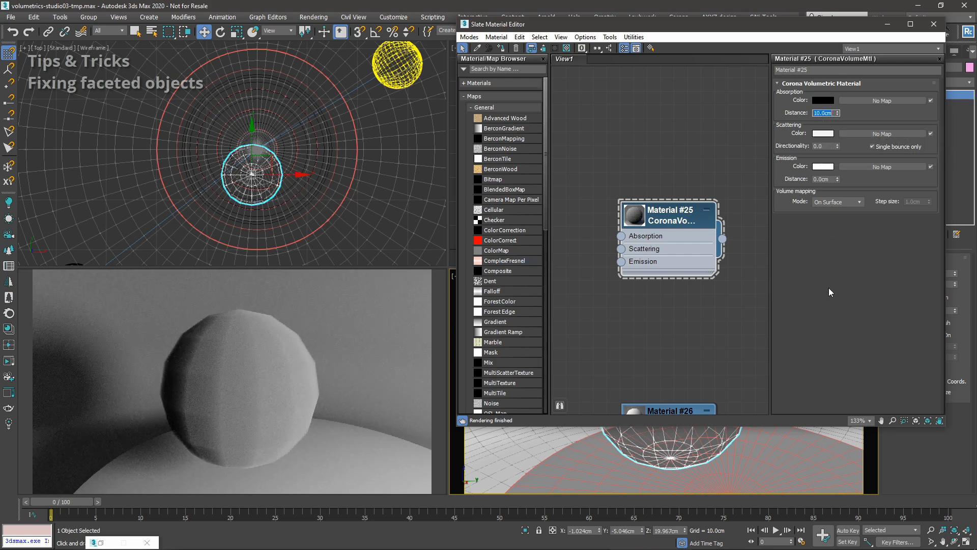
key(Return)
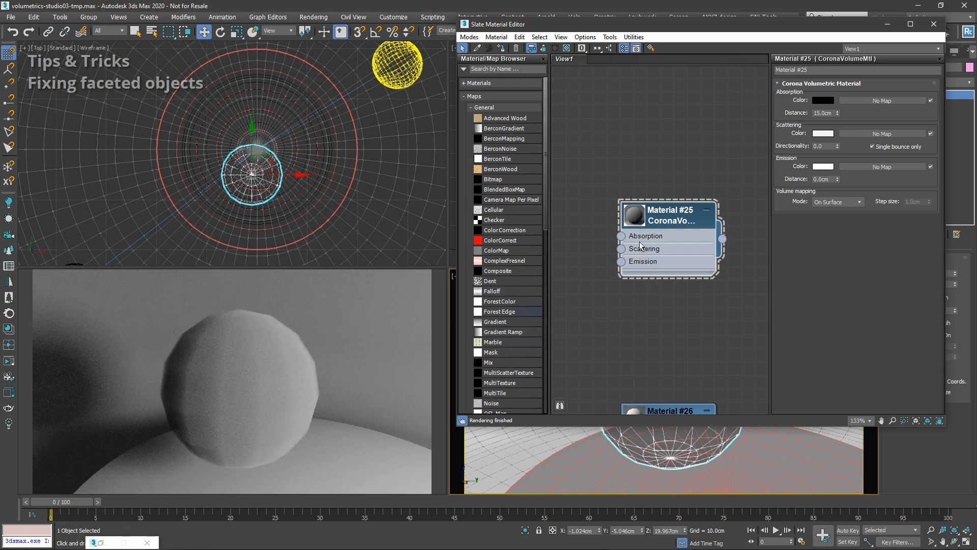
text(25)
key(Return)
double_click(830, 113)
text(50)
key(Return)
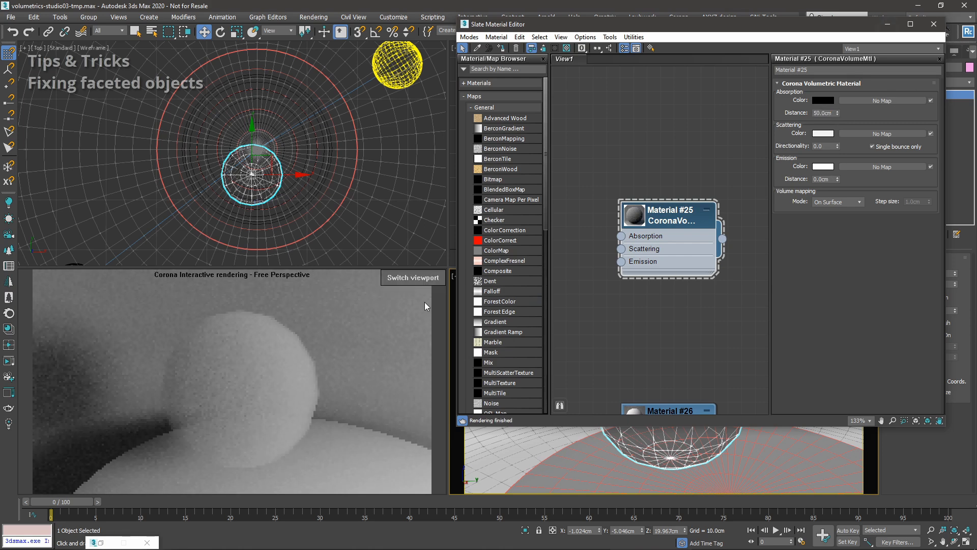
alt+middle_drag(638, 448, 679, 436)
Set the volumetric material's absorption distance back to 5 cm and view the sphere's facets in the render.
mouse_move(823, 113)
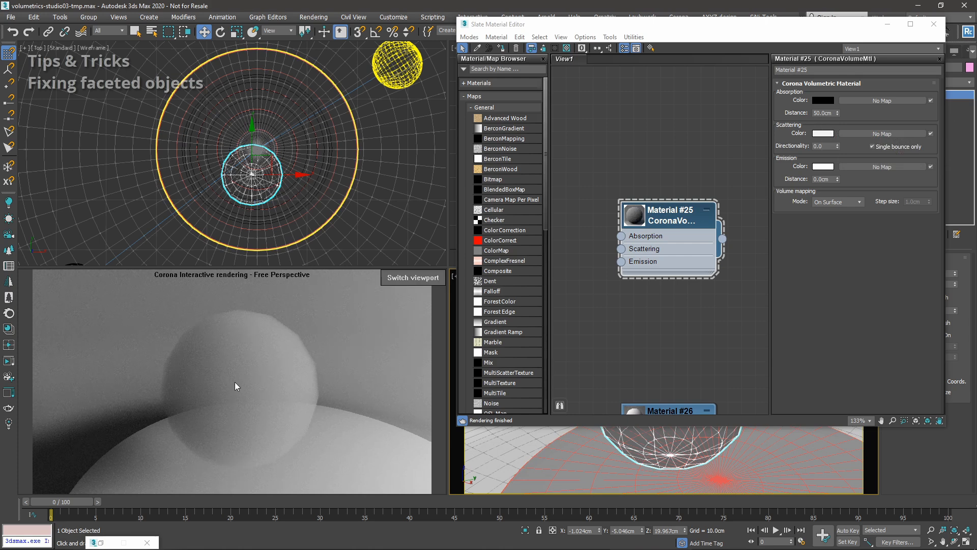
double_click(816, 112)
text(5)
key(Return)
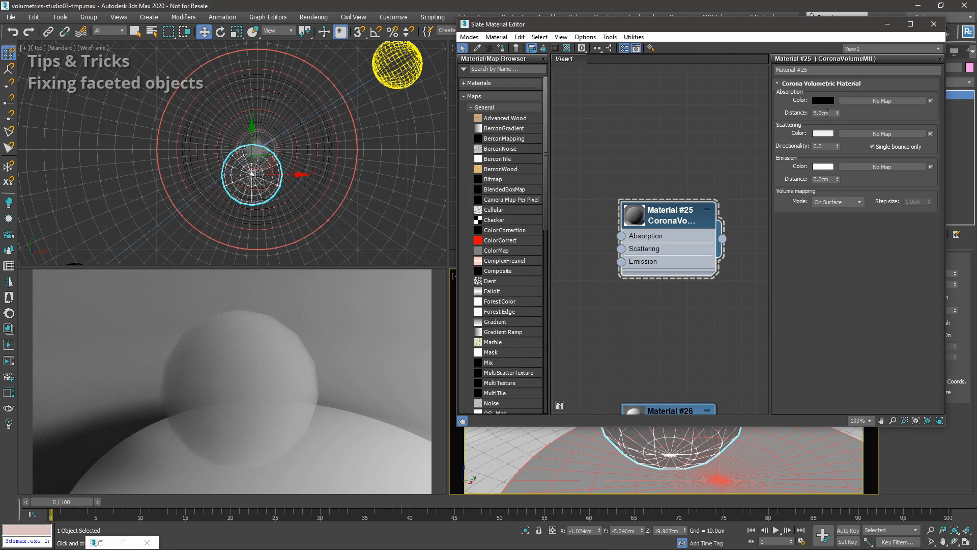
click(887, 24)
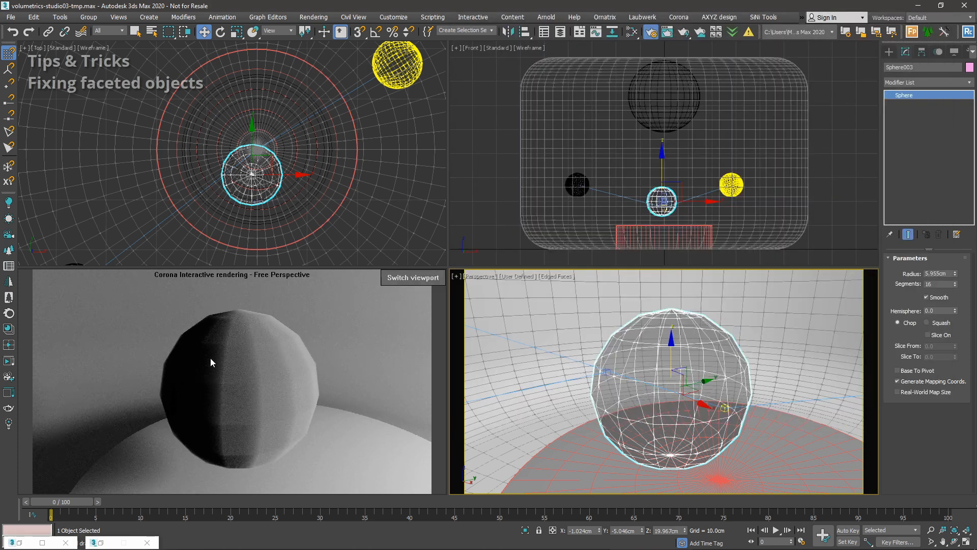
mouse_move(723, 382)
alt+middle_down()
mouse_move(665, 382)
mouse_move(707, 380)
alt+middle_up()
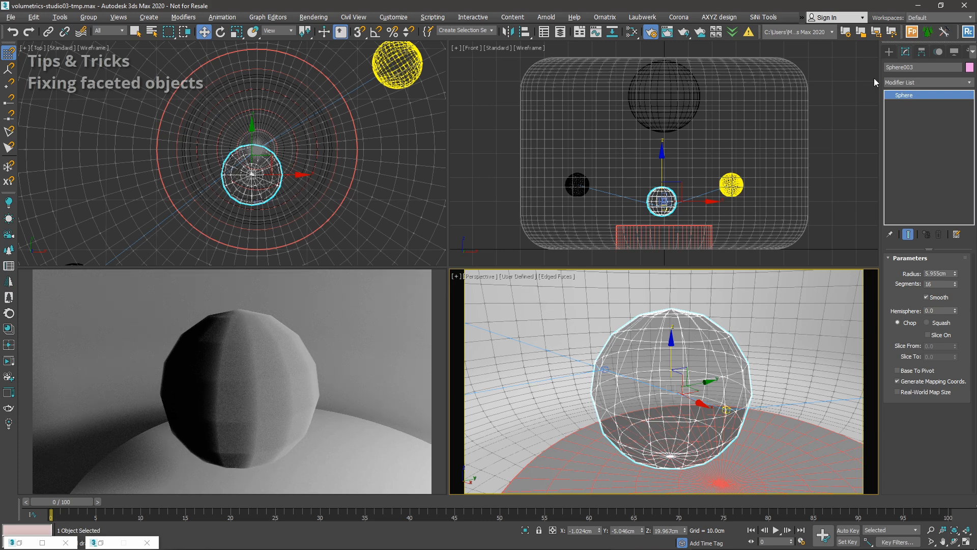
Add a TurboSmooth modifier with 2 iterations to the sphere.
click(900, 82)
text(turbo)
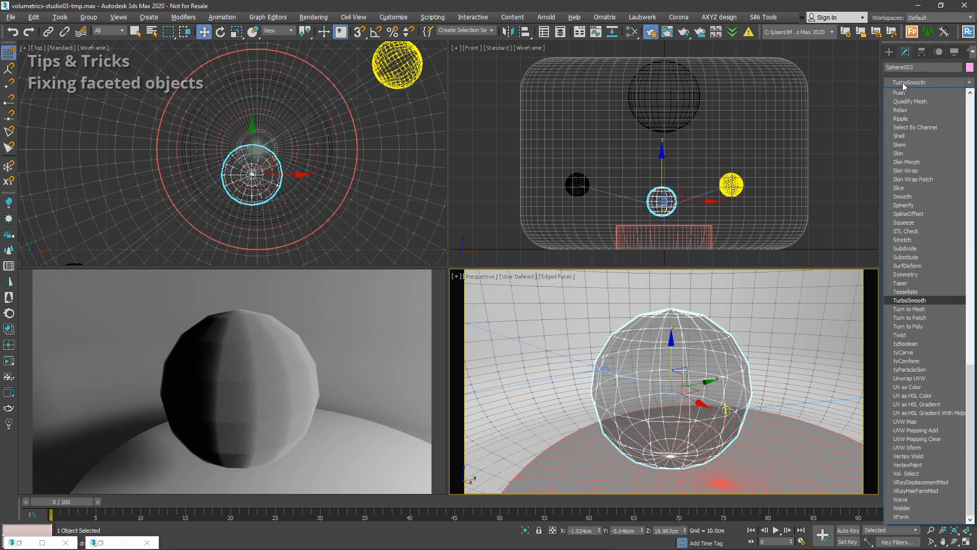
key(Return)
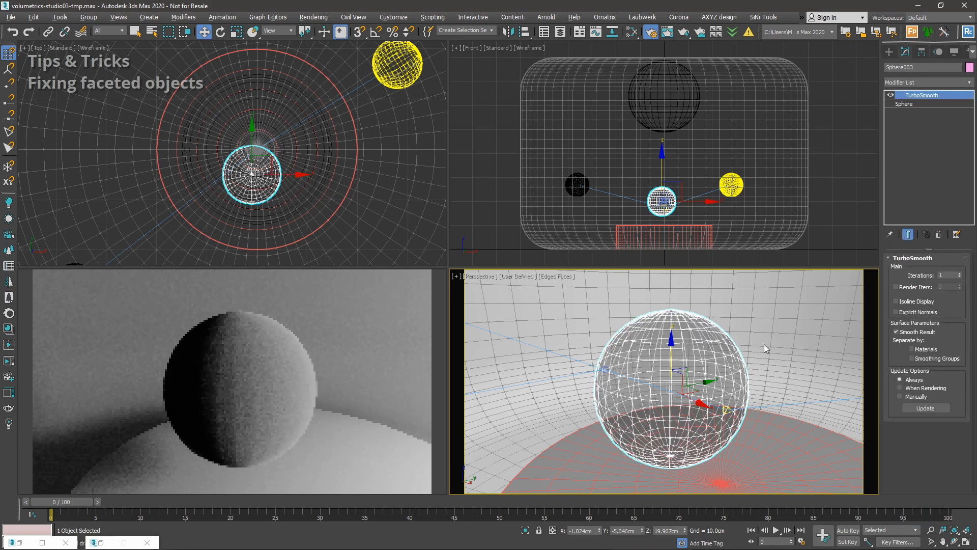
click(959, 273)
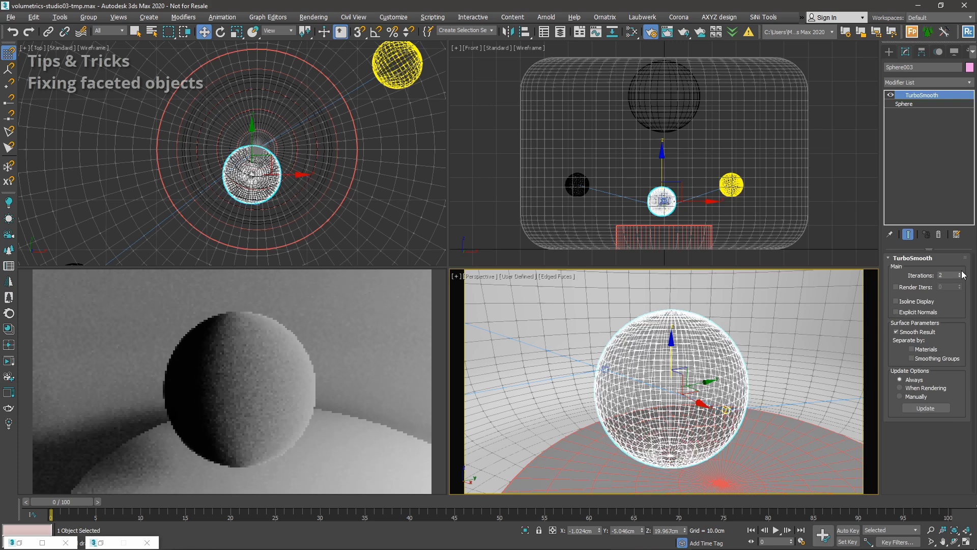
Try 3 and 1 TurboSmooth iterations on the sphere and compare its facets up close in the render.
click(960, 273)
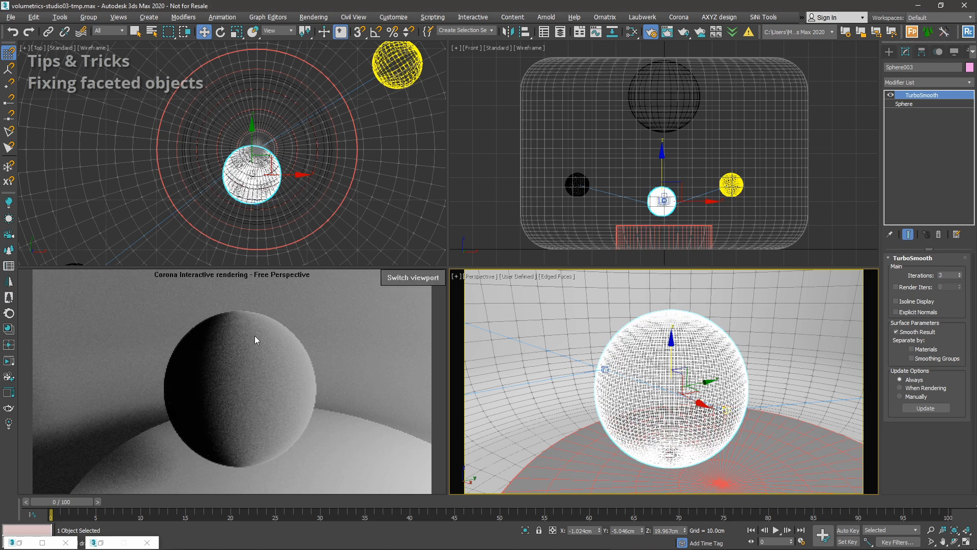
click(960, 277)
click(960, 278)
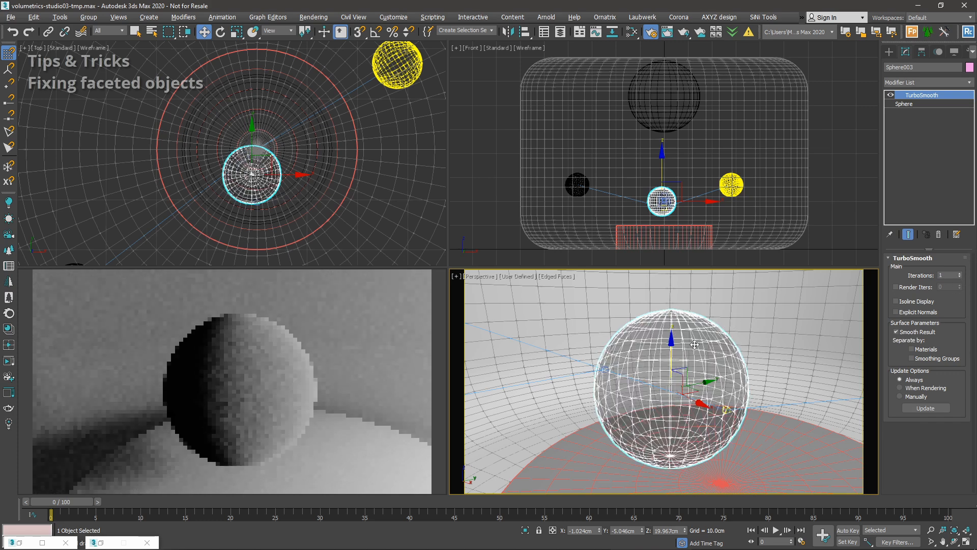
scroll(248, 384, up, 2)
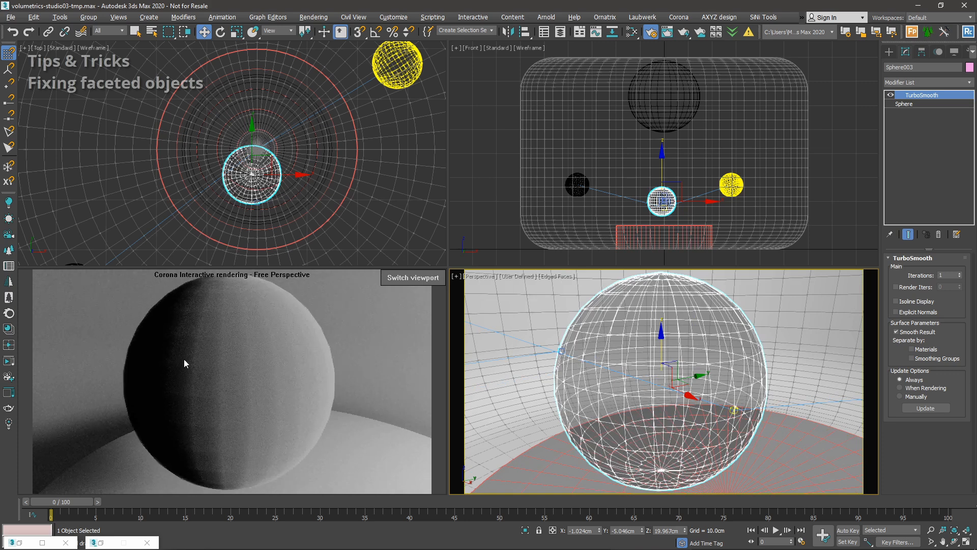
Set the sphere's TurboSmooth iterations to 3 and inspect its volumetric shading from several angles.
click(959, 273)
click(959, 274)
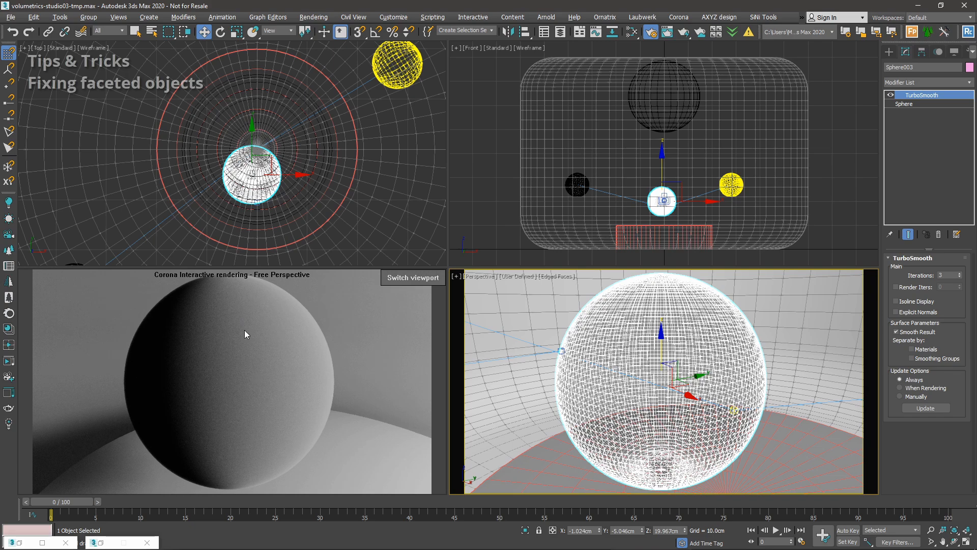
alt+middle_drag(806, 377, 677, 346)
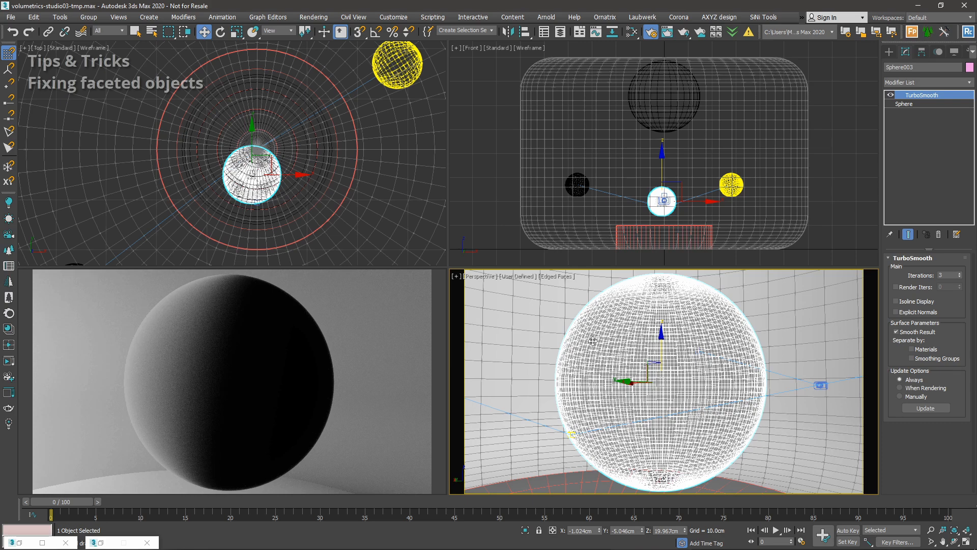
alt+middle_drag(593, 341, 635, 349)
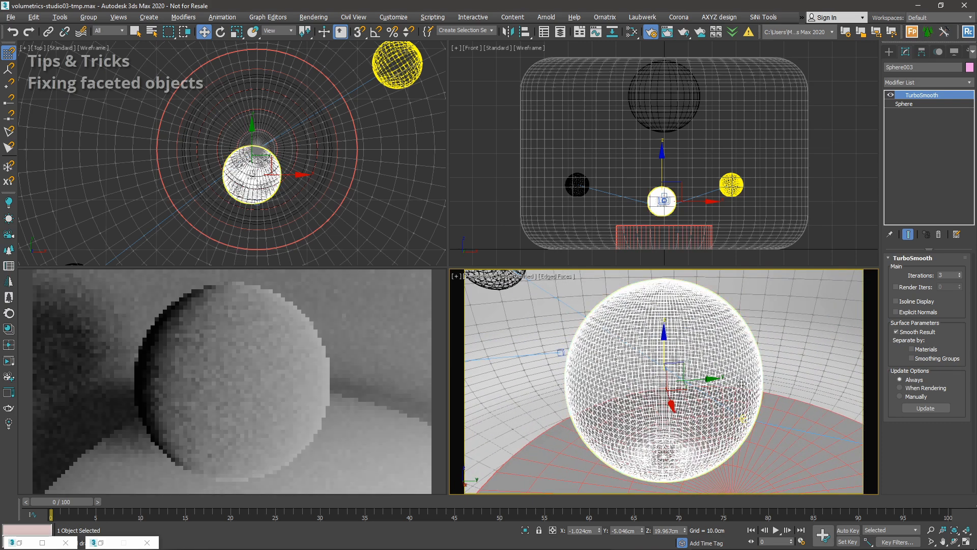
scroll(634, 349, down, 3)
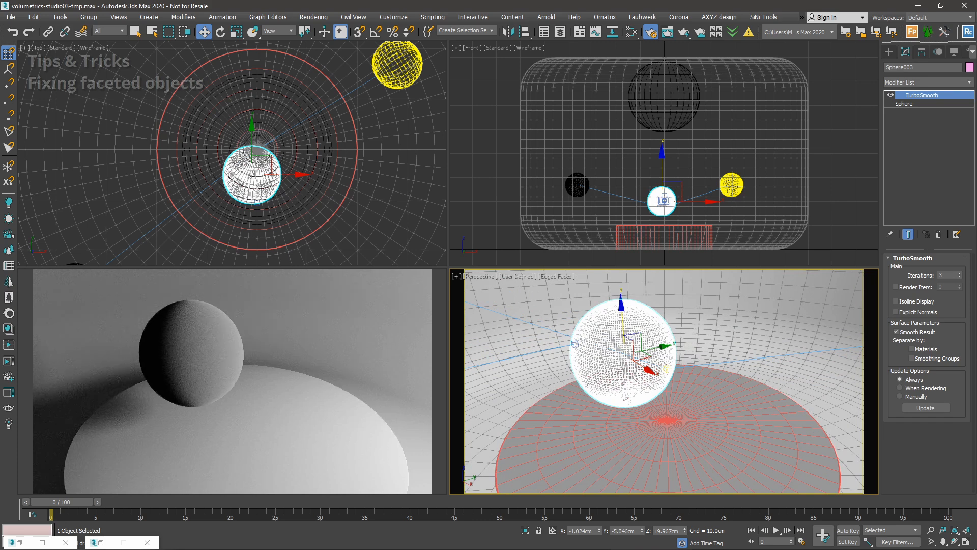
Hide the smoothed sphere from the scene.
middle_drag(735, 370, 738, 375)
right_click(603, 340)
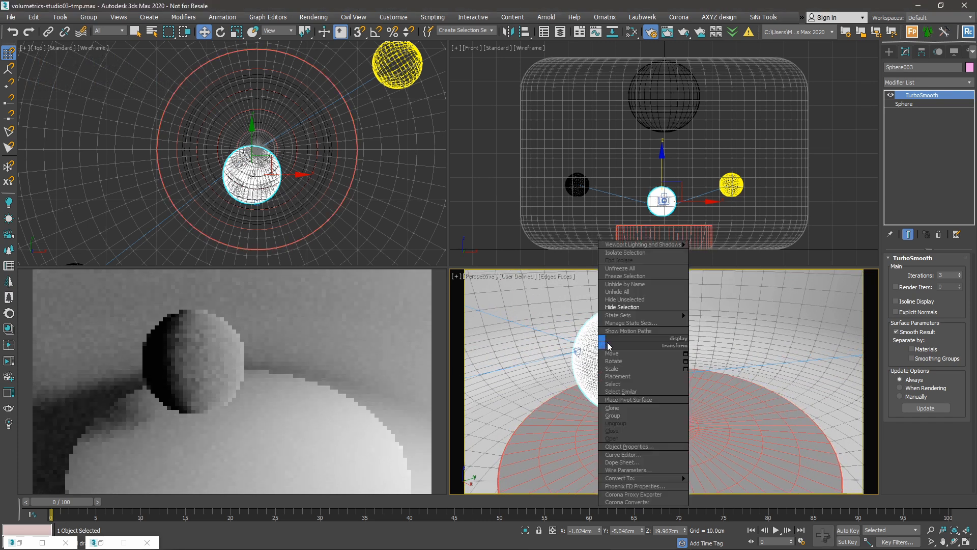
click(631, 307)
Unhide the Bearded-man object by name so it stands on the cylinder, and view it from another angle.
middle_drag(666, 402, 656, 360)
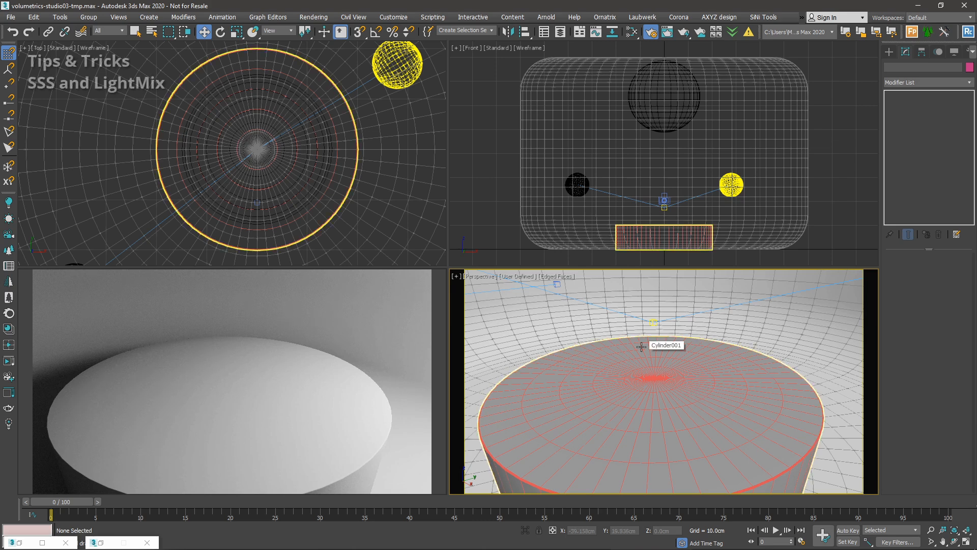
right_click(620, 384)
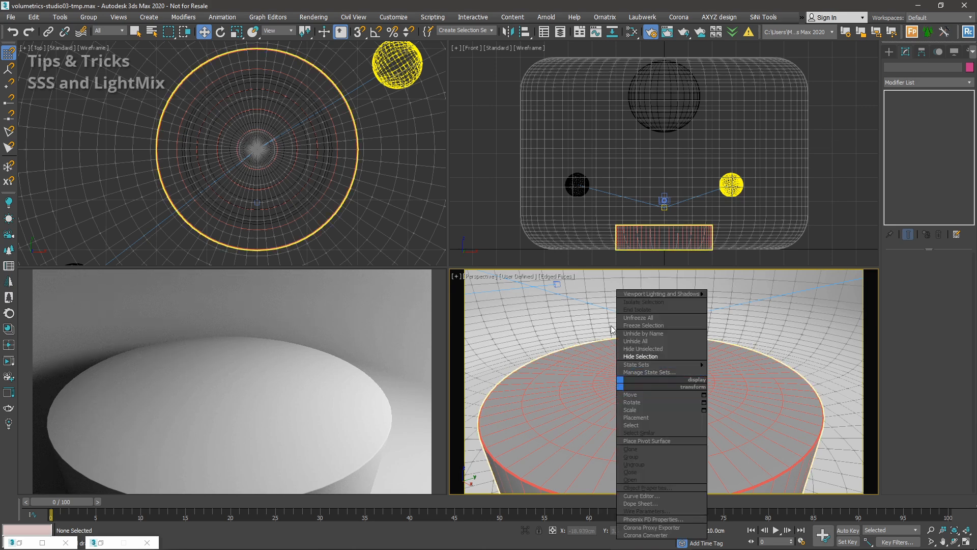
click(643, 333)
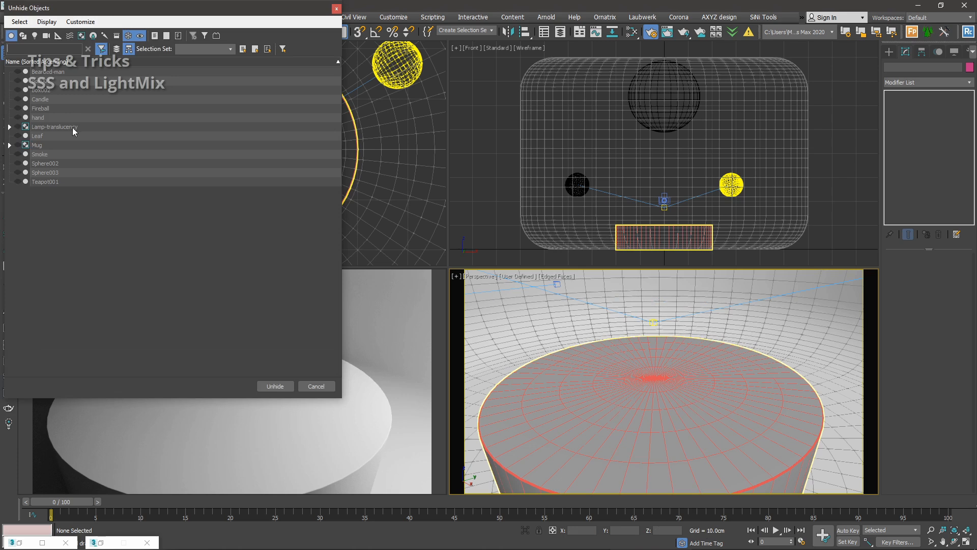
double_click(44, 71)
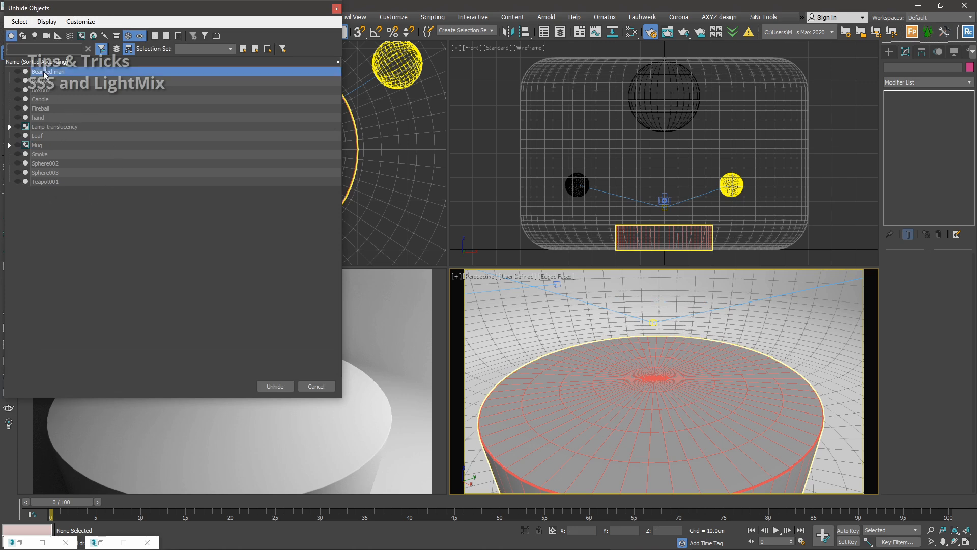
alt+middle_drag(747, 370, 692, 366)
Try an absorption distance of 15 cm on the CoronaVolumeMtl Material #25, and settle on 10 cm.
key(m)
double_click(668, 223)
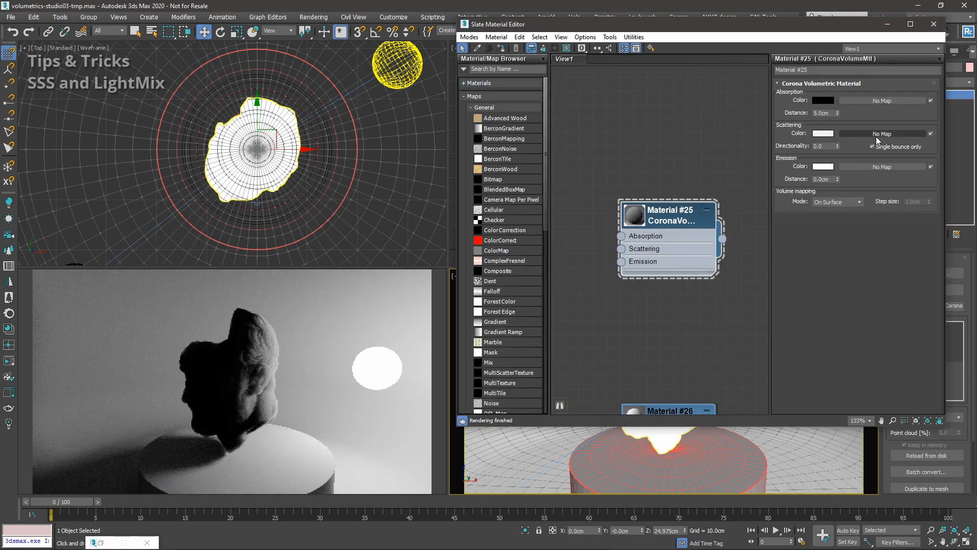
double_click(822, 113)
text(15)
key(Return)
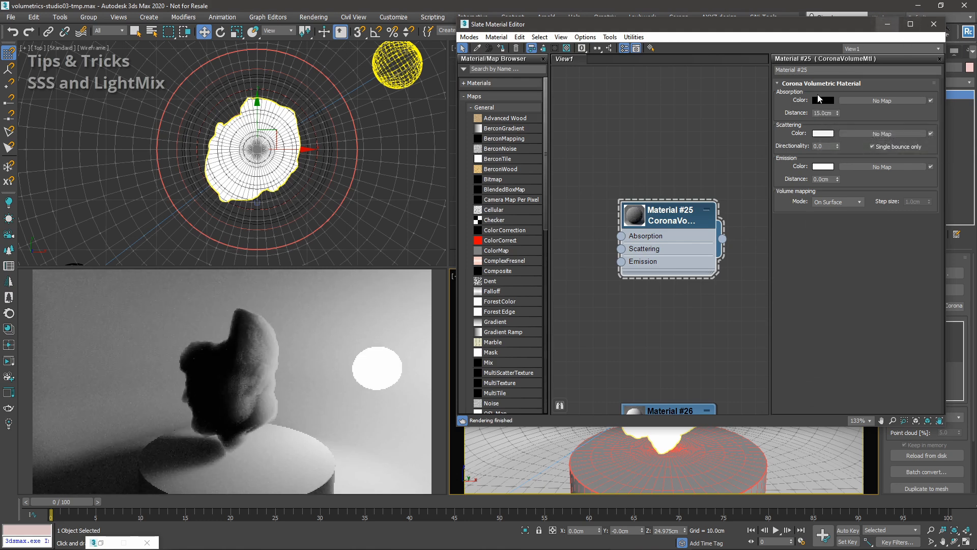
double_click(830, 113)
text(1)
key(Return)
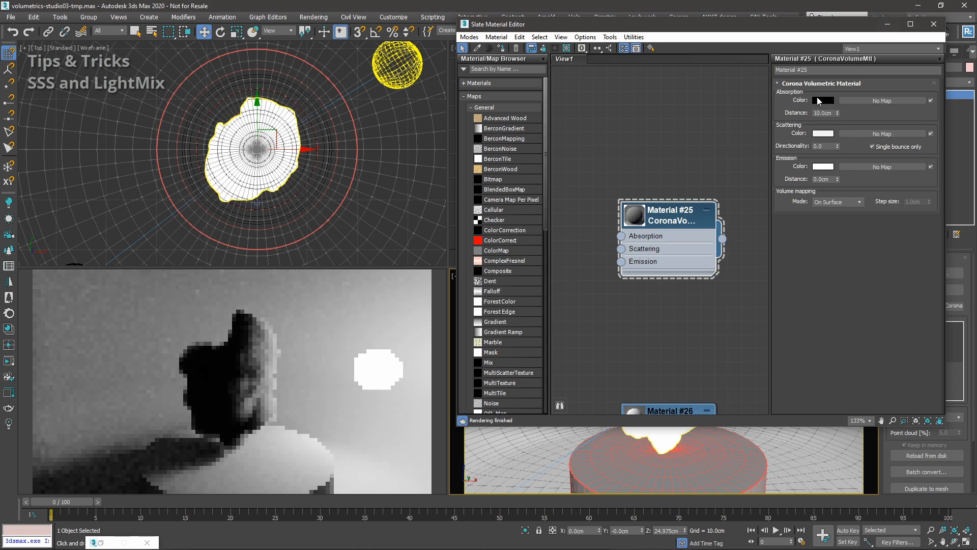
click(887, 24)
Switch on the large overhead sphere light and the disabled small side light beside the head.
click(636, 112)
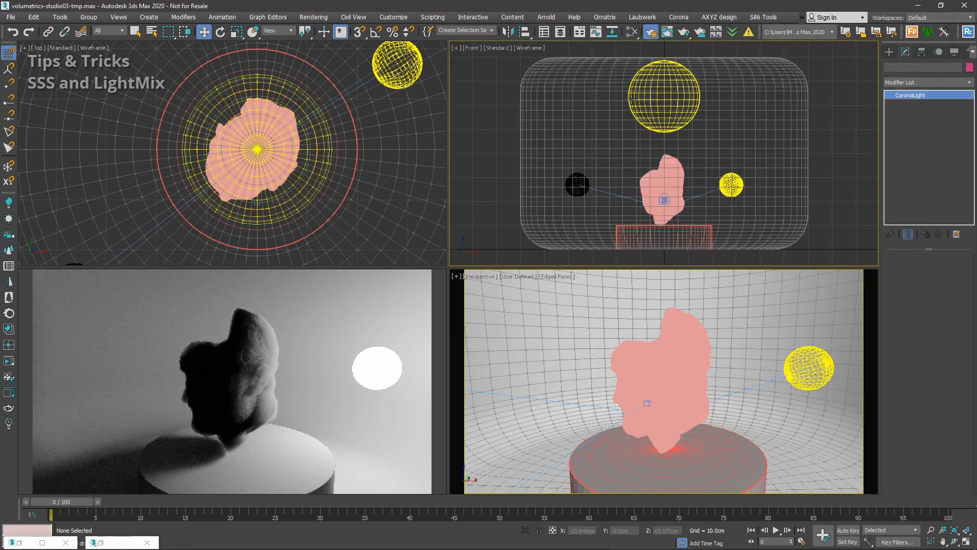
click(897, 274)
click(578, 184)
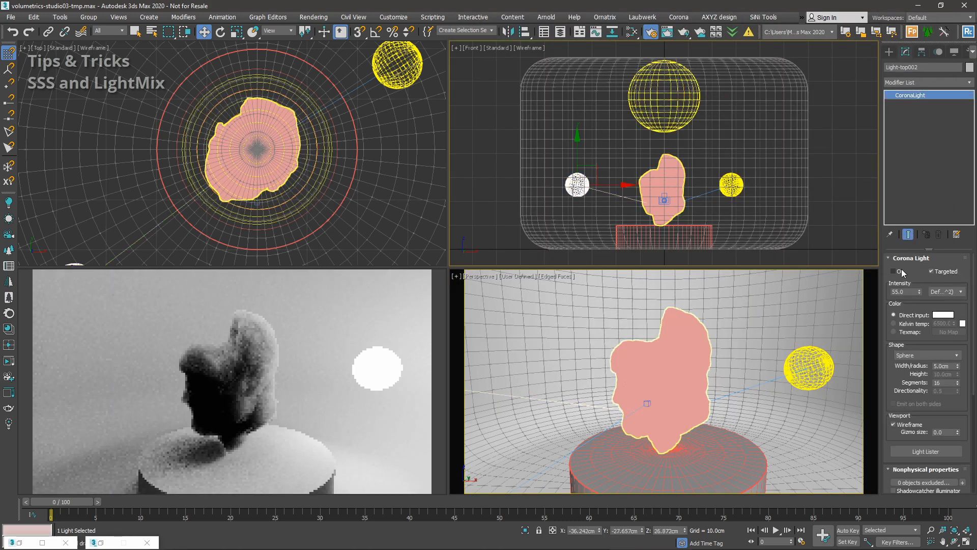
click(902, 272)
click(756, 318)
alt+middle_drag(689, 359, 727, 367)
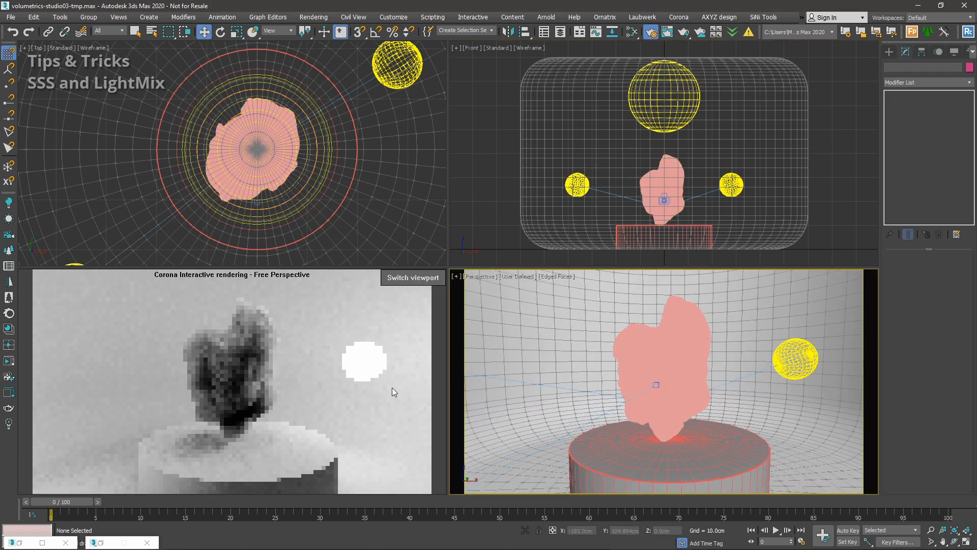
Stop the interactive rendering and open the Corona Interactive LightMix Setup.
right_click(293, 332)
click(316, 371)
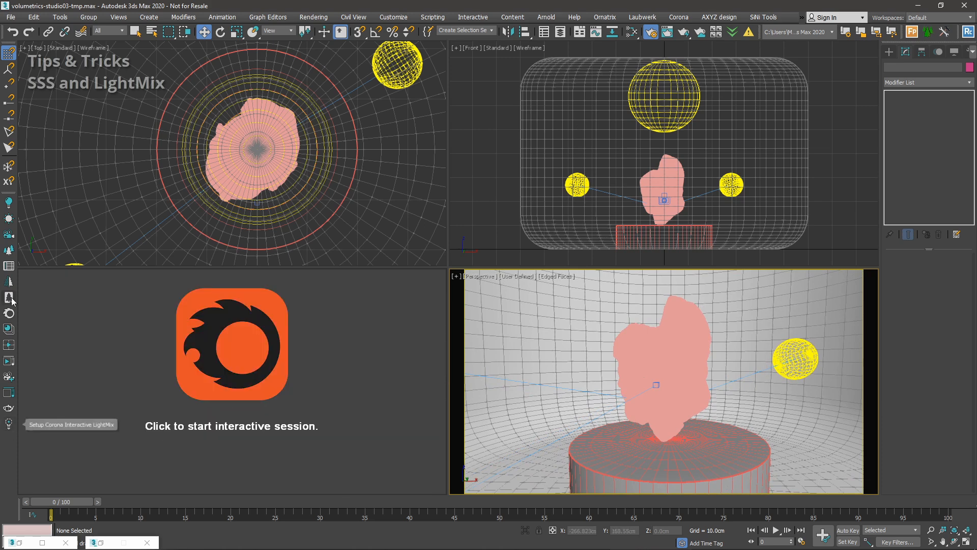
drag(15, 192, 114, 185)
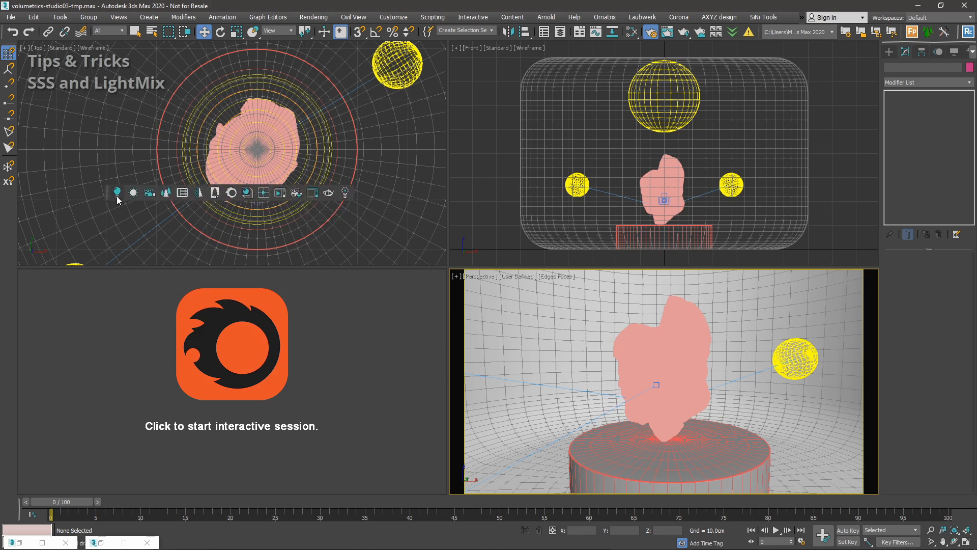
drag(107, 194, 9, 219)
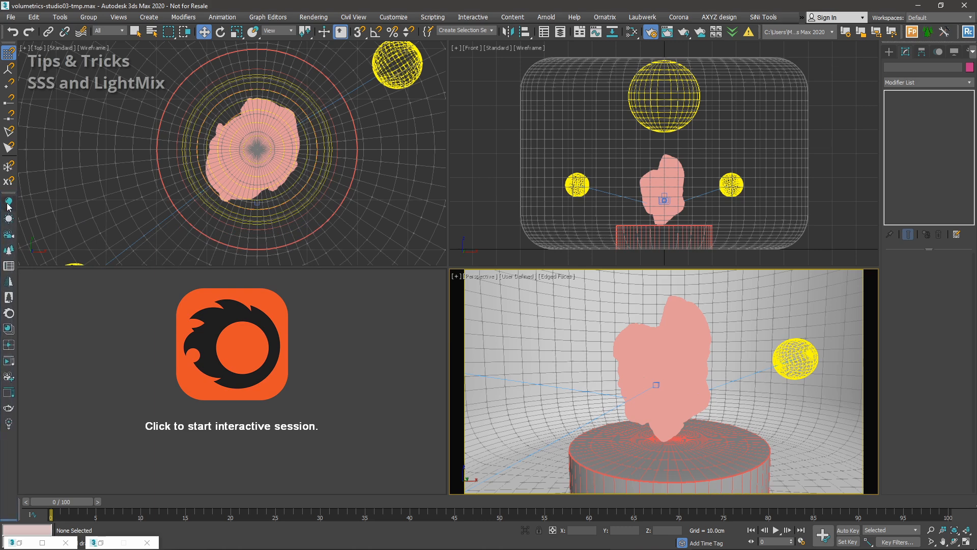
click(8, 425)
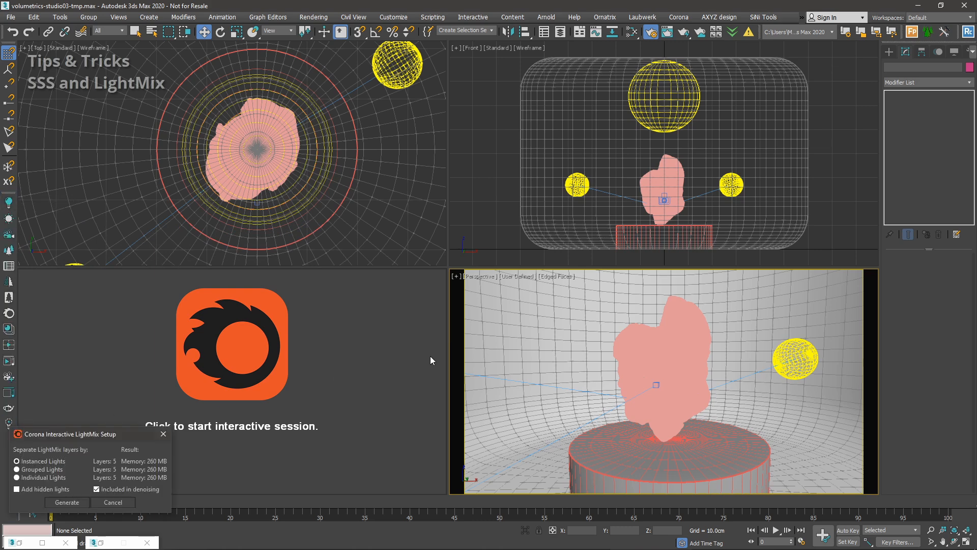
drag(67, 432, 276, 323)
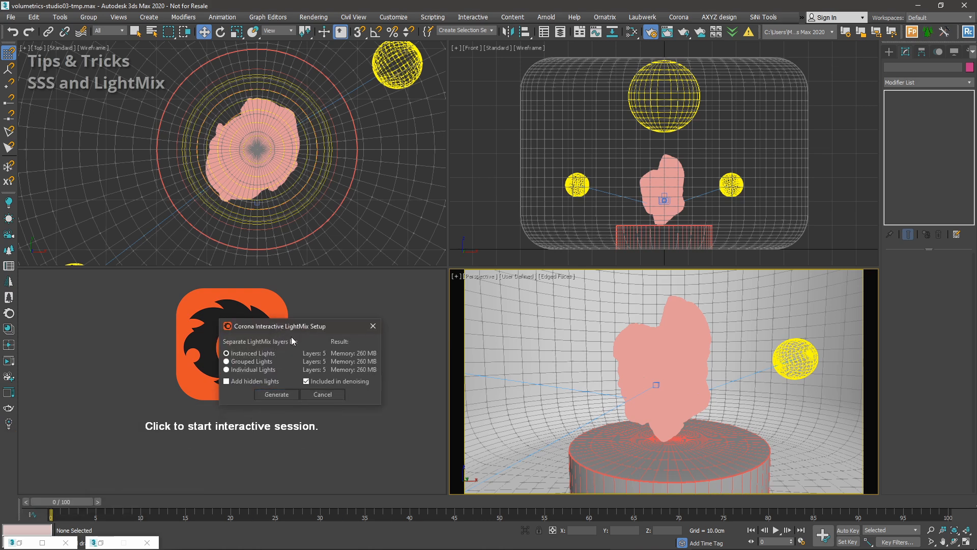
Generate LightMix layers for instanced lights, included in denoising, and start an interactive render in the Corona frame buffer.
click(273, 393)
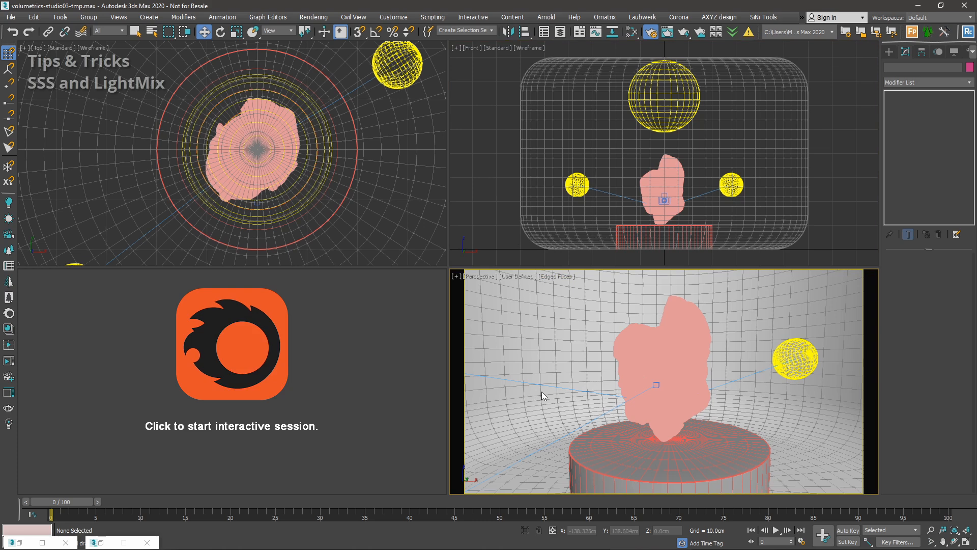
key(shift+q)
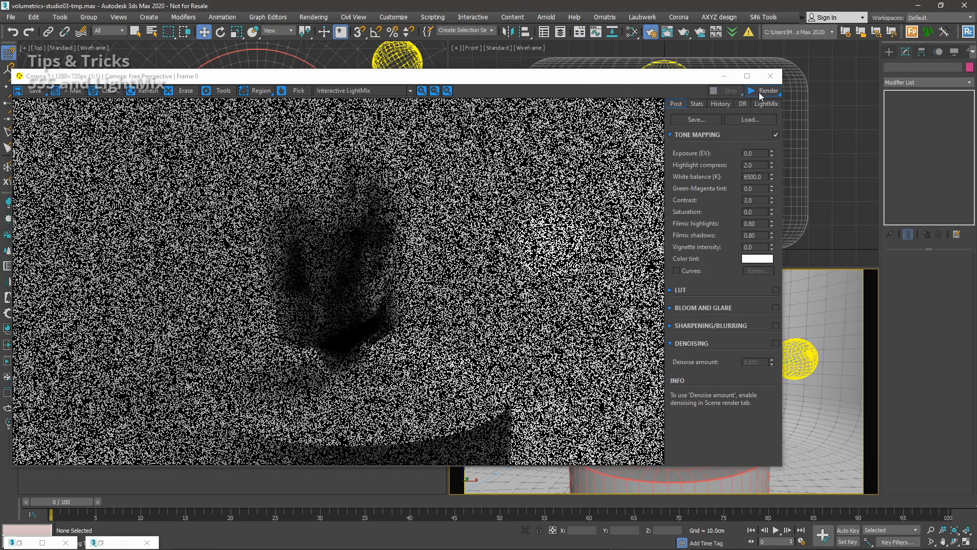
click(759, 92)
click(759, 102)
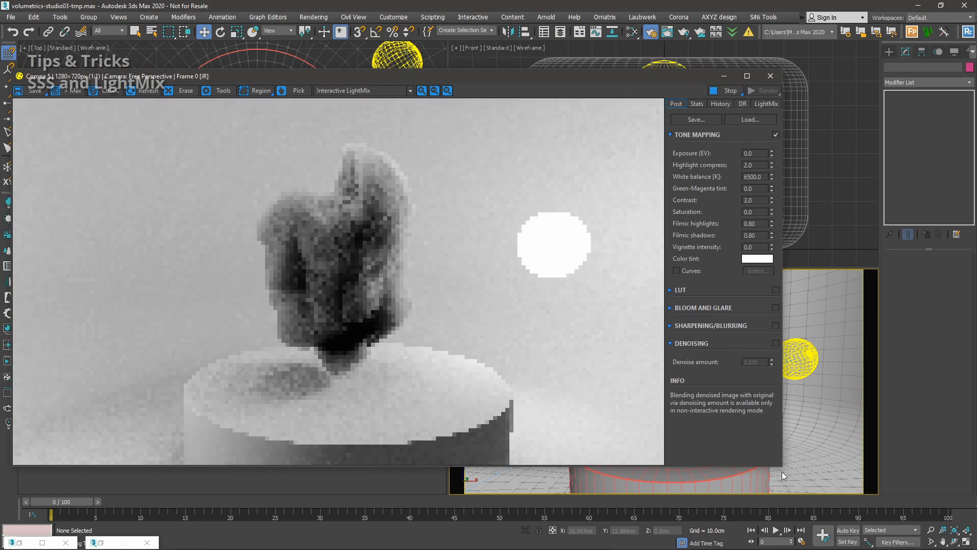
Shrink the frame buffer window, move it clear of the perspective view, and show its LightMix controls.
drag(628, 392, 535, 356)
drag(389, 74, 419, 192)
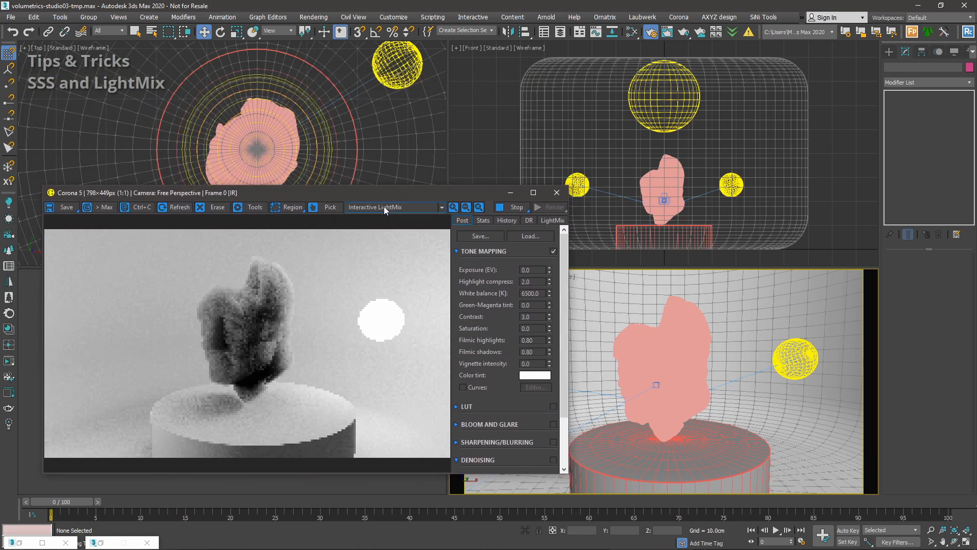
click(554, 220)
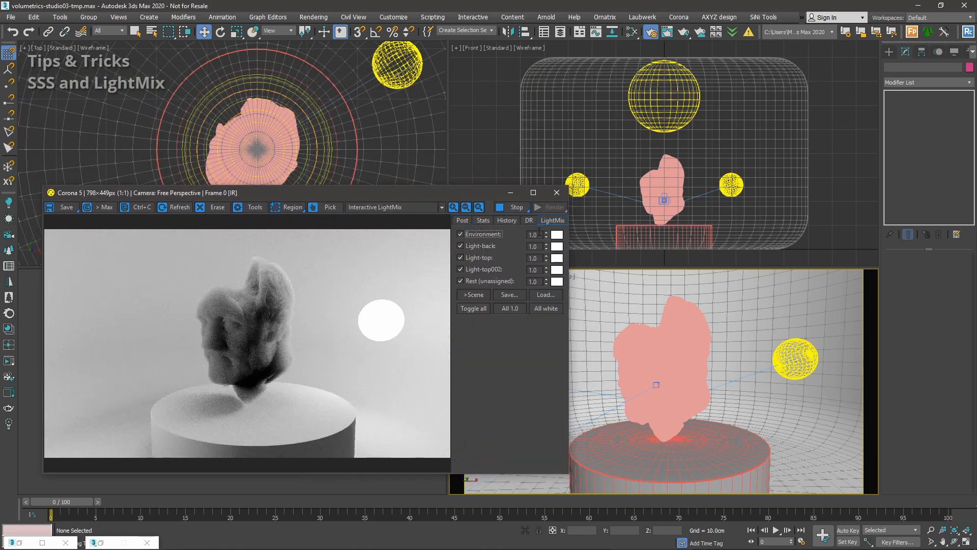
Disable the Environment, Light-back and Light-top layers in LightMix and inspect the head lit by Light-top002 up close.
click(481, 233)
click(472, 246)
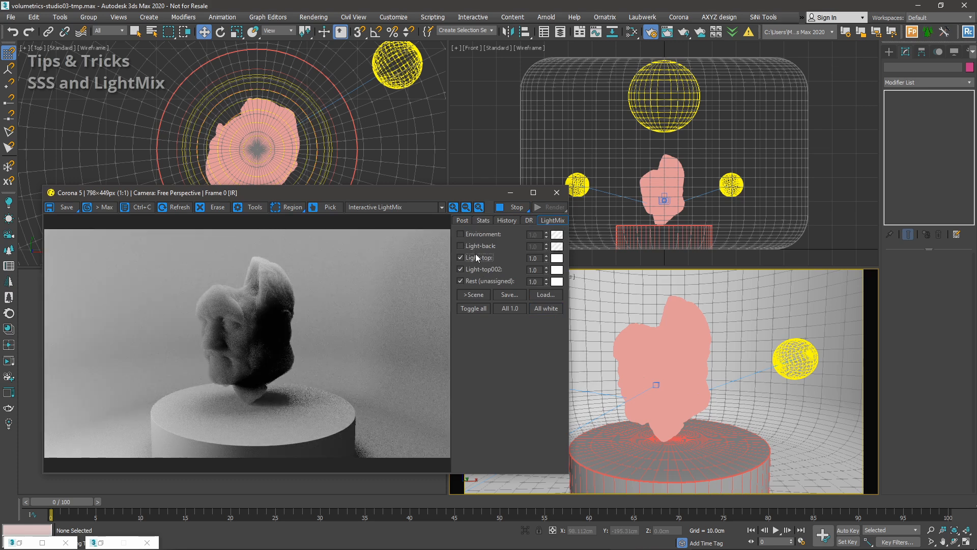
click(474, 257)
click(476, 269)
click(483, 270)
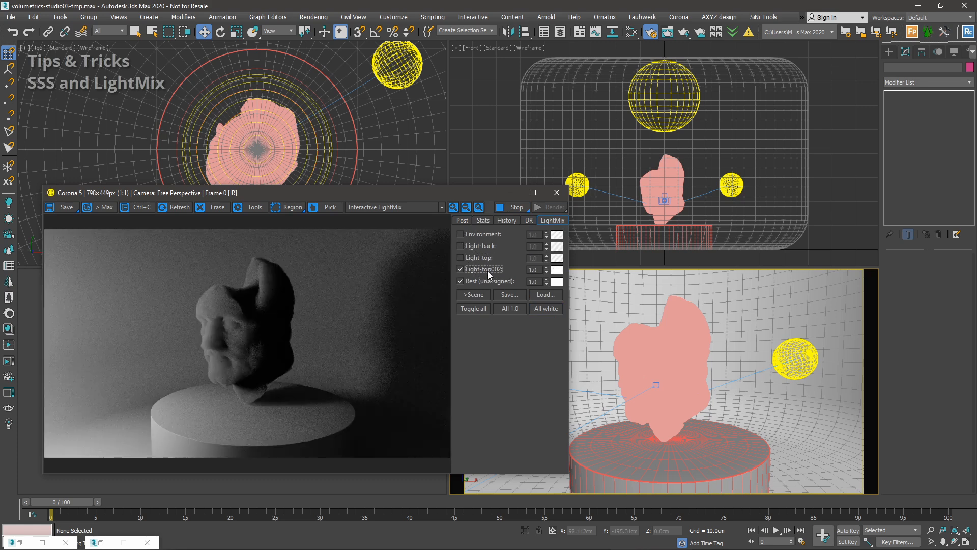
scroll(217, 300, up, 2)
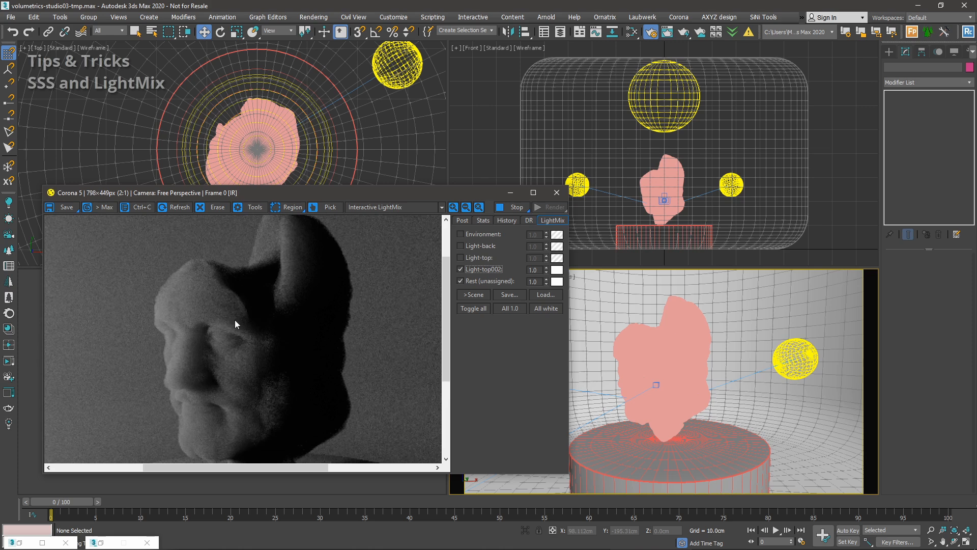
scroll(225, 291, down, 2)
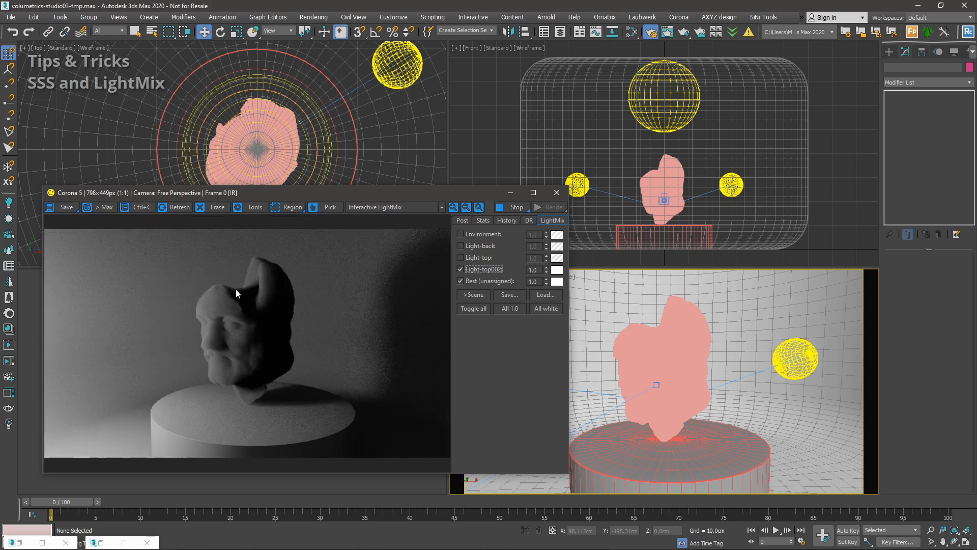
Enable the Light-top and Light-back layers in LightMix and disable Light-top002.
click(478, 258)
click(498, 271)
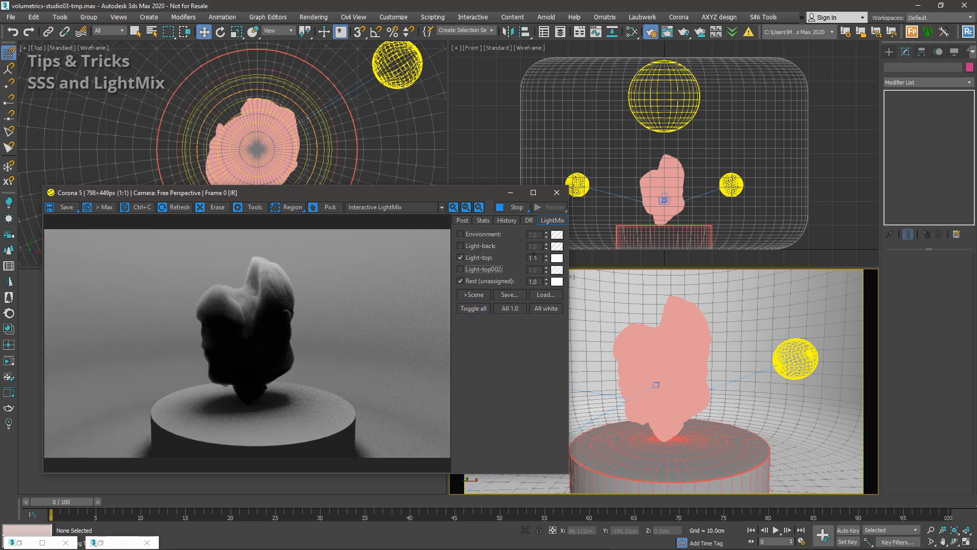
click(476, 243)
Try Light-back intensities of 3 and 4, settling on a value of 2.
double_click(533, 247)
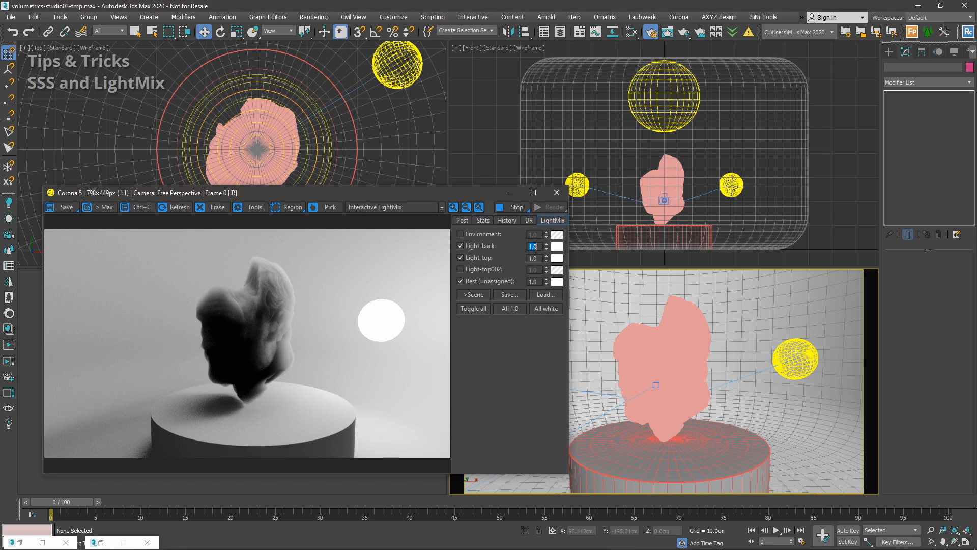
text(2)
key(Tab)
key(shift+Tab)
text(3)
key(Tab)
key(shift+Tab)
text(4)
key(Tab)
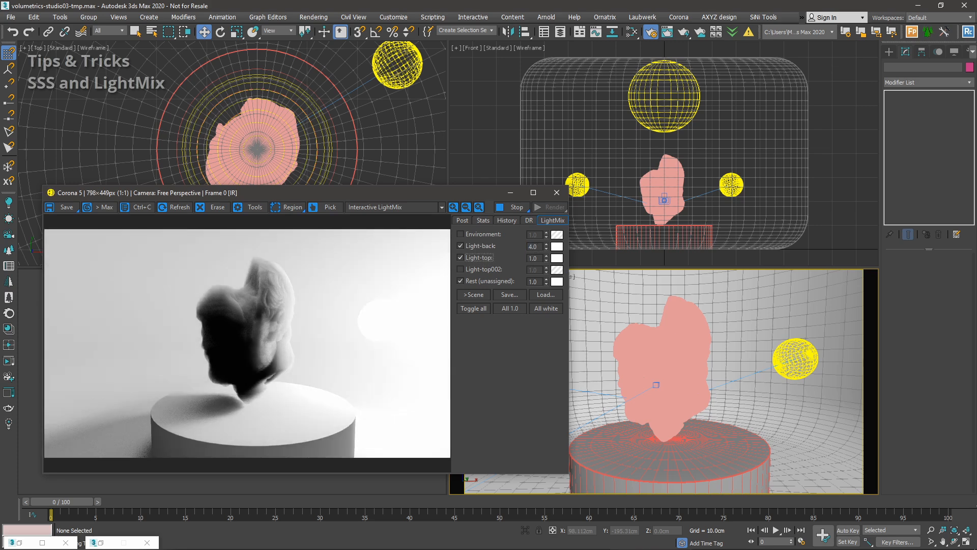
key(shift+Tab)
text(2)
key(Tab)
Tint the Light-back layer orange using a colour temperature of about 2205 K.
click(556, 246)
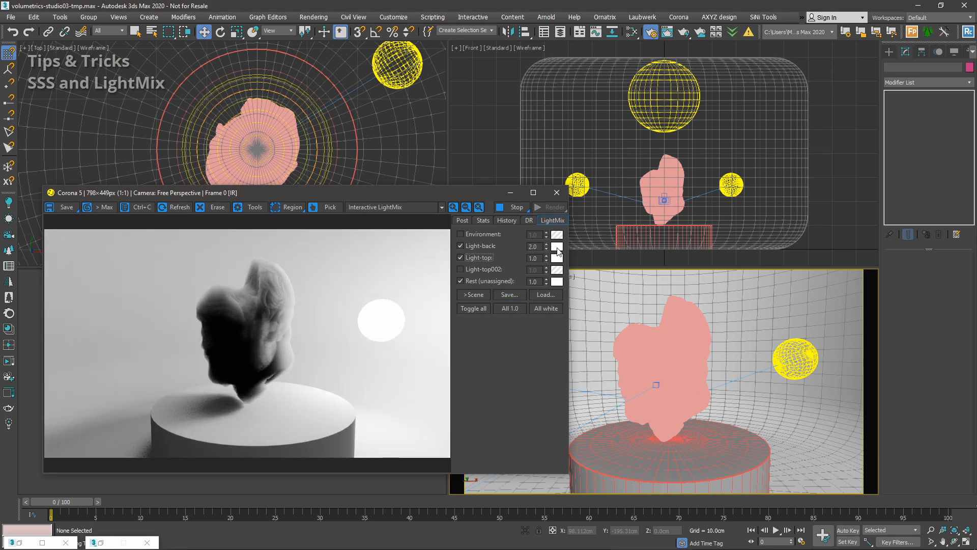
drag(277, 230, 516, 300)
click(504, 389)
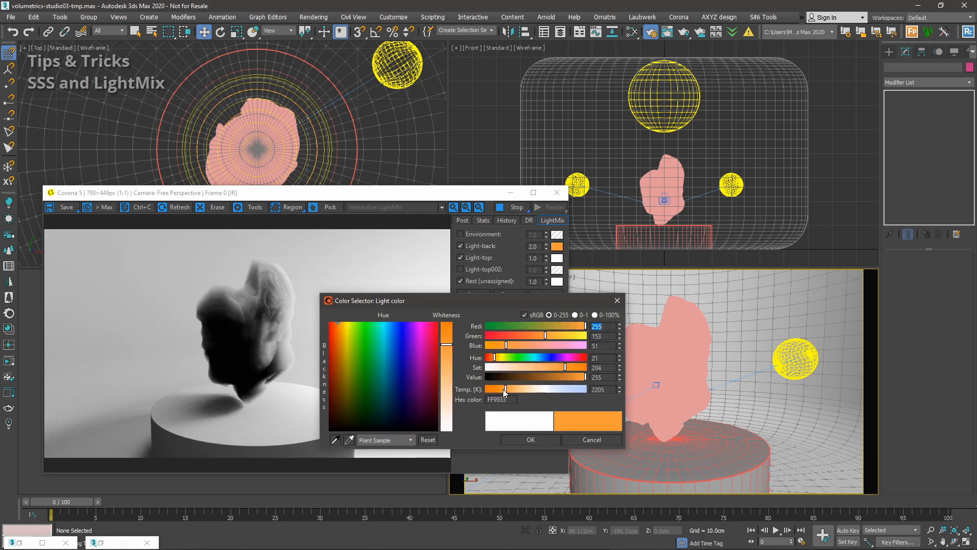
click(531, 440)
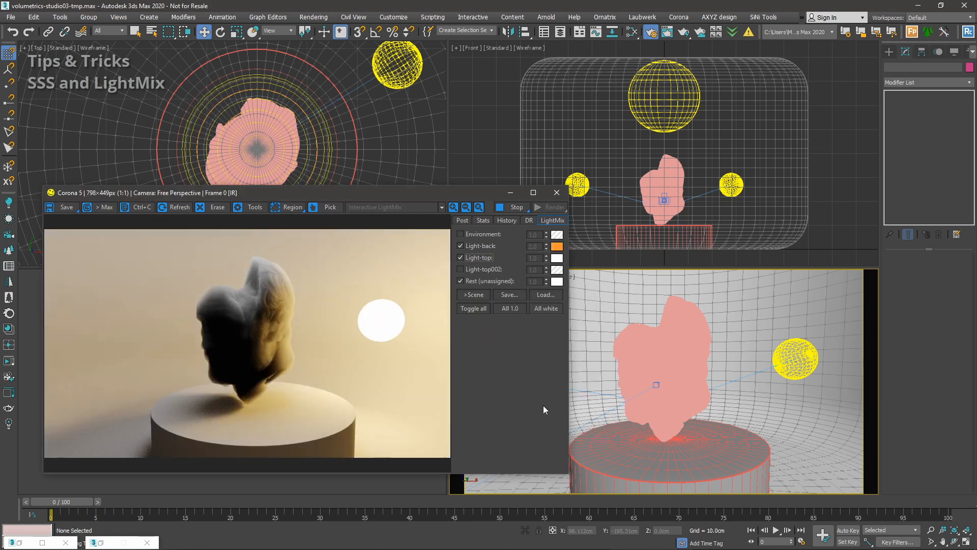
Enable the Light-top002 layer and tint it a saturated blue, starting from a cool colour temperature.
click(484, 270)
click(557, 270)
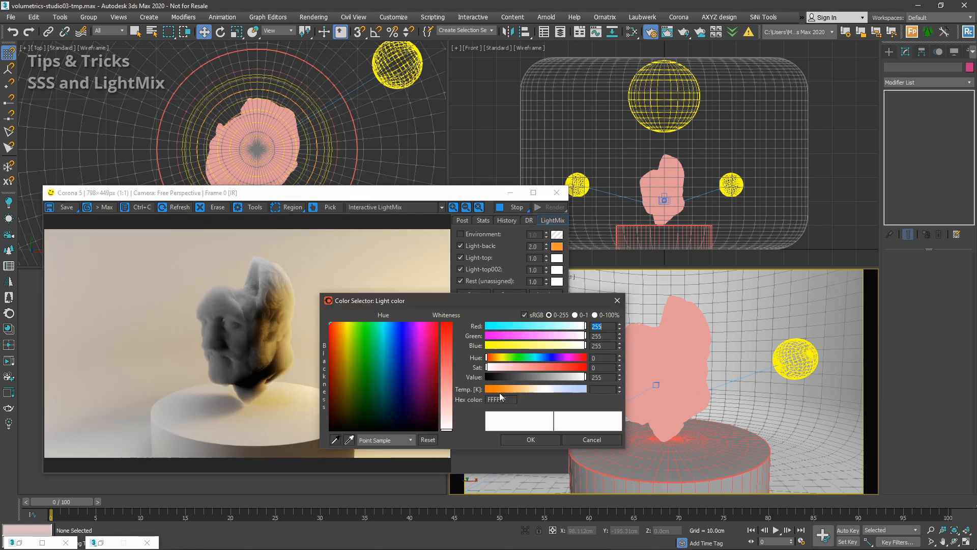
click(576, 391)
drag(577, 393, 547, 366)
click(529, 439)
Set the Light-top002 intensity to 4 and shift the frame buffer window slightly lower.
double_click(533, 270)
text(4)
key(Return)
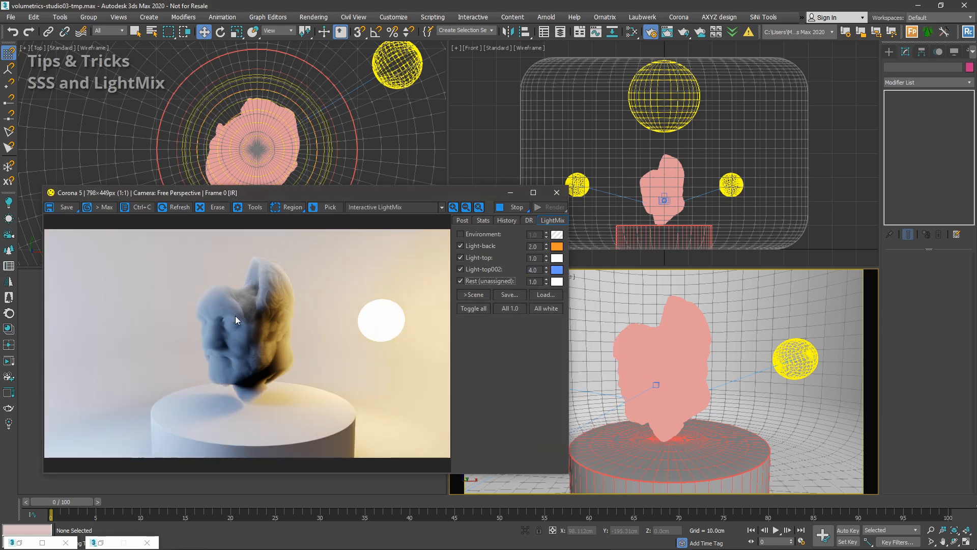
drag(426, 192, 415, 215)
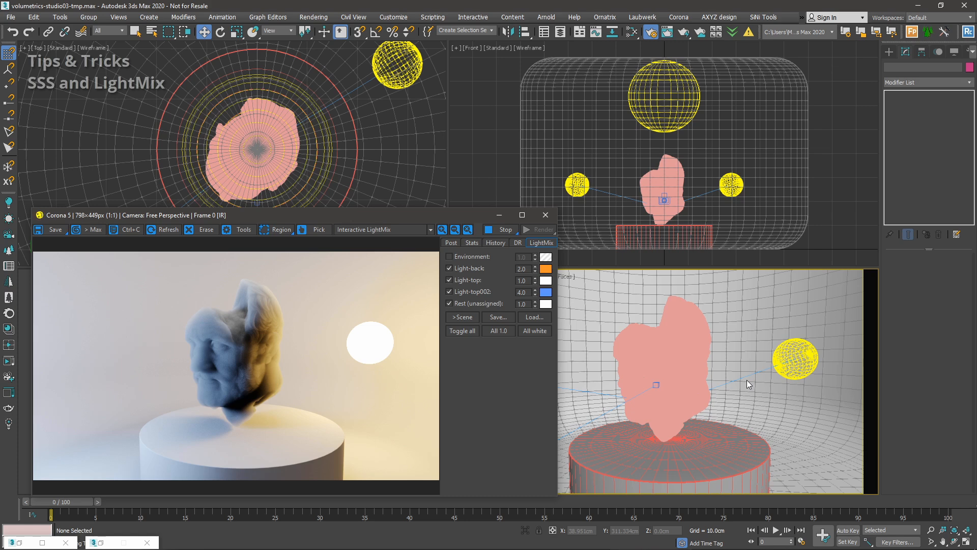
Select the bearded-man head, view its render from another side, and hide it from the scene.
click(656, 379)
alt+middle_drag(657, 378, 780, 369)
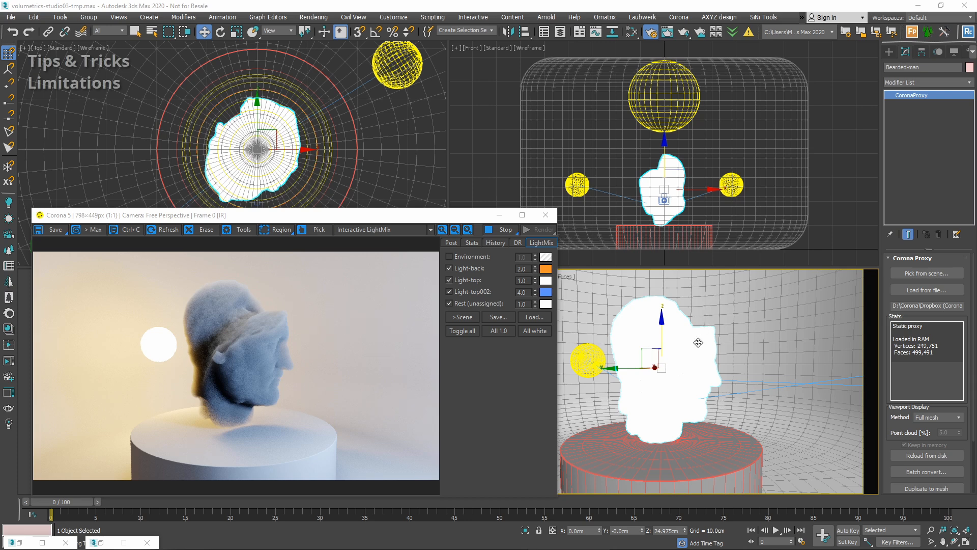
right_click(667, 339)
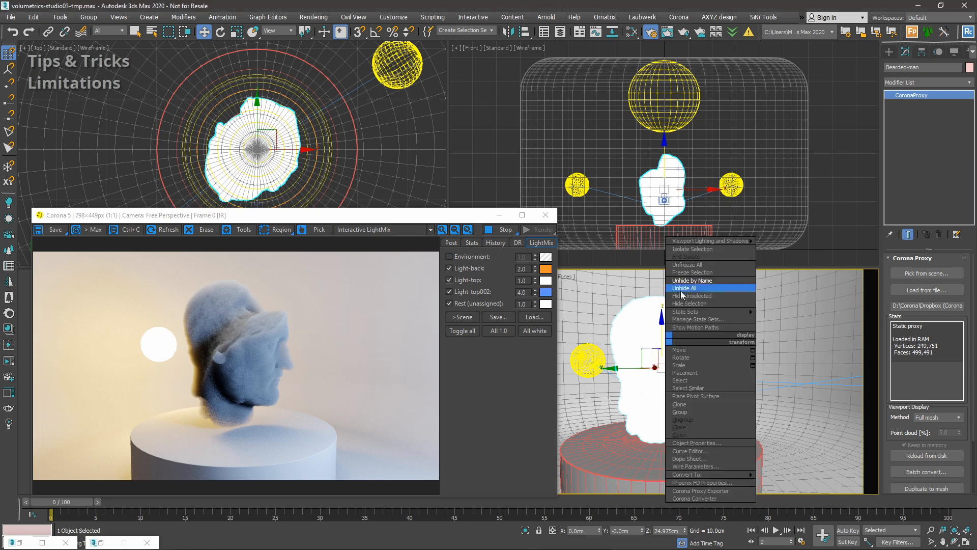
click(710, 306)
alt+middle_drag(719, 352, 661, 377)
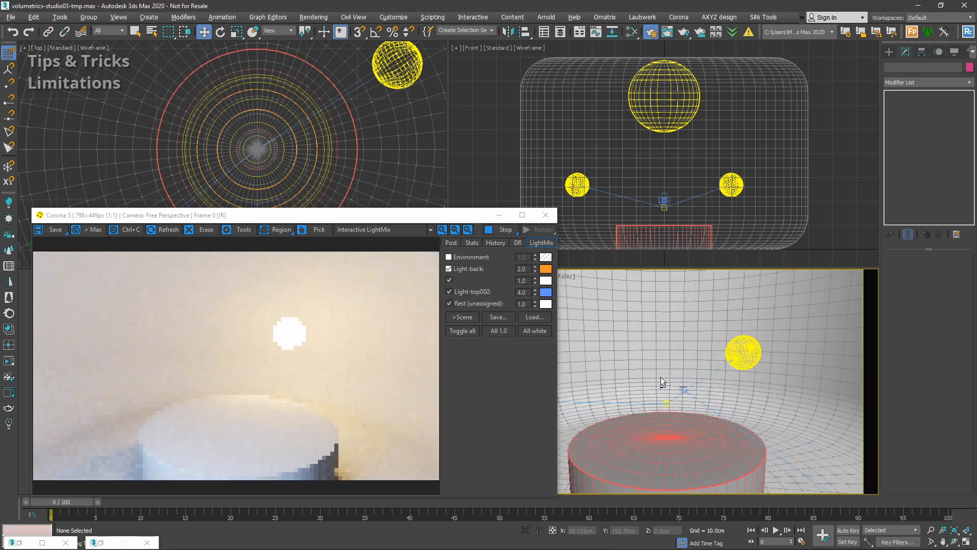
Switch the frame buffer display from Interactive LightMix to the BEAUTY pass.
click(367, 230)
click(362, 238)
alt+middle_drag(772, 403, 711, 400)
Create a sphere with a radius of about 4.4 cm on the podium and raise it above the surface.
click(889, 51)
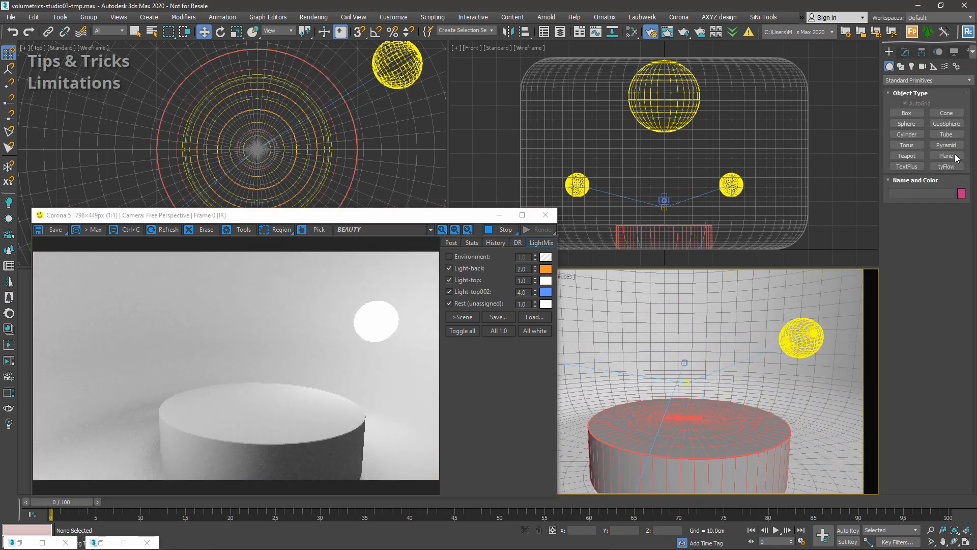
click(910, 124)
scroll(315, 100, up, 3)
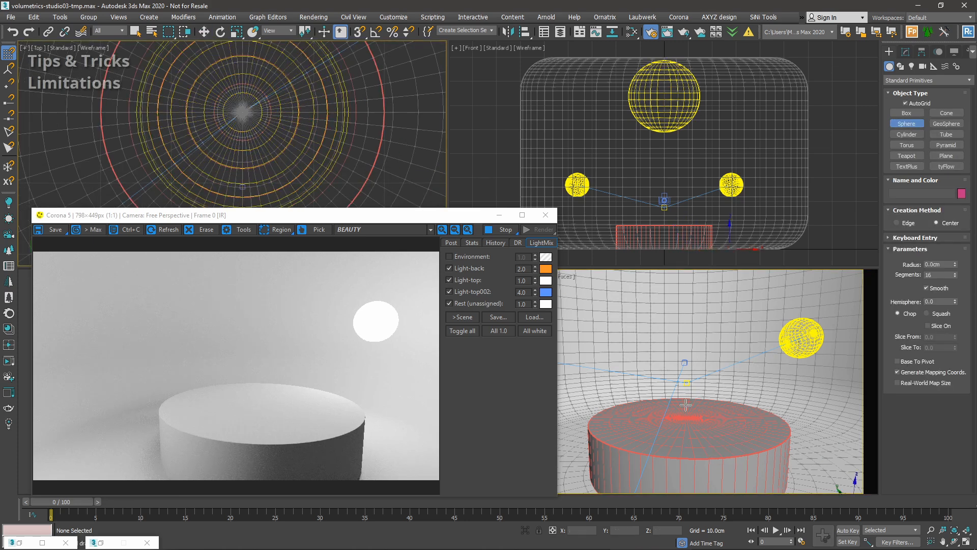
drag(719, 414, 738, 422)
key(w)
drag(723, 388, 724, 351)
Set the sphere's segments to 32.
click(905, 52)
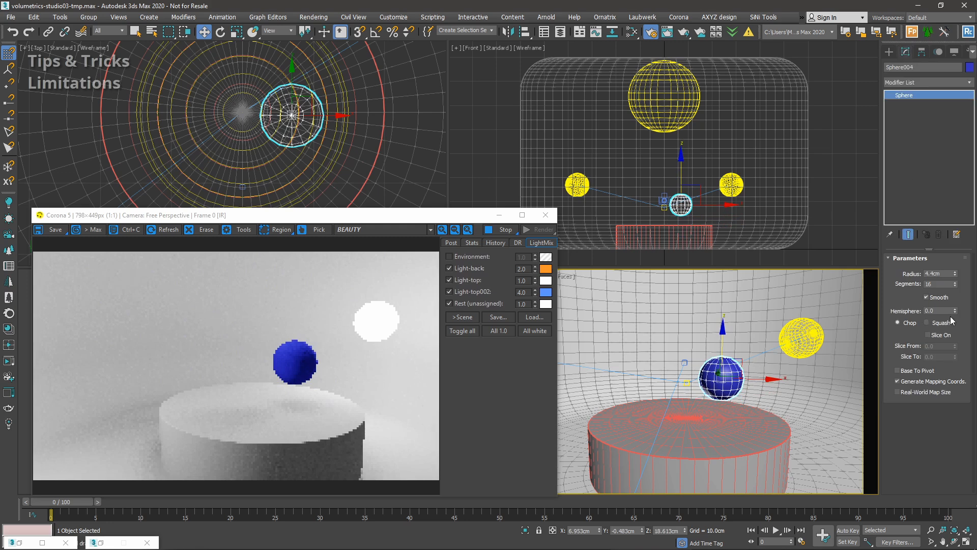
double_click(936, 283)
text(32)
key(Tab)
scroll(725, 377, up, 3)
alt+middle_drag(723, 369, 725, 382)
scroll(725, 382, down, 3)
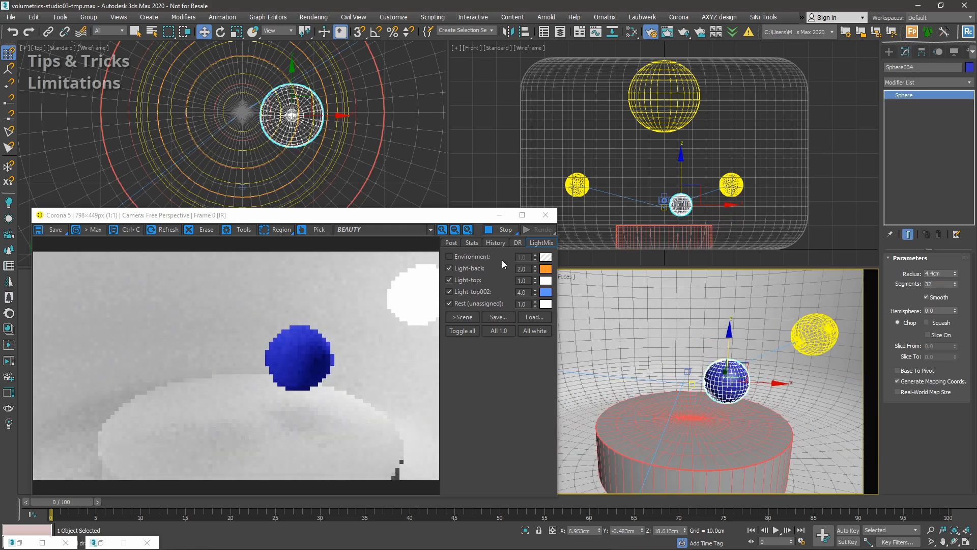
Switch off the Light-top002 and Light-top lights in the scene, leaving the back light on.
scroll(316, 97, down, 5)
click(156, 189)
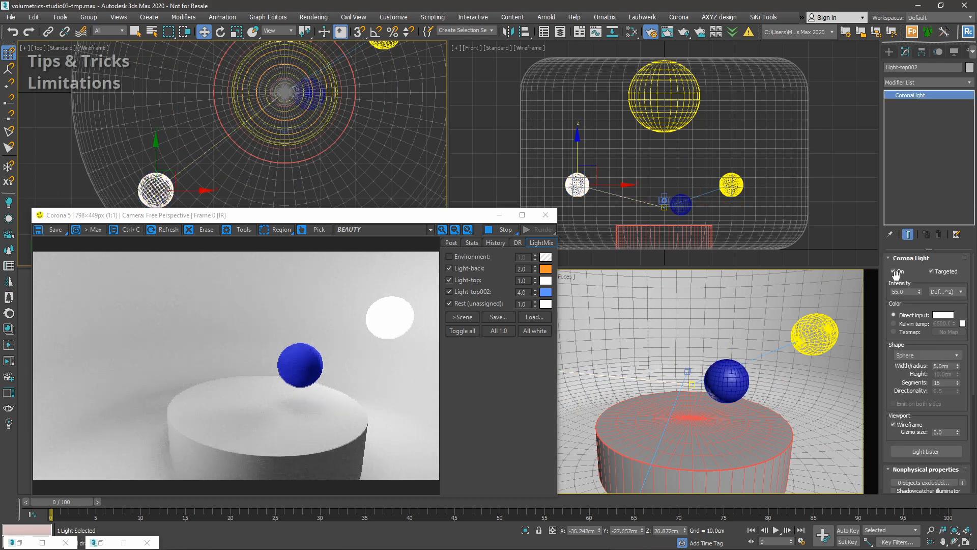
click(681, 109)
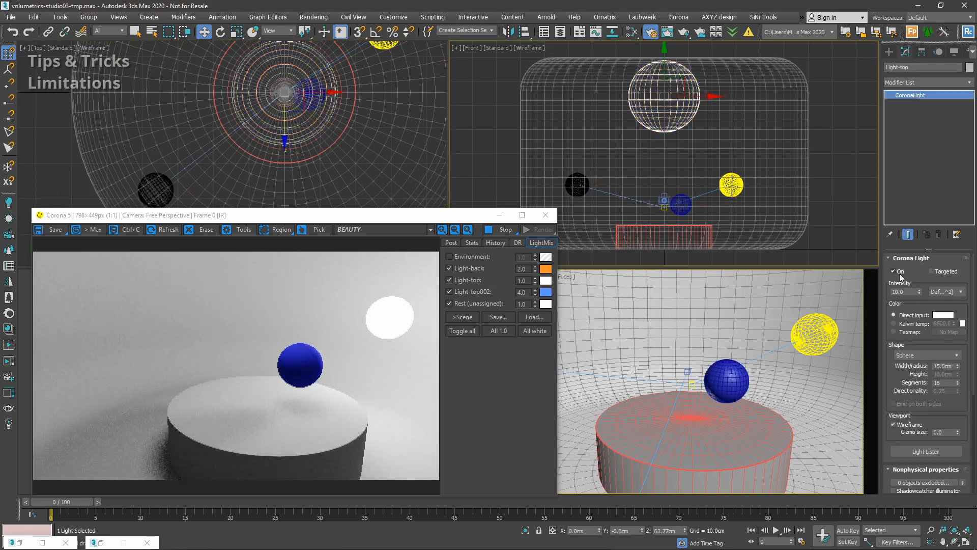
click(814, 334)
Create a new CoronaMtl in the Slate Material Editor and assign it to the sphere.
click(748, 400)
key(m)
right_click(637, 231)
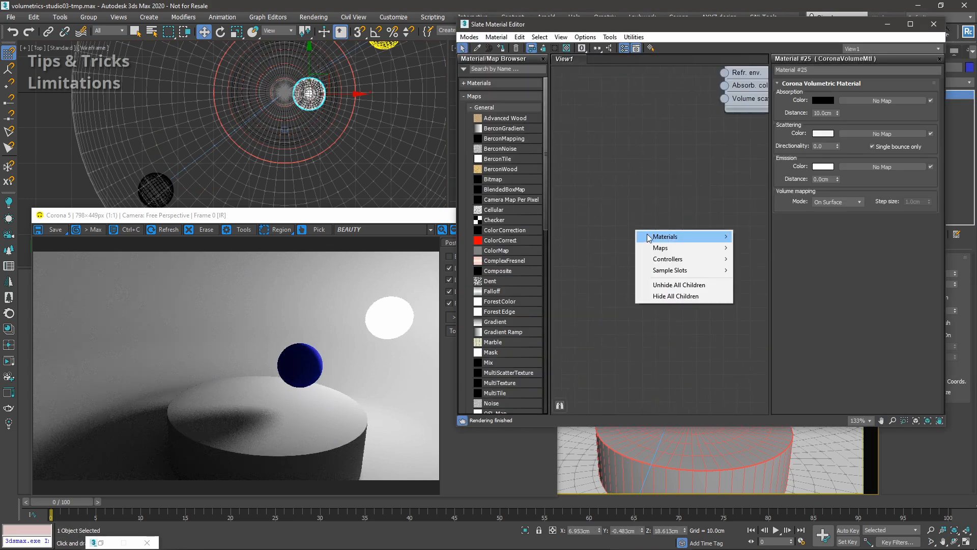
mouse_move(665, 236)
mouse_move(758, 259)
click(840, 289)
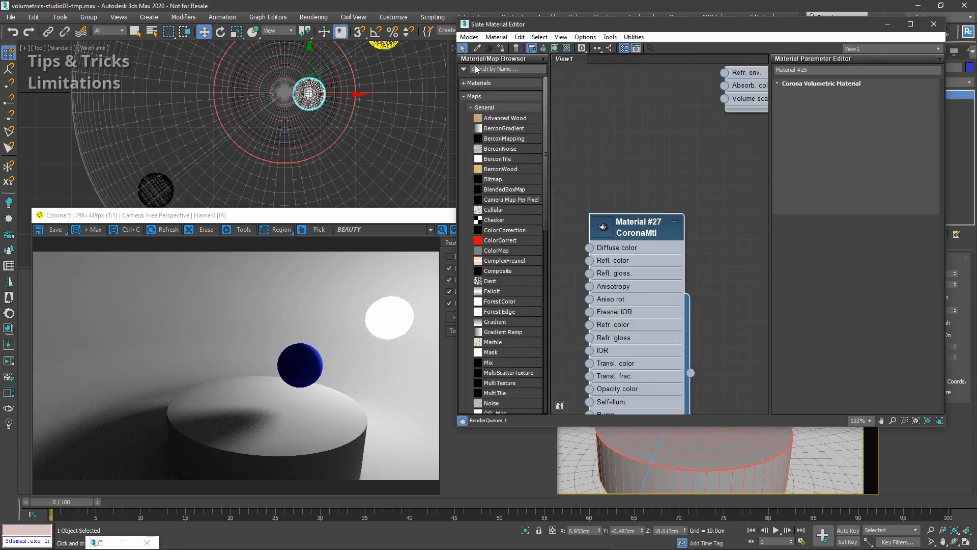
click(502, 49)
Set the new material's diffuse level to 0.0 and its reflection and refraction levels to 1.0.
right_click(839, 102)
scroll(839, 130, down, 2)
drag(838, 127, 842, 76)
drag(838, 185, 848, 105)
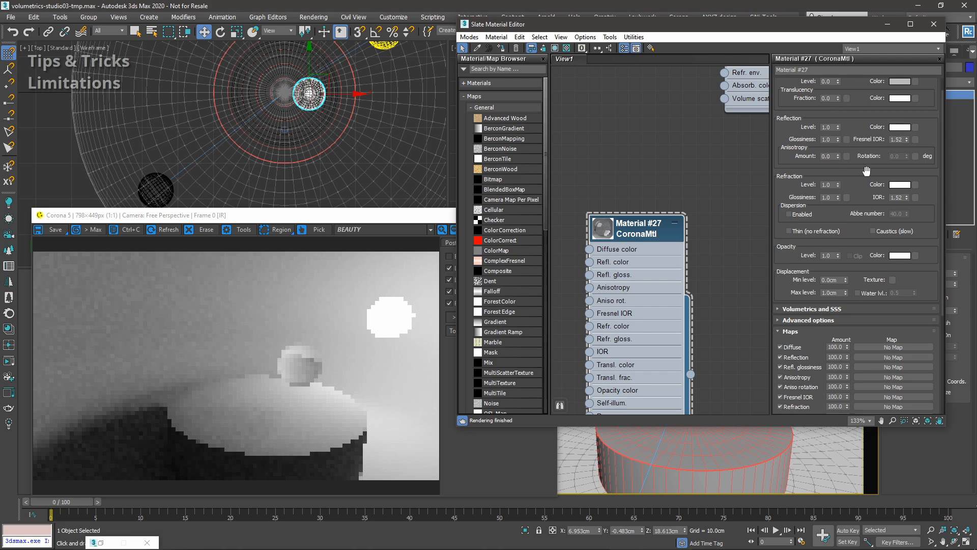
Enable slow caustics for the glass material and minimize the material editor.
click(872, 230)
scroll(873, 228, down, 1)
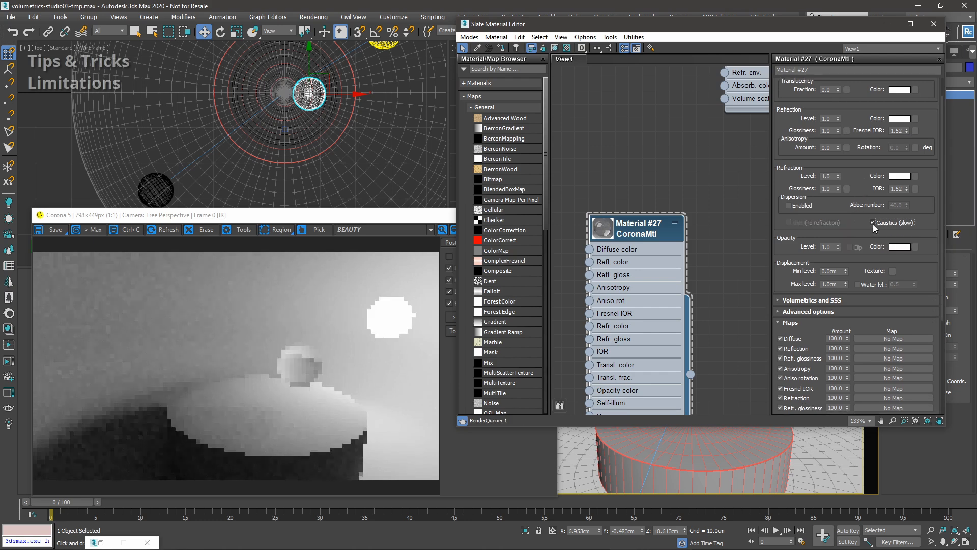
click(887, 24)
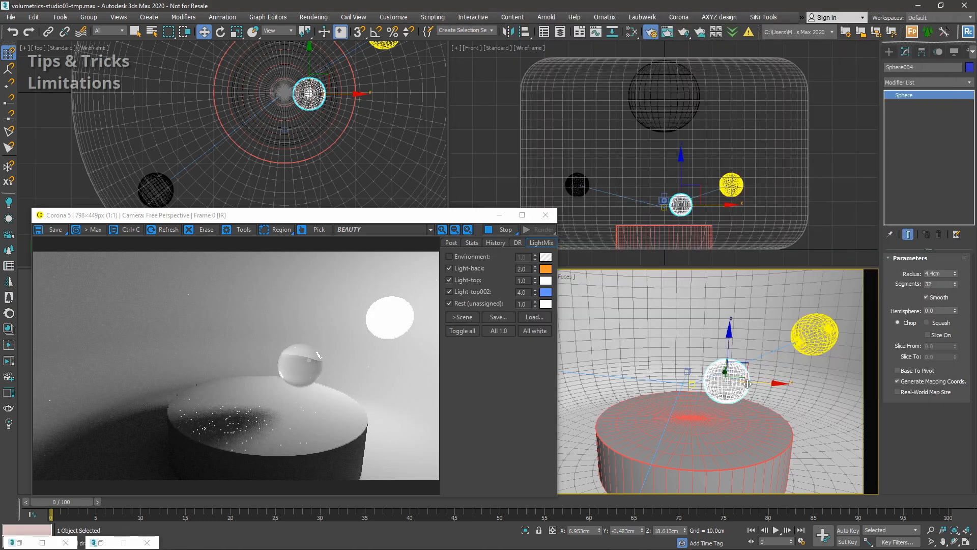
Move the glass sphere closer to the back light, to about X 16, Y 8 and Z 18 cm.
middle_drag(323, 80, 315, 93)
drag(317, 89, 330, 59)
middle_drag(688, 215, 647, 178)
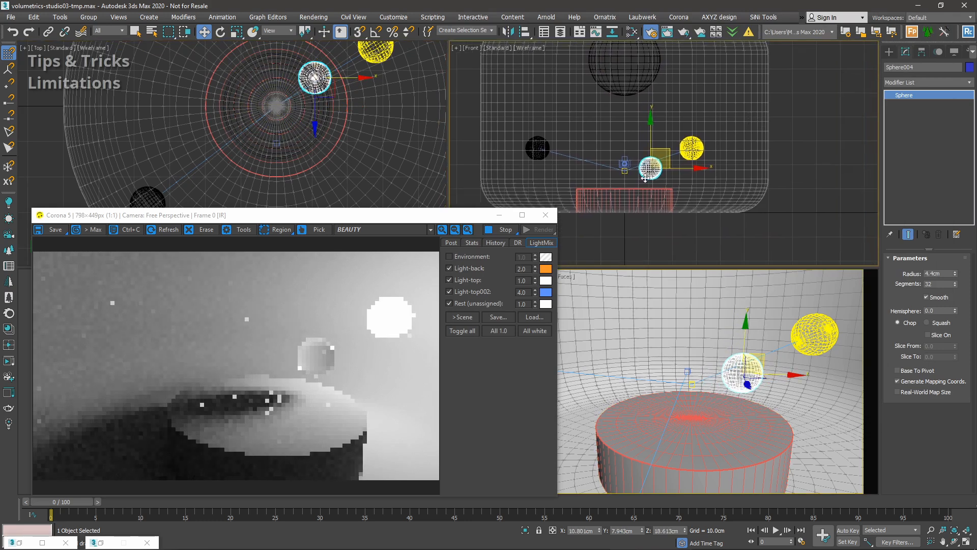
scroll(648, 179, up, 2)
drag(648, 178, 668, 177)
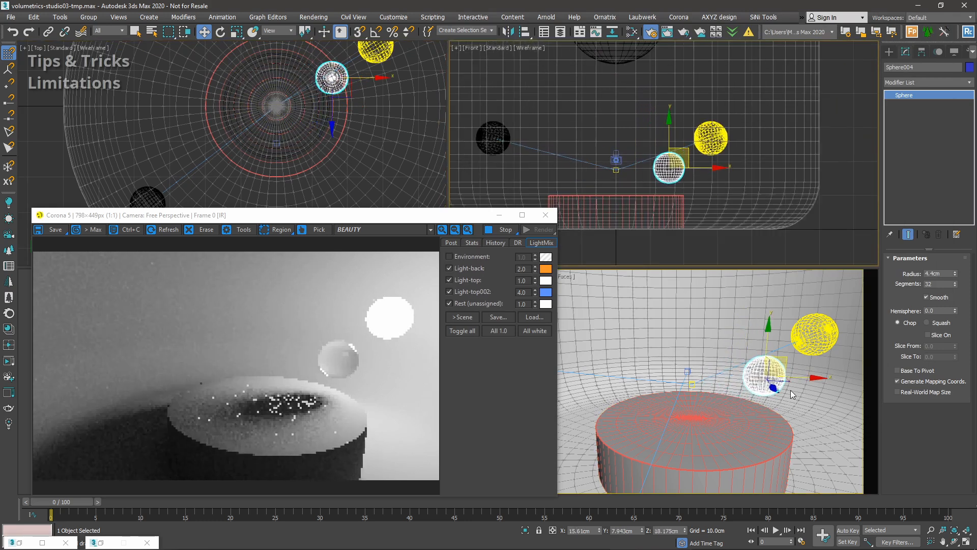
alt+middle_drag(791, 391, 773, 392)
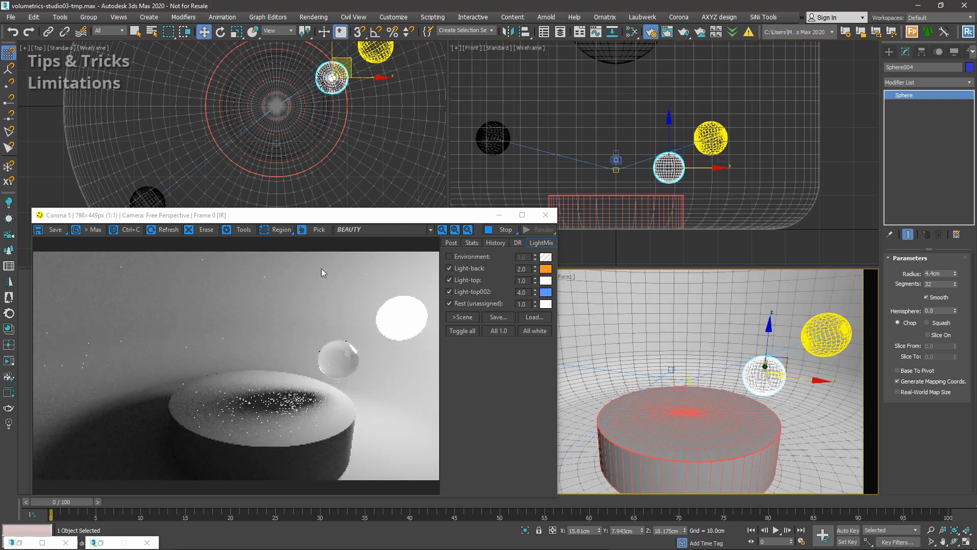
Hide the frame buffer's side controls, and enable the caustics solver in the render performance settings.
click(234, 230)
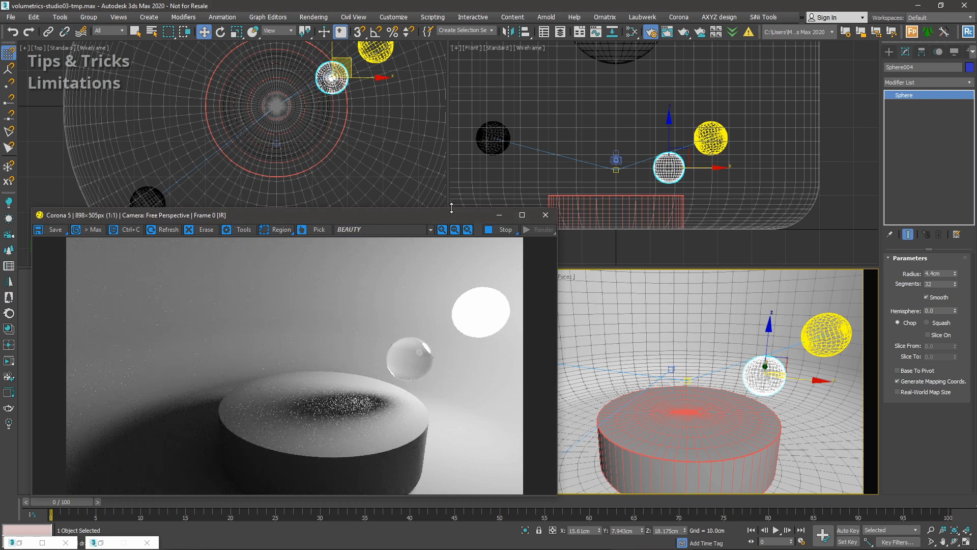
drag(454, 204, 440, 203)
middle_click(621, 340)
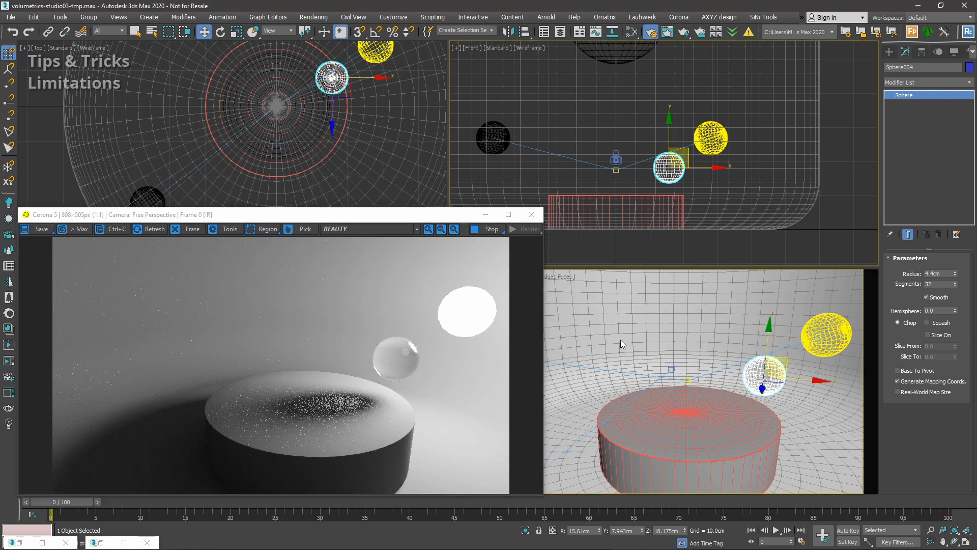
key(F10)
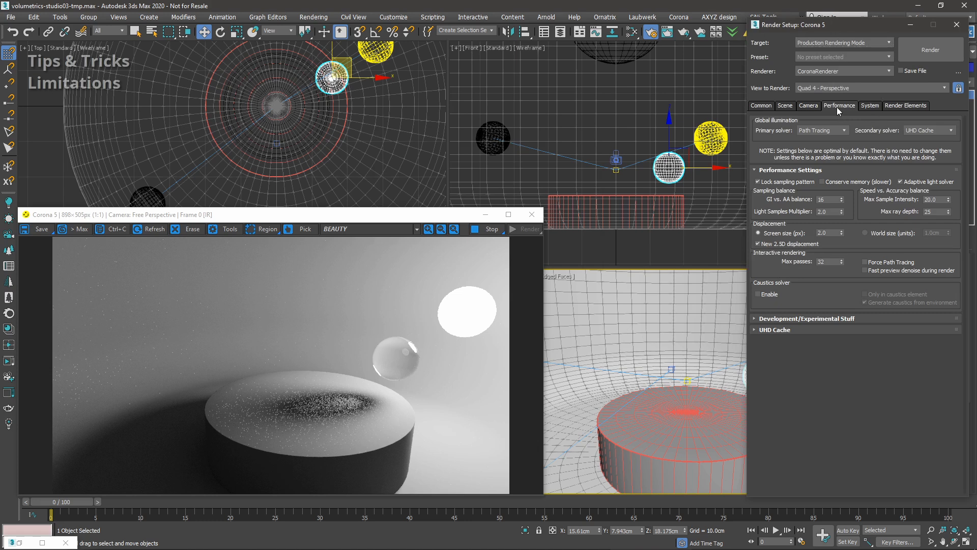
click(758, 293)
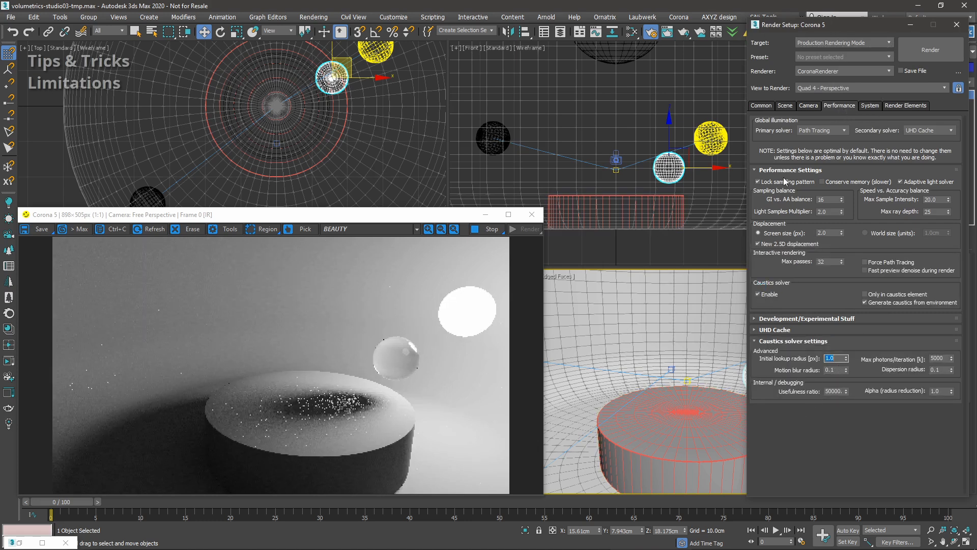
click(911, 24)
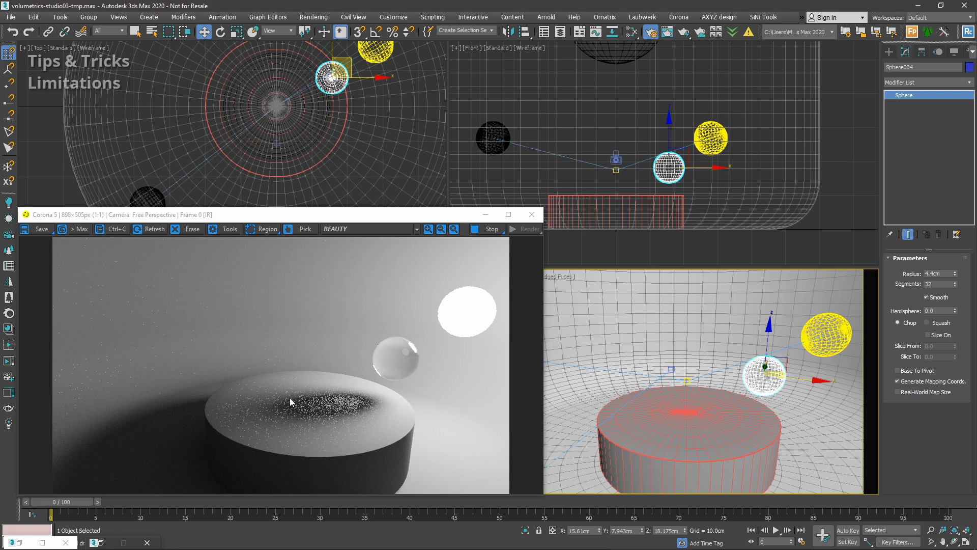
Check the glass material's caustics option, and turn off Generate caustics from environment in the render performance settings.
click(19, 542)
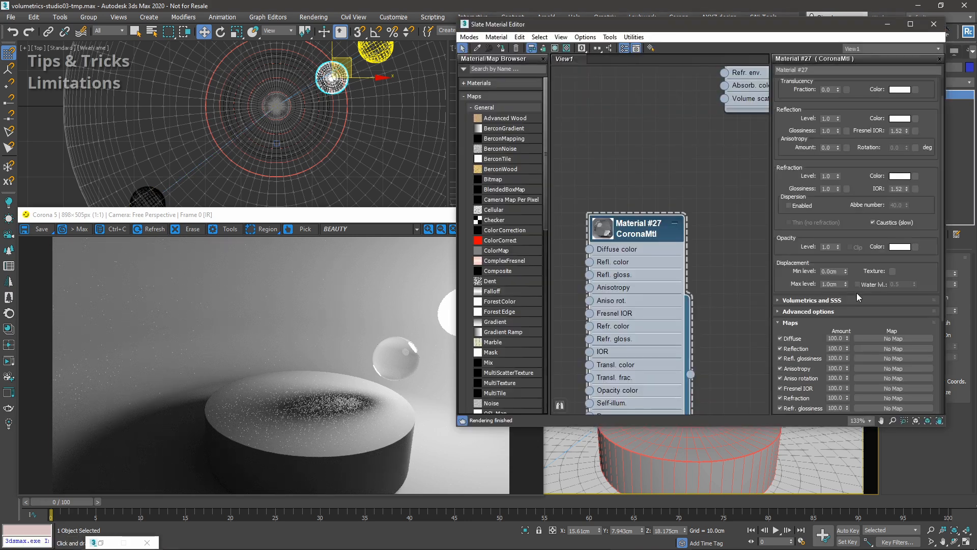
click(887, 24)
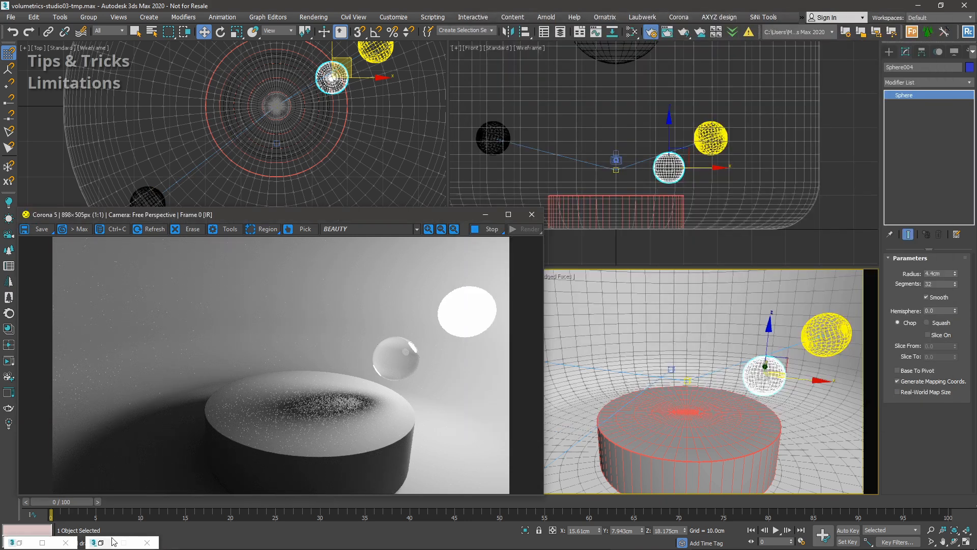
click(102, 543)
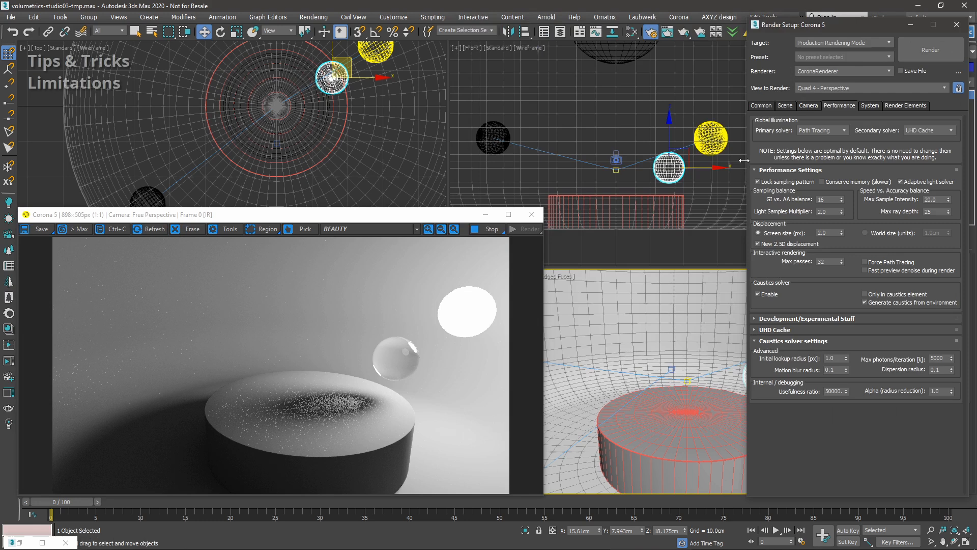
click(883, 303)
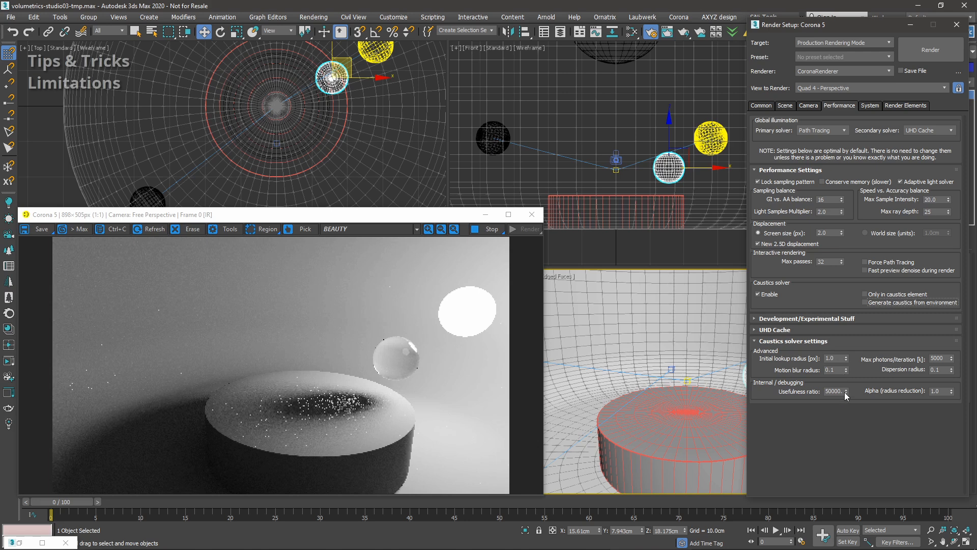
click(911, 25)
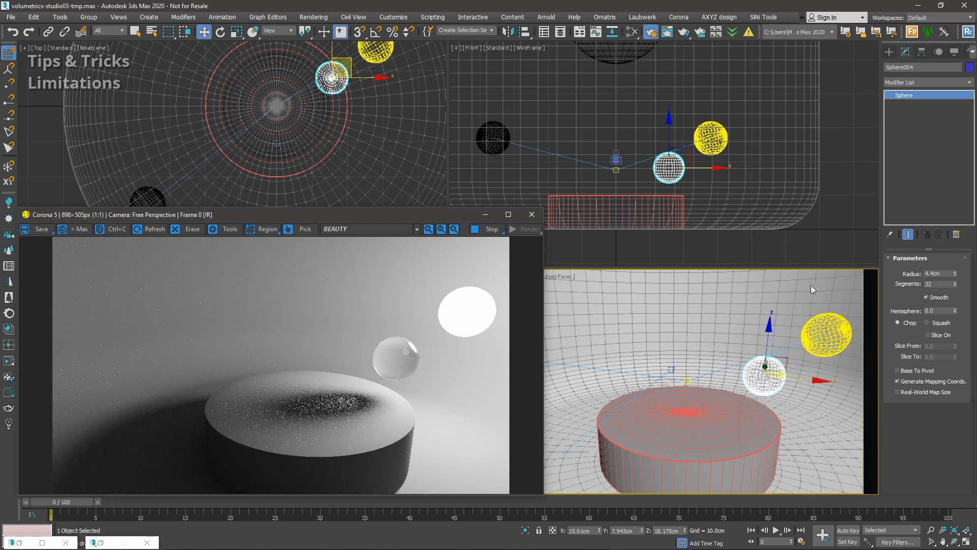
Select the back light and enable Generates caustics in its nonphysical properties.
click(814, 327)
scroll(949, 408, down, 5)
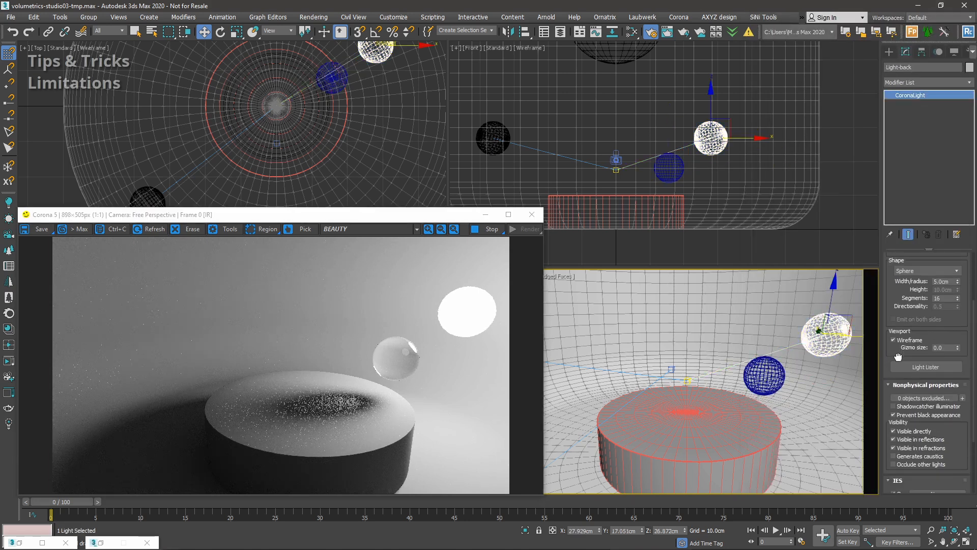
click(895, 457)
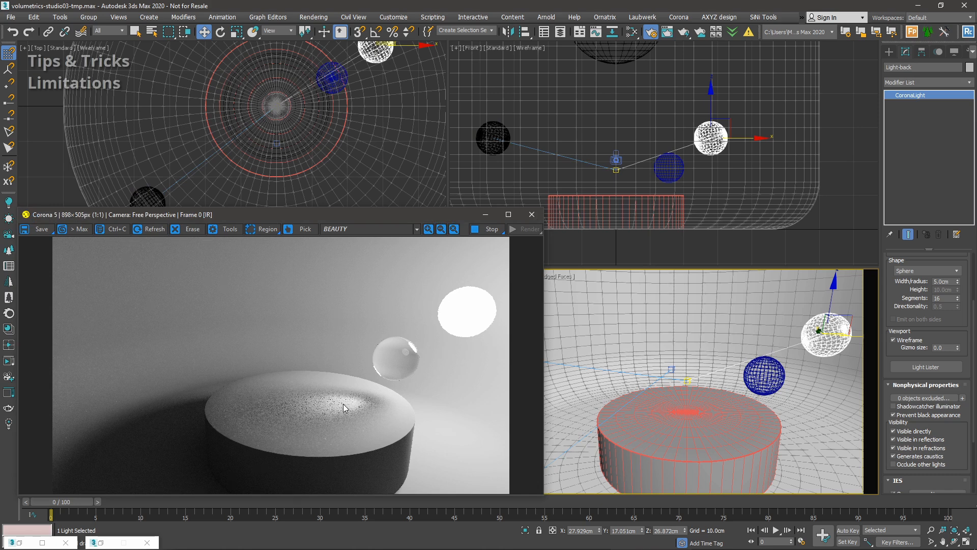
Create a box about 21.2 cm long, 17.2 cm wide and 5 cm high on top of the round pedestal using AutoGrid.
click(889, 52)
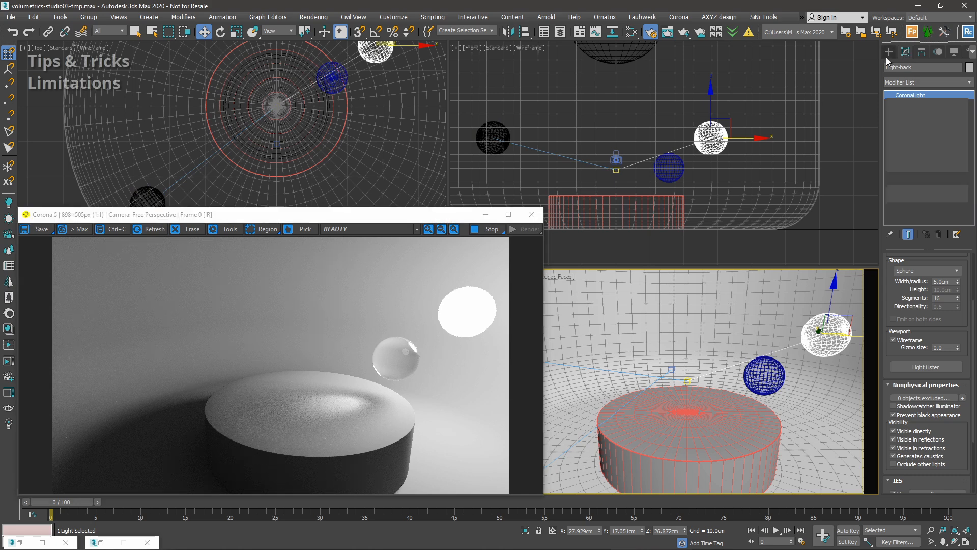
click(907, 112)
drag(690, 398, 743, 435)
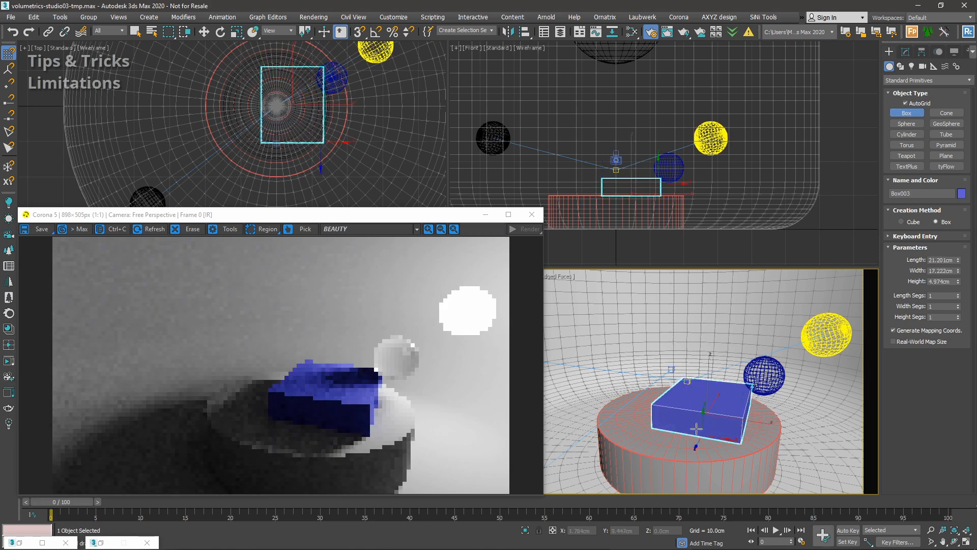
key(w)
Find the CoronaVolumeMtl Material #23 in the Slate Material Editor, assign it to the box and close the editor.
key(m)
scroll(661, 224, down, 5)
scroll(657, 177, down, 4)
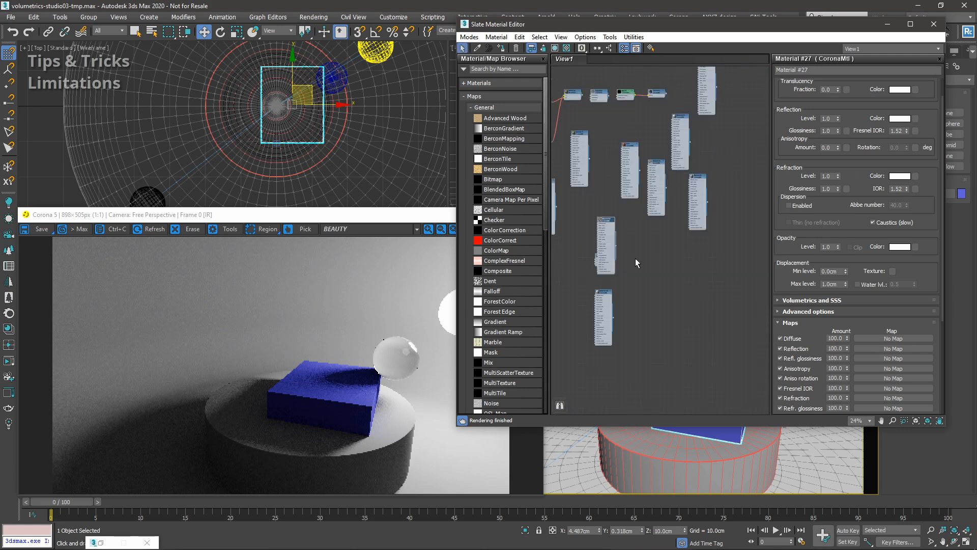
scroll(606, 288, up, 5)
middle_drag(657, 225, 663, 327)
scroll(645, 219, up, 1)
middle_drag(584, 71, 670, 251)
scroll(670, 249, down, 5)
middle_drag(596, 287, 657, 182)
scroll(617, 192, up, 5)
double_click(603, 236)
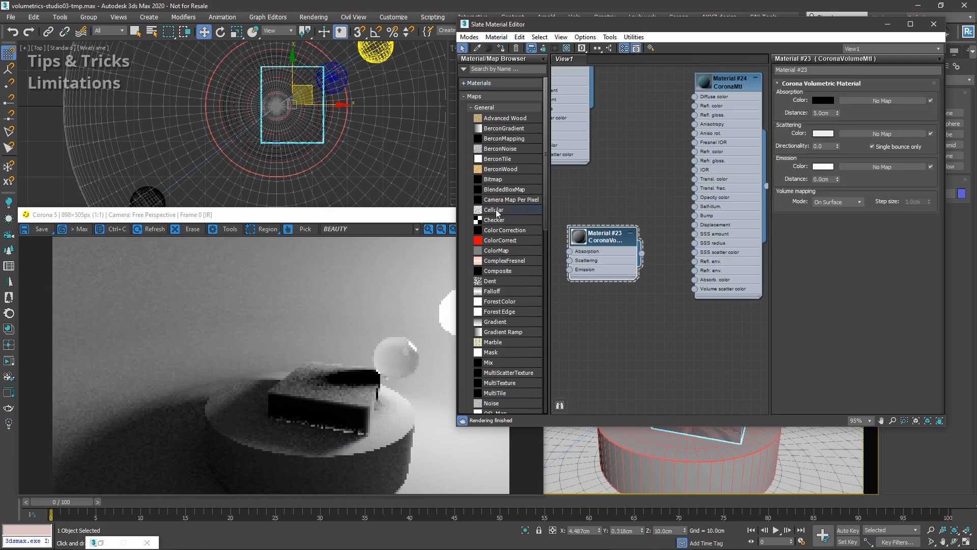
click(934, 24)
Move the glass sphere slightly up toward the back light and select the box again.
click(783, 359)
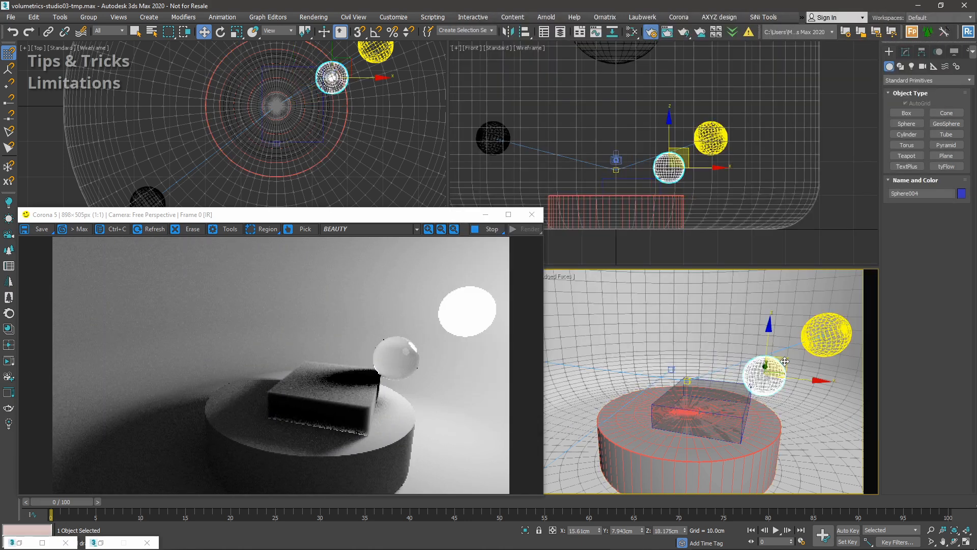
drag(788, 355, 792, 351)
click(742, 410)
scroll(753, 382, up, 3)
alt+middle_drag(769, 378, 733, 370)
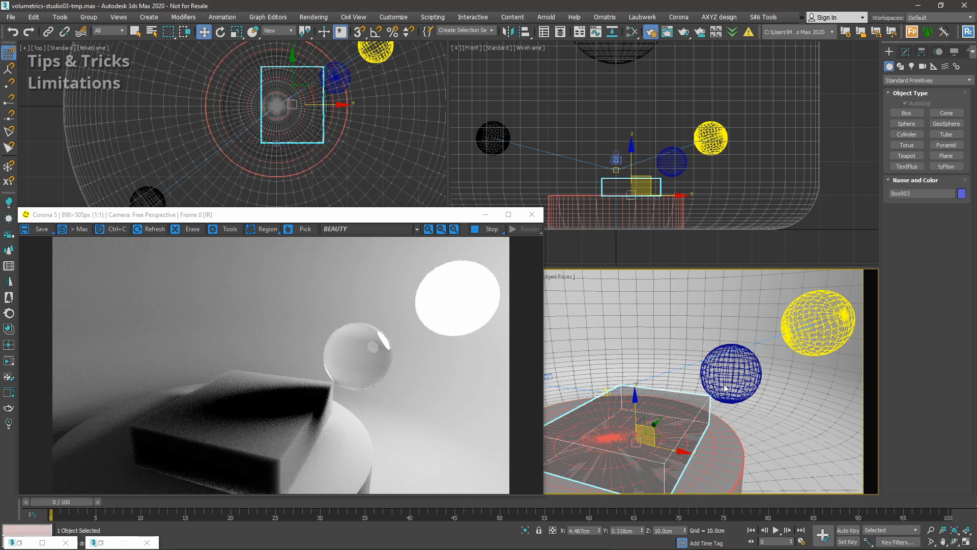
middle_drag(769, 377, 766, 364)
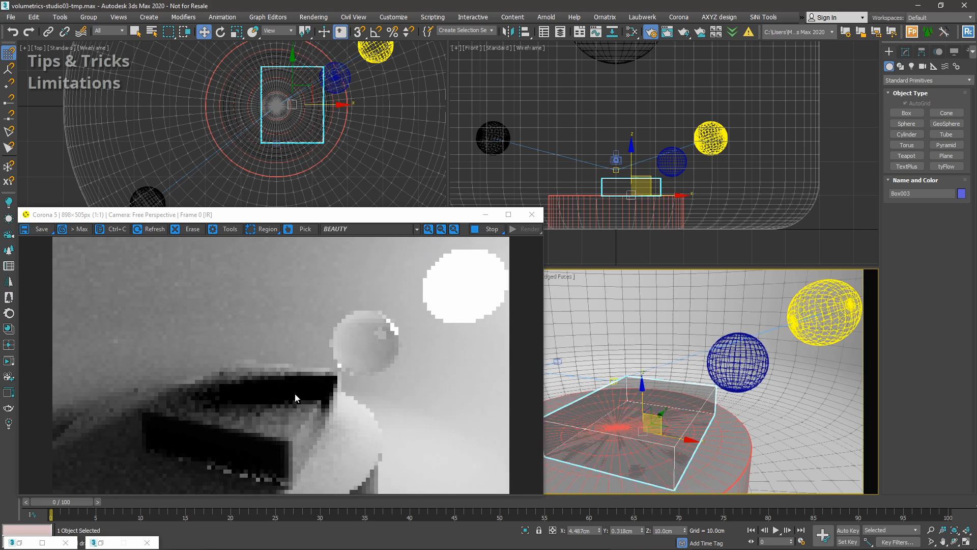
Set the volumetric material's absorption distance to 15 cm, disable Single bounce only and minimize the material editor.
key(m)
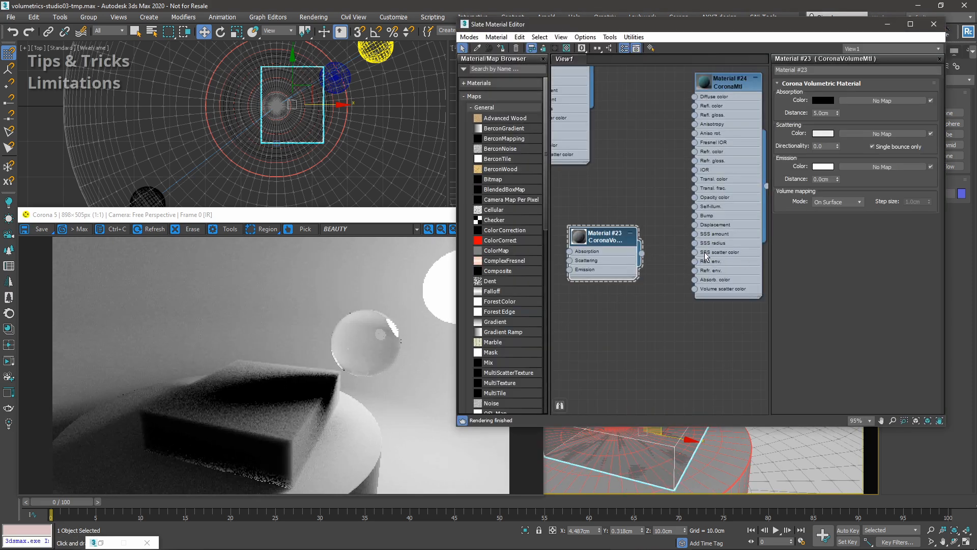
middle_drag(719, 166, 703, 208)
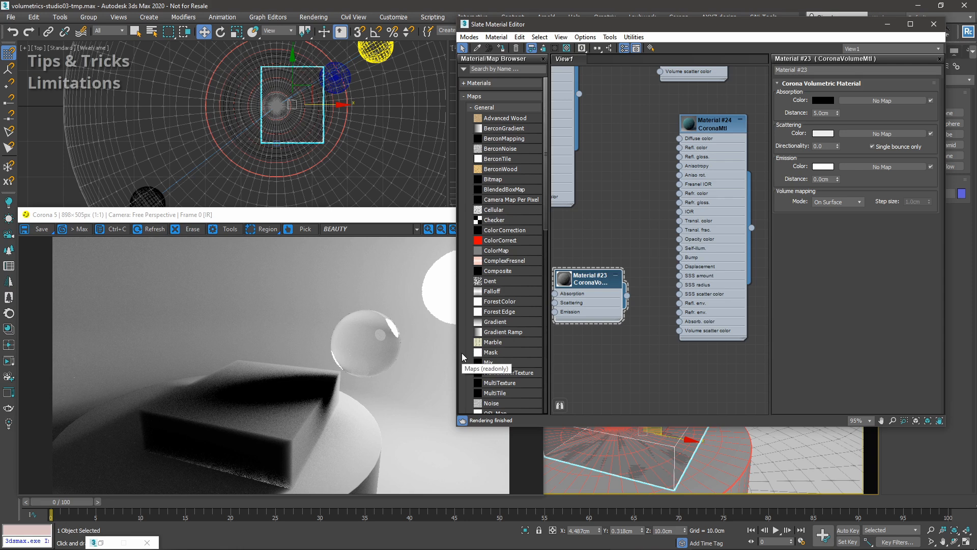
middle_drag(693, 293, 702, 317)
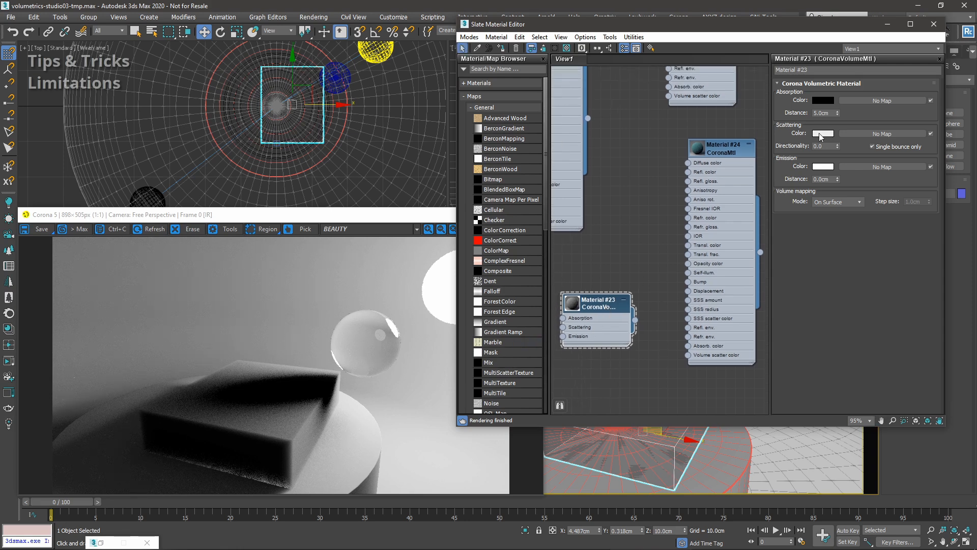
click(824, 113)
text(15)
key(Return)
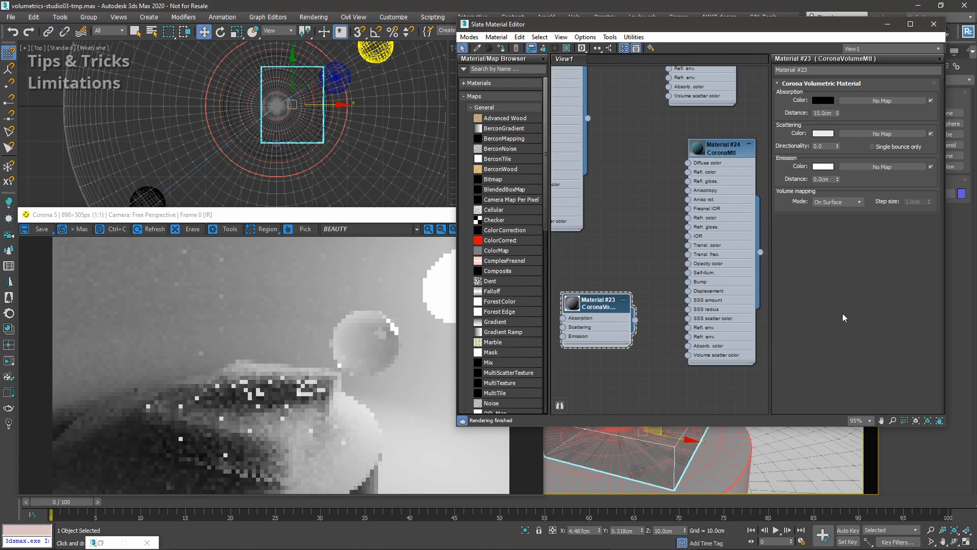
click(887, 23)
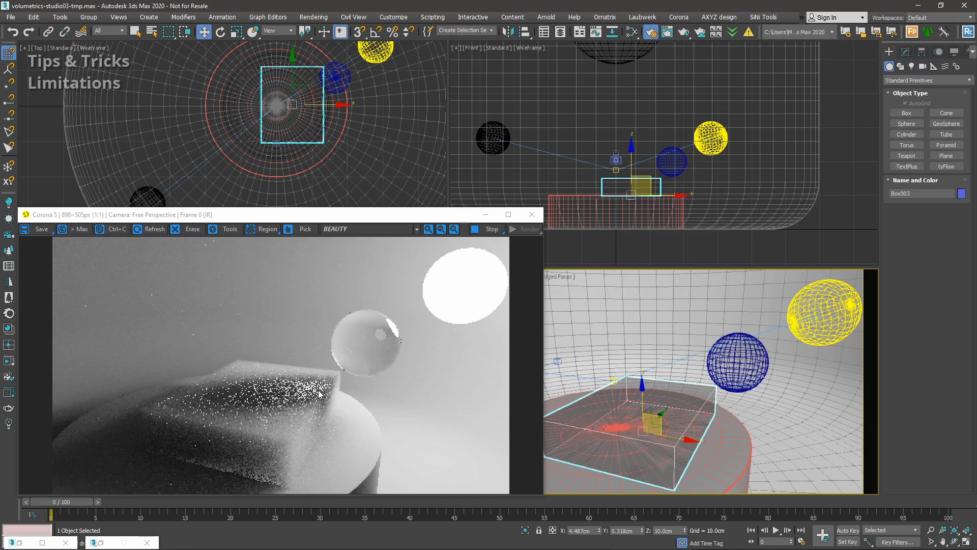
Examine the box's volumetric noise up close in the render, and hide the box.
scroll(296, 401, up, 1)
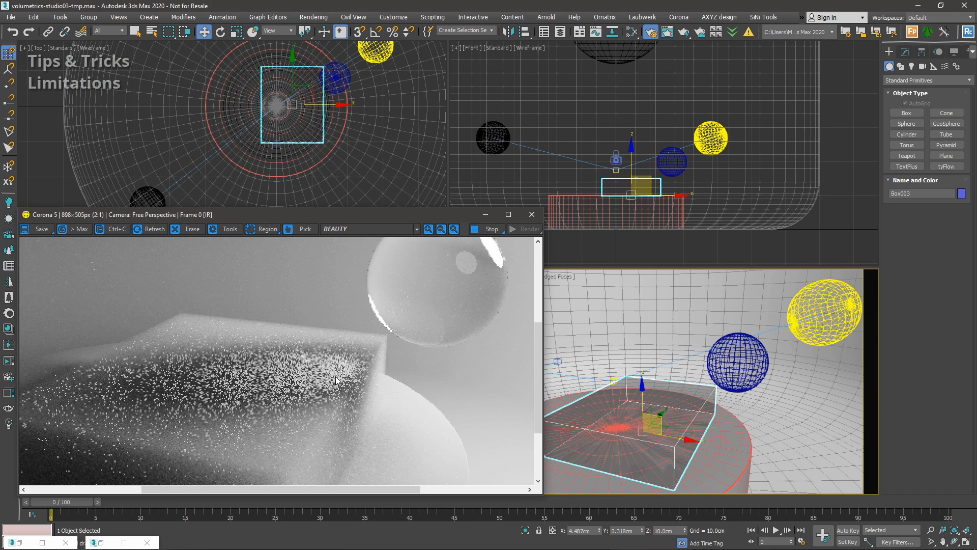
scroll(334, 377, down, 1)
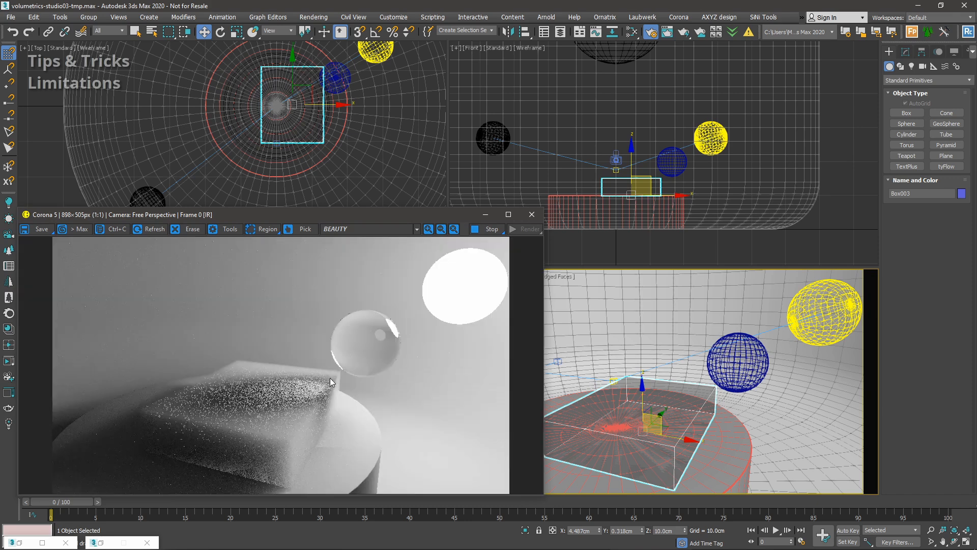
right_click(685, 389)
click(717, 356)
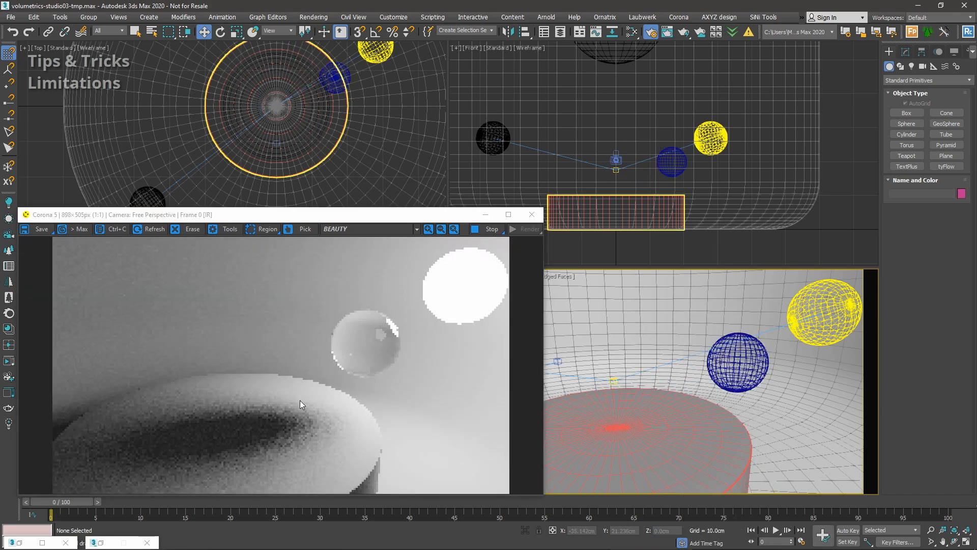
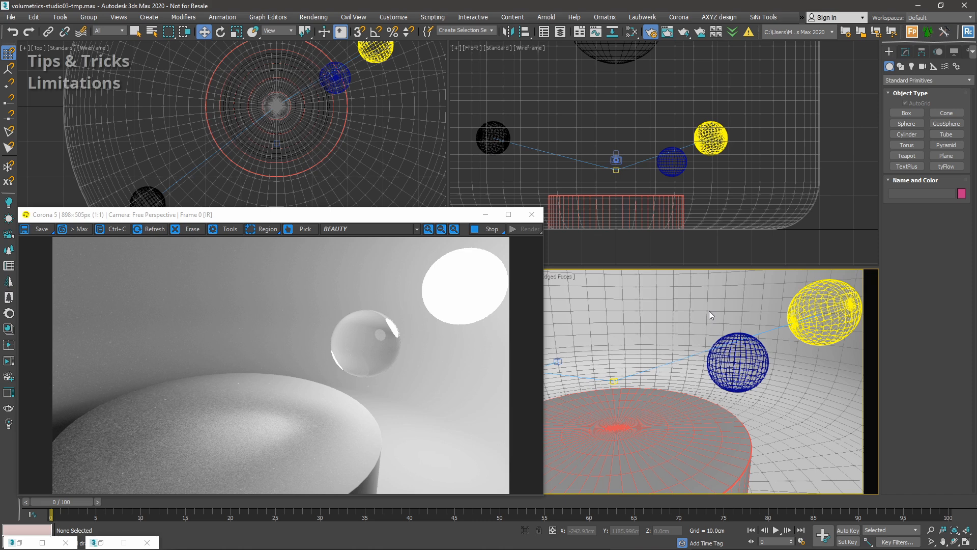
Close the Corona frame buffer and open godrays.max without saving the current scene's changes.
mouse_move(272, 213)
mouse_down()
mouse_move(299, 193)
mouse_move(283, 200)
mouse_up()
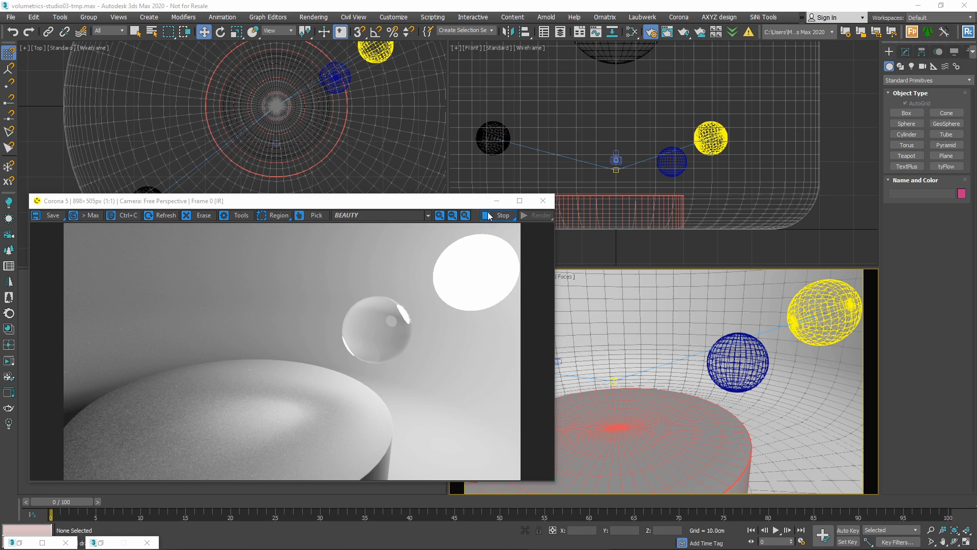
click(543, 201)
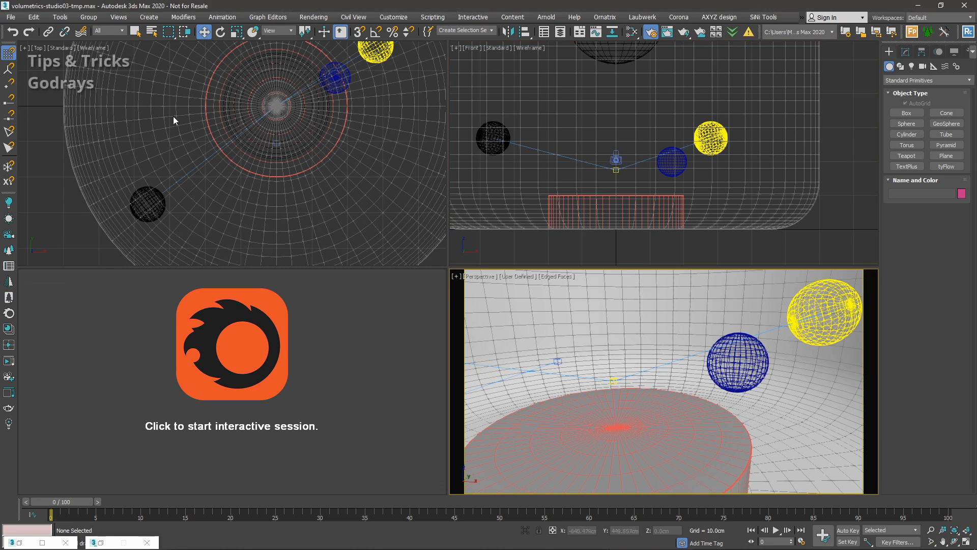
click(10, 17)
click(20, 46)
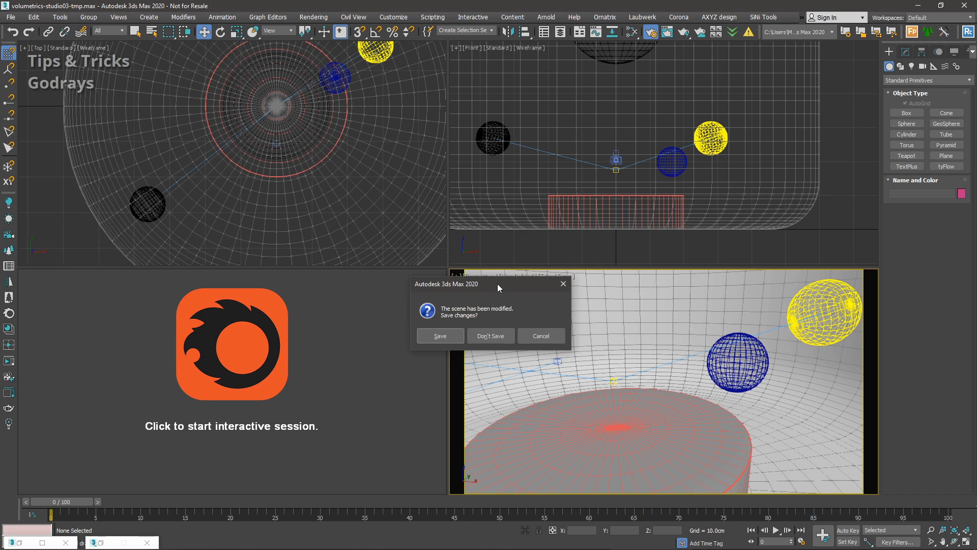
drag(497, 283, 502, 298)
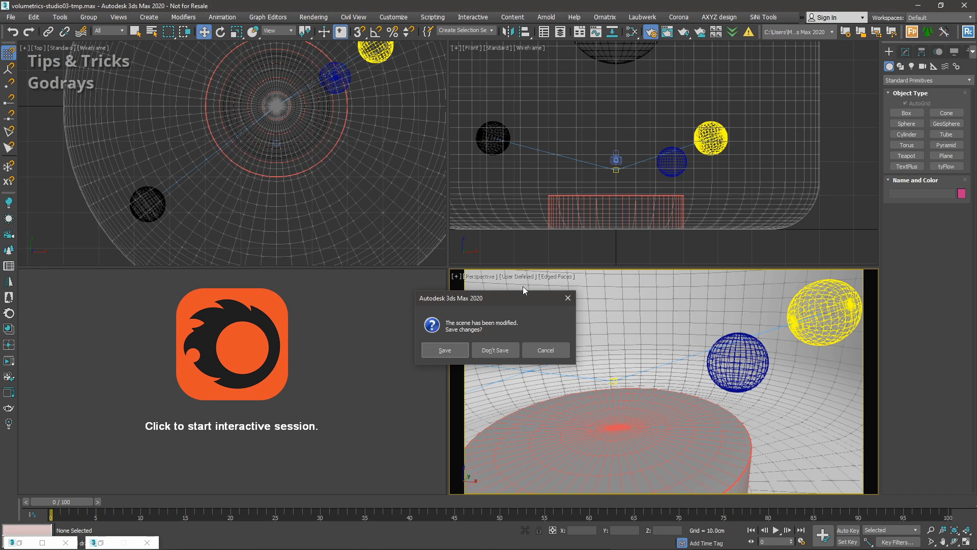
click(492, 352)
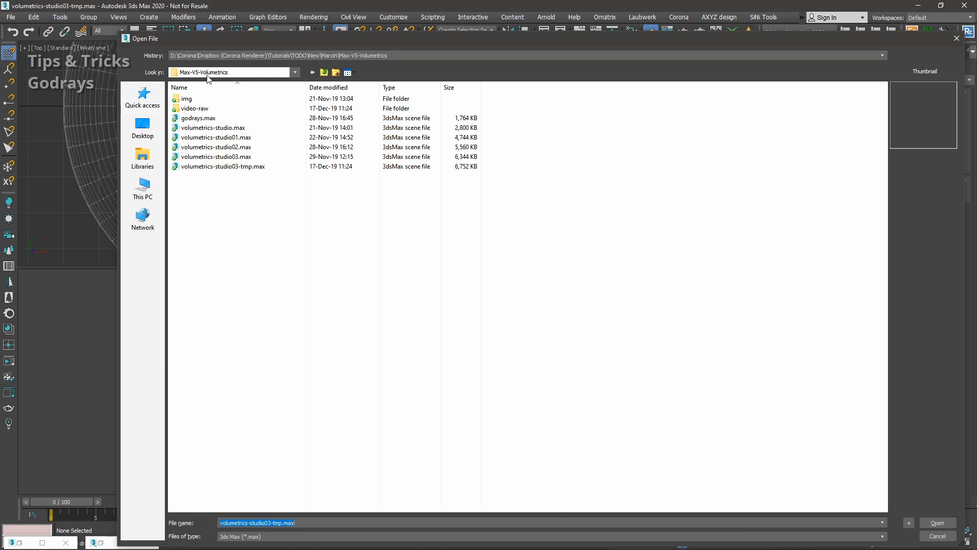
click(219, 118)
click(937, 522)
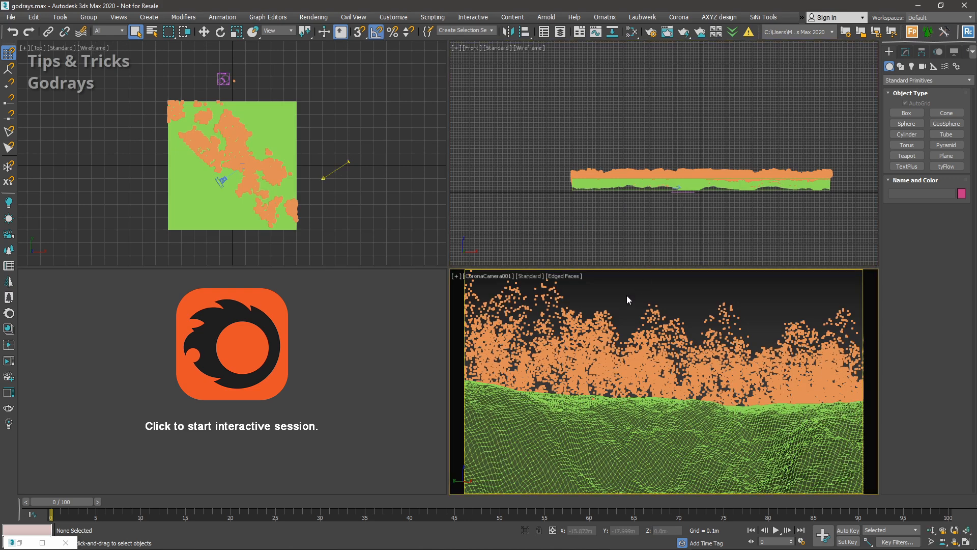
Switch the CoronaCamera001 viewport to Perspective and frame the whole godrays scene.
key(p)
key(z)
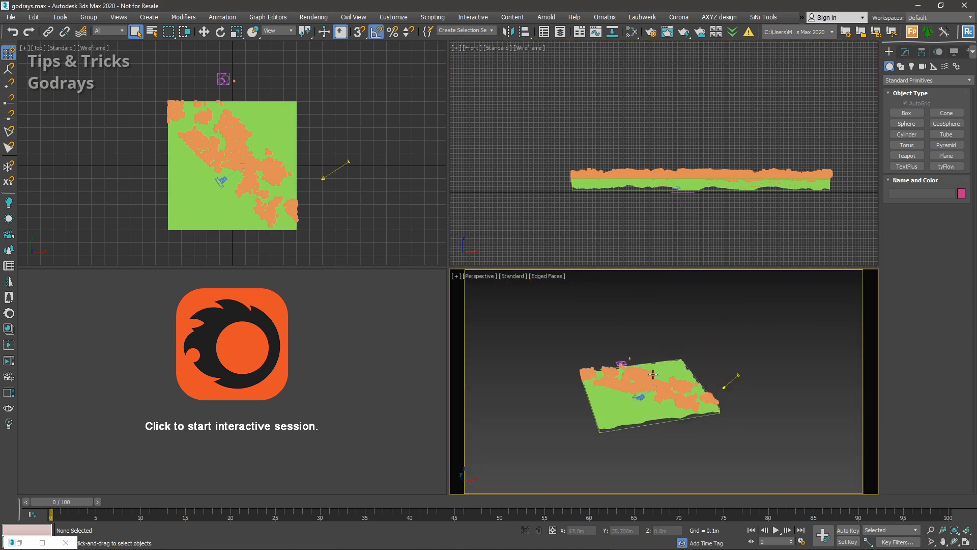
Turn off edged faces, examine the terrain, trees and camera placement up close, and return the viewport to CoronaCamera001.
scroll(656, 374, up, 3)
key(F4)
scroll(641, 376, up, 3)
alt+middle_drag(643, 435, 641, 413)
scroll(633, 417, up, 5)
alt+middle_drag(642, 379, 647, 402)
scroll(645, 406, down, 3)
scroll(648, 402, up, 2)
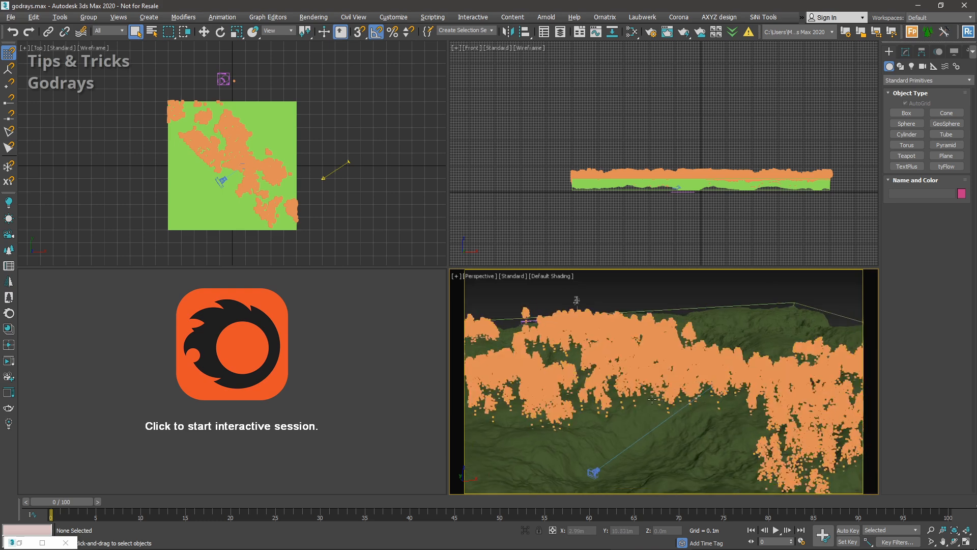
key(c)
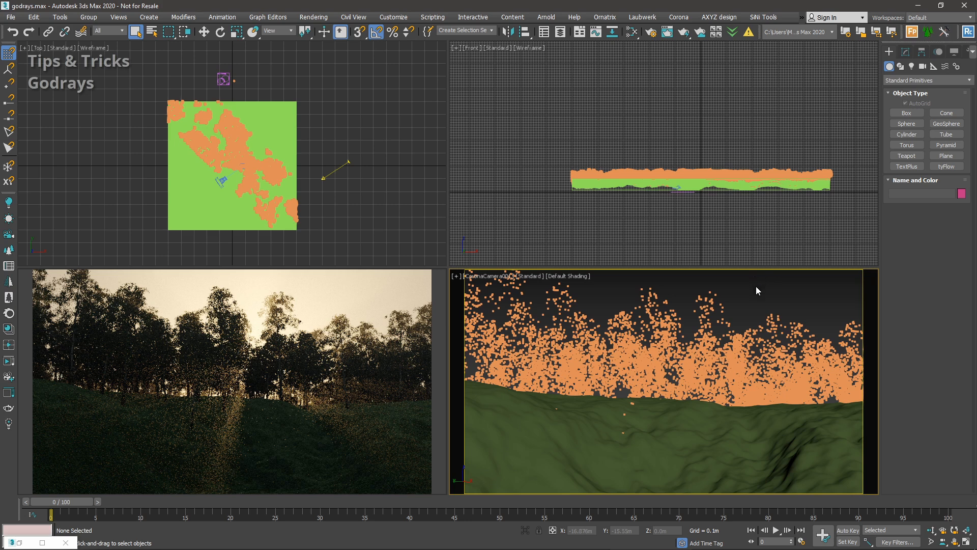
Try rotating CoronaSun001 to a higher angle using the Top and Front viewports.
click(338, 170)
click(905, 51)
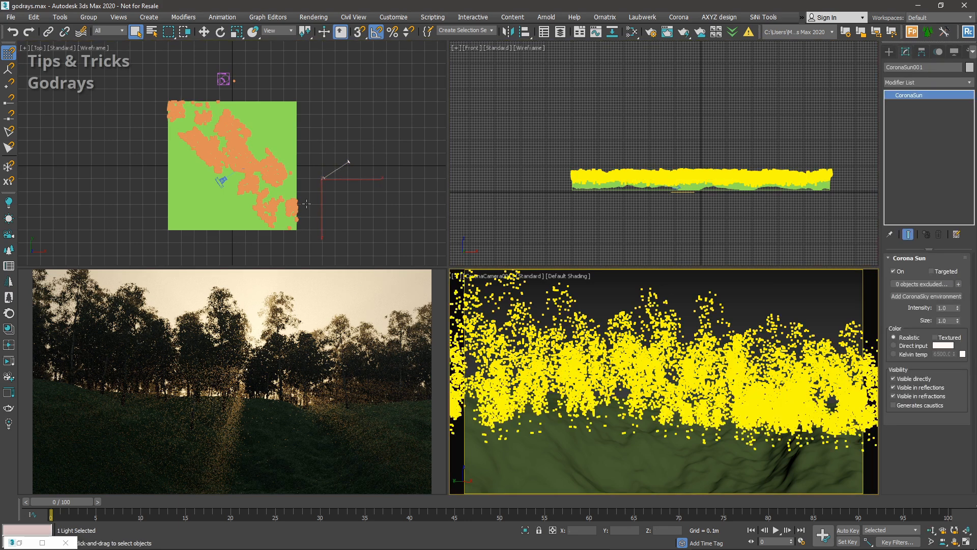
scroll(294, 194, up, 2)
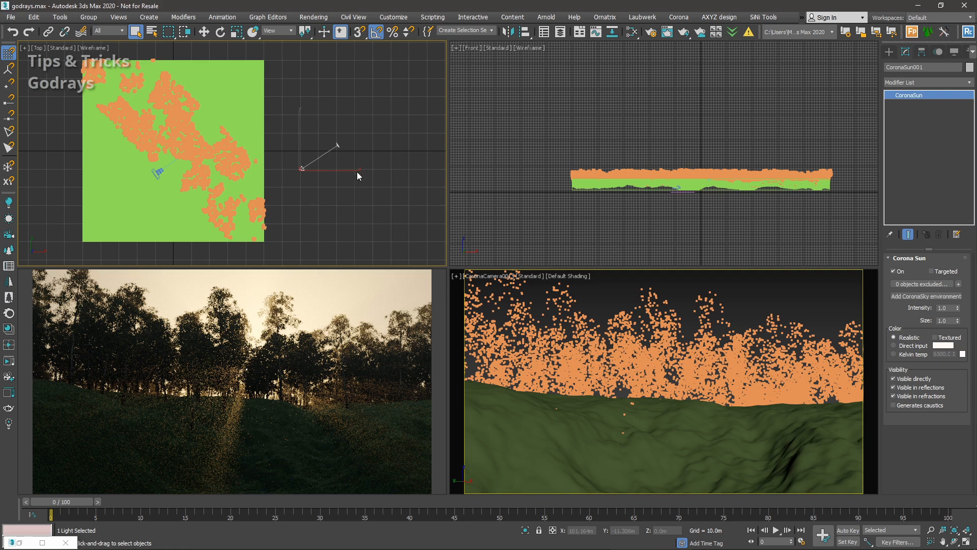
key(e)
drag(316, 153, 290, 159)
scroll(711, 158, down, 3)
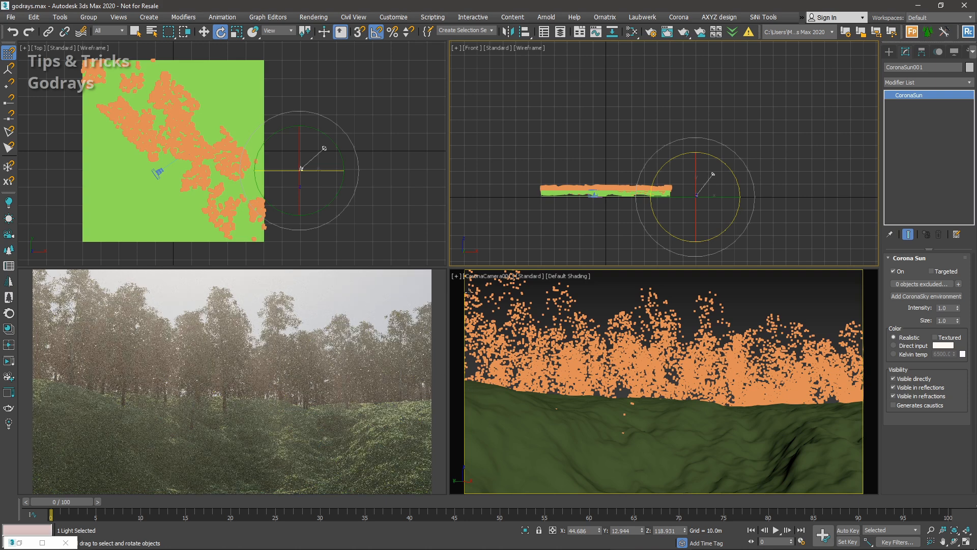
drag(697, 136, 726, 197)
scroll(735, 220, up, 4)
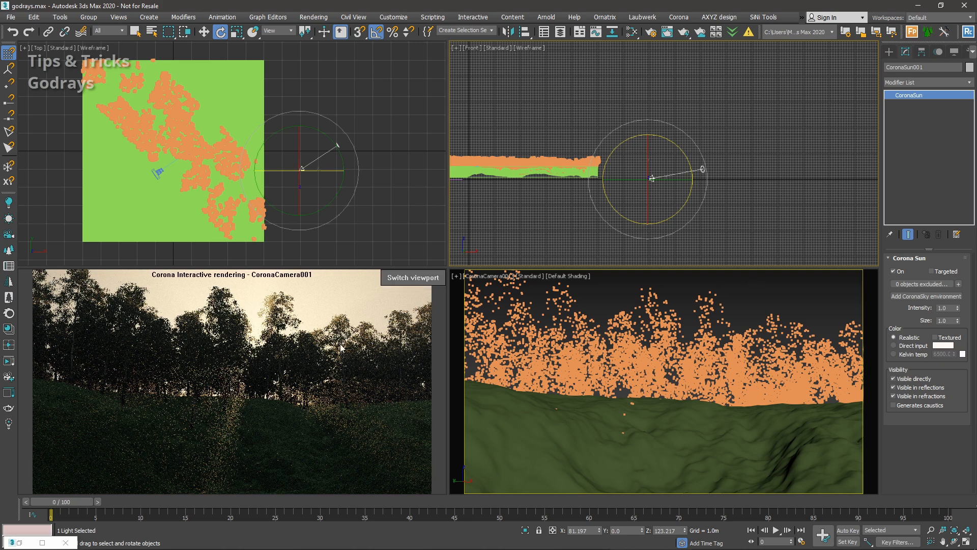
Disable the Skylight environment map in the environment settings and put the dialog away.
click(783, 297)
key(8)
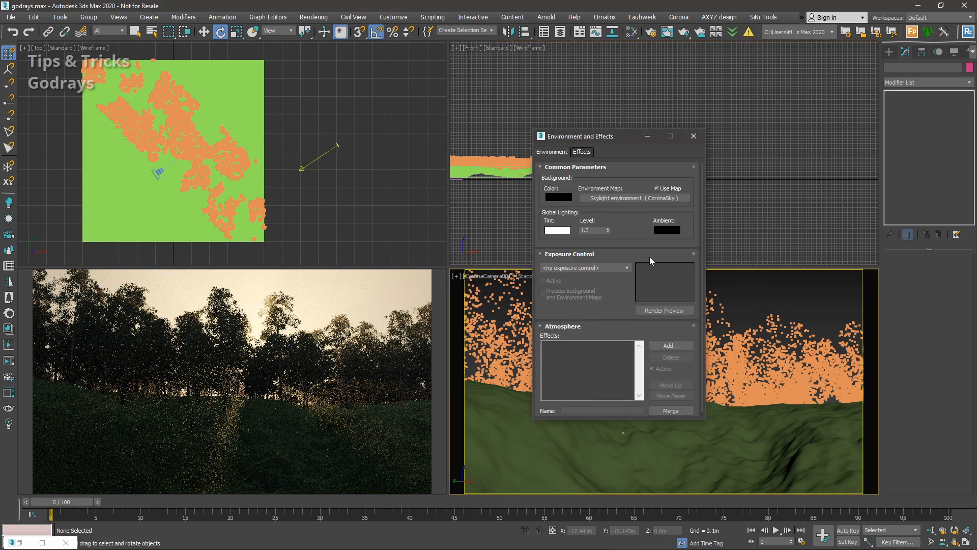
click(656, 188)
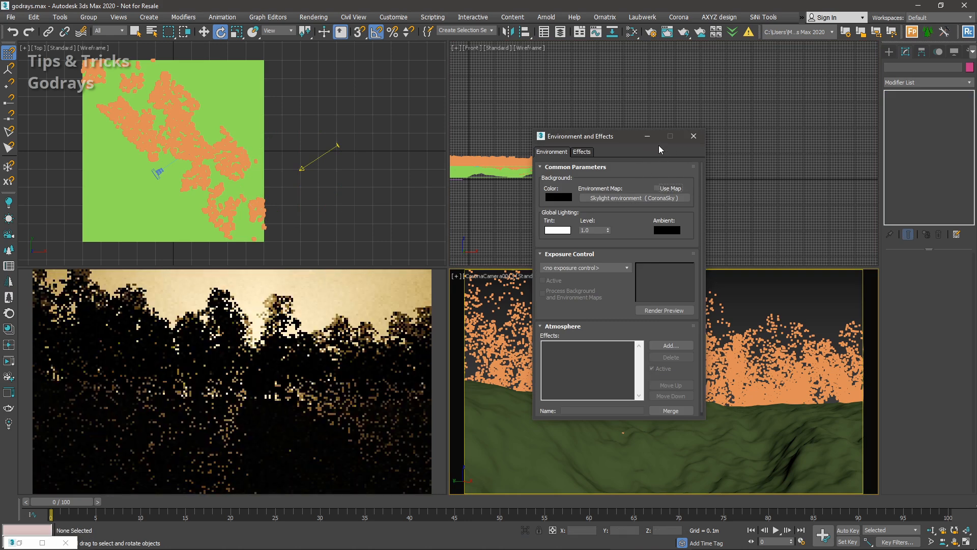
key(8)
Set CoronaSun001's size to 32 and hide the tree scatter.
click(679, 174)
double_click(949, 322)
text(32)
key(Return)
click(745, 350)
right_click(745, 350)
click(767, 316)
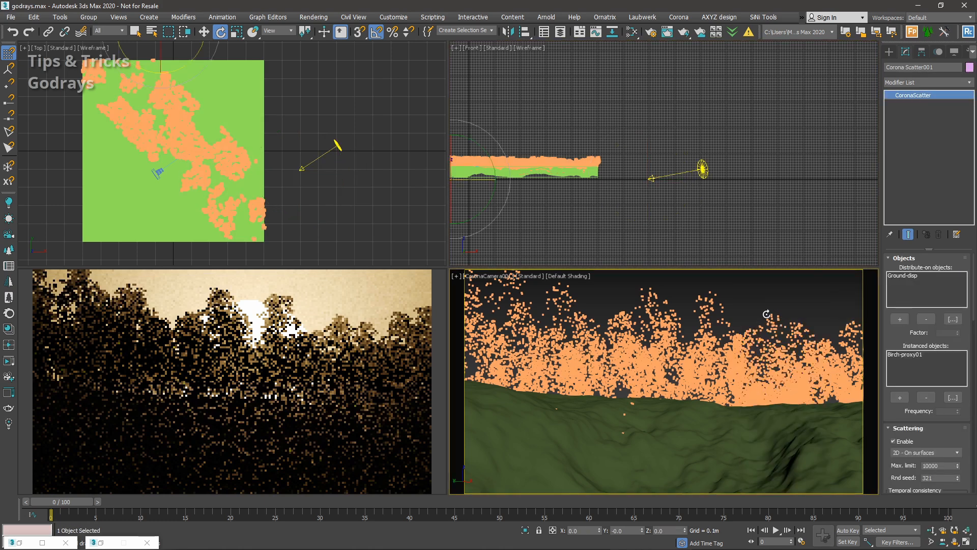
Set the reference coordinate system to Local and rotate CoronaSun001 5 degrees about its local X axis.
click(704, 170)
scroll(668, 166, up, 2)
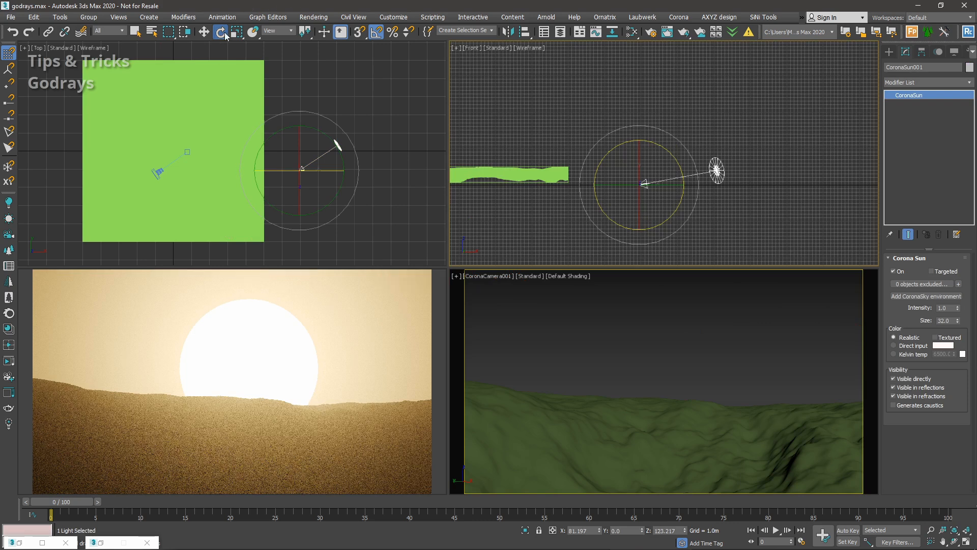
click(277, 31)
click(275, 67)
scroll(303, 170, up, 2)
click(314, 158)
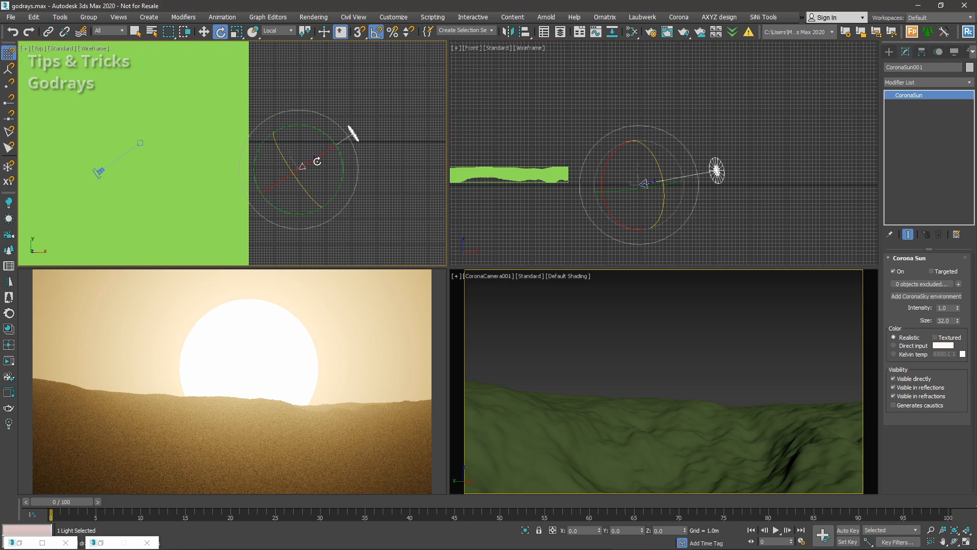
drag(317, 162, 316, 159)
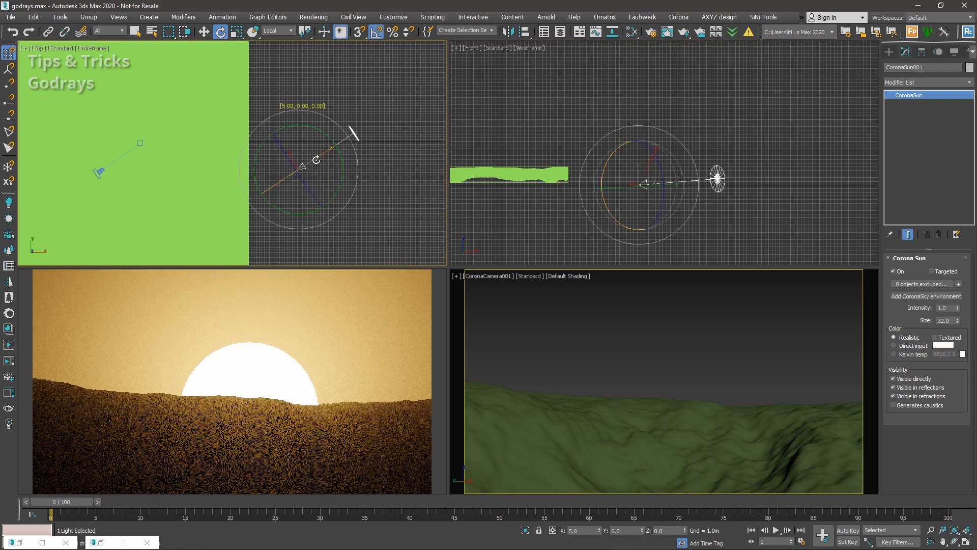
Turn off angle snap and fine-tune the sun's local X tilt so most of its disc sits above the horizon.
middle_drag(647, 153, 650, 151)
key(a)
scroll(280, 179, up, 3)
drag(285, 174, 281, 177)
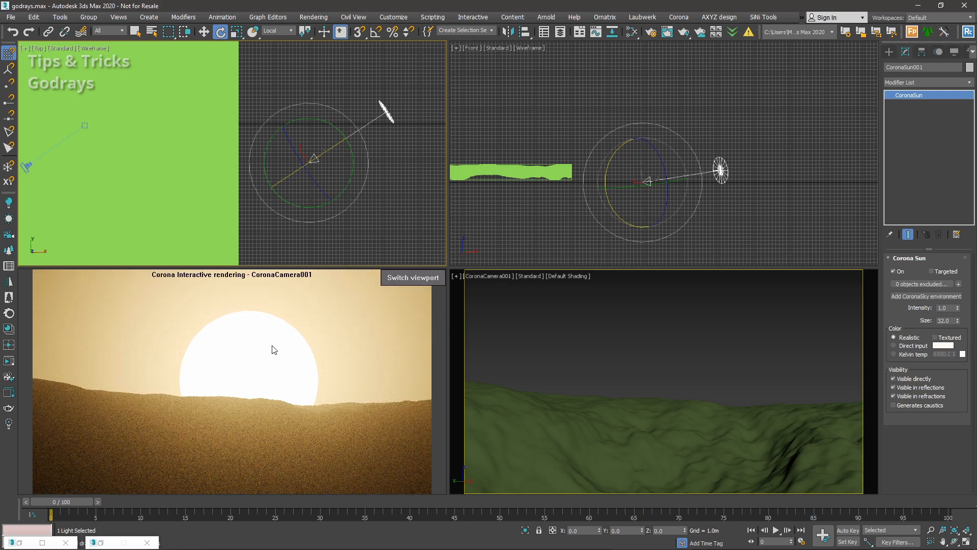
Reduce CoronaSun001's size to 1.
double_click(945, 321)
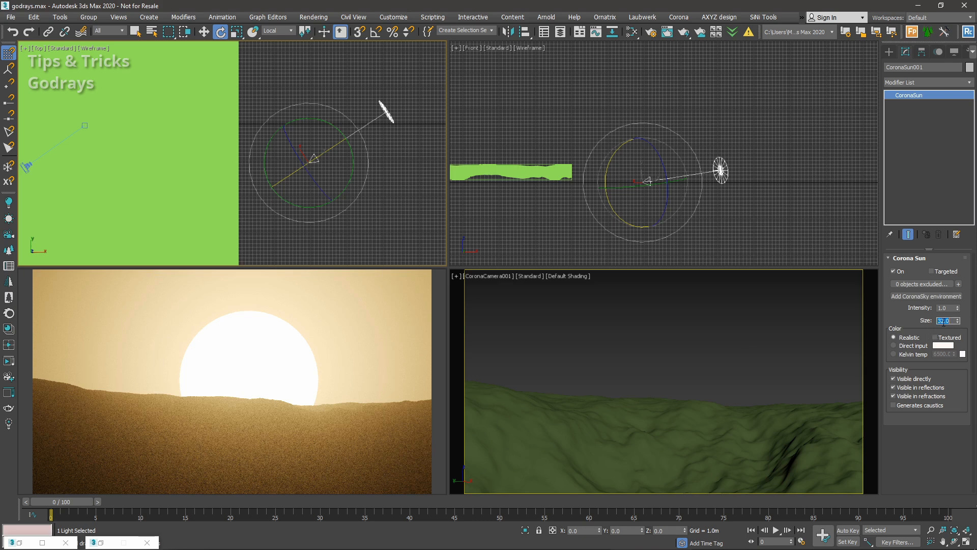
text(2)
key(Return)
text(1)
key(Return)
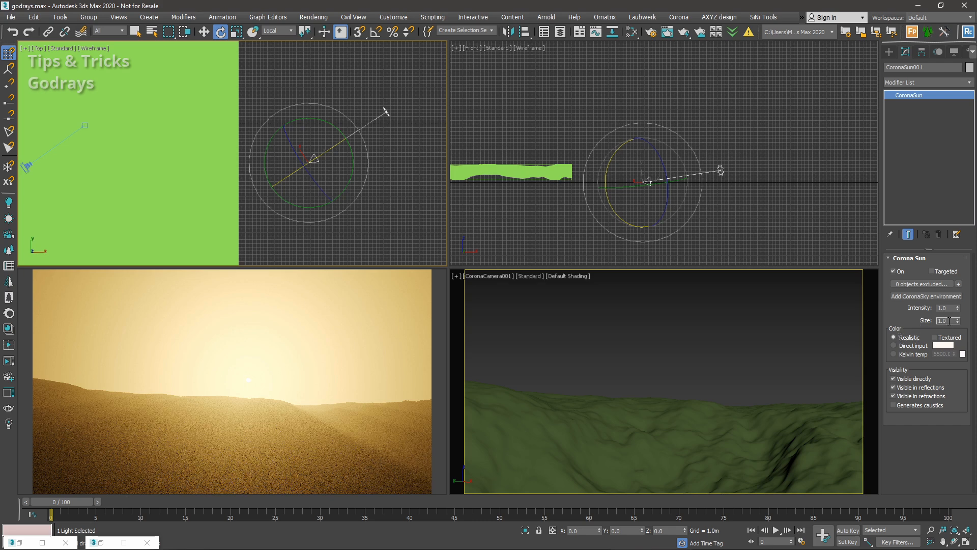
mouse_move(301, 425)
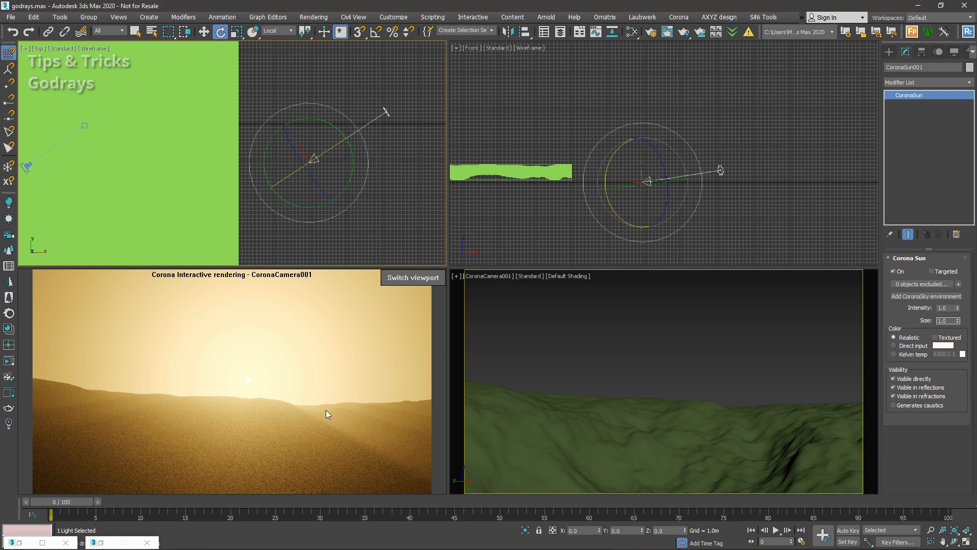
Unhide the tree scatter by name.
click(596, 306)
right_click(600, 314)
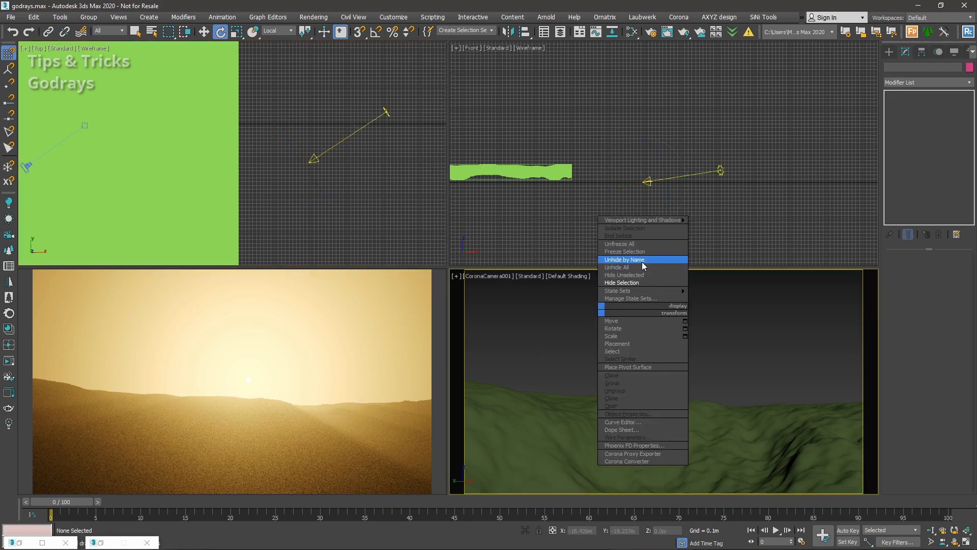
click(643, 263)
double_click(55, 72)
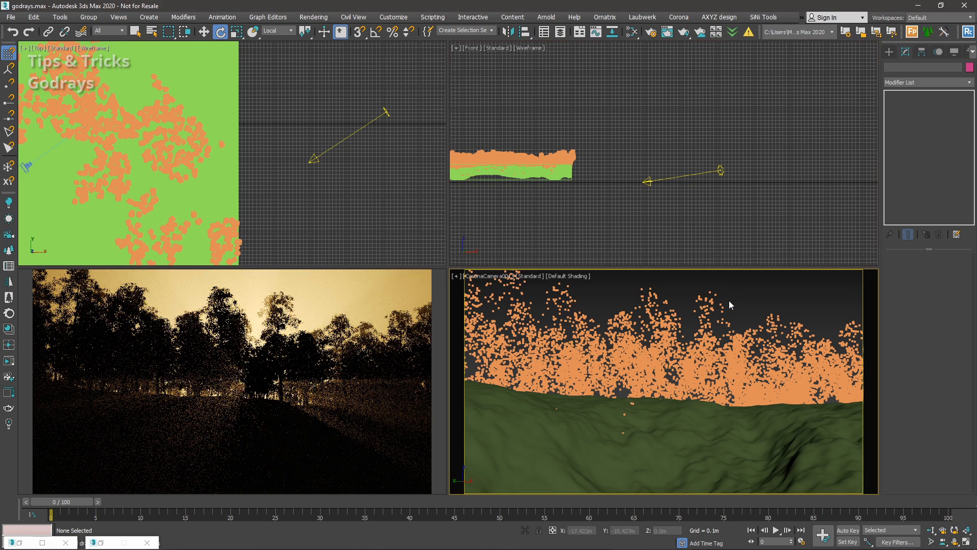
Examine the godrays and trees from several Perspective angles, and return the viewport to CoronaCamera001.
key(p)
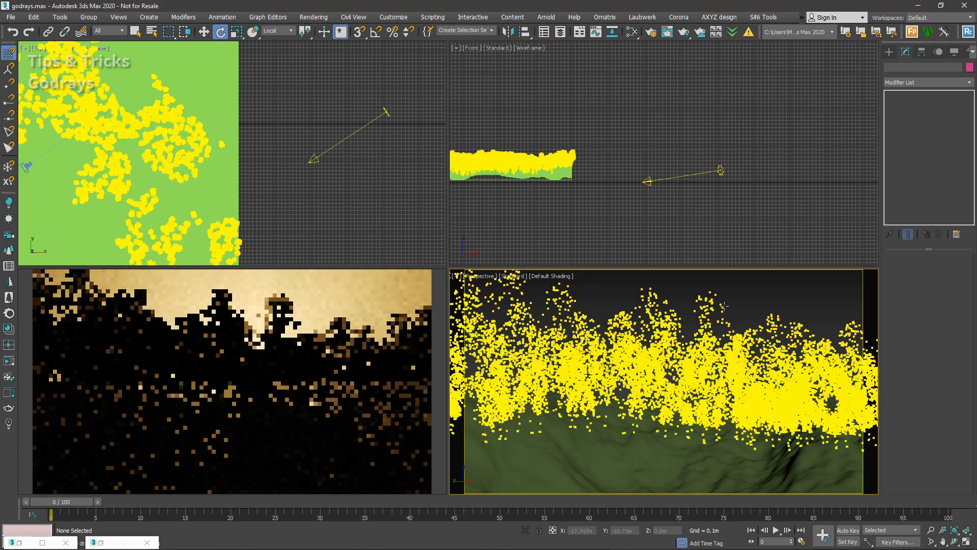
alt+middle_drag(741, 341, 742, 382)
scroll(742, 382, down, 5)
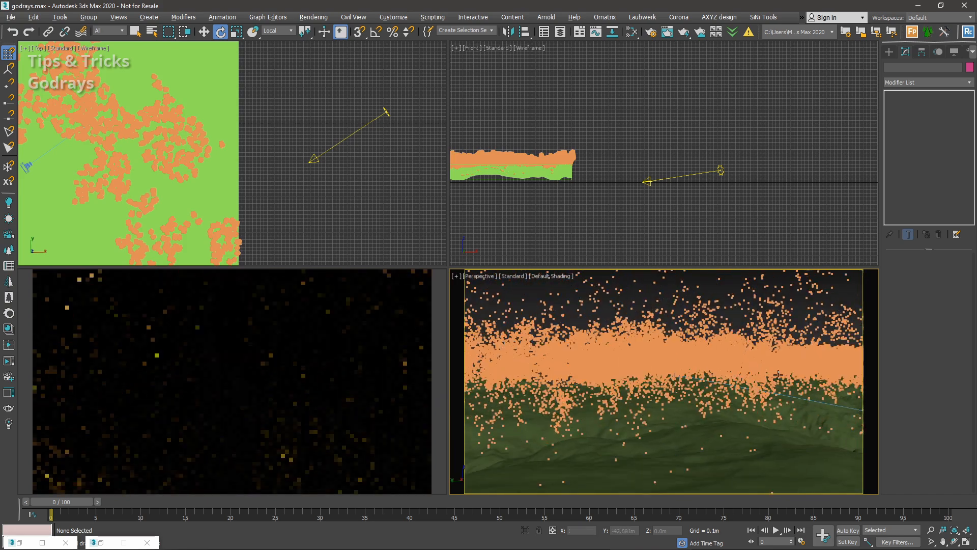
middle_drag(543, 384, 598, 380)
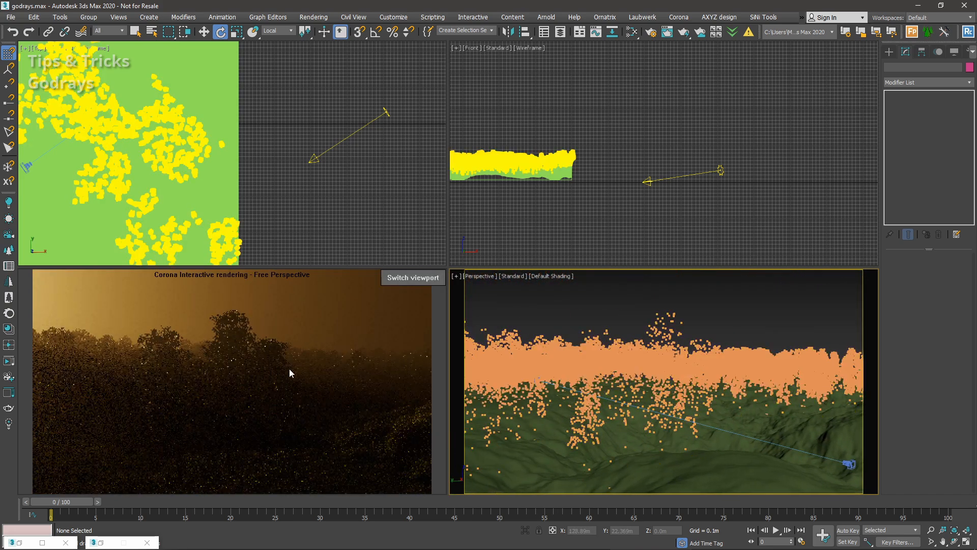
alt+middle_drag(700, 413, 704, 362)
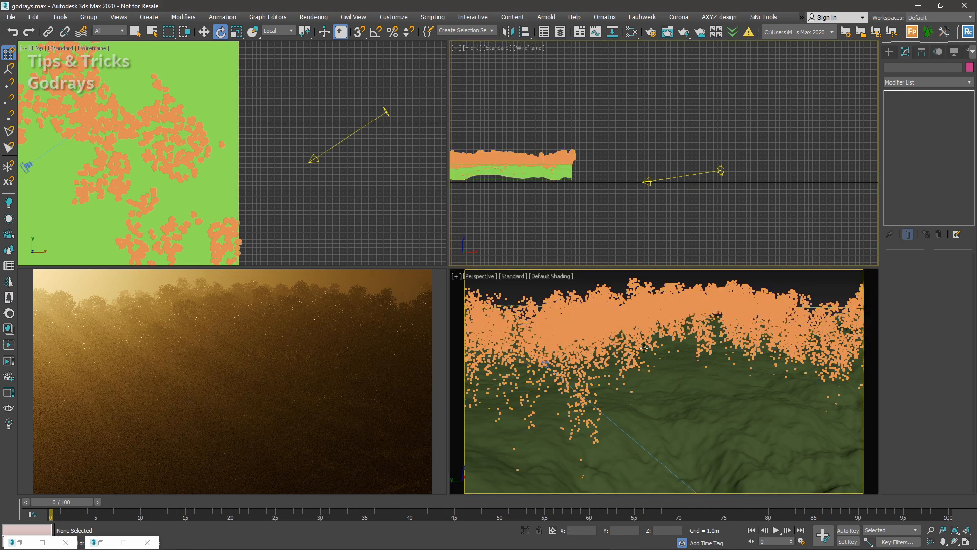
key(c)
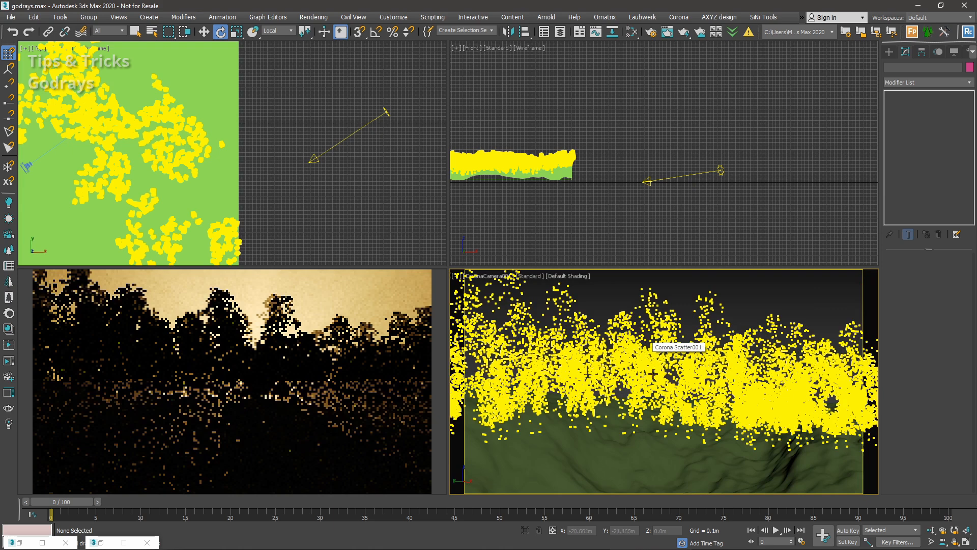
key(p)
alt+middle_drag(731, 379, 704, 385)
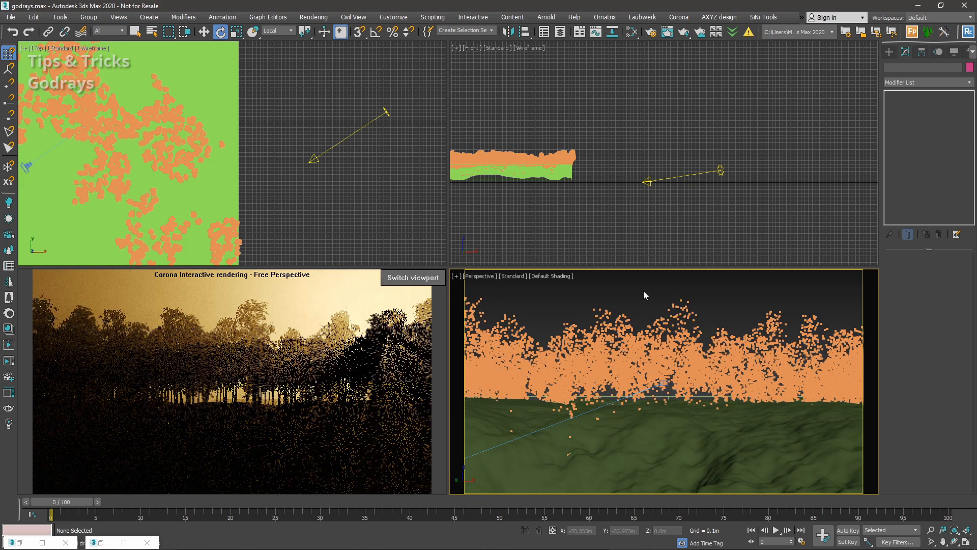
key(c)
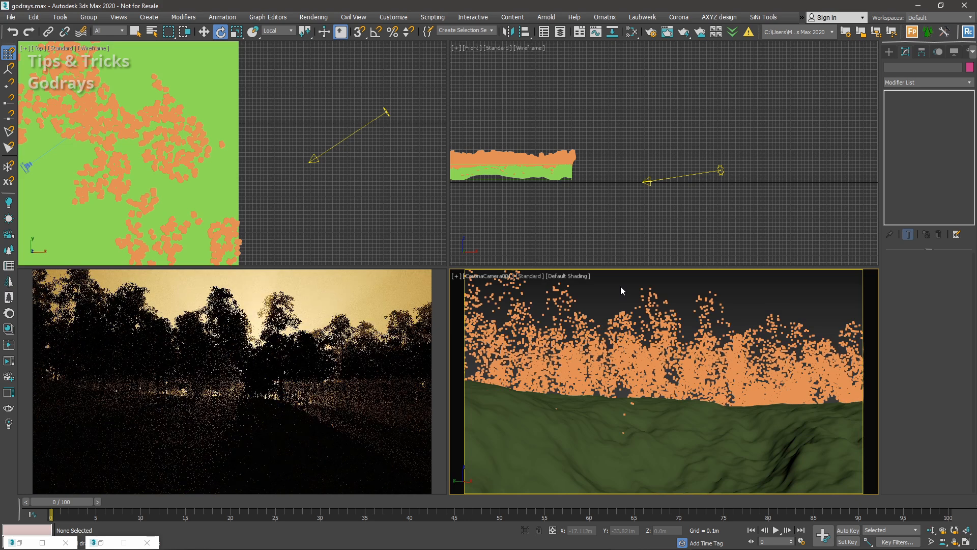
Enable the Skylight environment map again in the environment settings and minimize the dialog.
key(8)
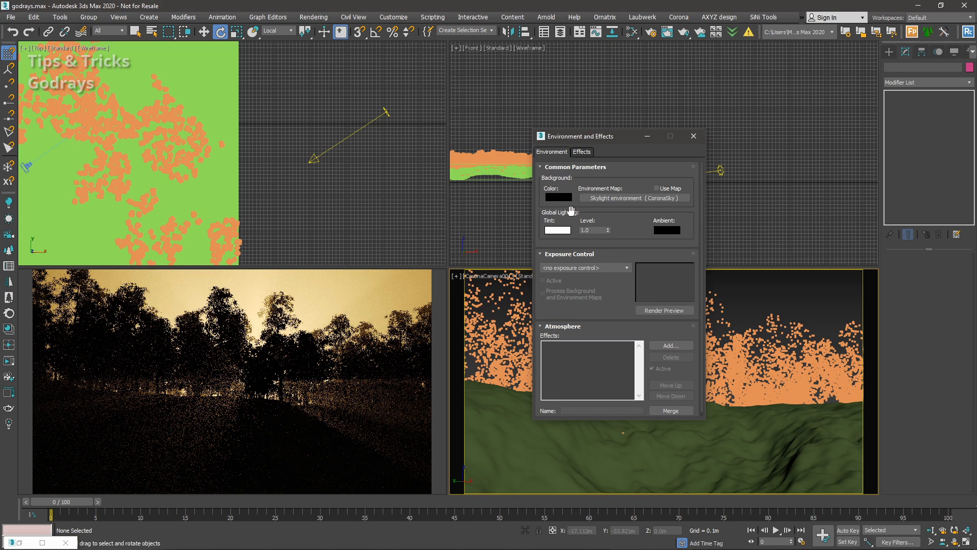
click(660, 189)
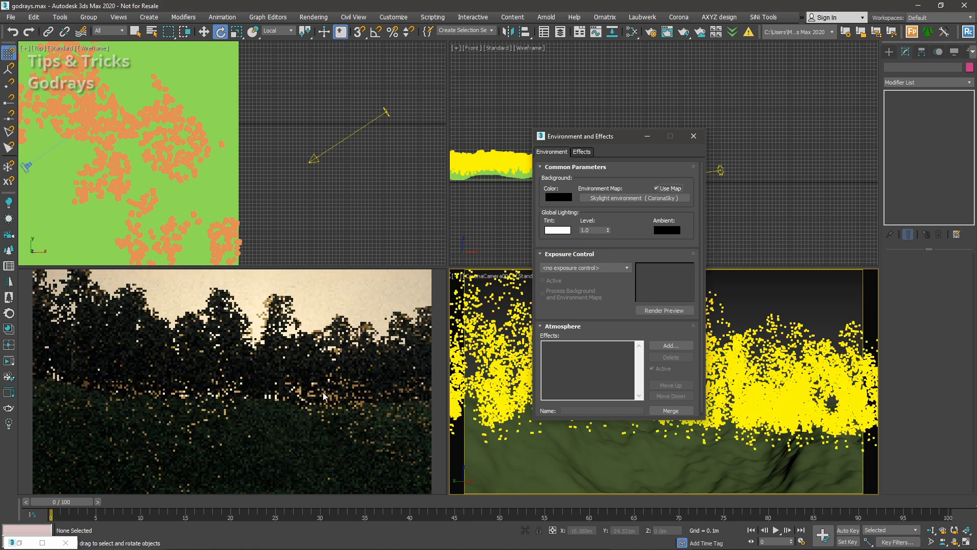
click(646, 136)
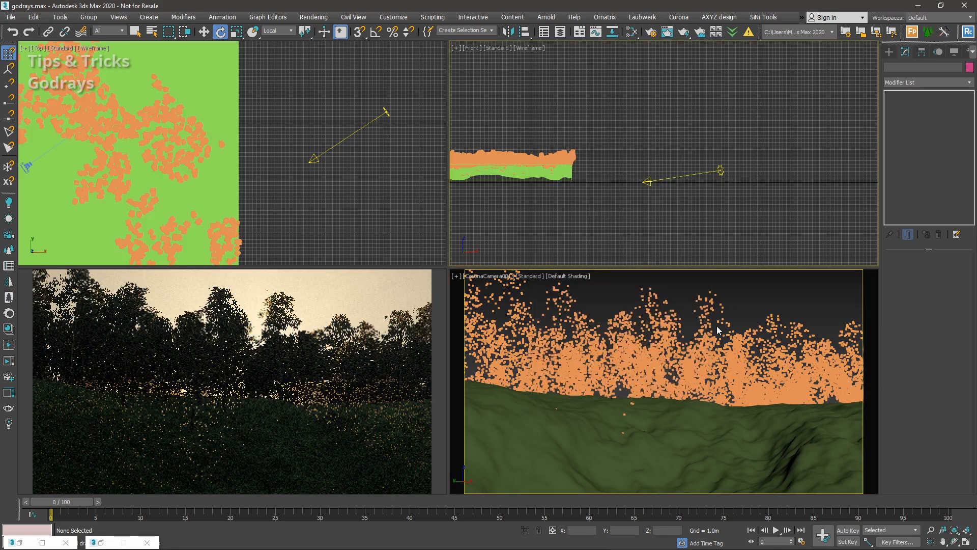
Bring the Skylight environment CoronaSky map into the Slate Material Editor, close the environment settings and display the map's parameters.
key(m)
drag(594, 23, 216, 63)
key(m)
key(m)
key(8)
drag(621, 201, 319, 150)
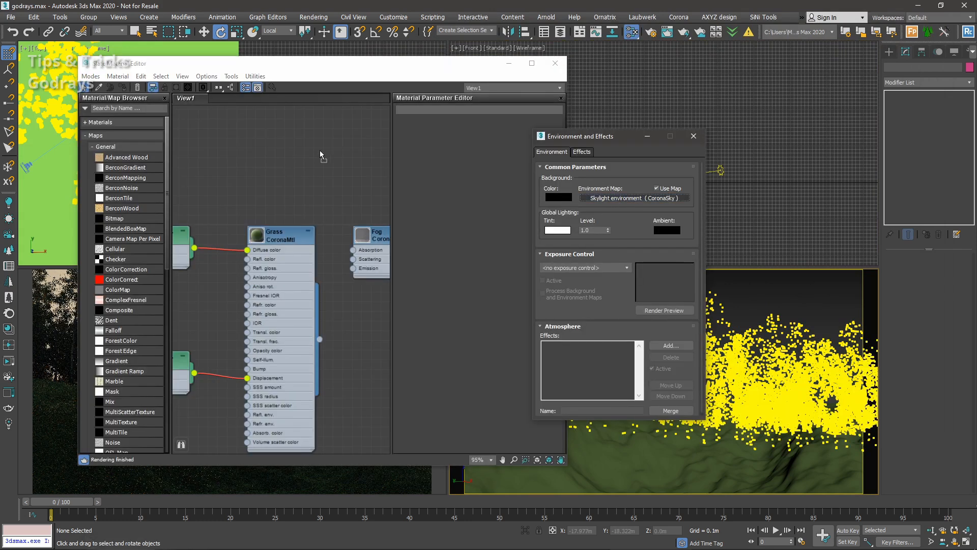
click(299, 299)
click(692, 137)
drag(204, 63, 544, 87)
double_click(630, 306)
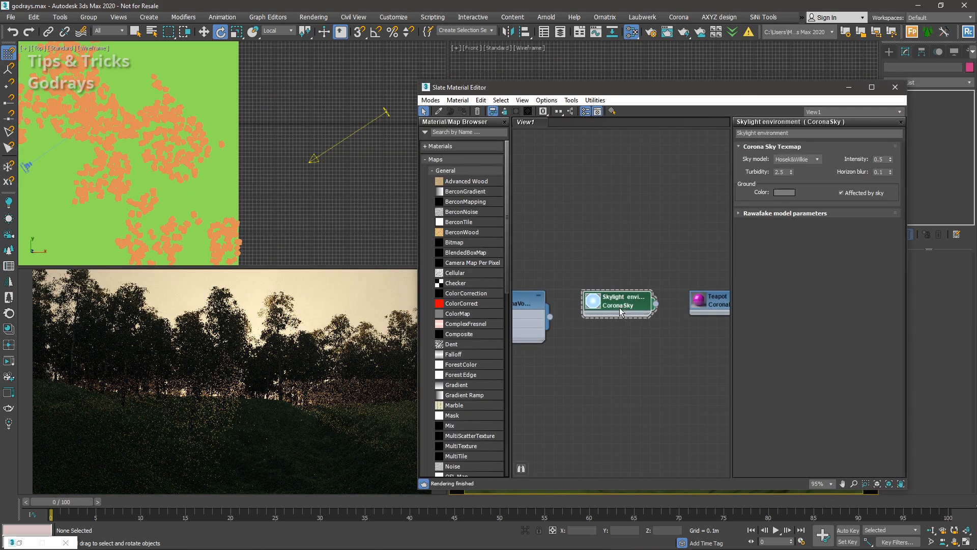
Try raising the CoronaSky map's intensity to 2 and up to 3.
double_click(879, 160)
text(5)
key(Tab)
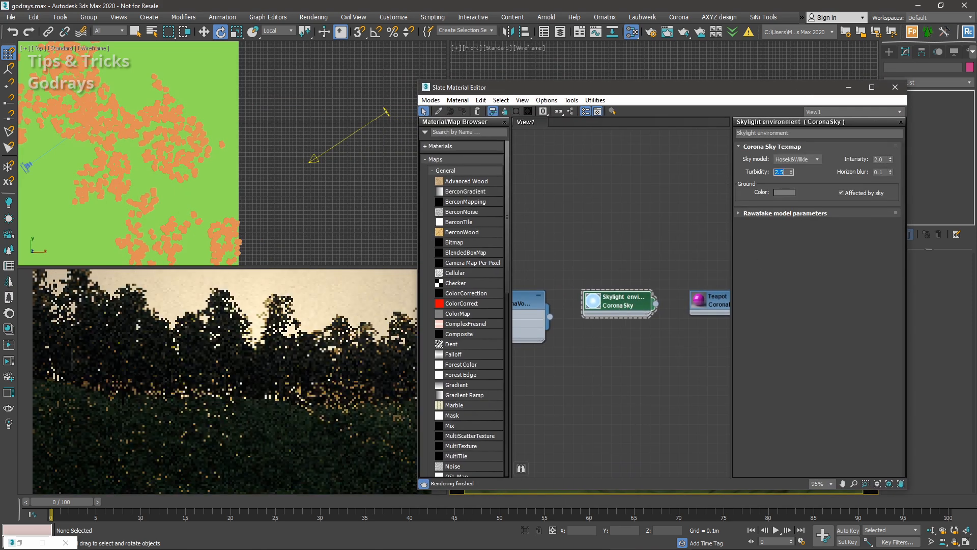
double_click(879, 159)
text(3)
key(Tab)
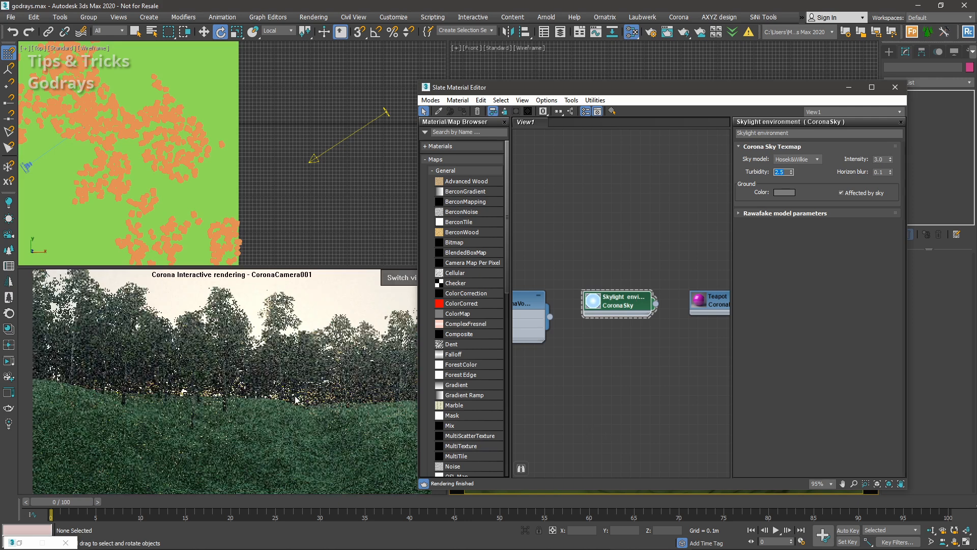
Move the material editor clear of the interactive render and set the CoronaSky map's intensity to 0.5.
drag(809, 90, 858, 77)
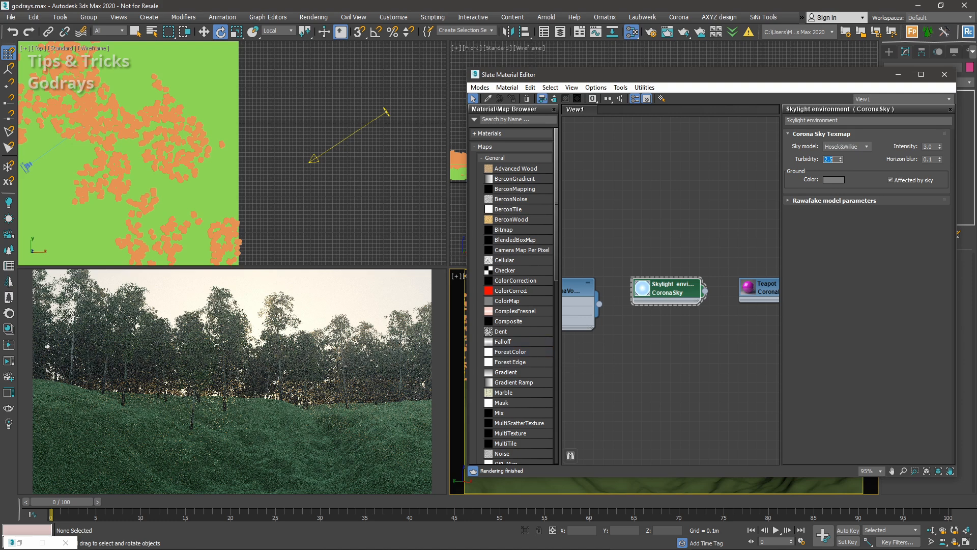
drag(672, 80, 646, 73)
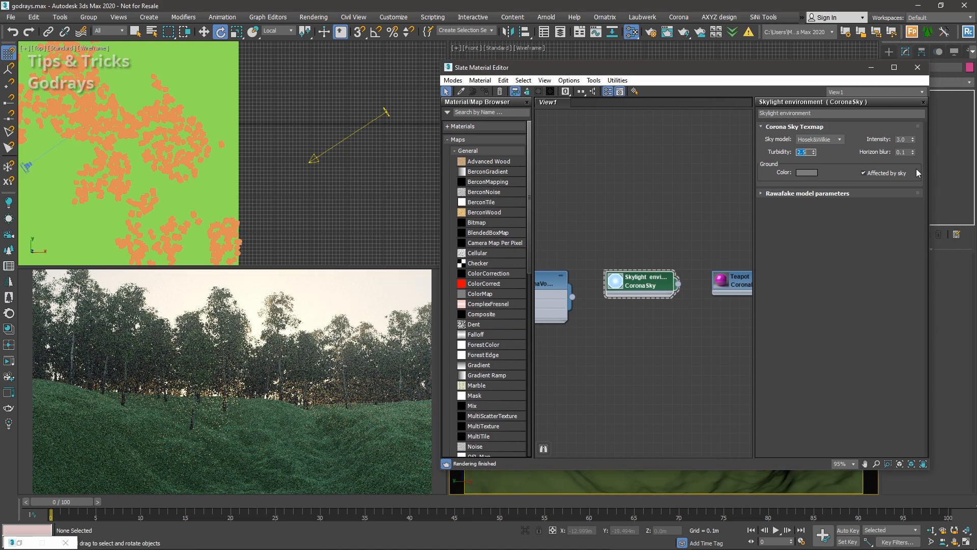
click(901, 139)
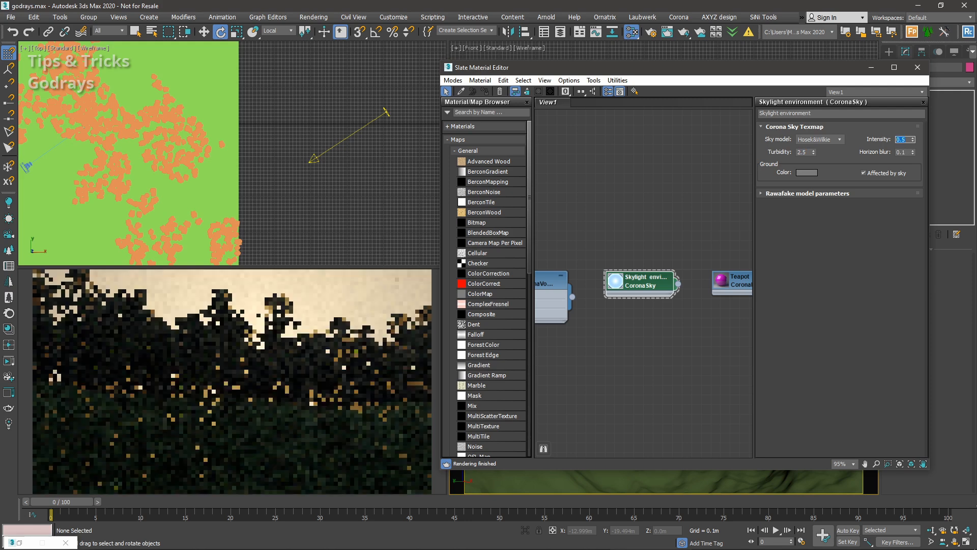
Minimize the material editor, select the CoronaSun to view its parameters, and clear the selection.
click(871, 67)
click(387, 111)
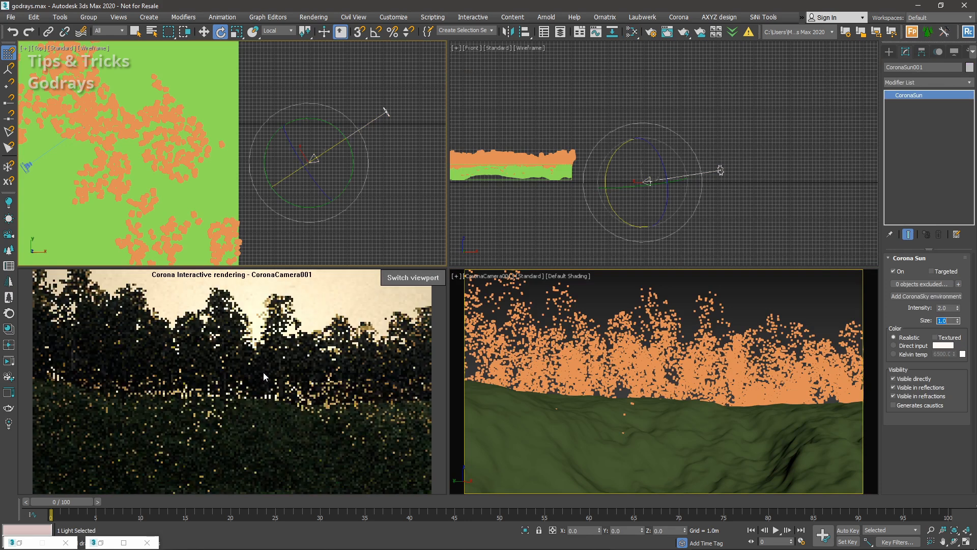
click(772, 288)
click(773, 289)
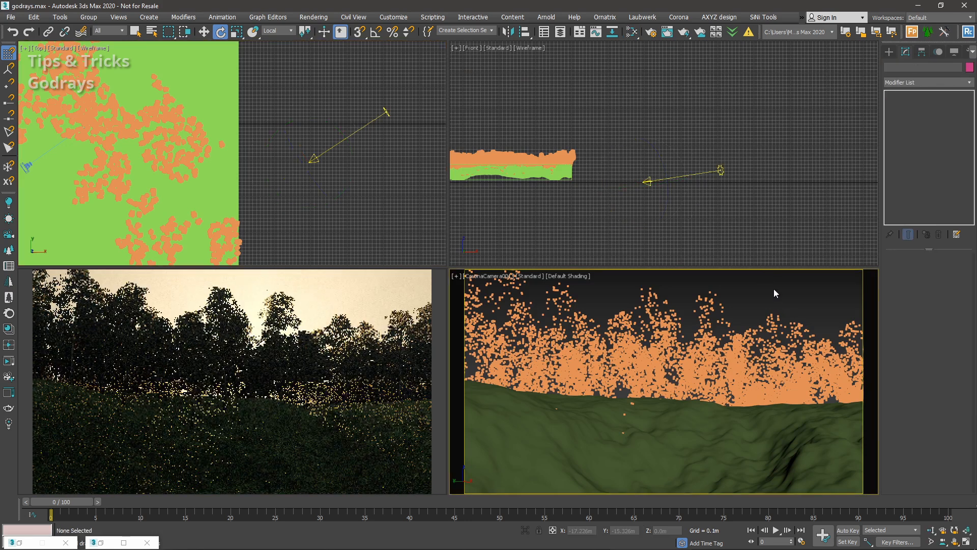
Restore the Slate Material Editor, move it toward the middle of the workspace and open the Render Setup window.
key(m)
middle_drag(622, 281, 625, 311)
scroll(626, 309, down, 4)
scroll(580, 328, up, 5)
drag(640, 64, 533, 43)
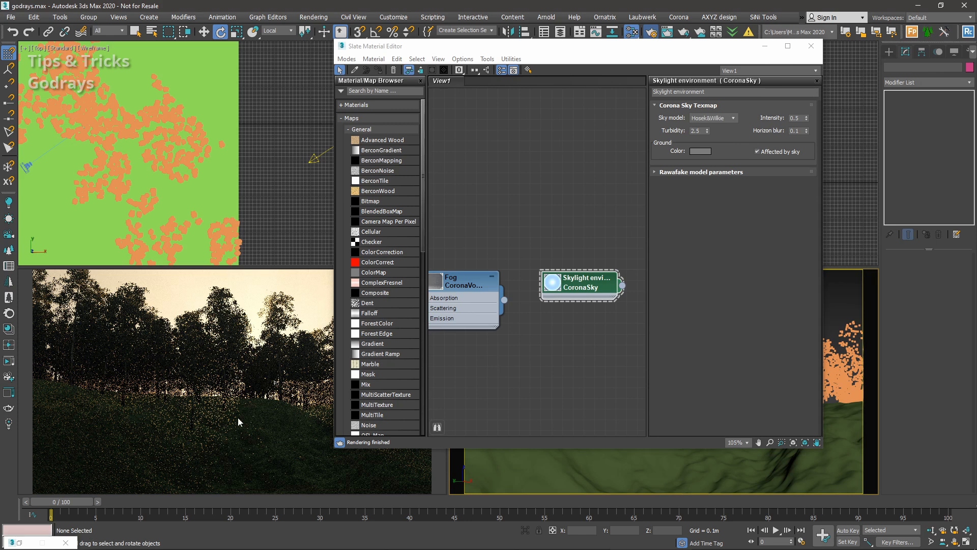
key(F10)
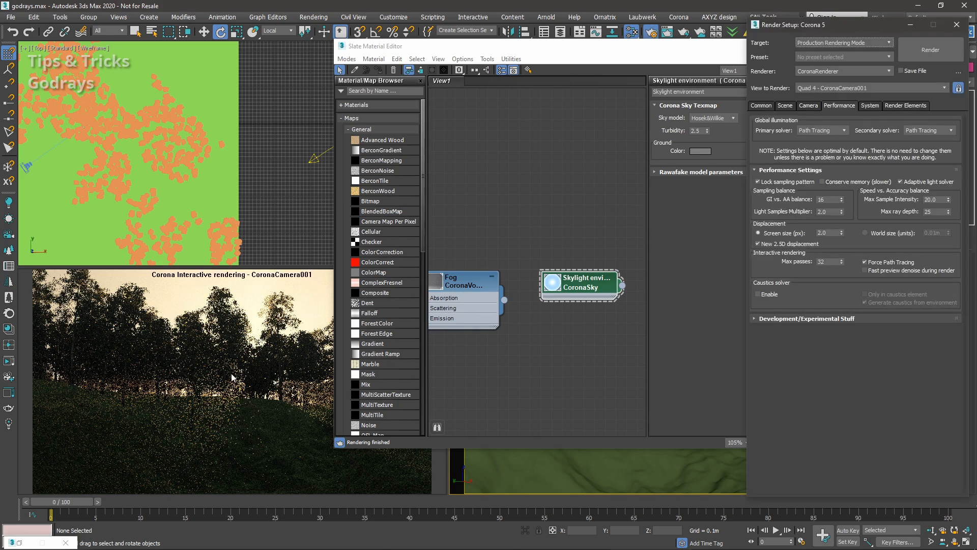
Create a new CoronaVolumeMtl in an empty area of the node view and display its parameters.
middle_drag(552, 301, 597, 312)
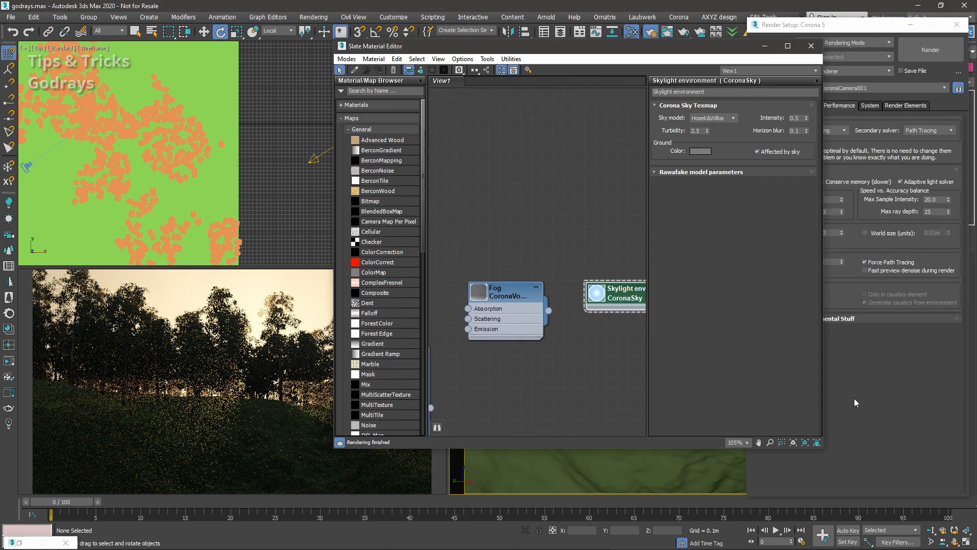
right_click(507, 220)
mouse_move(549, 226)
mouse_move(639, 250)
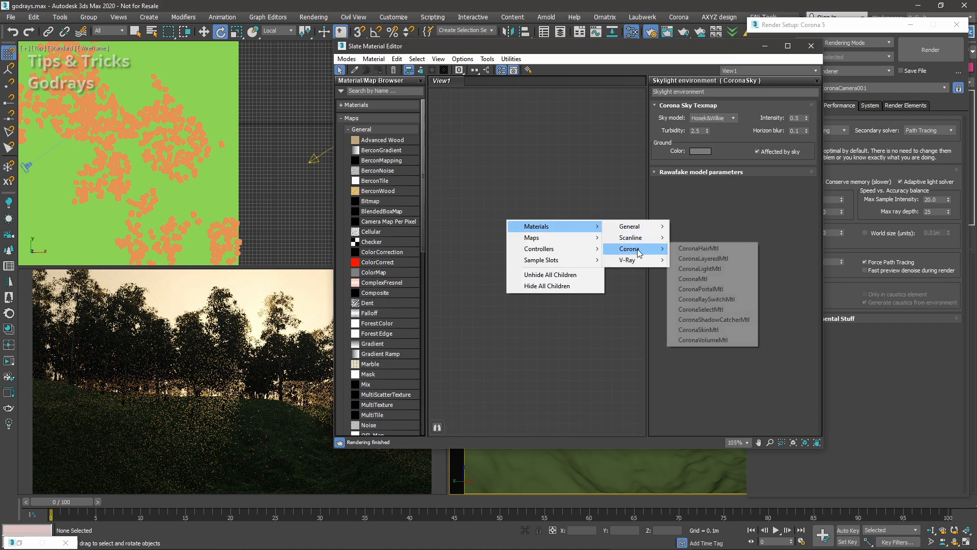
click(710, 340)
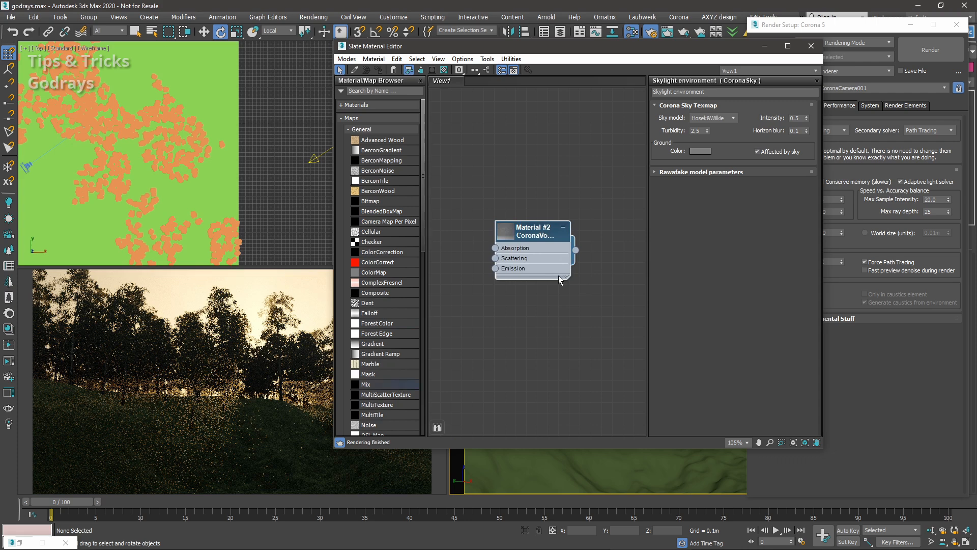
double_click(534, 237)
Show the Scene settings in Render Setup and clear the Fog material from the Global volume material slot.
click(851, 308)
click(787, 106)
drag(798, 25, 792, 25)
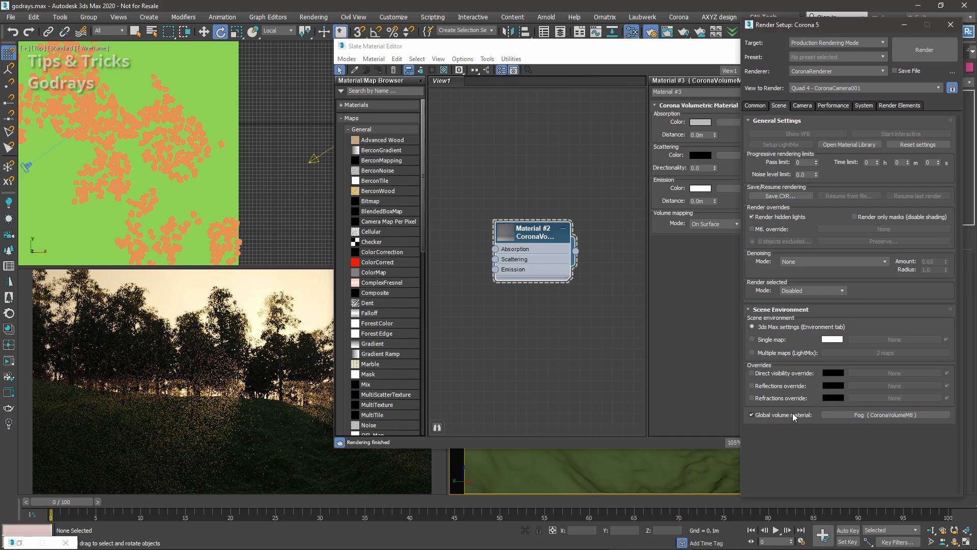
right_click(860, 415)
click(883, 443)
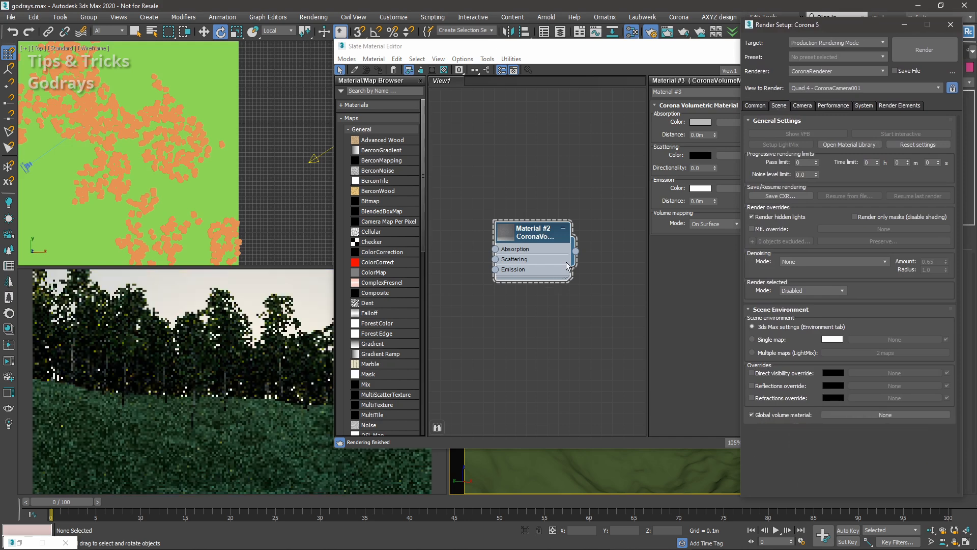
Assign the new CoronaVolumeMtl to the Global volume material slot in Render Setup.
mouse_move(576, 251)
mouse_down()
mouse_move(642, 321)
mouse_move(574, 281)
mouse_move(566, 263)
mouse_up()
drag(554, 234, 532, 224)
drag(547, 268, 862, 417)
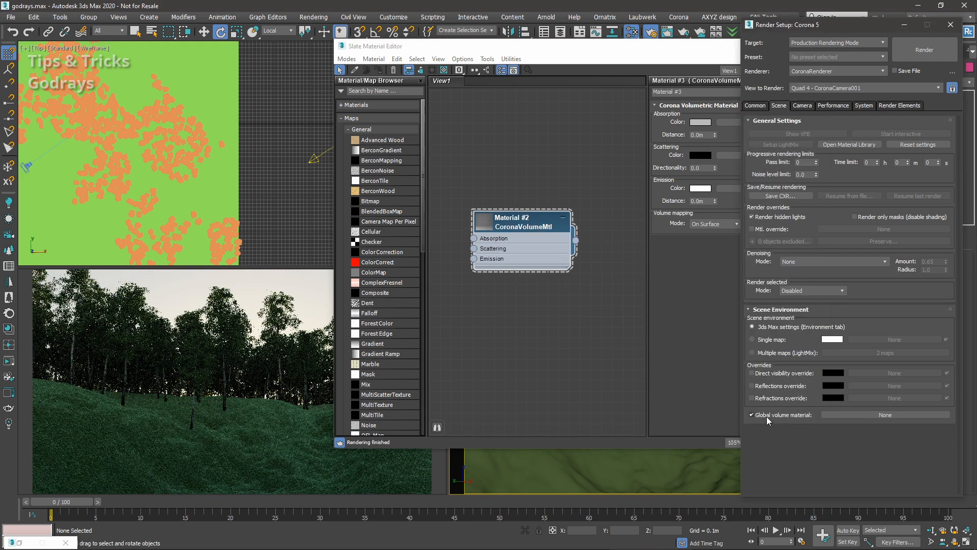
drag(712, 49, 619, 31)
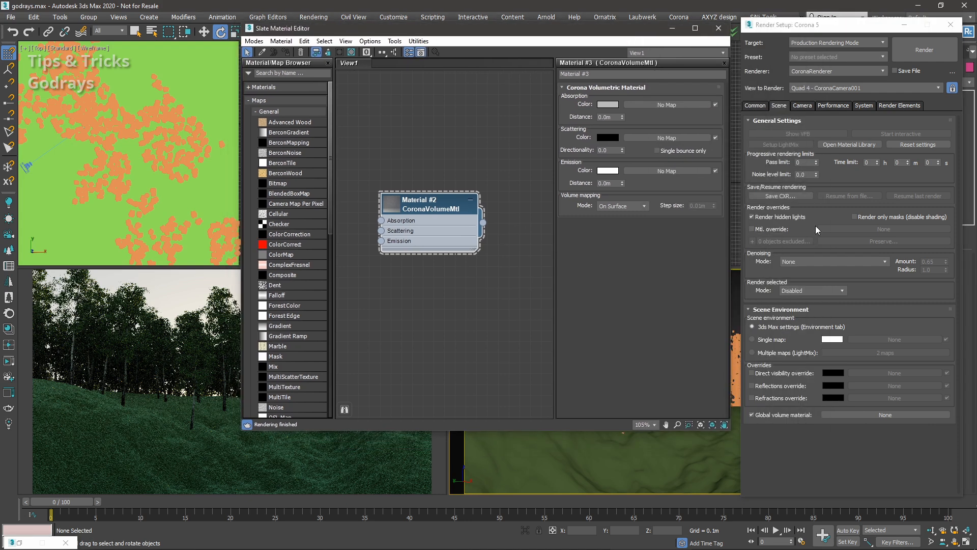
drag(482, 223, 847, 416)
click(829, 292)
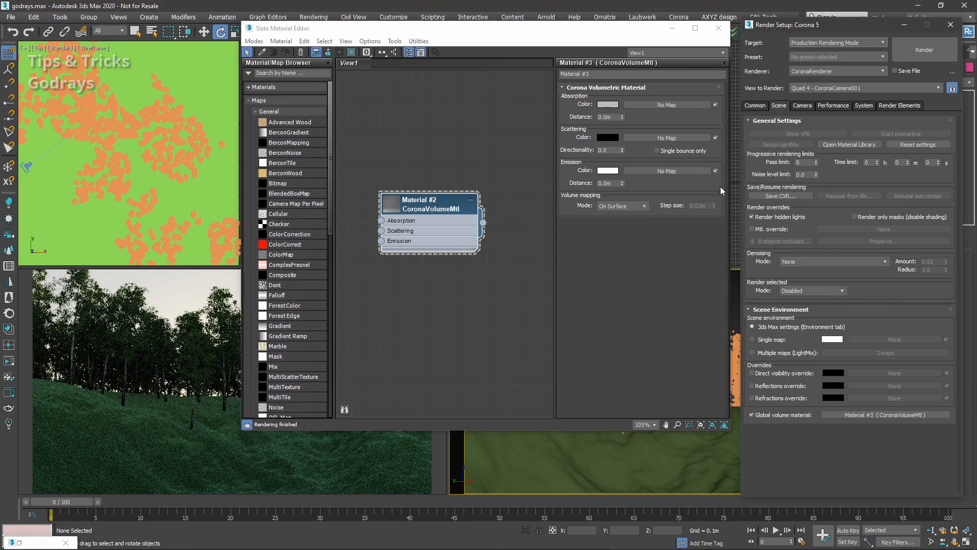
Move the material editor clear of the interactive render and set the volume material's absorption color to black.
drag(484, 28, 700, 63)
drag(650, 248, 660, 260)
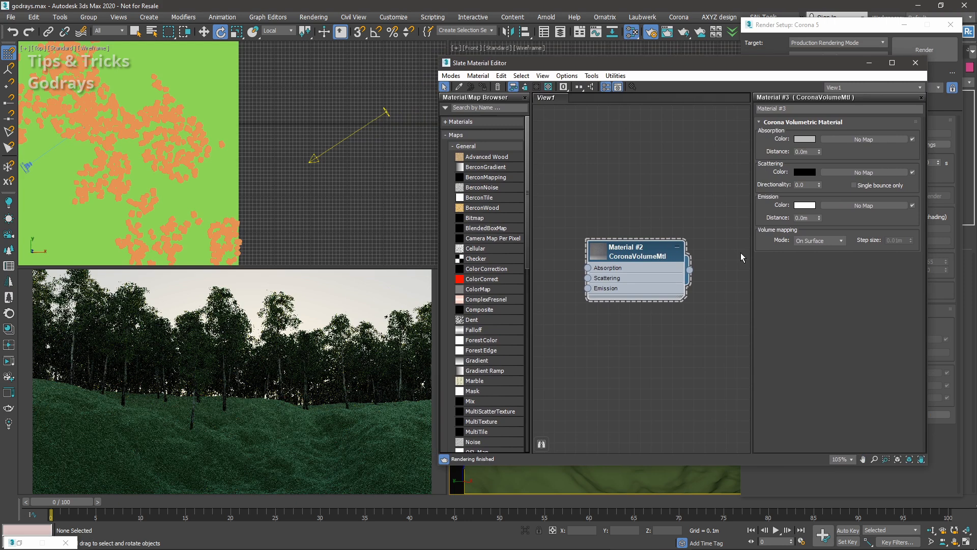
click(802, 141)
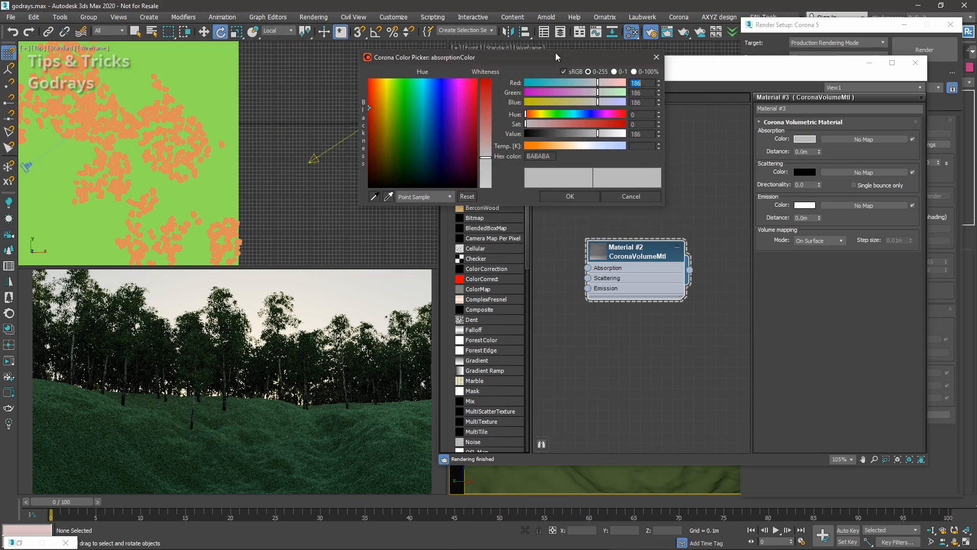
drag(535, 136, 523, 135)
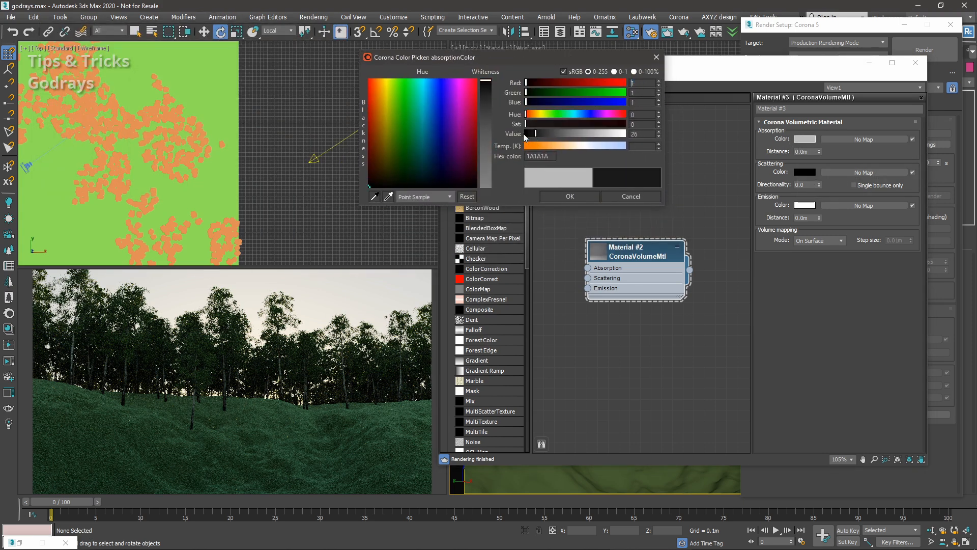
click(565, 196)
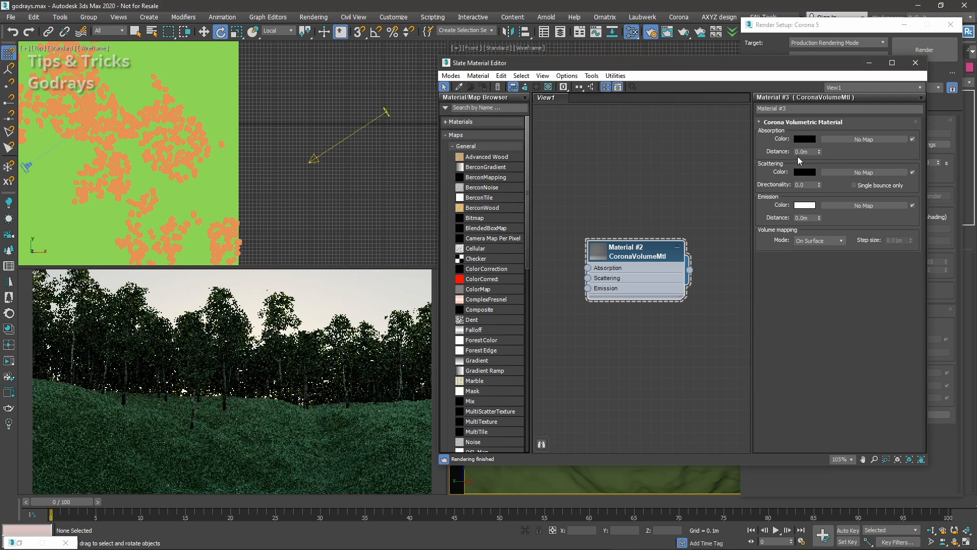
Try absorption distances of 2 m, 200 m and 300 m on the volume material.
click(805, 152)
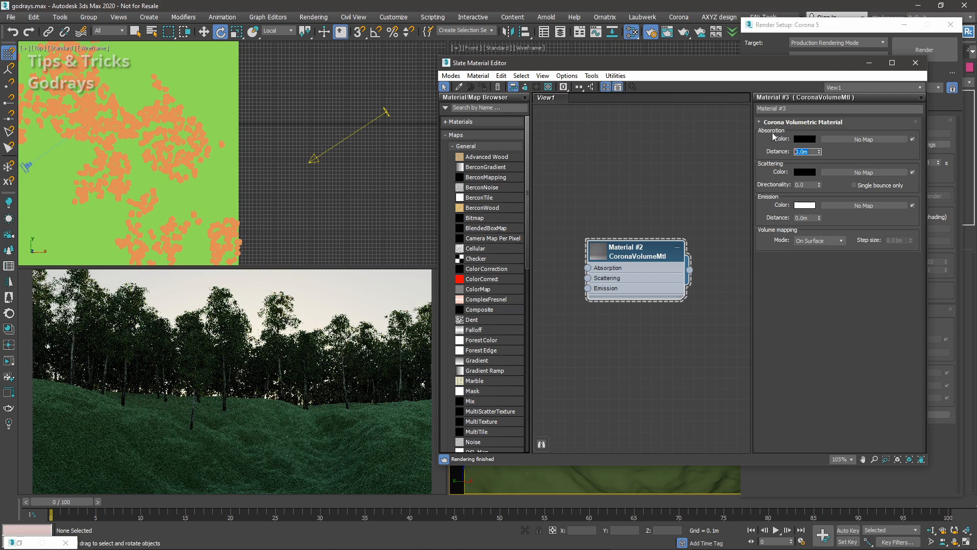
text(2)
key(Return)
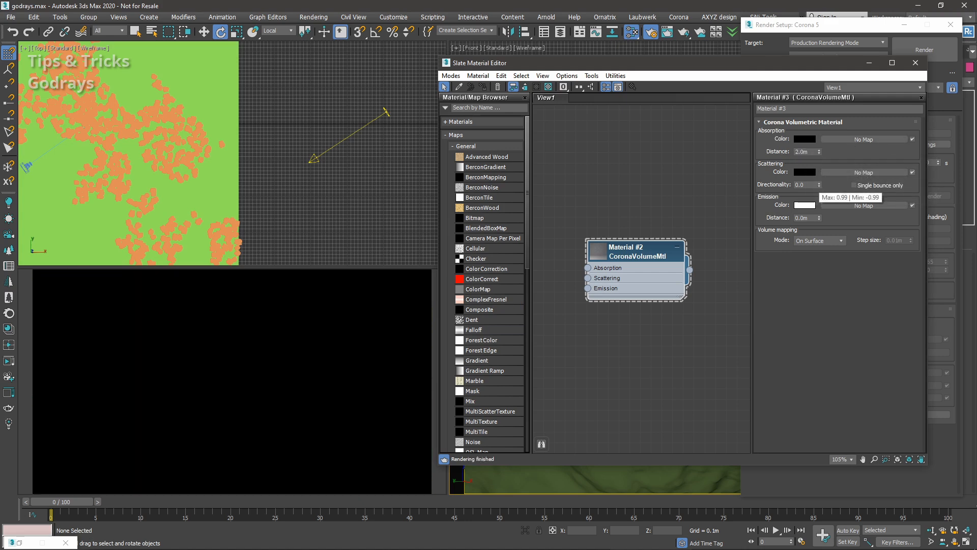
click(804, 152)
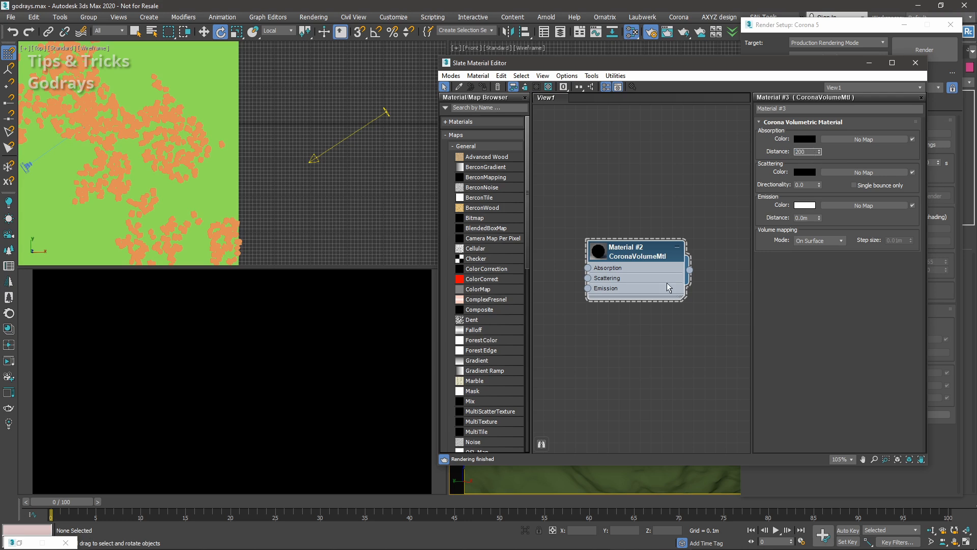
key(Return)
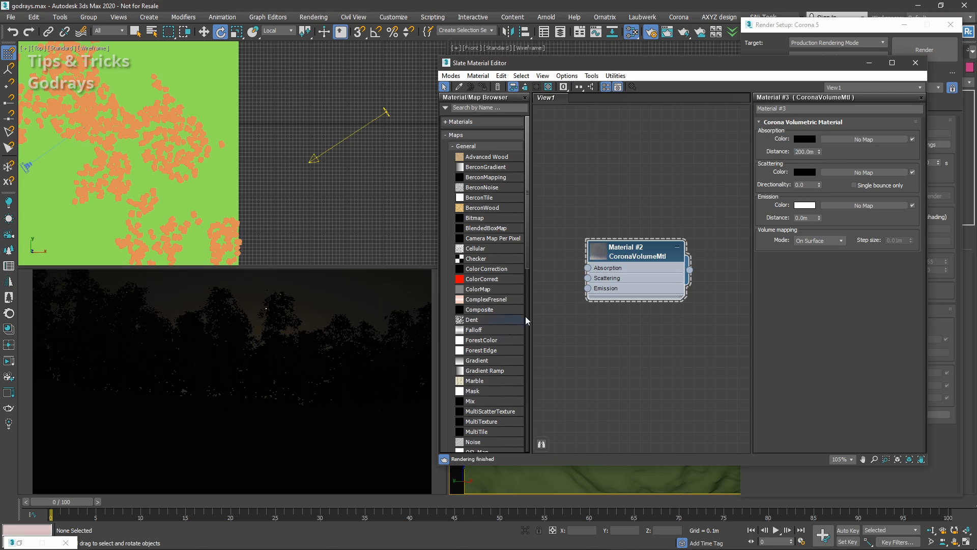
text(300)
key(Return)
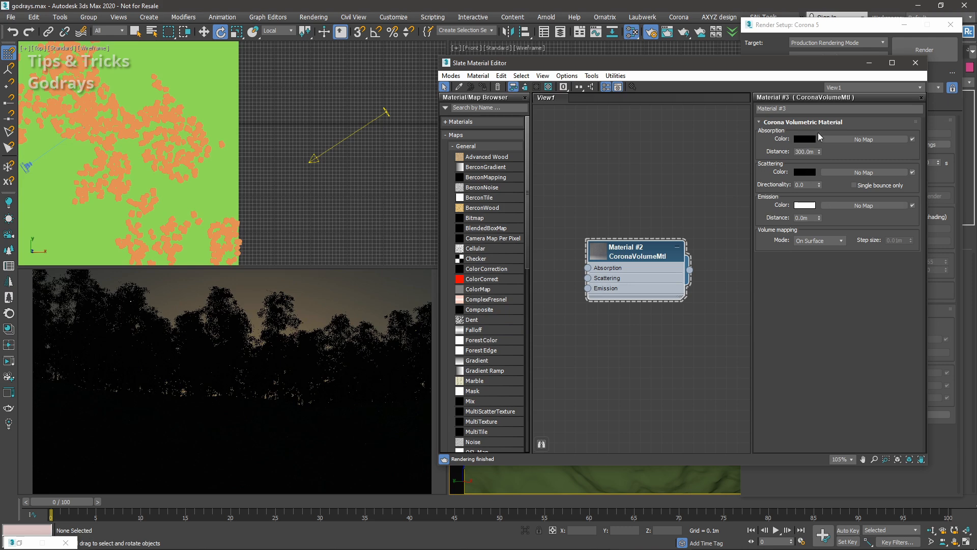
Set the scattering color to a light grey with value 231 and enable Single bounce only.
click(803, 176)
click(582, 134)
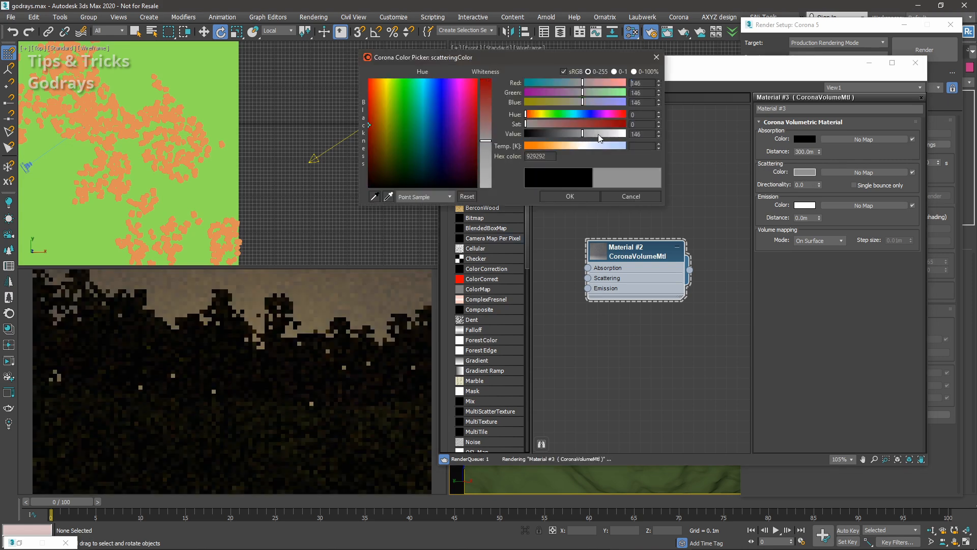
drag(597, 134, 616, 135)
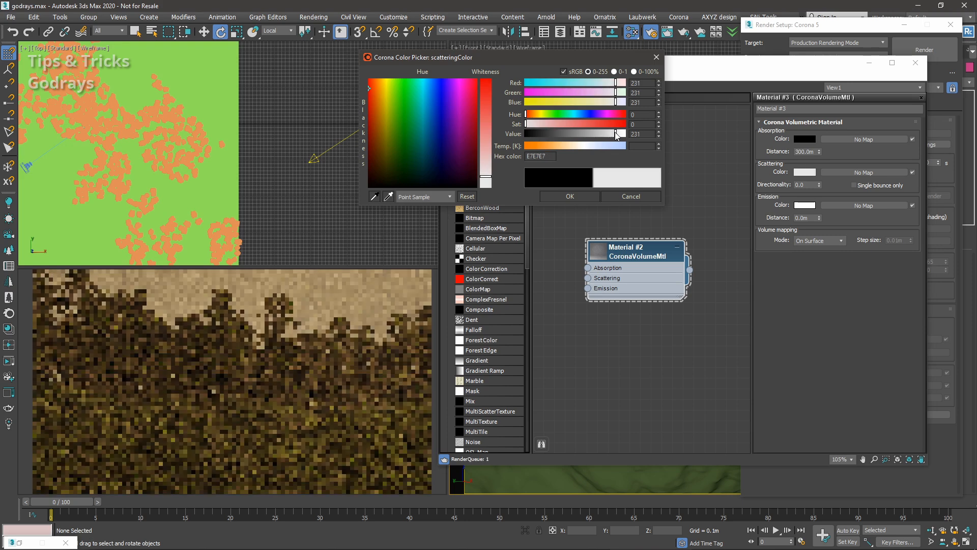
click(570, 196)
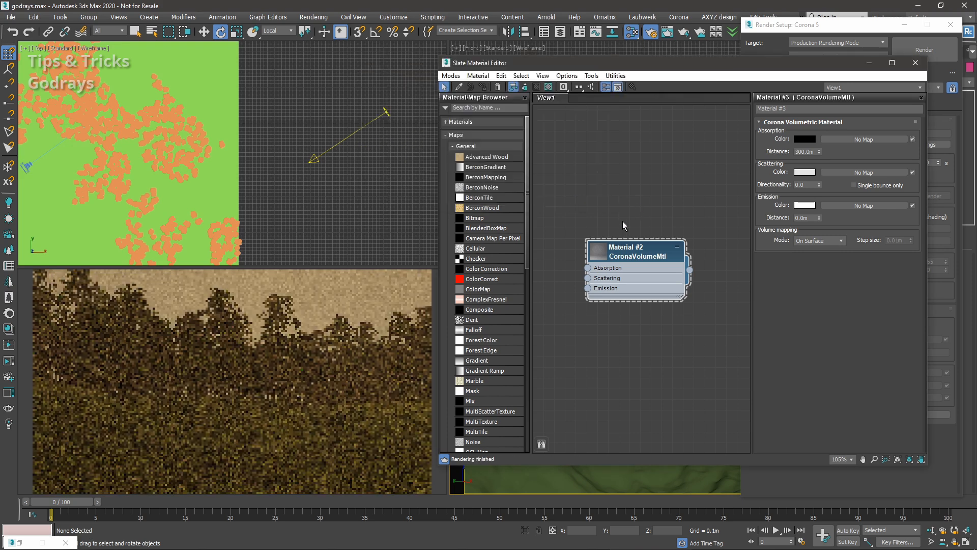
click(866, 187)
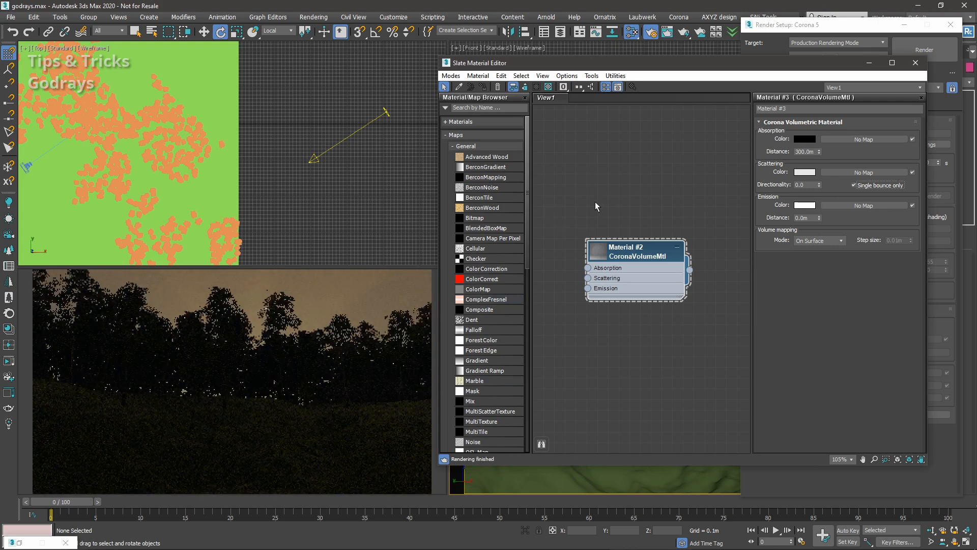
Open the environment settings to check the Skylight environment map, and restore the material editor.
click(869, 63)
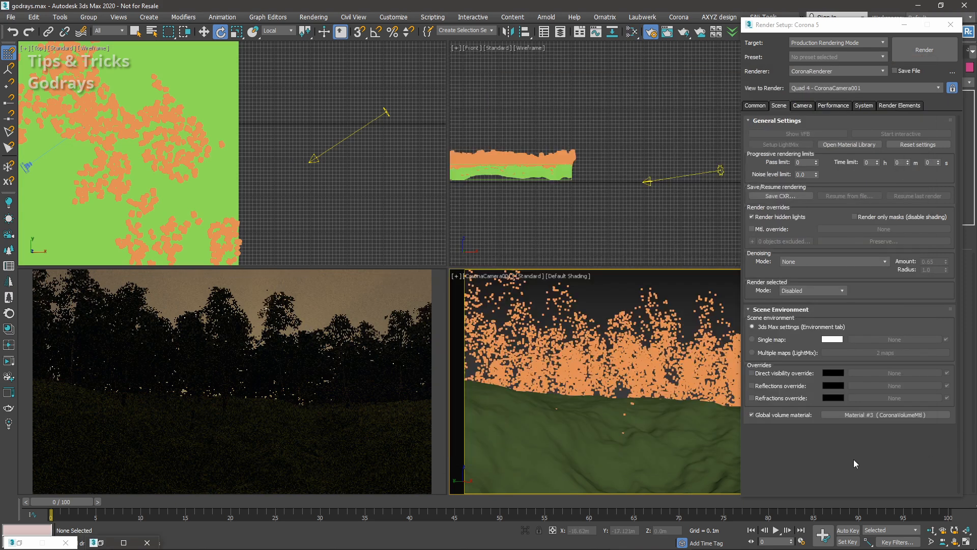
key(8)
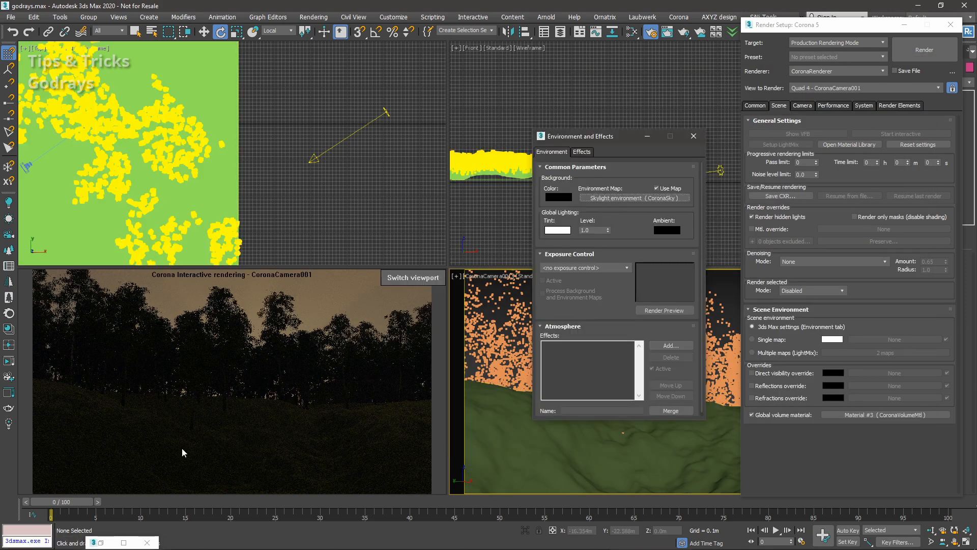
click(101, 542)
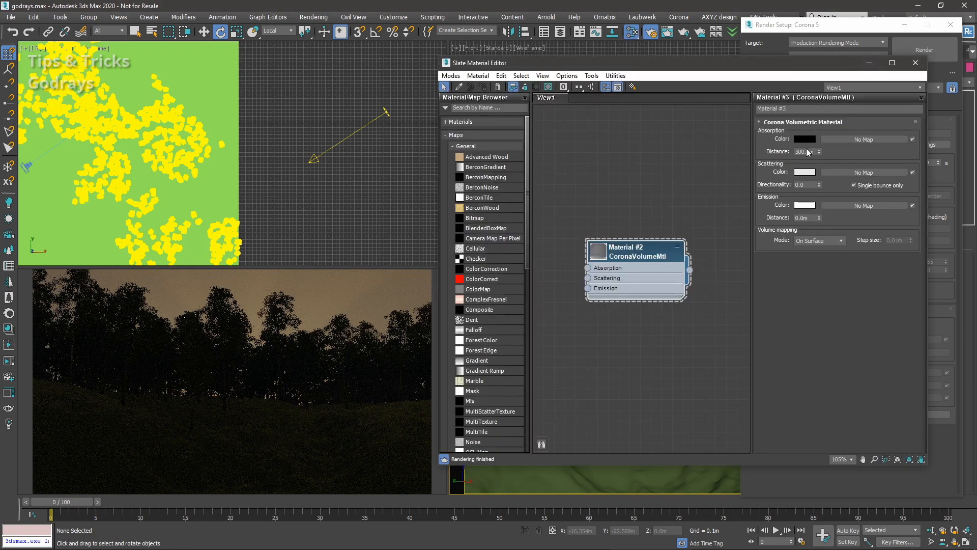
Try an absorption distance of 10 m and set it to 500 m.
text(10)
key(Return)
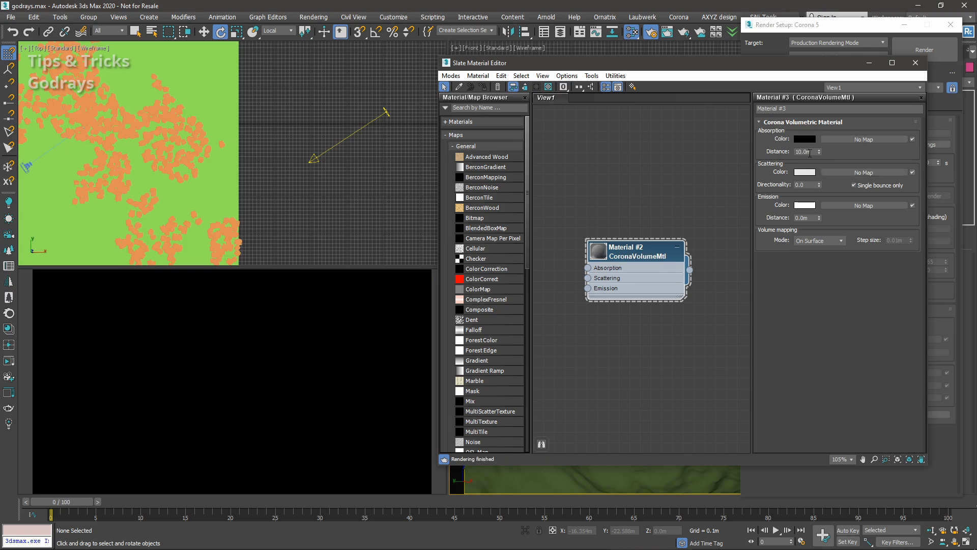
text(500)
key(Return)
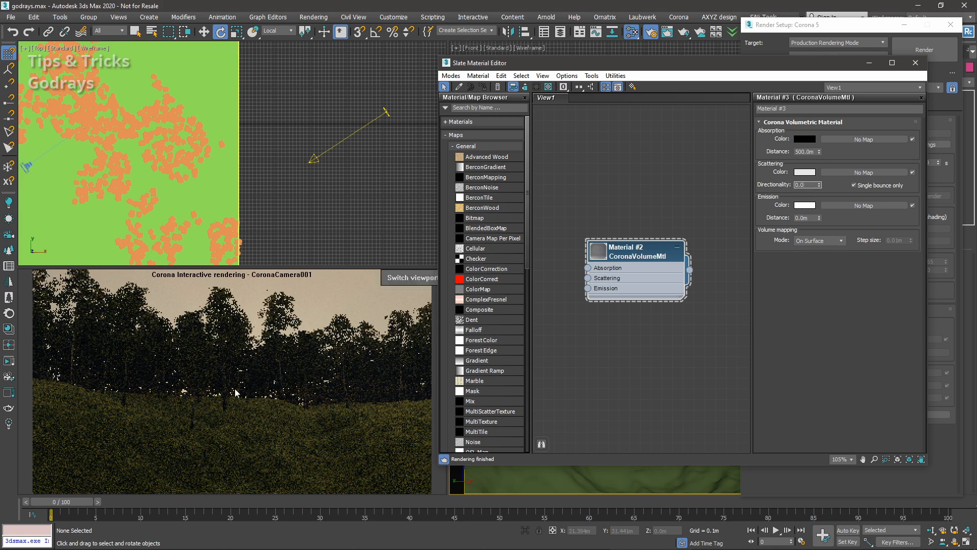
Compare scattering directionality values of 0.5 and 0.8 in the interactive render, and set it to 0.8.
mouse_move(814, 186)
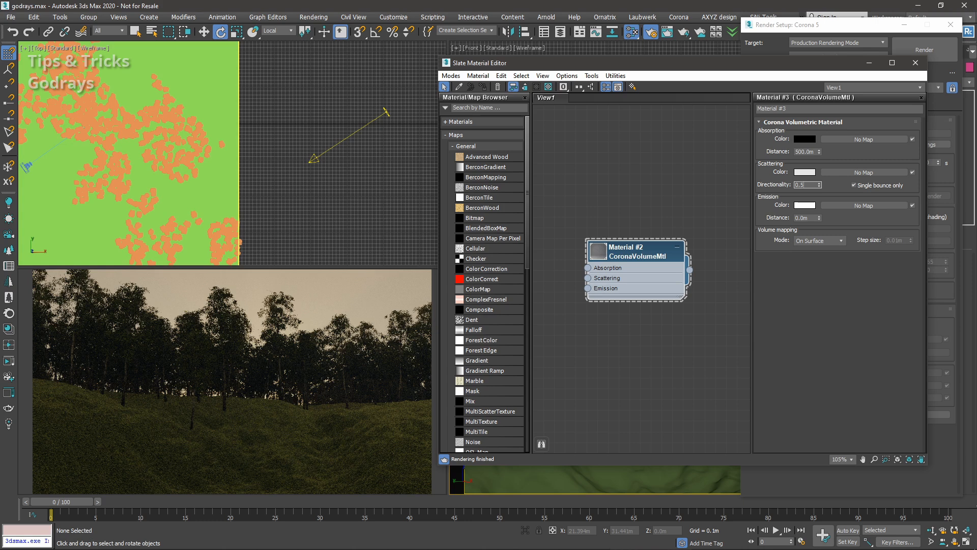
key(Return)
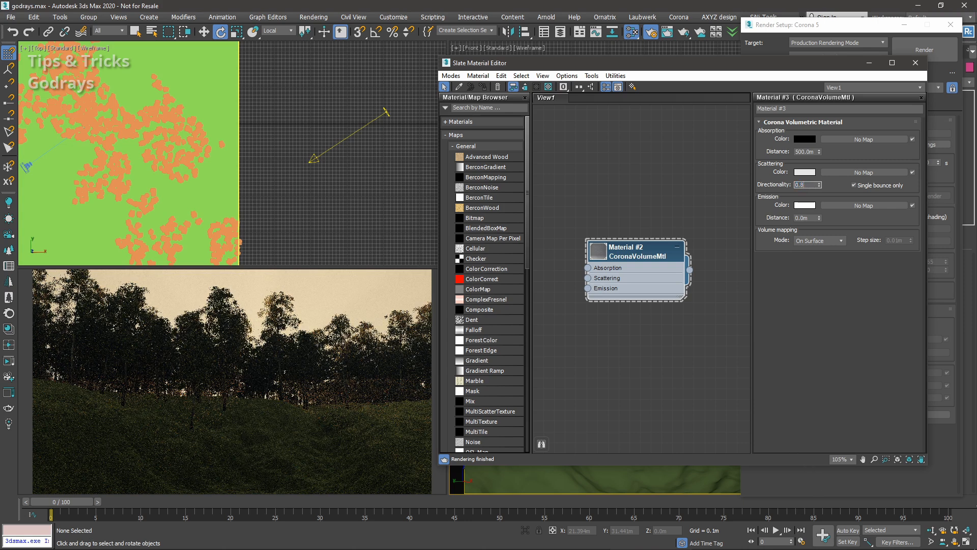
key(Return)
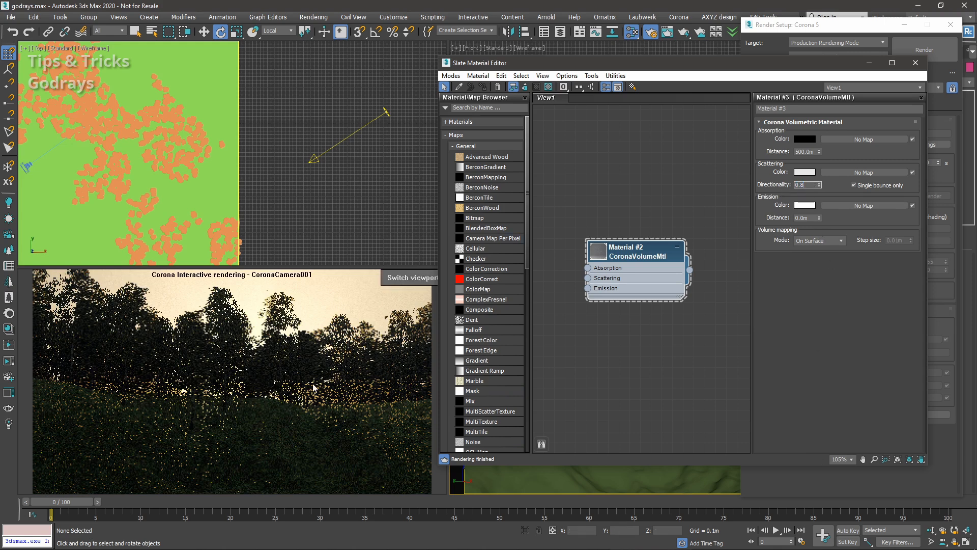
right_click(819, 184)
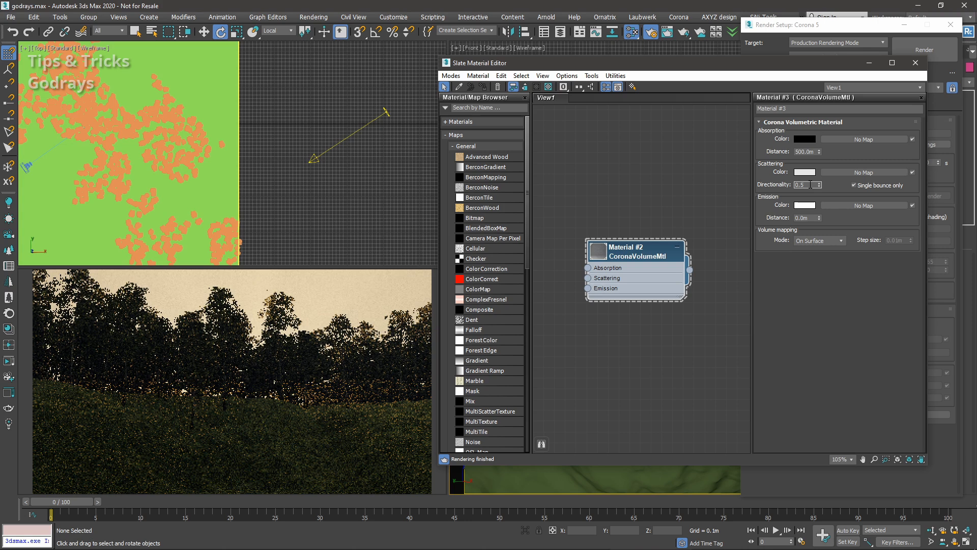
key(Return)
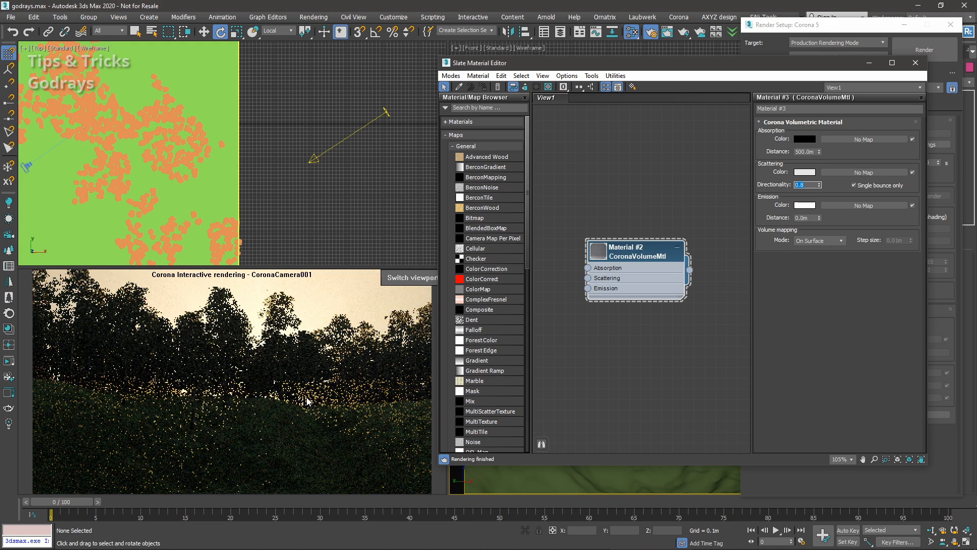
Stop the interactive rendering of the forest scene and close the render setup, putting the material editor out of the way.
click(595, 375)
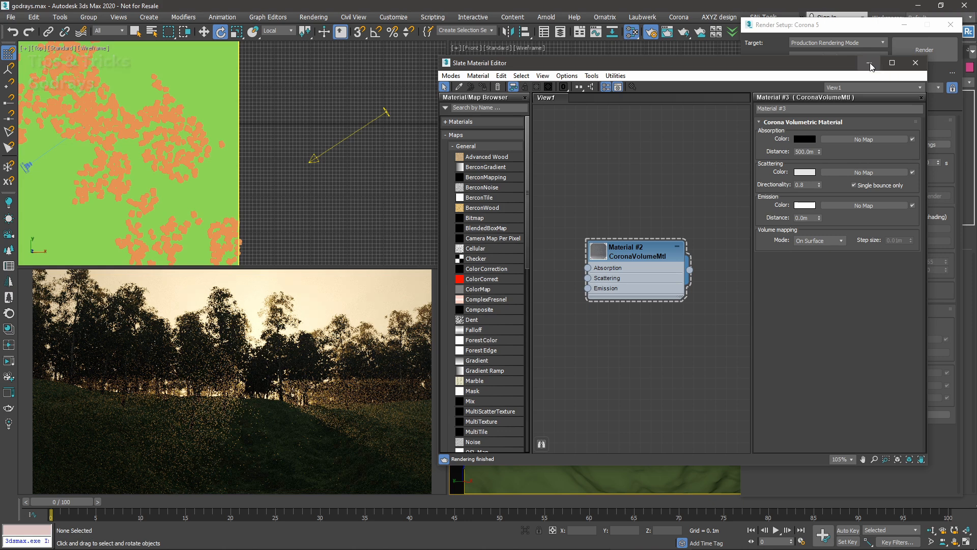
click(870, 66)
right_click(406, 307)
click(430, 337)
click(693, 136)
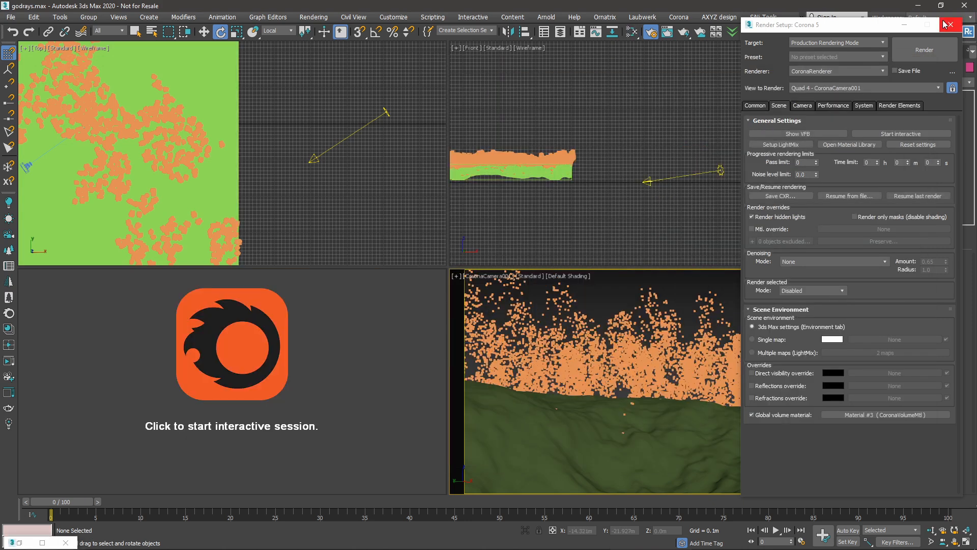
click(950, 25)
Open the recently used scene volumetrics-studio03-tmp.max.
click(10, 17)
mouse_move(49, 72)
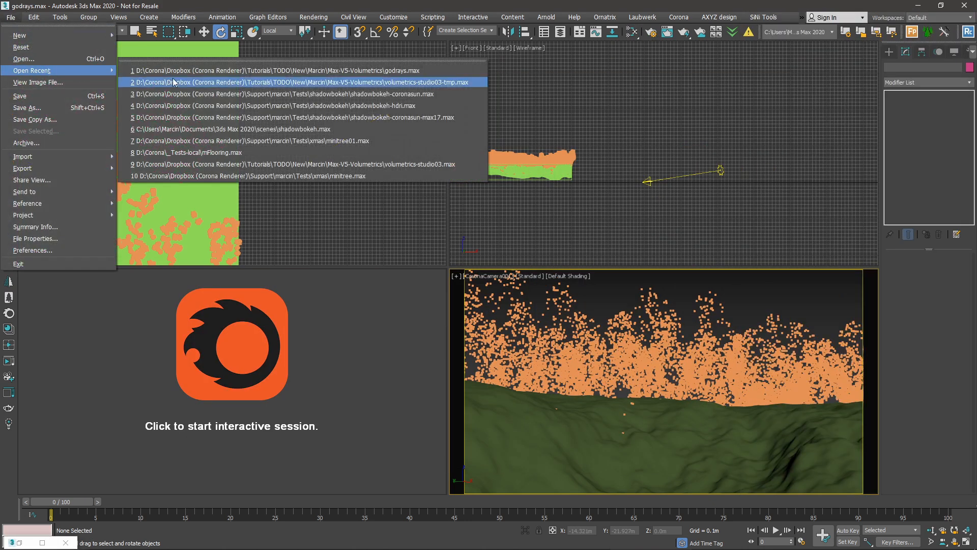
click(478, 70)
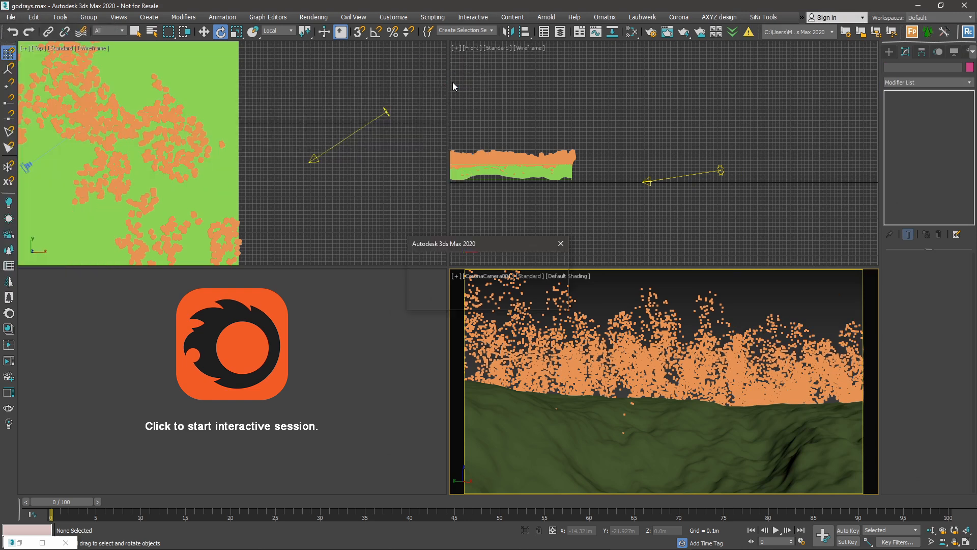
click(487, 295)
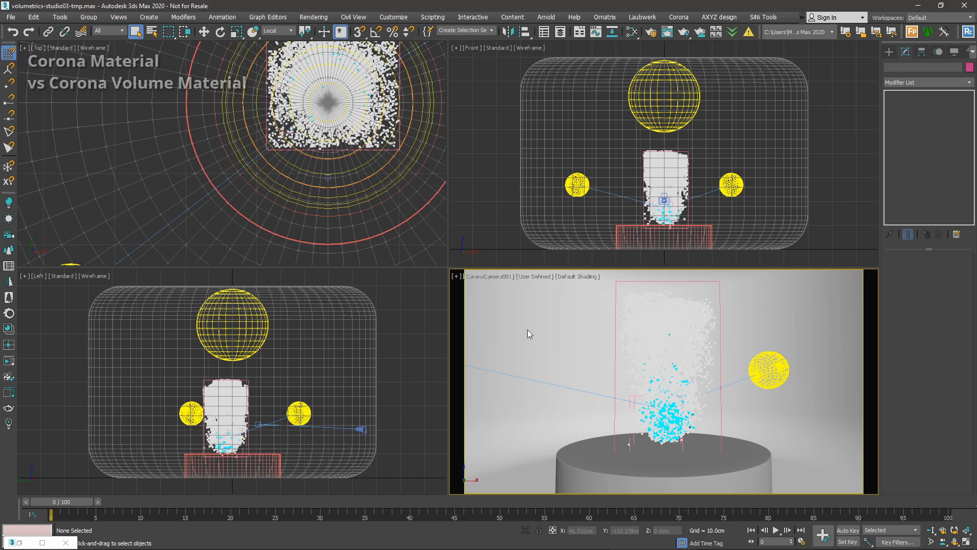
Open the material editor and hide the particle-filled object standing above the pedestal.
key(m)
drag(625, 68, 312, 86)
right_click(654, 316)
click(678, 278)
drag(485, 83, 769, 52)
Create a new CoronaMtl and a new CoronaVolumeMtl side by side below the existing volume material node.
middle_drag(609, 320, 546, 168)
right_click(549, 280)
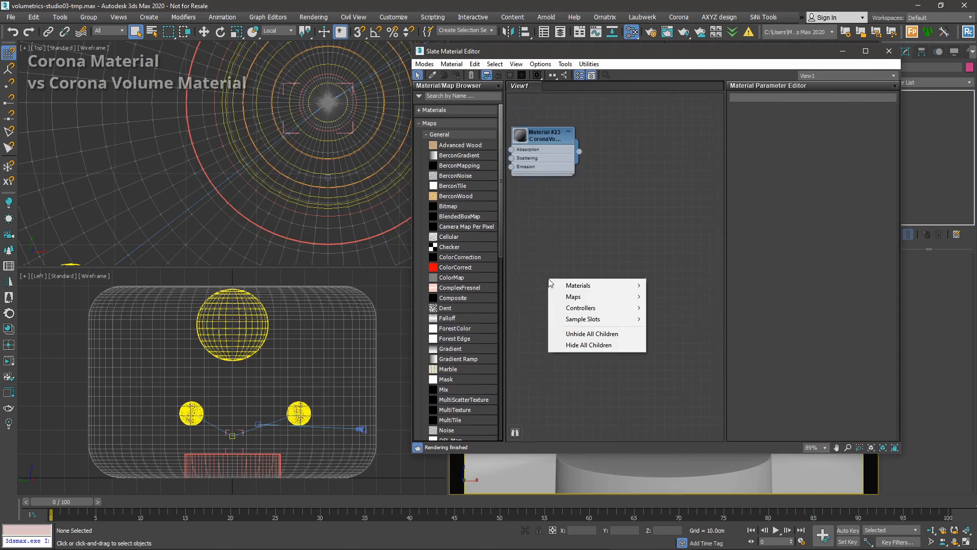
mouse_move(600, 286)
mouse_move(671, 308)
click(743, 341)
drag(556, 285, 576, 220)
right_click(633, 238)
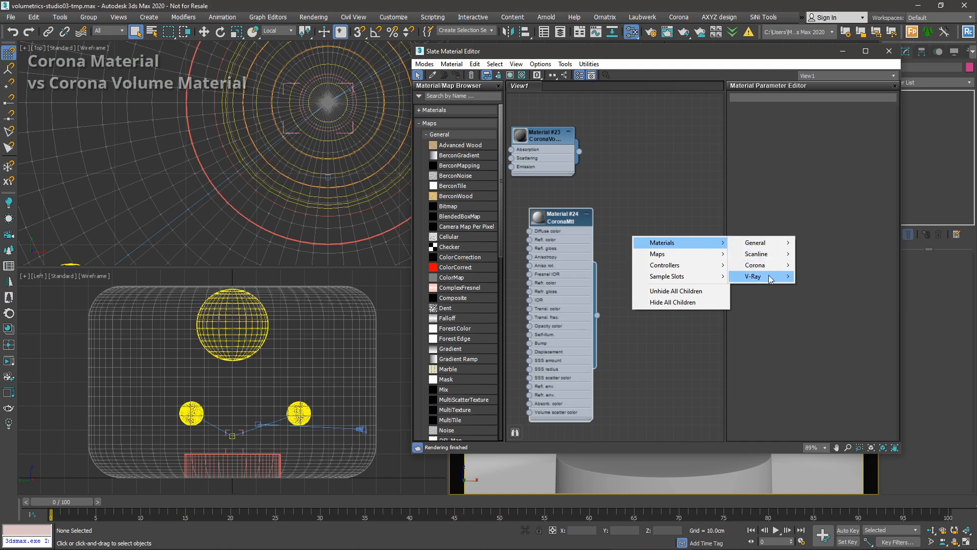
mouse_move(758, 265)
click(835, 356)
drag(665, 264, 681, 239)
Show the CoronaMtl's Volumetrics and SSS settings and collapse its Maps section.
double_click(562, 216)
scroll(756, 233, down, 5)
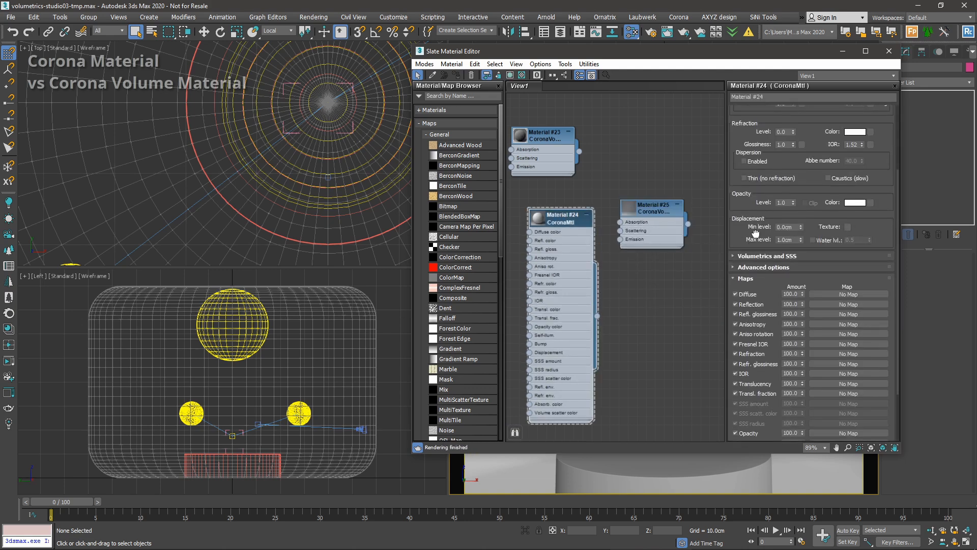
click(751, 258)
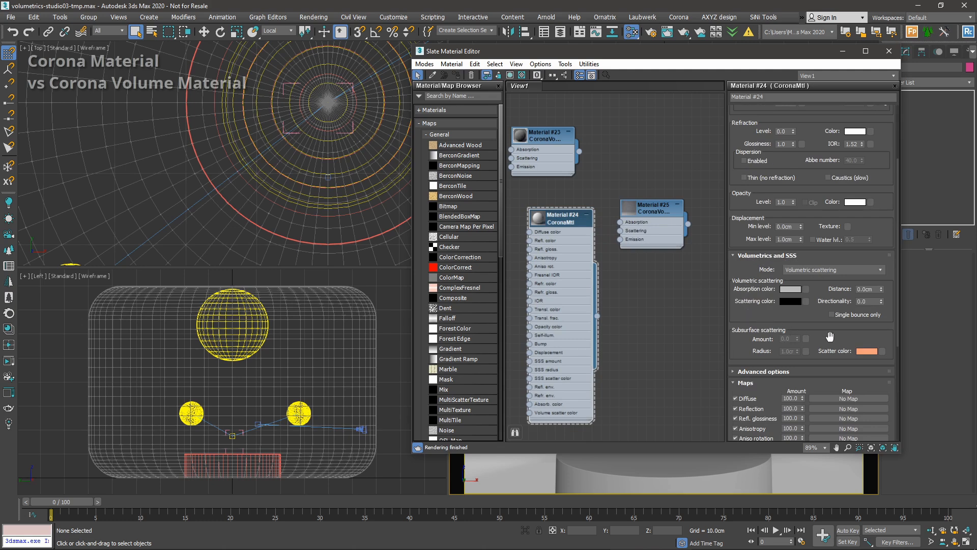
click(746, 383)
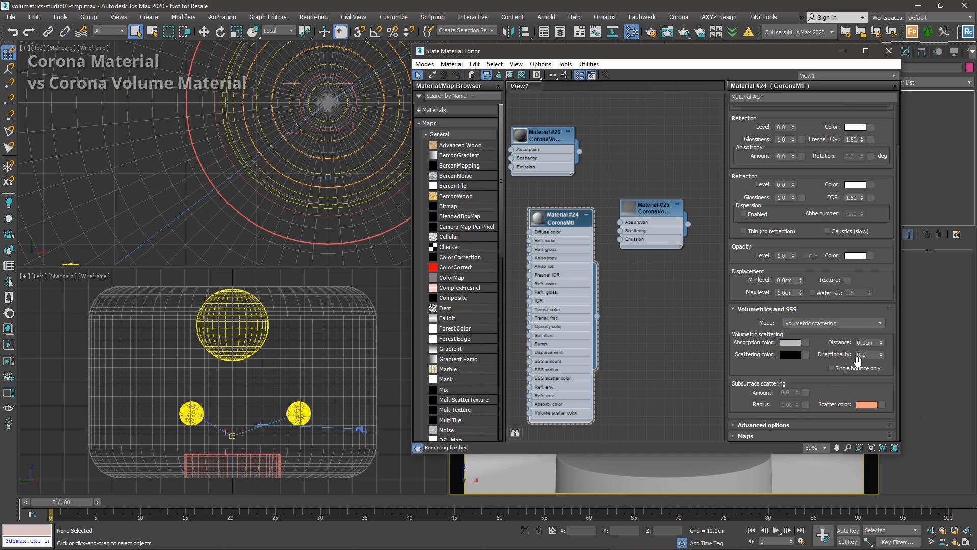
Compare the parameters and map slots of the CoronaVolumeMtl with the volumetric options of the CoronaMtl.
drag(652, 209, 653, 210)
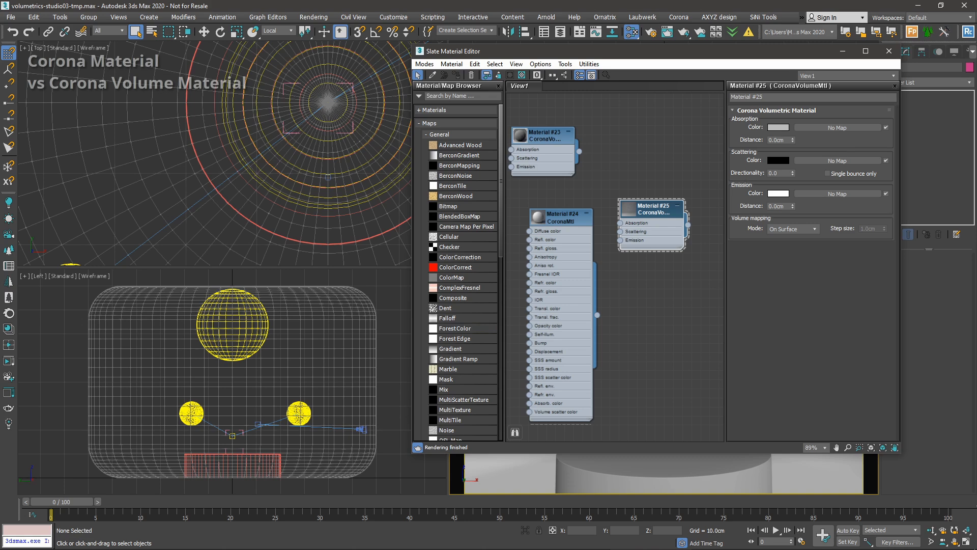
click(578, 217)
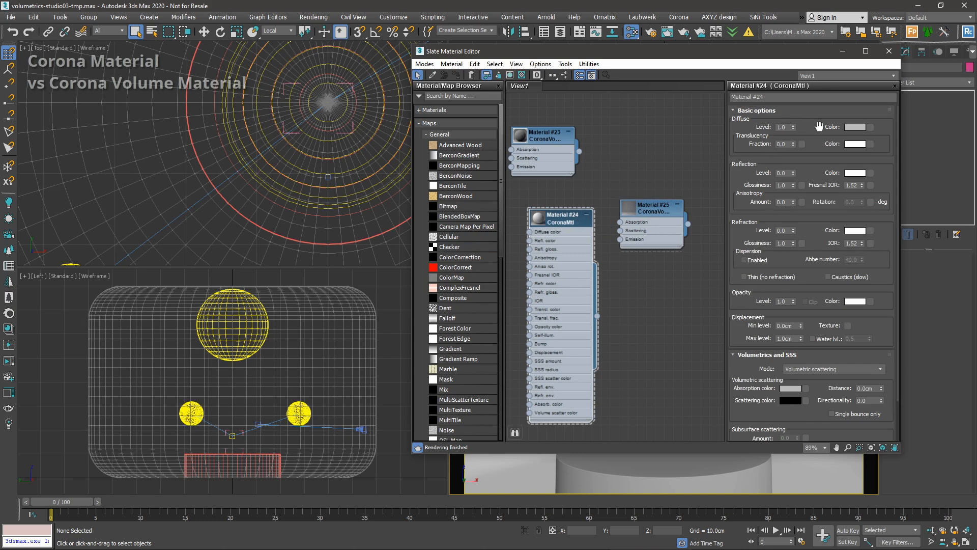
scroll(837, 120, down, 3)
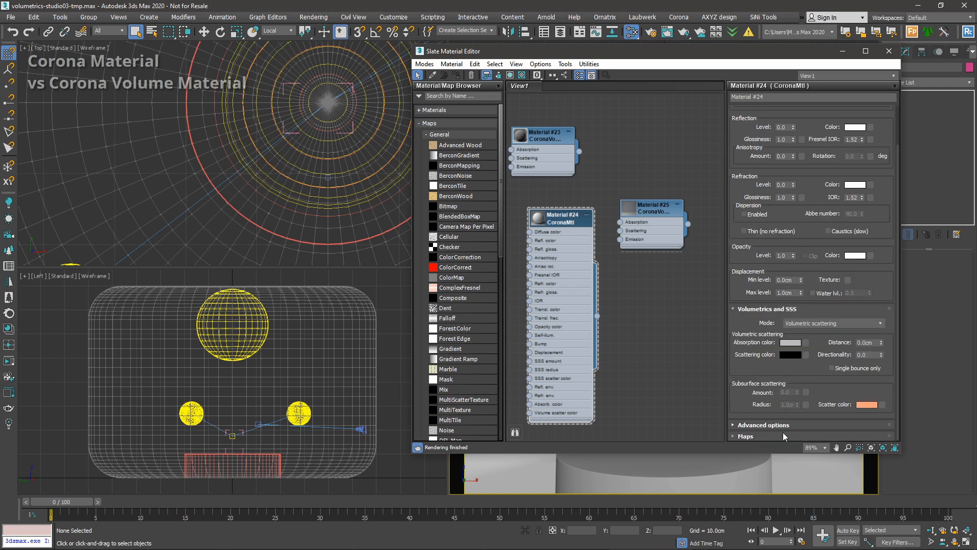
click(752, 436)
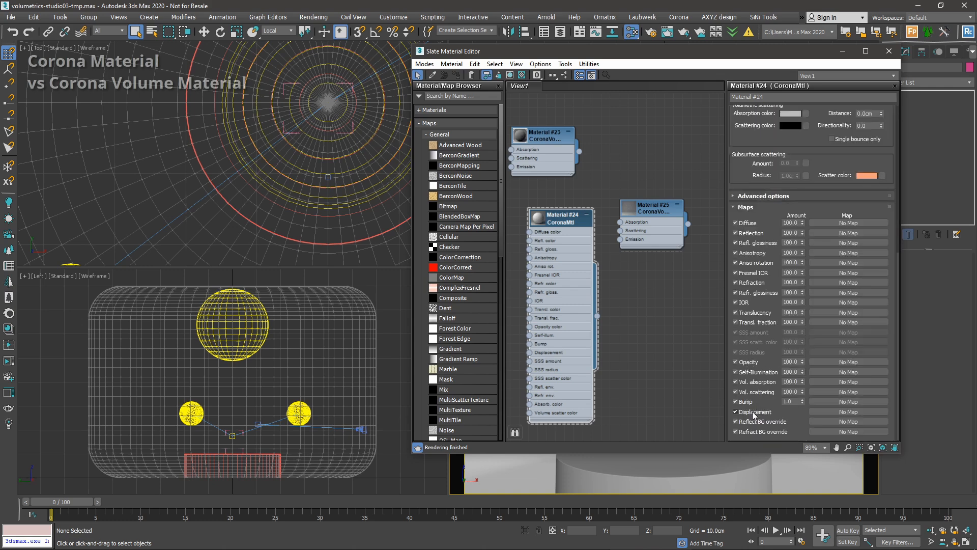
double_click(652, 217)
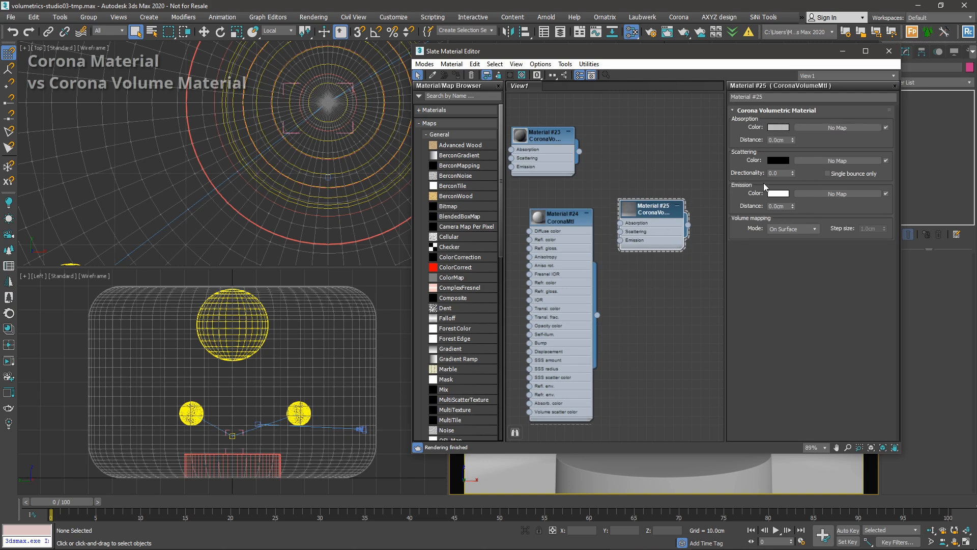
drag(650, 229, 696, 260)
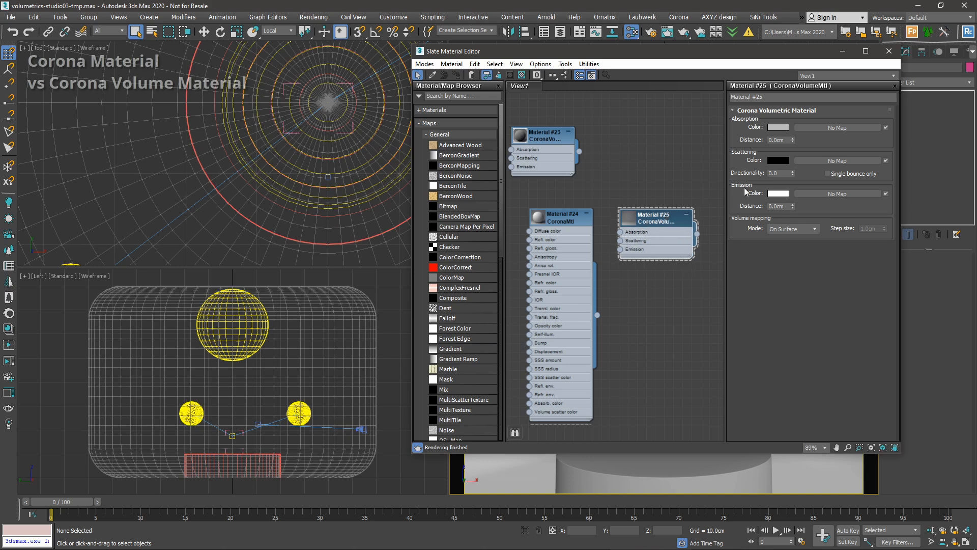
Move the material editor off the camera view and unhide the Bearded-man object.
drag(818, 51, 484, 53)
right_click(791, 343)
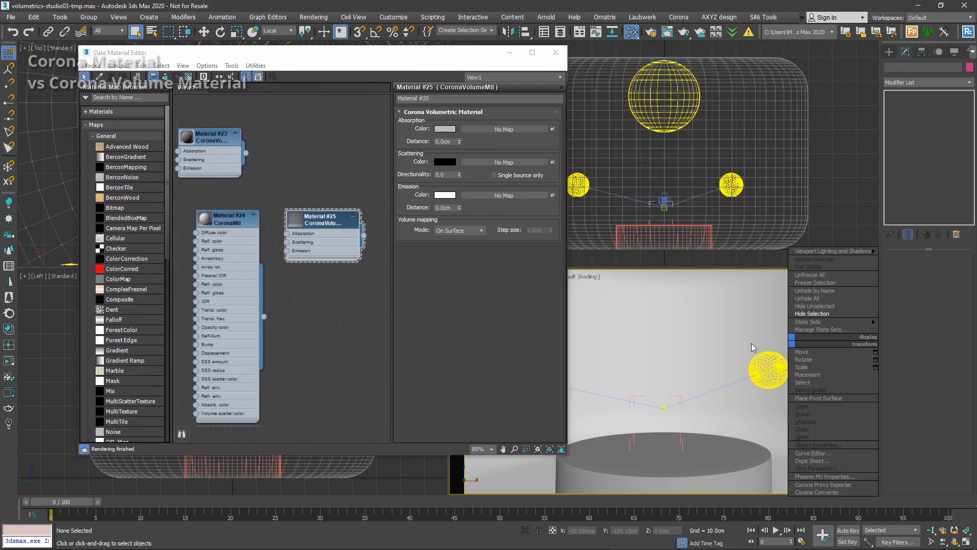
click(829, 290)
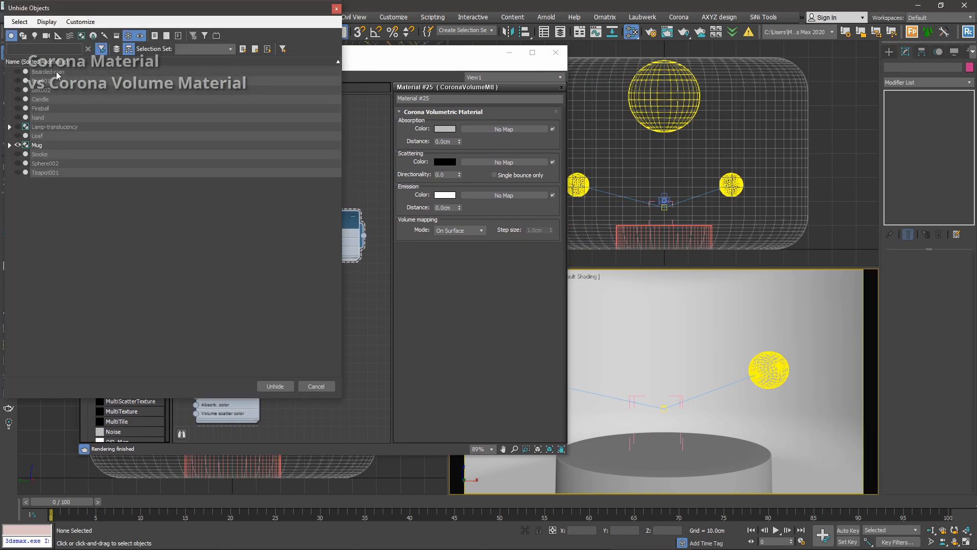
double_click(57, 72)
Start a docked Corona interactive rendering in place of the Left view, and restore the material editor.
click(509, 52)
click(39, 276)
mouse_move(81, 430)
click(218, 364)
click(19, 542)
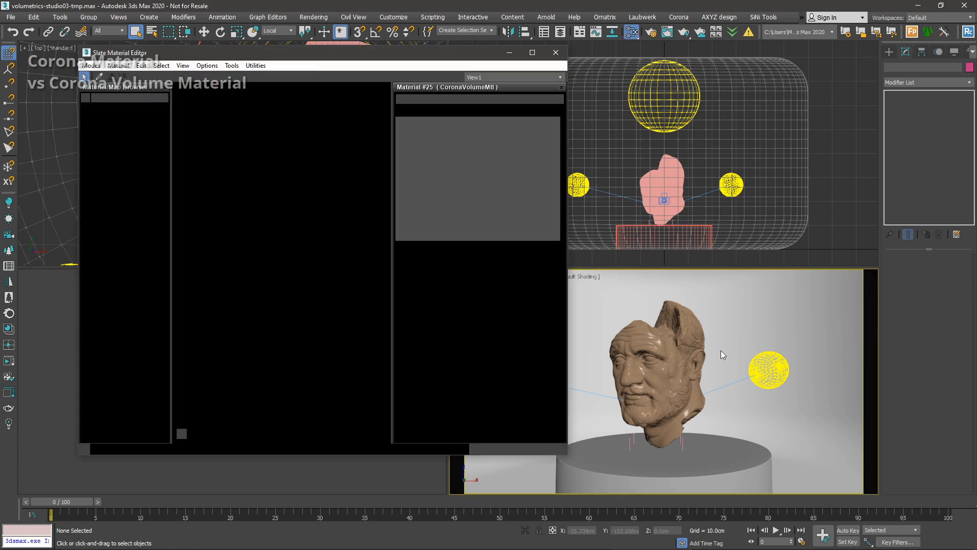
Assign the new CoronaVolumeMtl to the bearded man's head.
click(679, 354)
drag(452, 50, 832, 47)
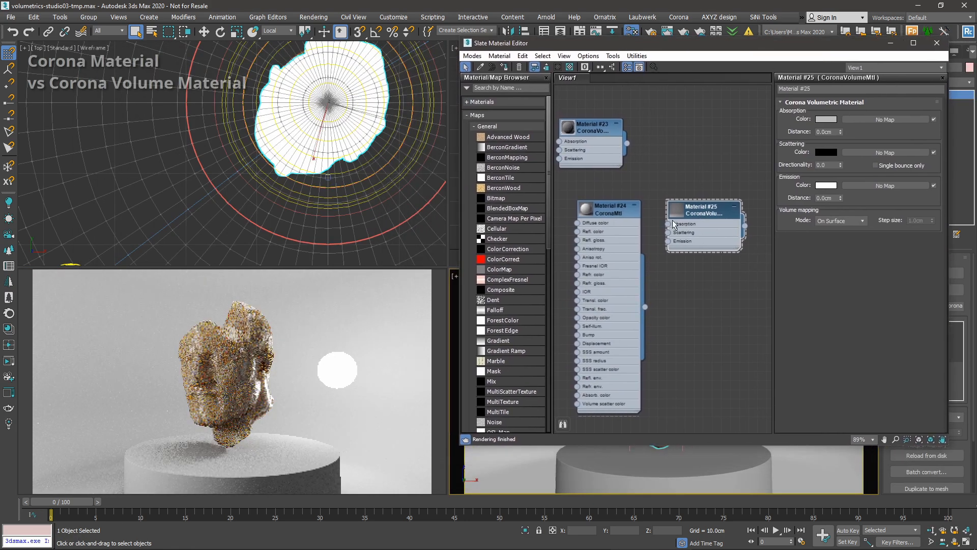
click(506, 69)
Set the volume material's absorption distance to 5 cm and its scattering color to mid grey.
double_click(828, 132)
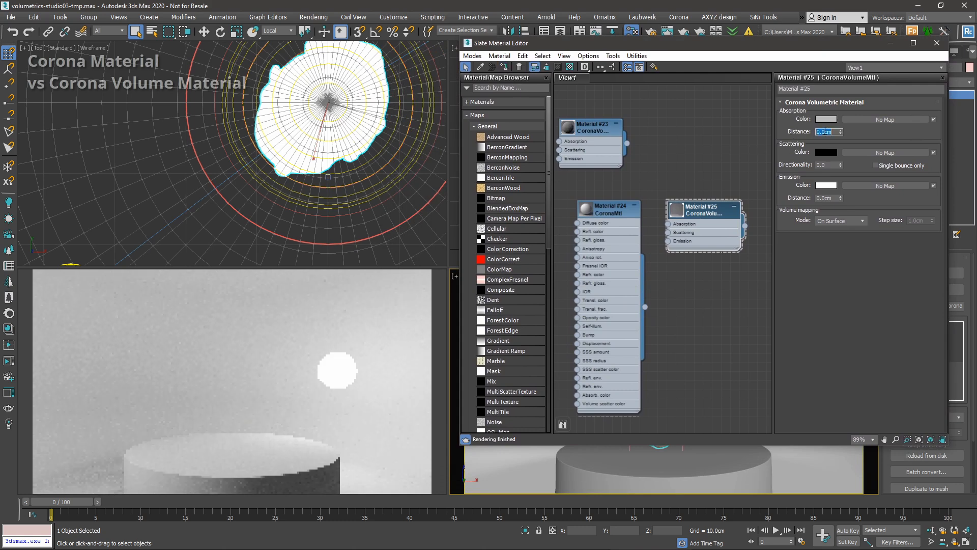
text(5)
key(Return)
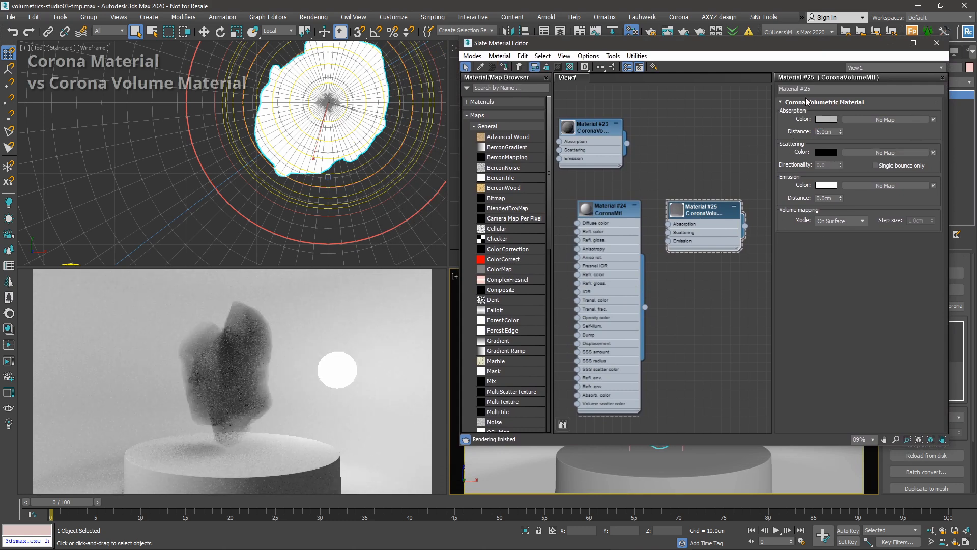
click(825, 152)
click(581, 133)
click(570, 198)
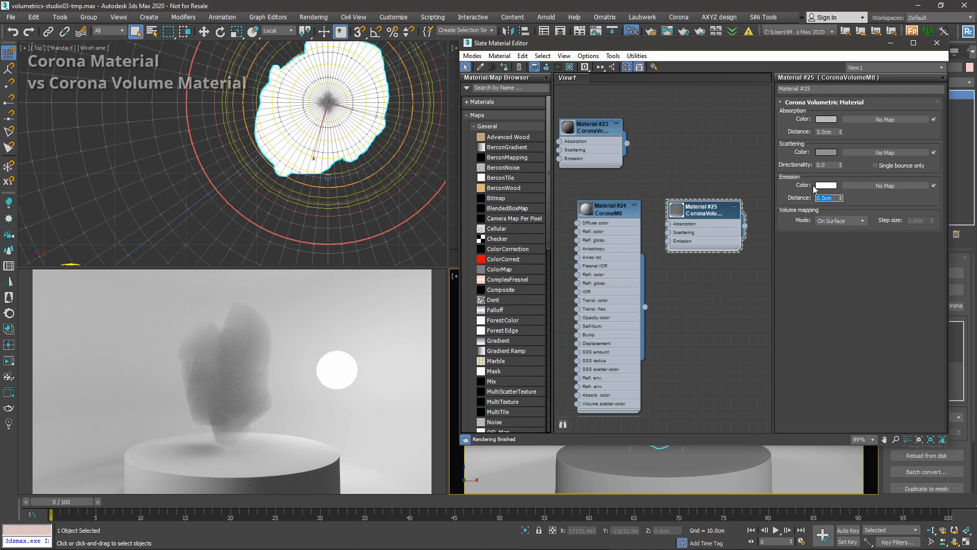
Set the volume material's emission distance to 2 cm.
mouse_move(837, 205)
text(5)
key(Return)
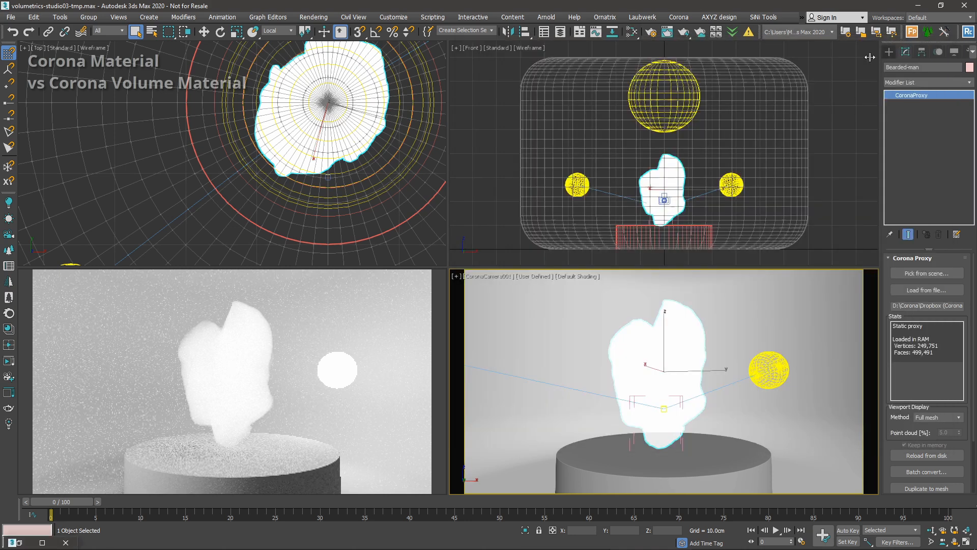
Minimize the material editor and turn off the two small side lights and the large top light.
click(890, 42)
click(578, 176)
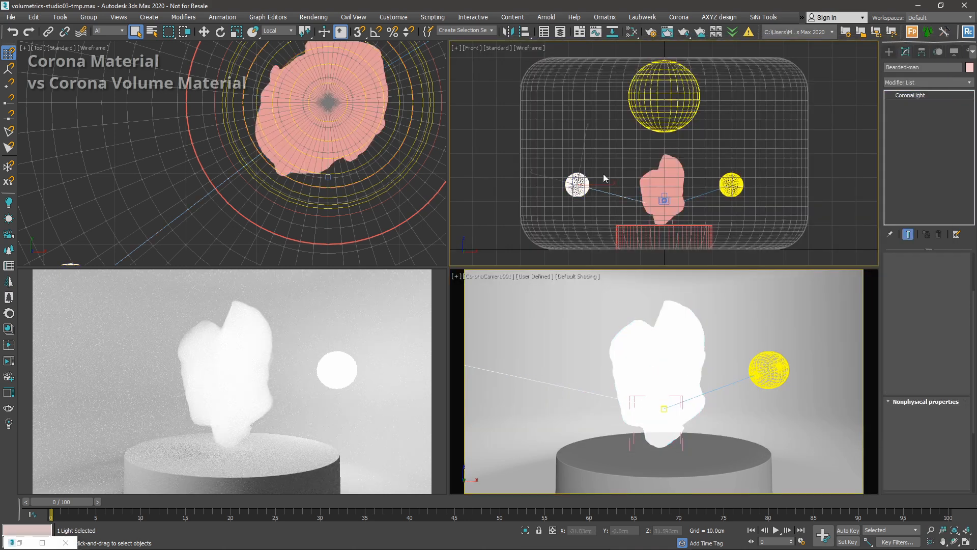
click(894, 271)
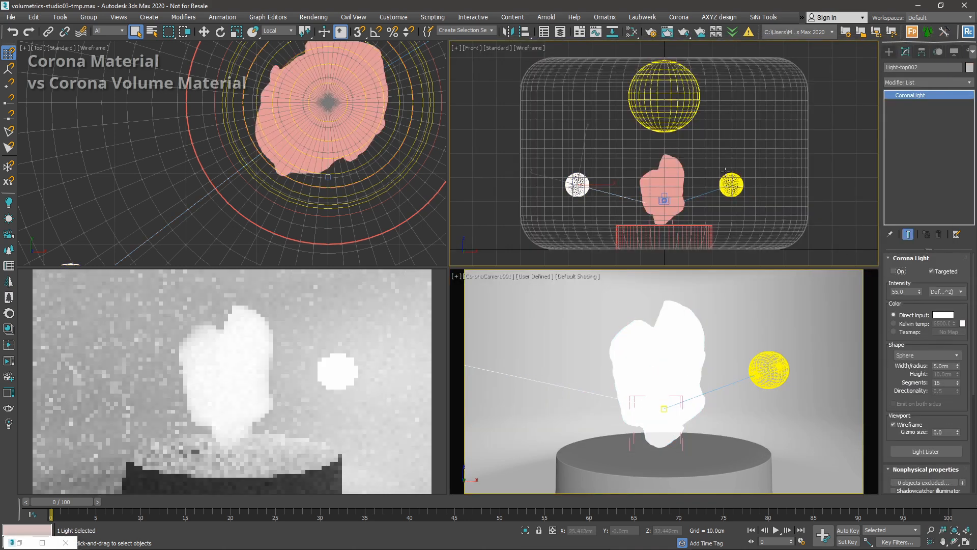
click(769, 369)
click(893, 272)
click(658, 104)
click(659, 104)
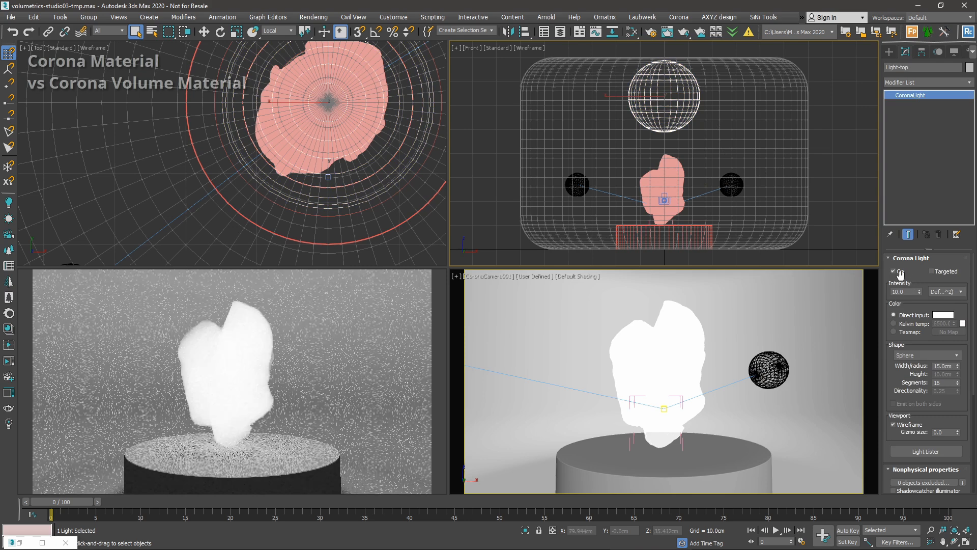
click(484, 359)
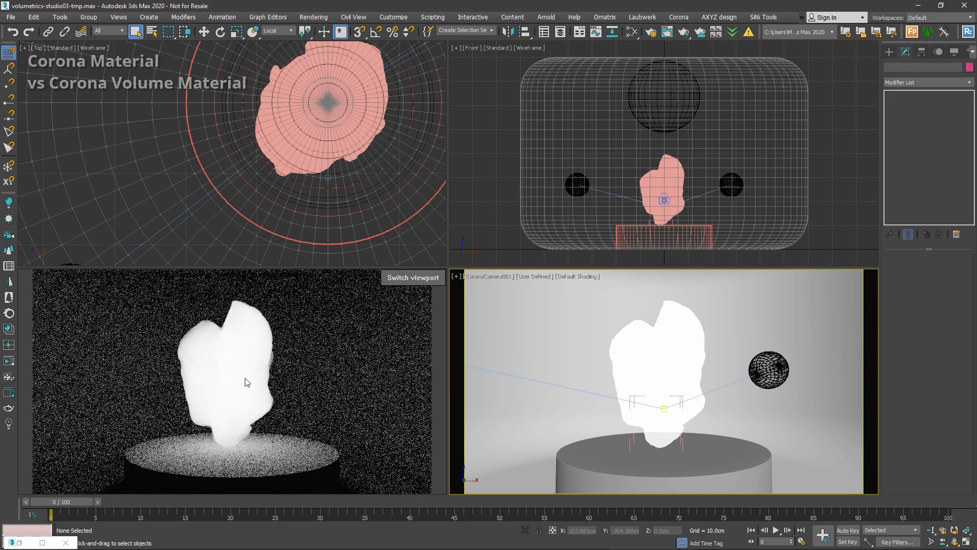
Try a yellow emission color (234, 221, 74) on the volume material, and change it to a dim blue-grey.
key(m)
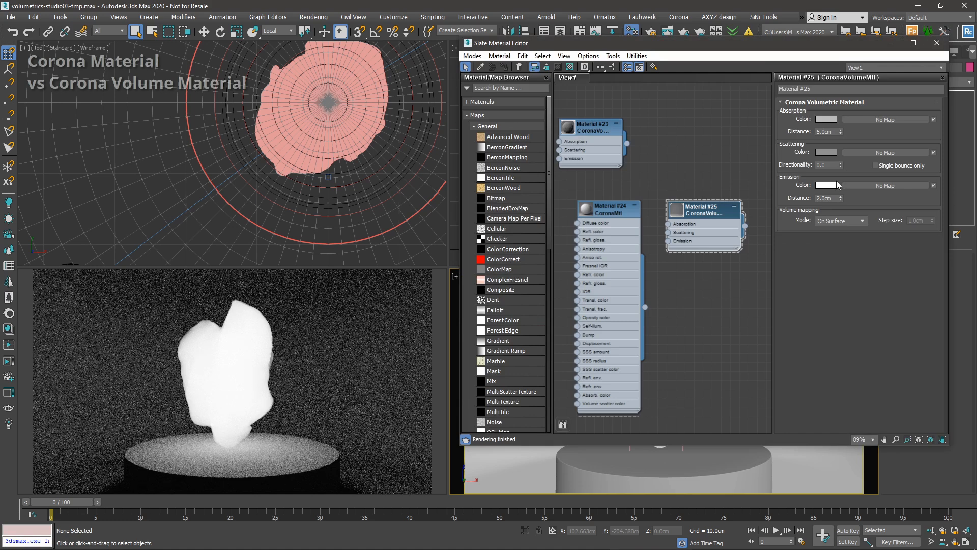
click(826, 185)
click(385, 88)
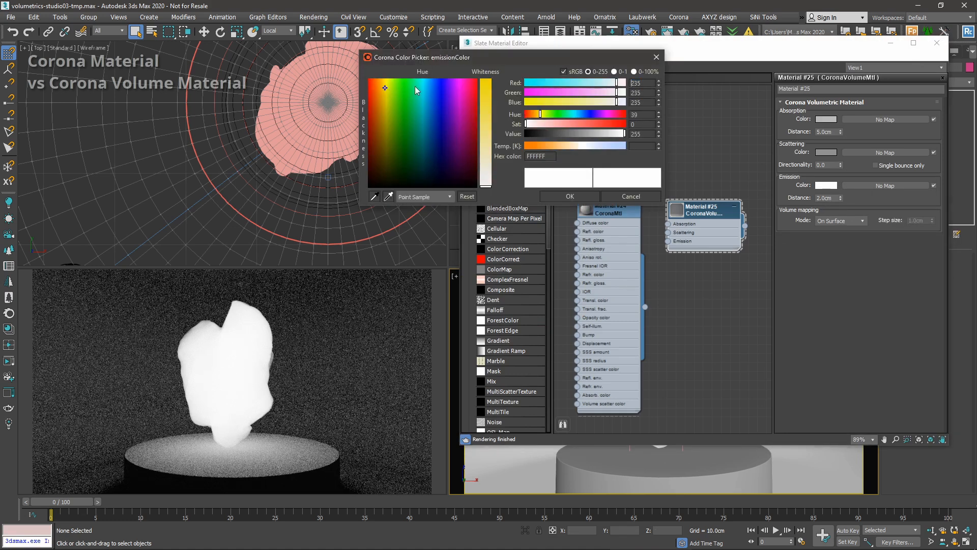
click(490, 111)
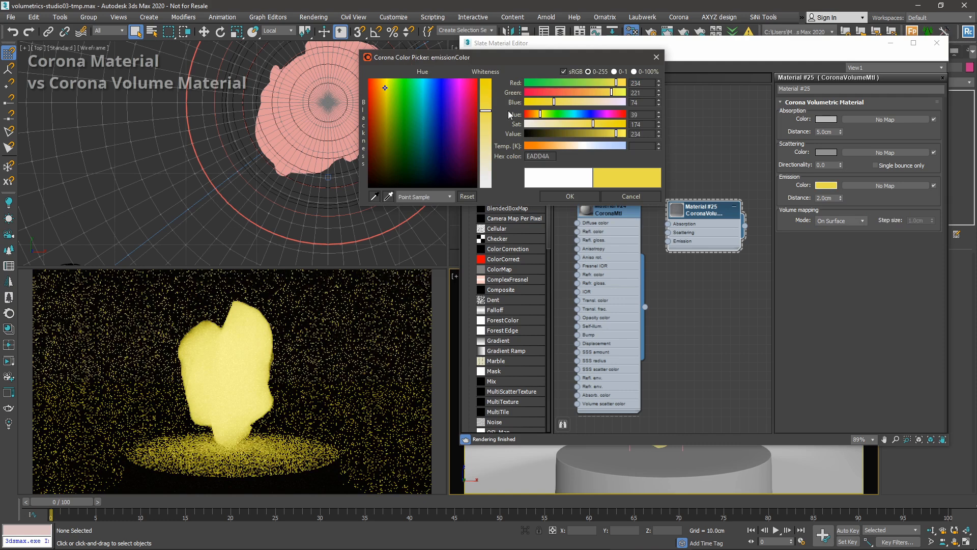
drag(423, 111, 424, 132)
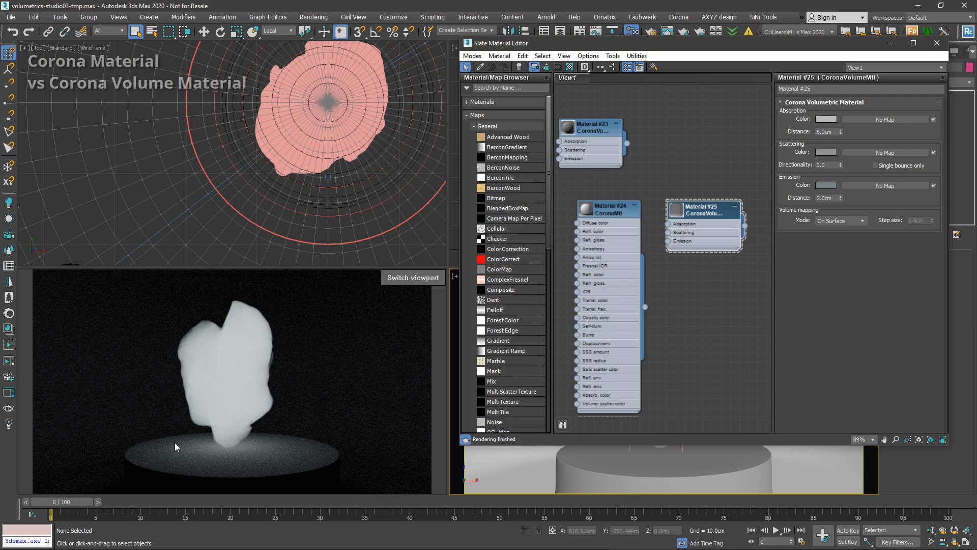
Set the volume material's emission color to black.
click(828, 187)
drag(534, 134, 521, 133)
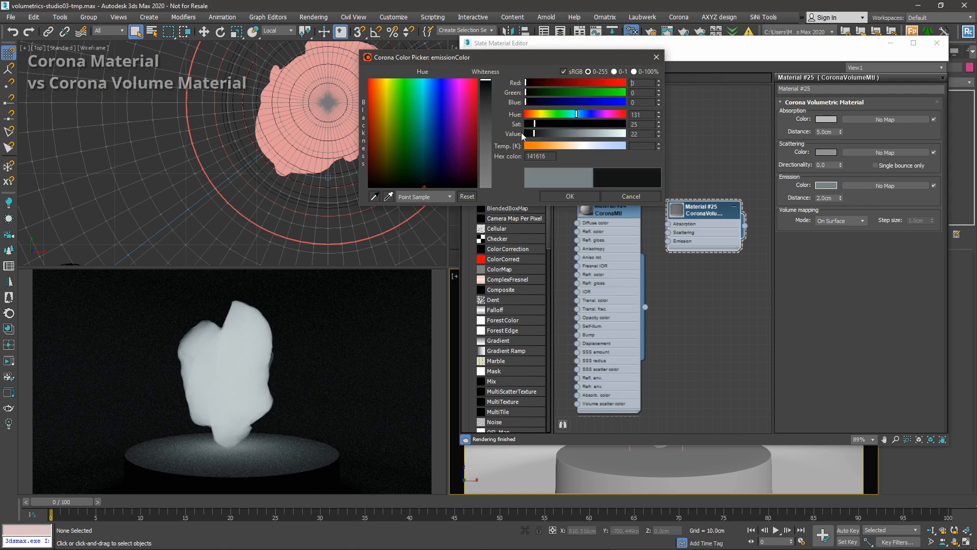
click(565, 196)
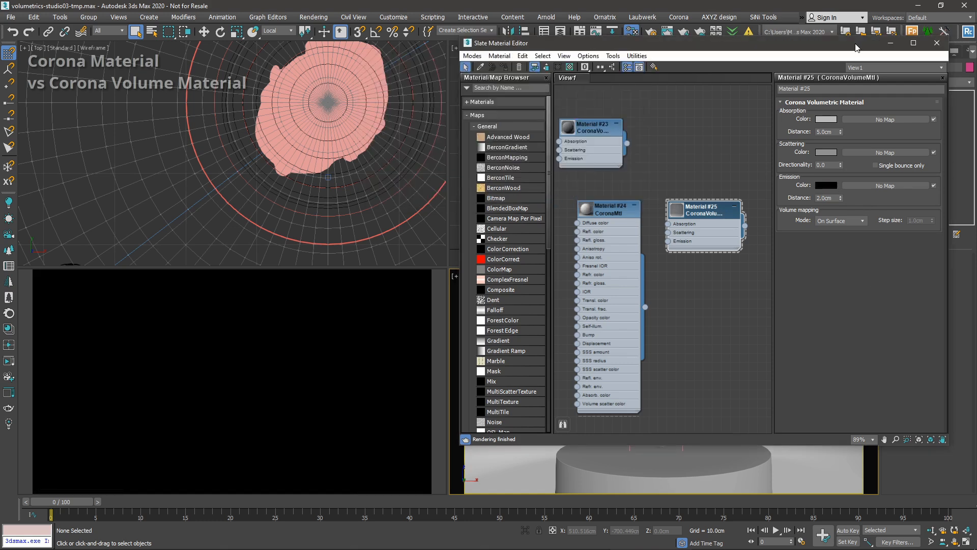
drag(855, 45, 844, 47)
scroll(704, 214, up, 2)
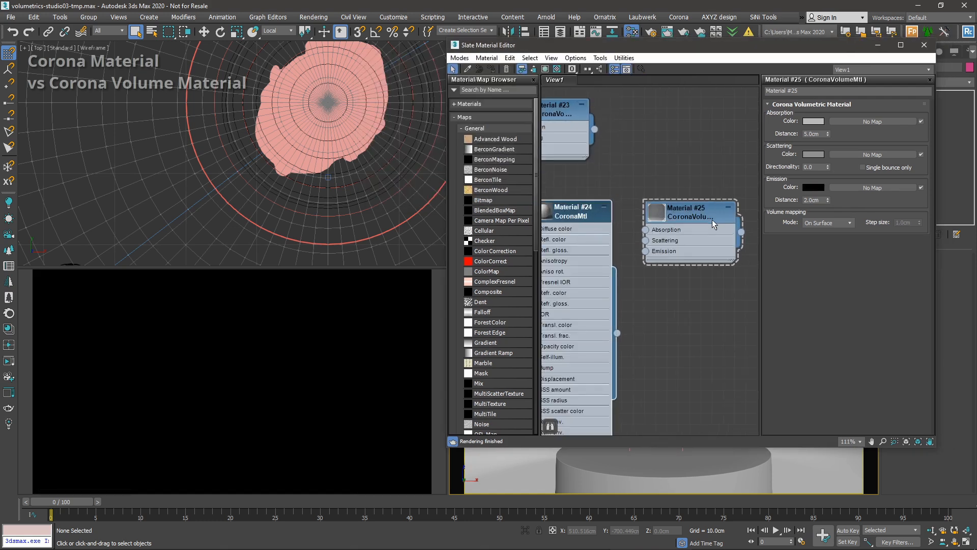
Check the volume mapping mode options of the volume material and choose On Surface.
middle_drag(711, 218, 686, 224)
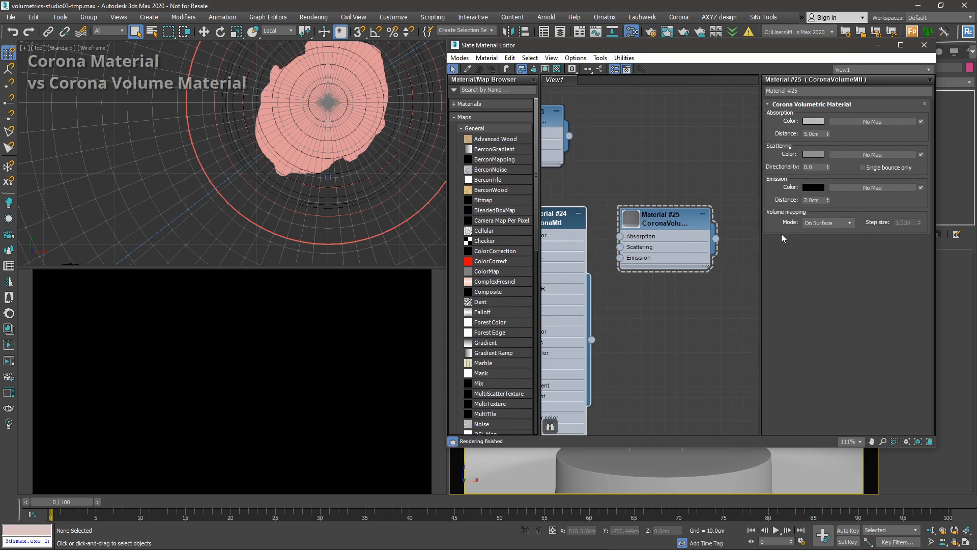
click(836, 223)
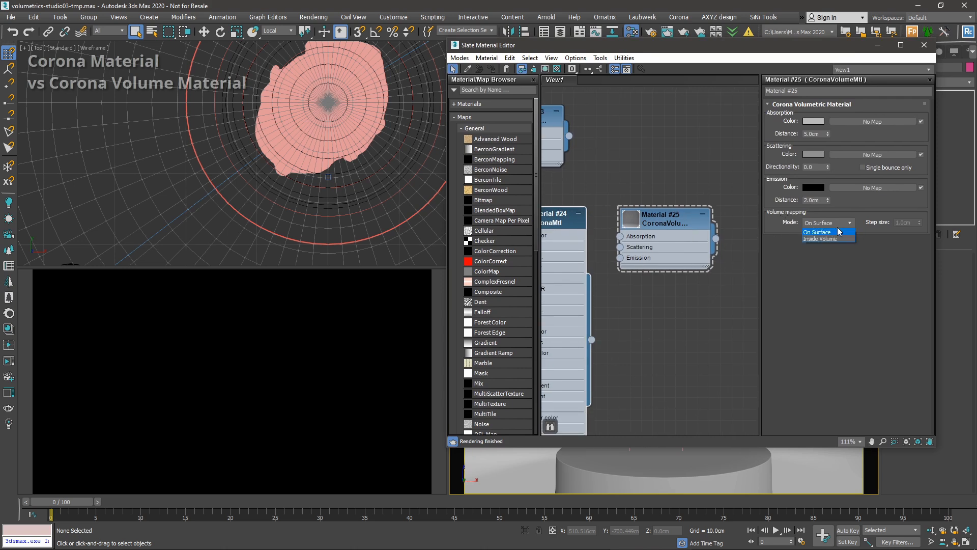
click(827, 232)
Minimize the material editor and turn the two small side lights and the large top light back on.
click(878, 45)
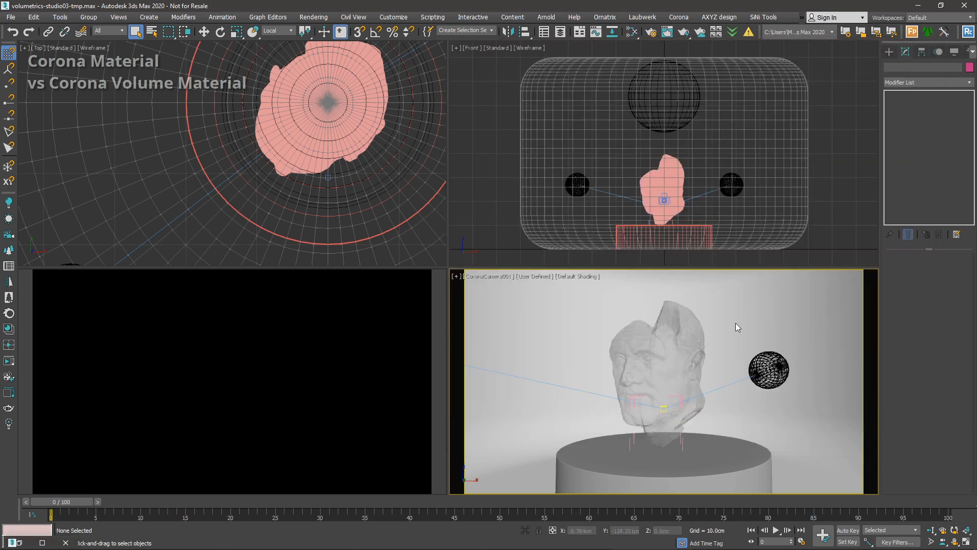
click(774, 360)
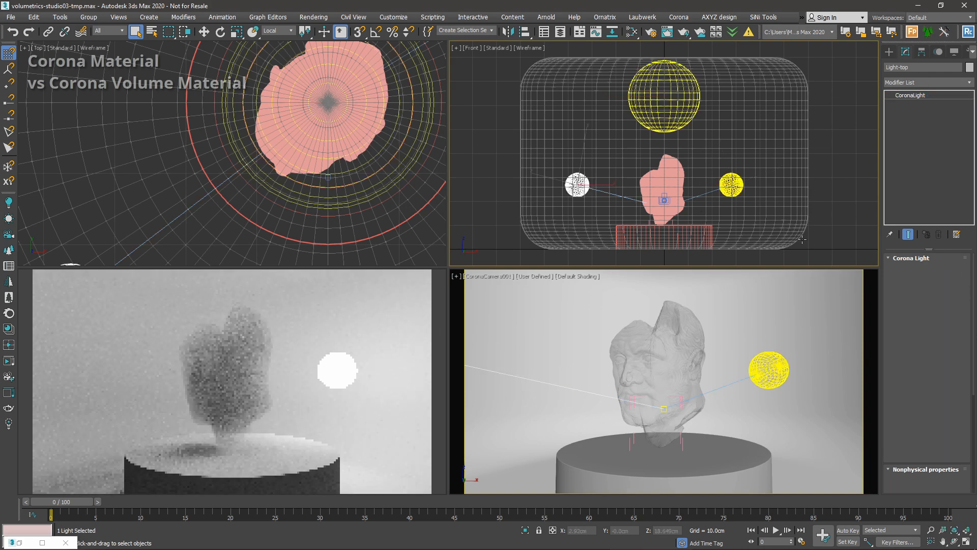
click(896, 274)
click(791, 287)
Set the volume material's absorption distance to 1 cm and enable Single bounce only.
key(m)
middle_drag(669, 237, 676, 255)
scroll(676, 255, up, 2)
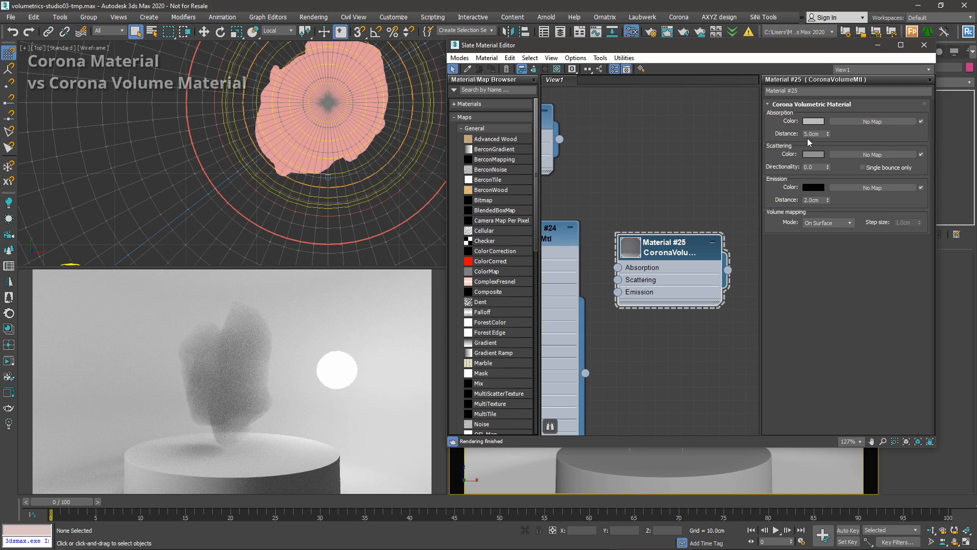
text(1)
key(Return)
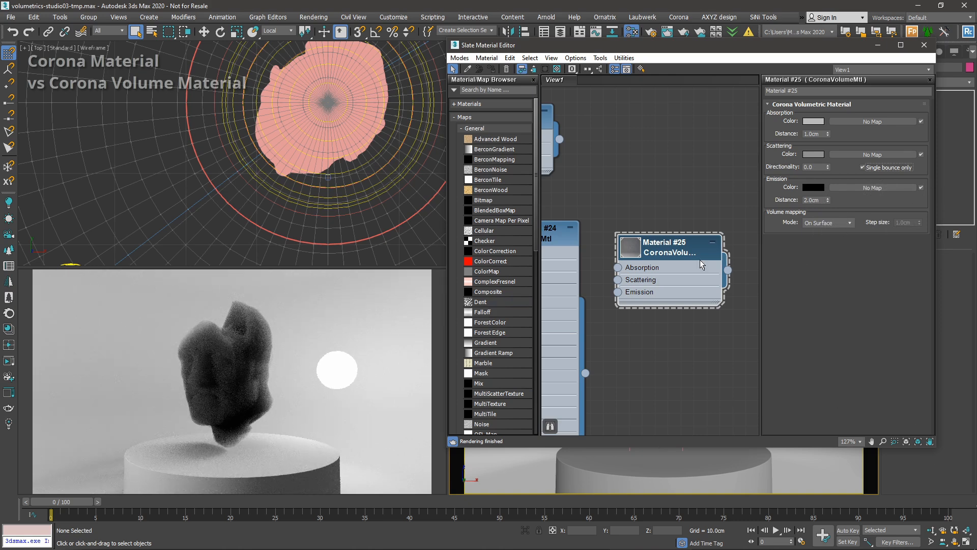
Move the volume material node to an empty area of the node view, leaving room for a map beside it.
drag(700, 260, 712, 298)
middle_drag(685, 295, 551, 231)
scroll(551, 231, down, 1)
drag(576, 231, 693, 243)
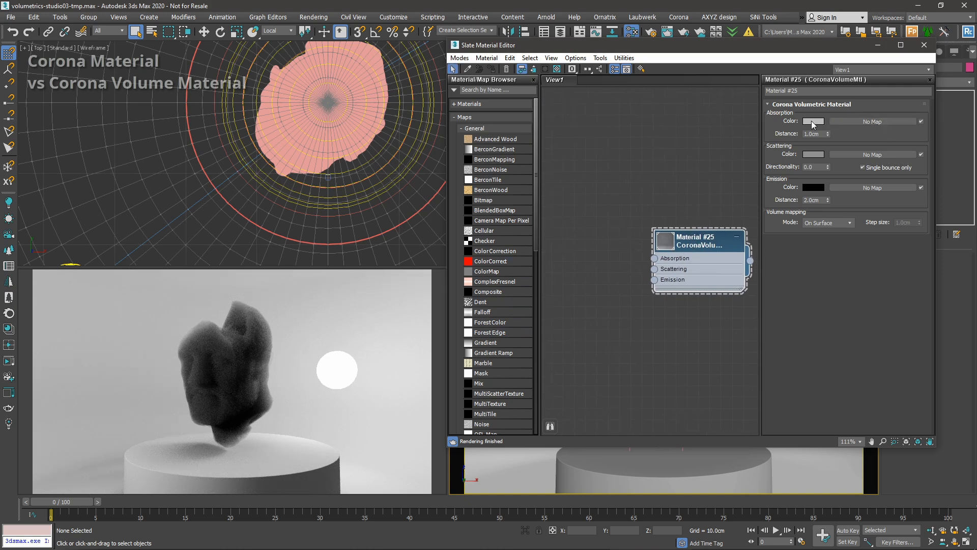
right_click(569, 243)
click(555, 261)
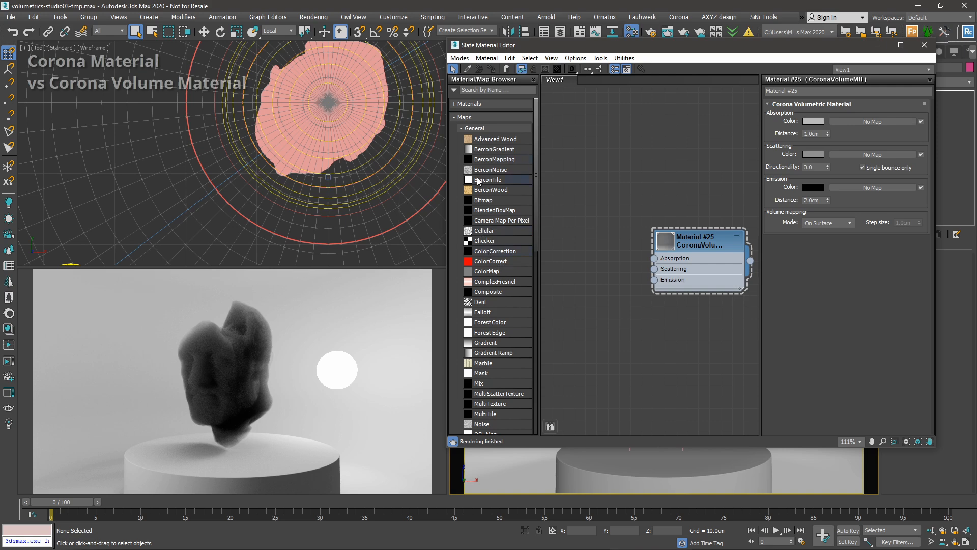
Add a general Noise map, connect it to the volume material's Absorption input, and display the noise parameters.
right_click(586, 206)
mouse_move(611, 221)
mouse_move(710, 222)
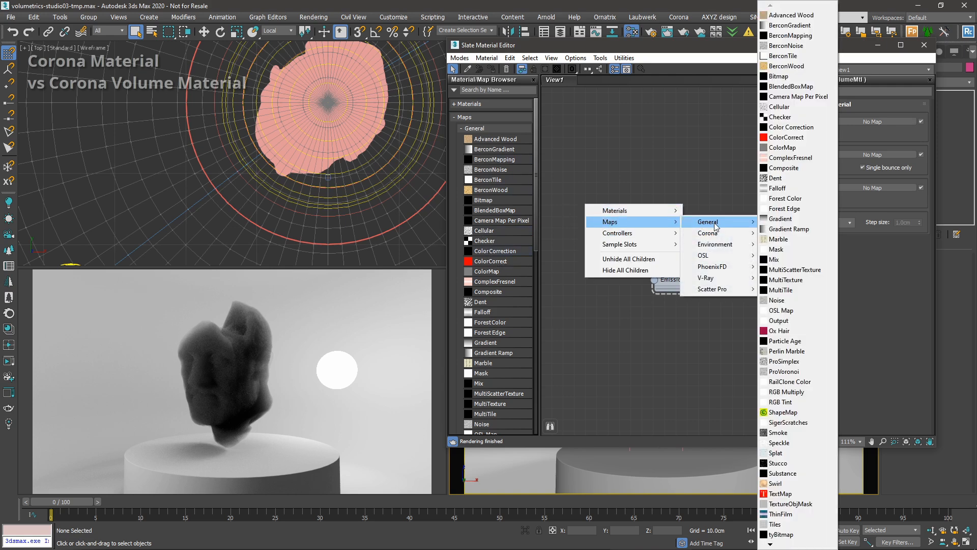
click(777, 300)
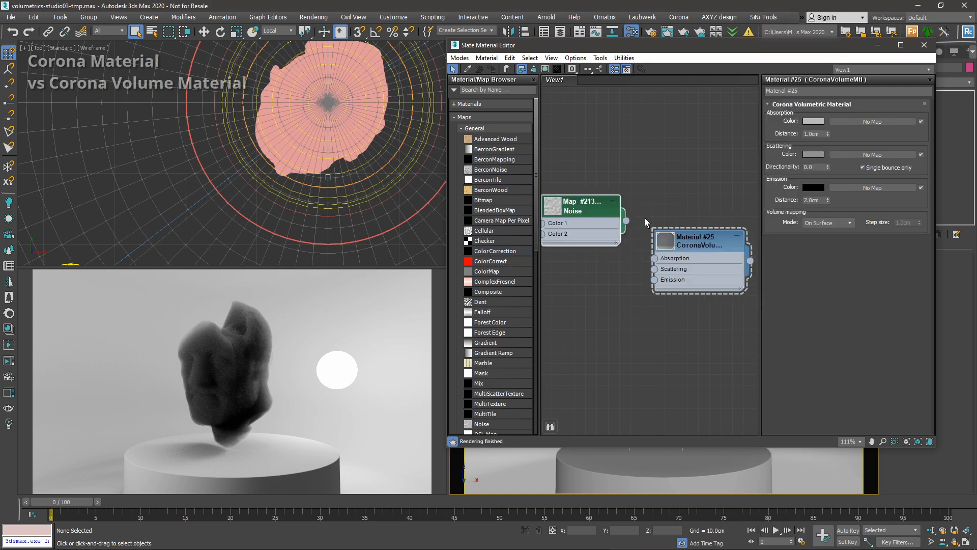
drag(632, 246, 655, 258)
click(557, 209)
drag(586, 210, 598, 154)
drag(706, 232, 706, 265)
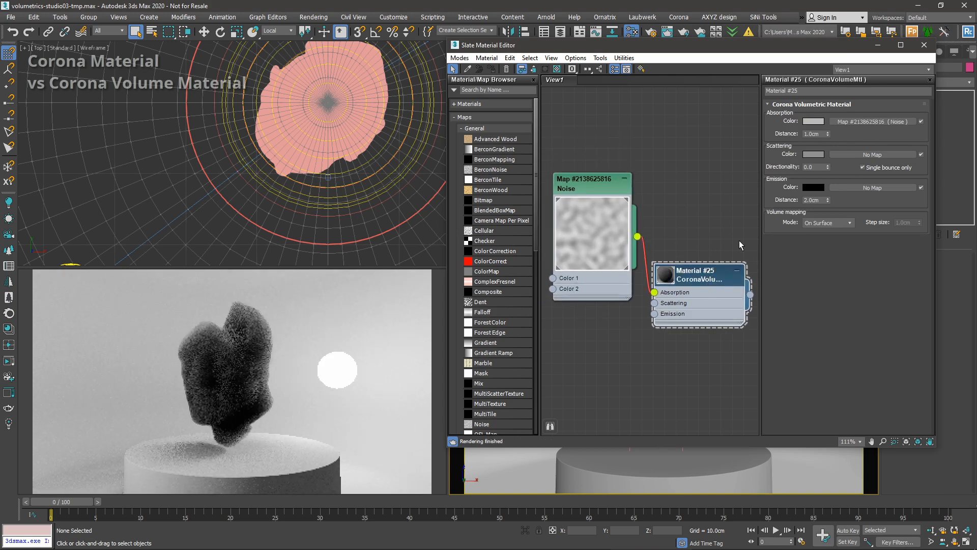
double_click(613, 198)
click(600, 191)
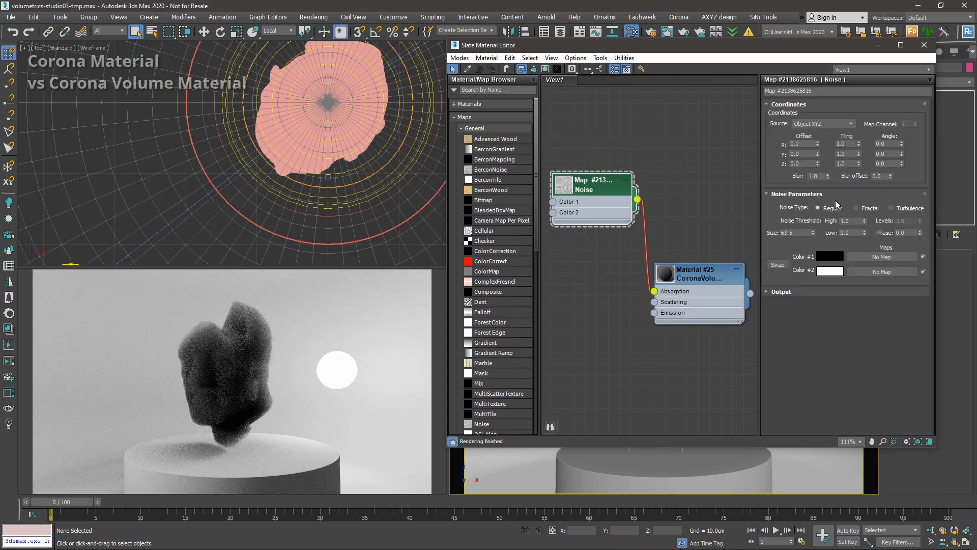
Try a near-black Color #2 (12, 12, 12) and a light grey Color #1 (216, 216, 216) on the noise map, cancelling each.
click(828, 272)
click(530, 134)
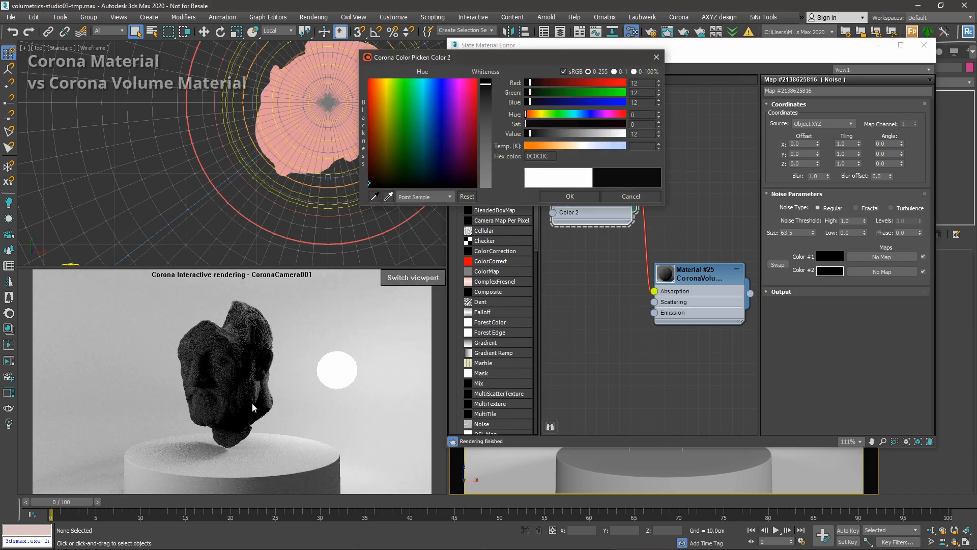
click(645, 197)
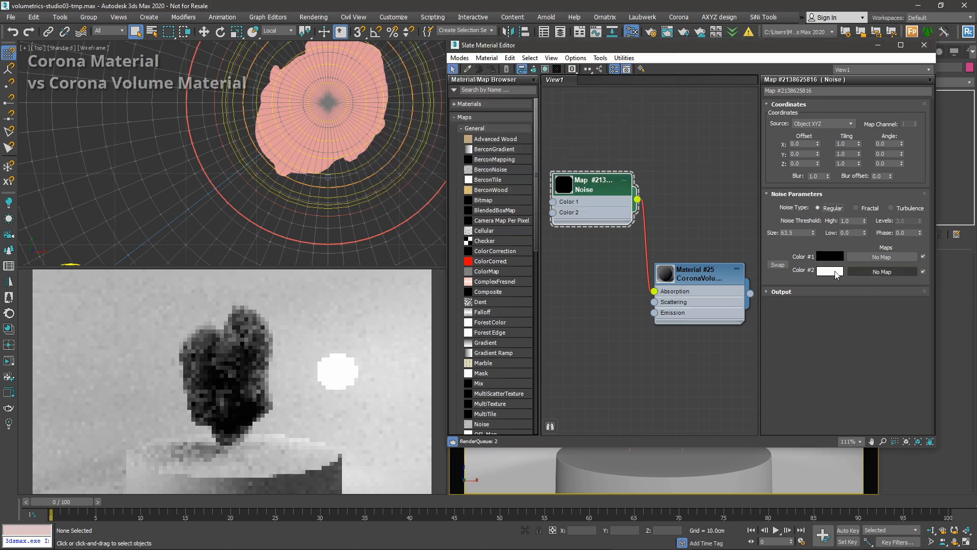
click(829, 256)
click(609, 134)
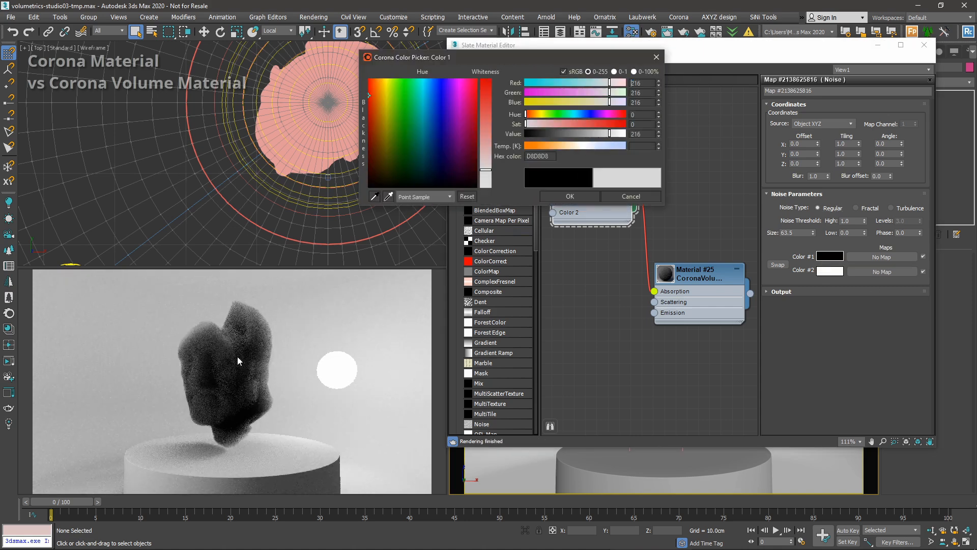
click(632, 196)
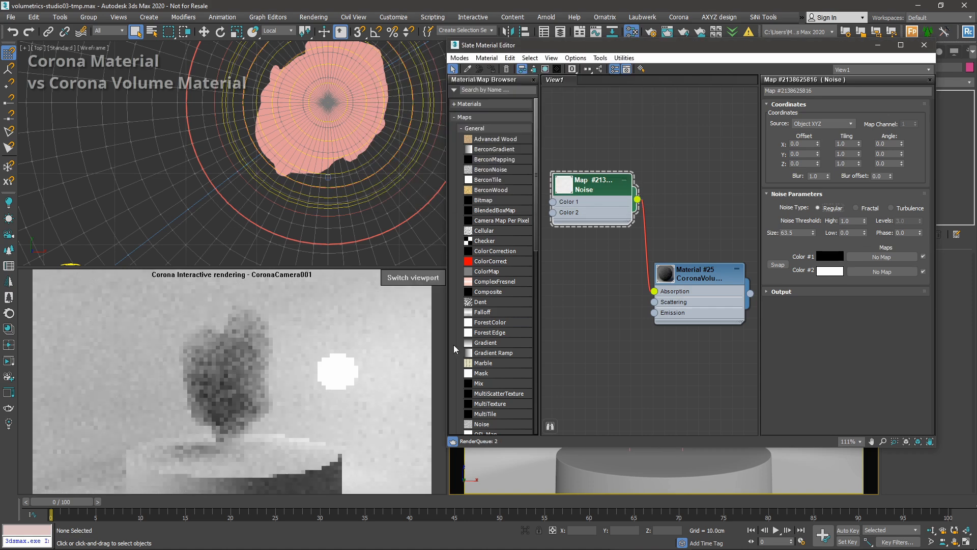
Try sizes of 3, 2 and 1 on the noise map, and set its size to 2.
text(3)
key(Tab)
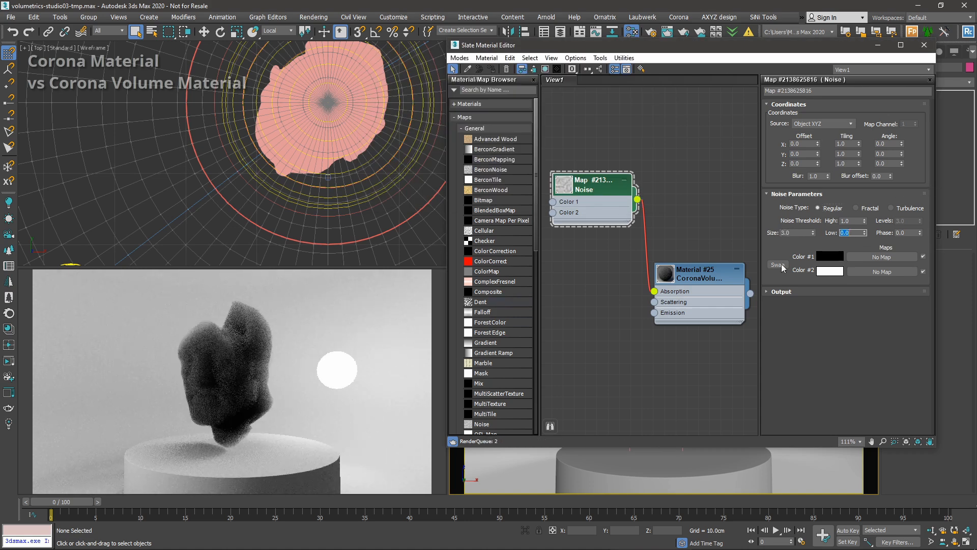
double_click(800, 231)
text(2)
key(Tab)
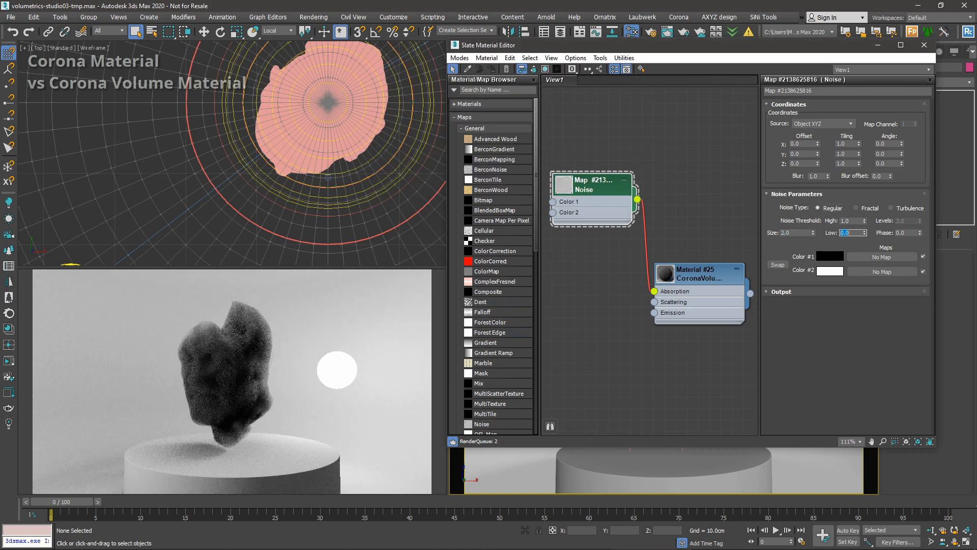
double_click(800, 231)
text(1)
key(Tab)
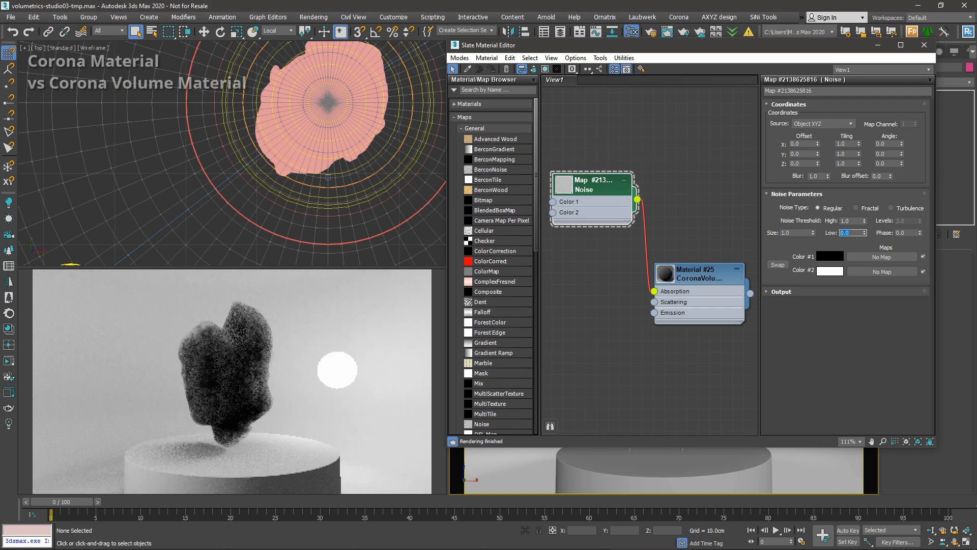
double_click(800, 231)
text(2)
key(Tab)
Set the noise threshold to 0.6 high and 0.4 low.
double_click(857, 220)
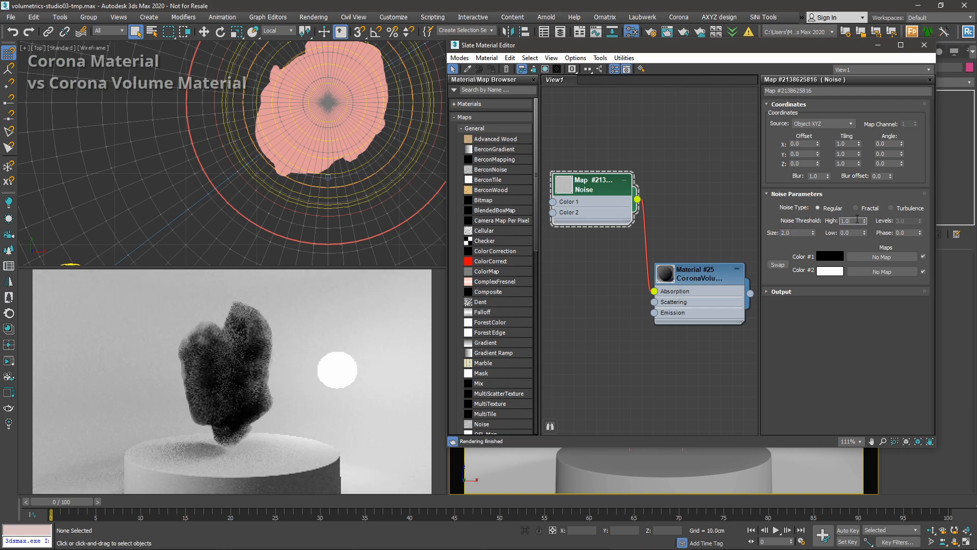
text(0.6)
key(Tab)
text(0.4)
key(Tab)
Display the volume material's parameters and tidy the positions of the noise and material nodes.
click(700, 267)
click(630, 218)
double_click(717, 270)
drag(588, 190, 587, 211)
middle_drag(659, 251, 650, 224)
scroll(651, 225, down, 1)
click(692, 246)
click(610, 203)
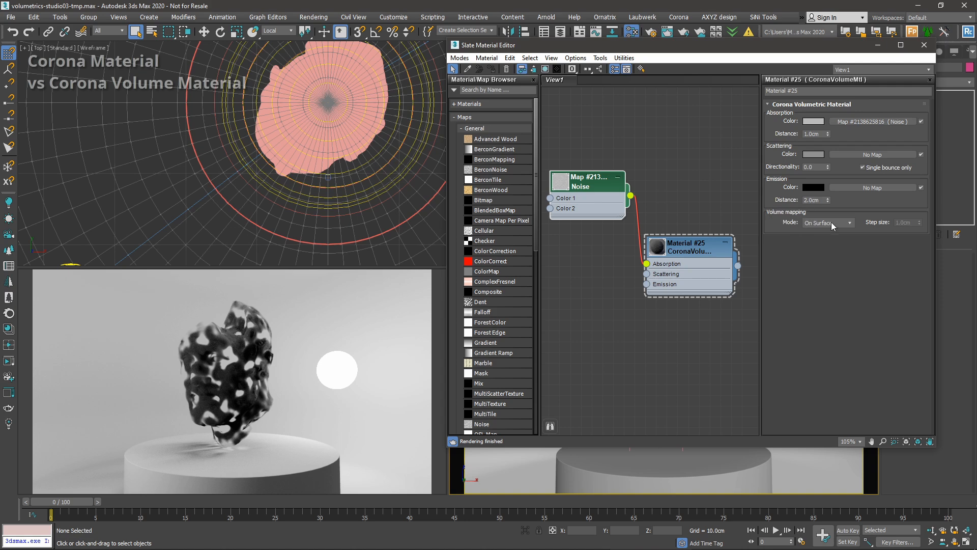
Examine the noise pattern on the head from the side in a perspective view, and return to the camera view.
click(878, 44)
key(p)
click(693, 334)
alt+middle_drag(693, 334, 712, 308)
scroll(666, 348, up, 3)
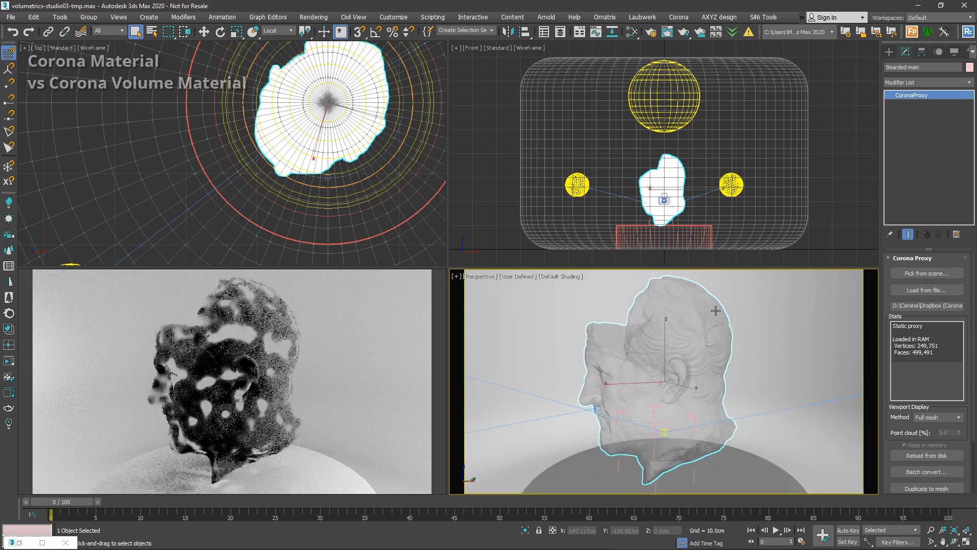
key(c)
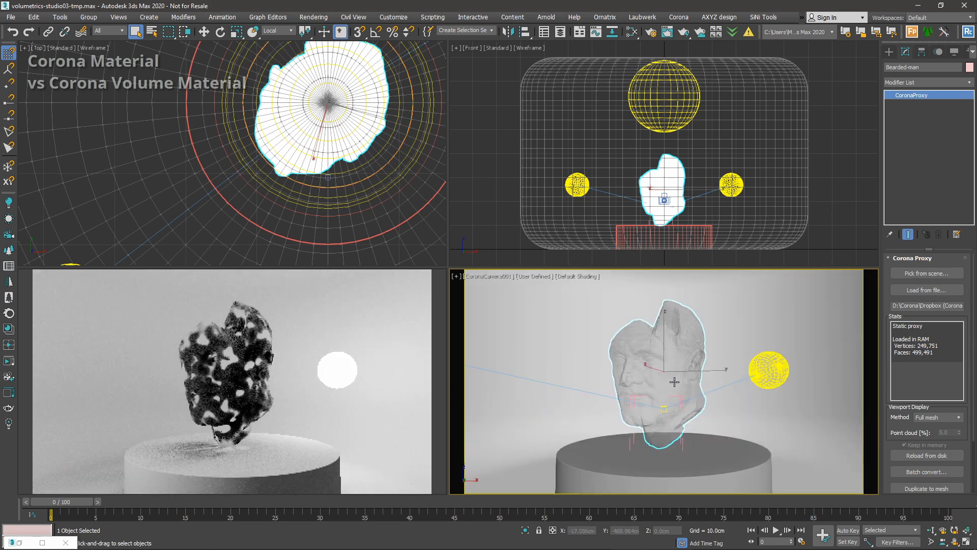
Reopen the material editor, set the volume mapping mode to Inside Volume, and rearrange the two nodes.
key(m)
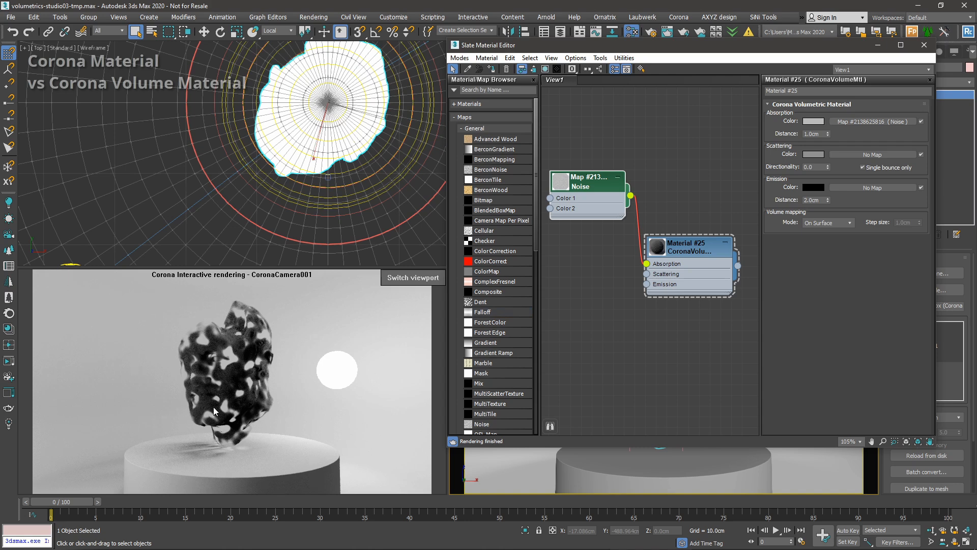
drag(596, 204, 606, 205)
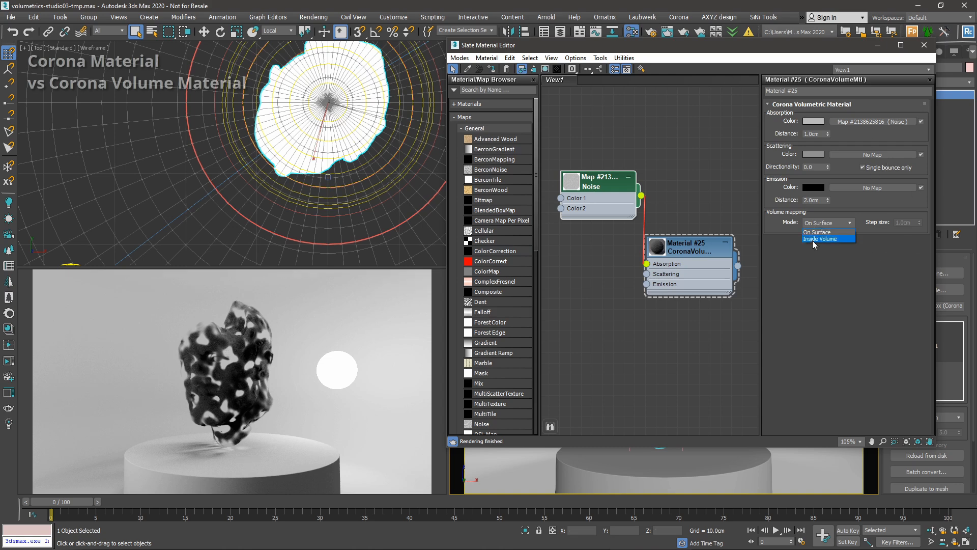
click(814, 239)
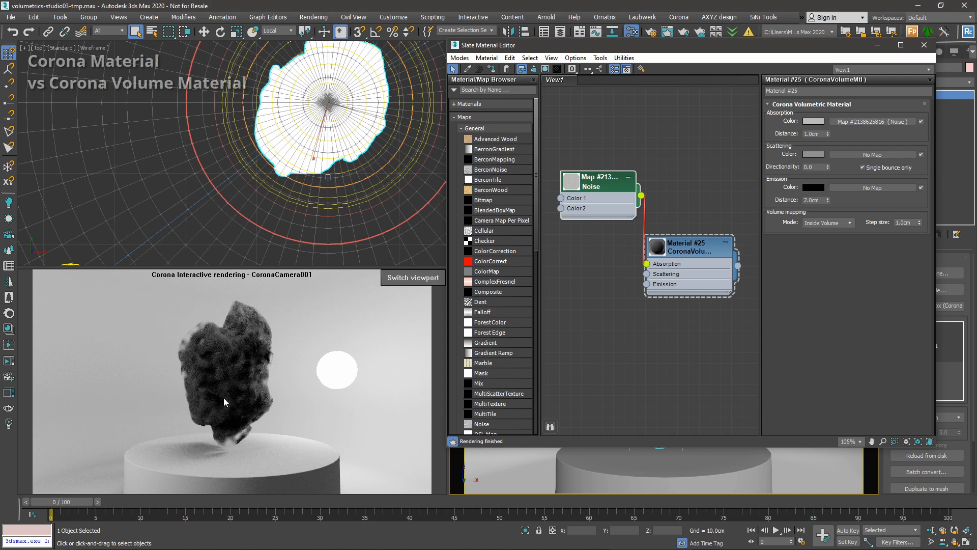
drag(613, 185, 602, 196)
drag(696, 254, 707, 265)
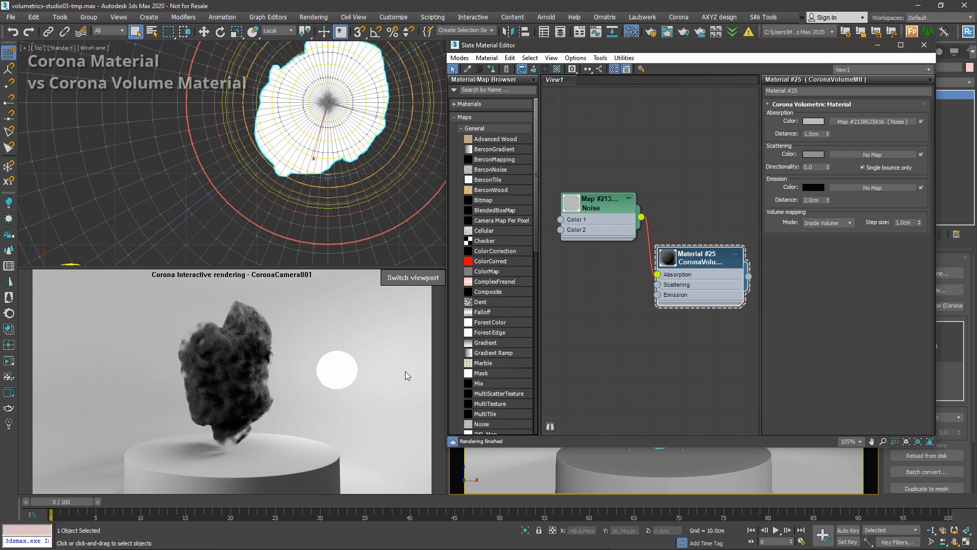
drag(693, 277, 694, 286)
drag(609, 232, 609, 235)
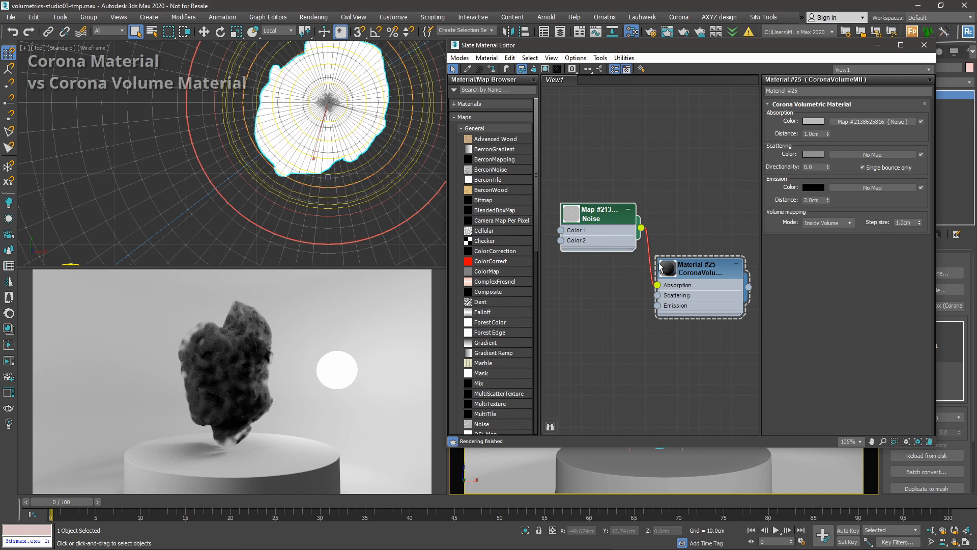
Try volume mapping step sizes of 10, 5 and 1 cm, and set the step size to 2 cm.
double_click(911, 225)
text(10)
key(Return)
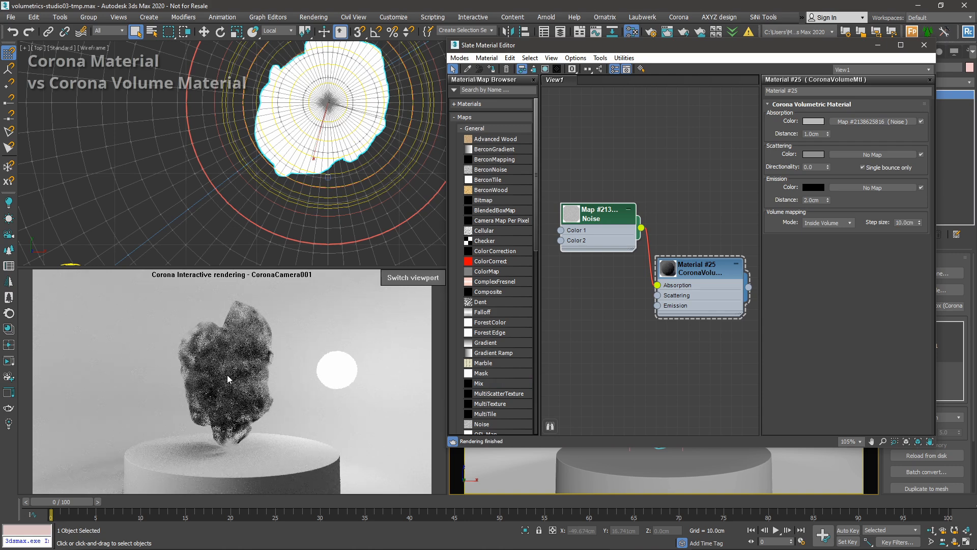
double_click(907, 223)
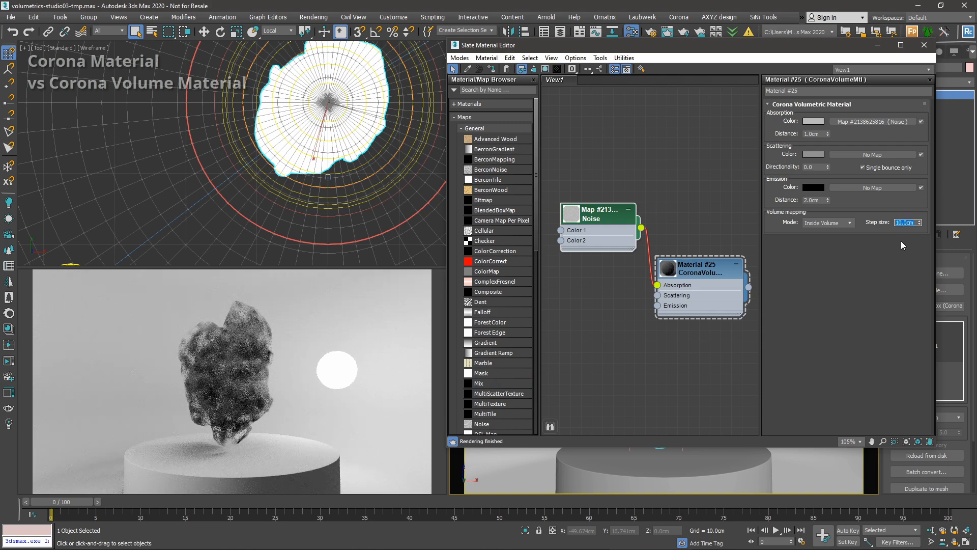
text(5)
key(Return)
text(1)
key(Return)
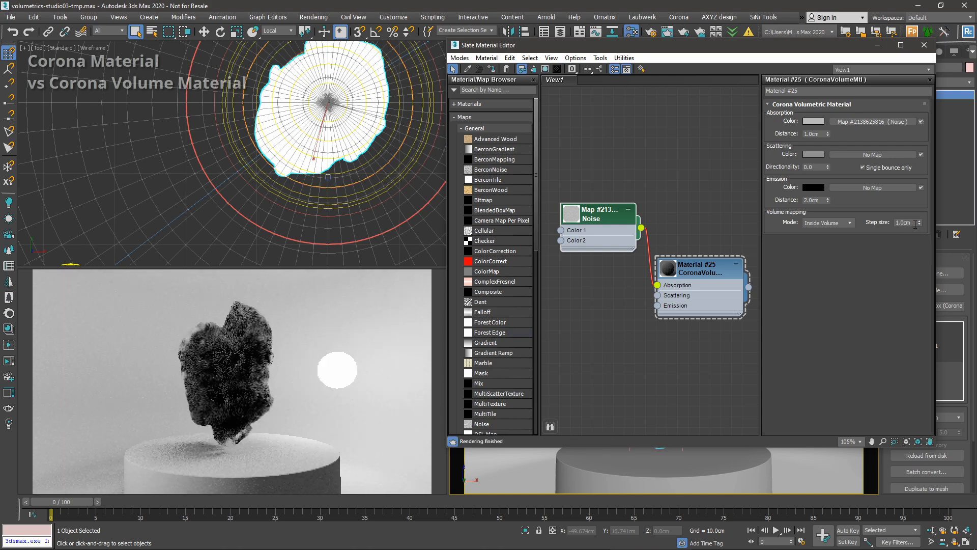
click(911, 223)
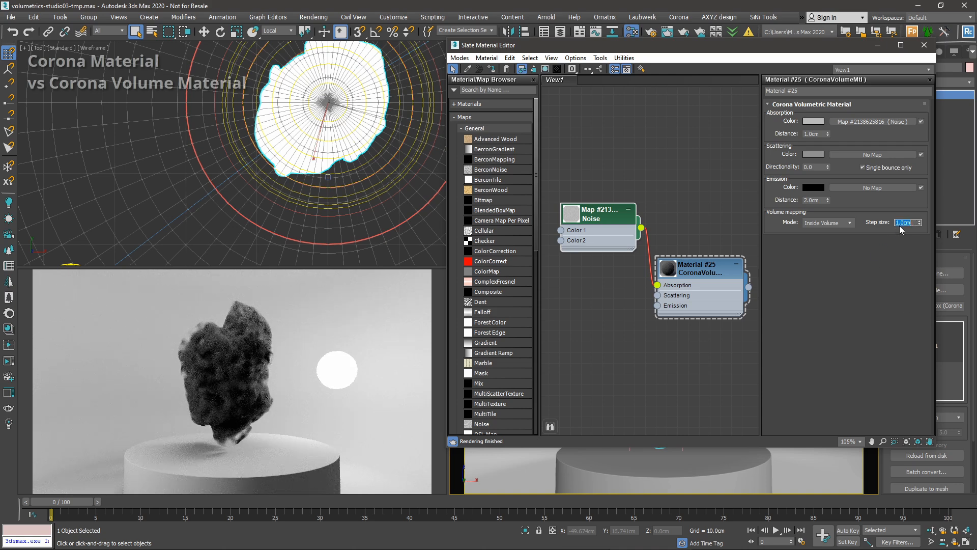
key(Return)
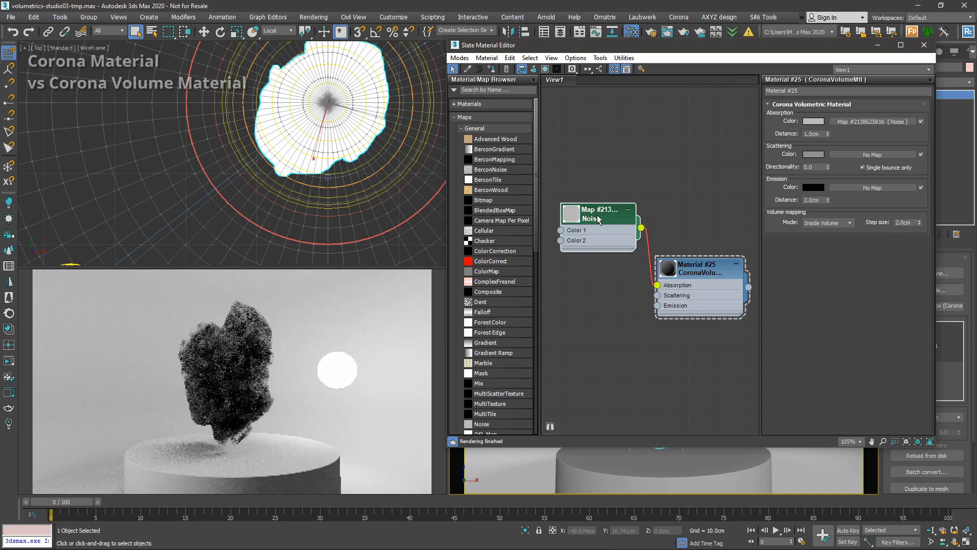
Display the noise map's parameters, try a size of 3, and set the noise size to 4.
double_click(597, 215)
key(l)
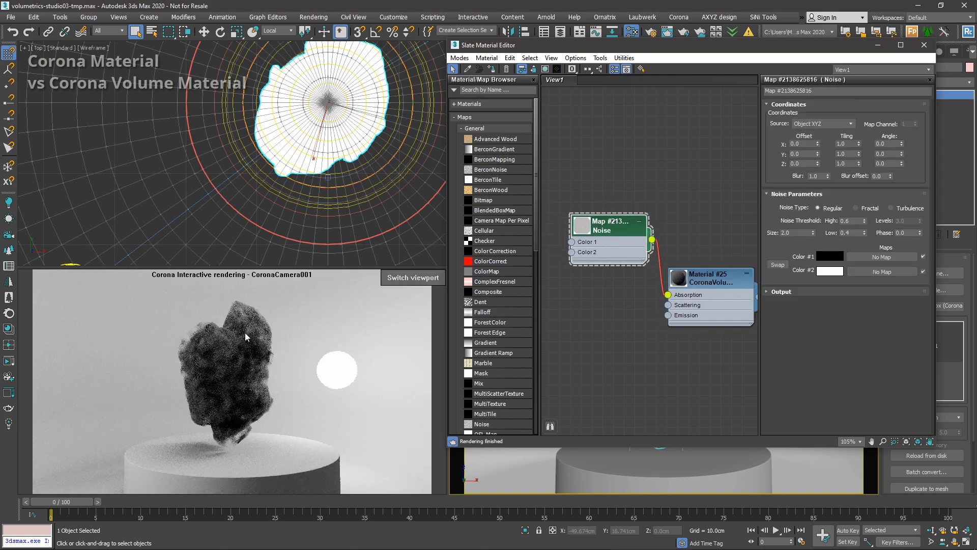
mouse_move(606, 231)
mouse_down()
mouse_move(584, 232)
mouse_move(607, 225)
mouse_up()
double_click(799, 232)
text(3)
key(Tab)
double_click(800, 233)
text(4)
key(Tab)
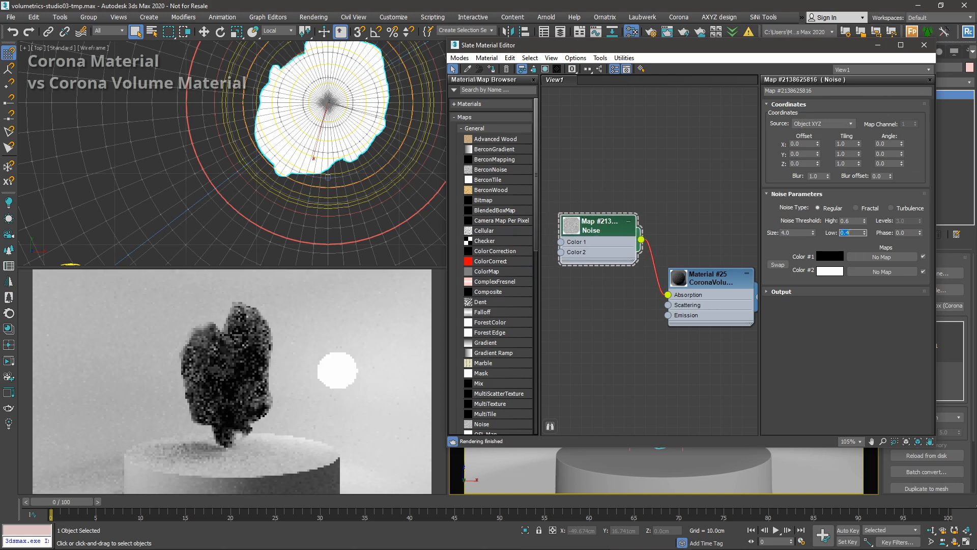
Set the noise map's high threshold to 0.51 and low threshold to 0.49.
double_click(860, 220)
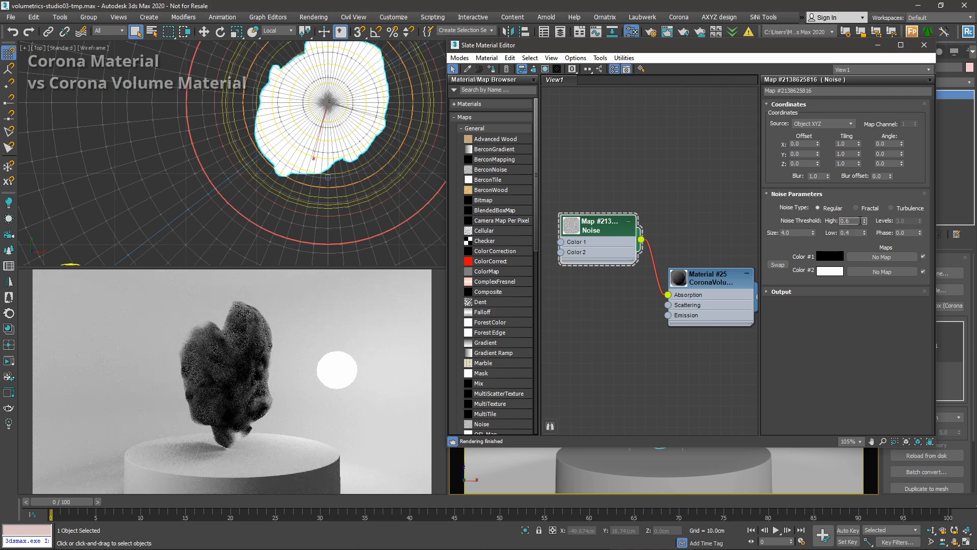
text(0.51)
key(Tab)
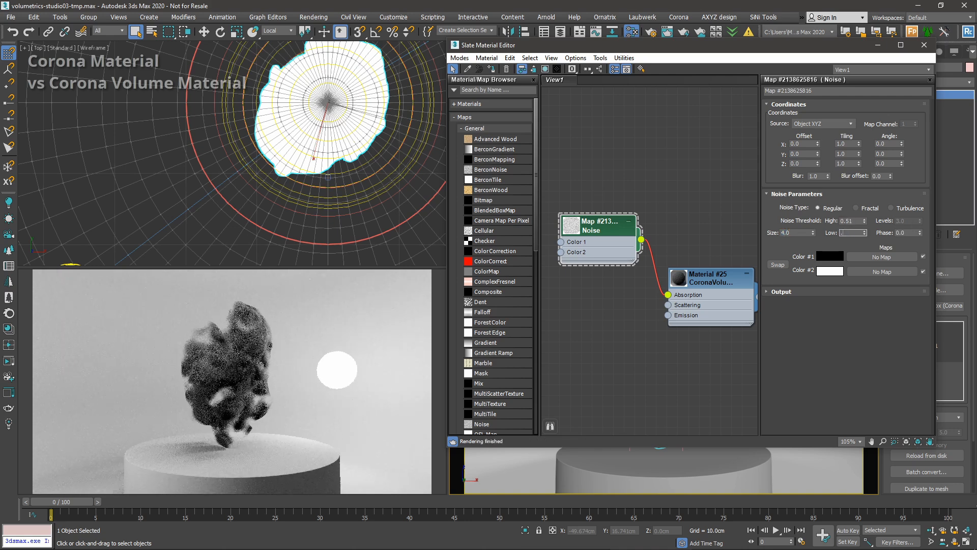
text(9)
key(Tab)
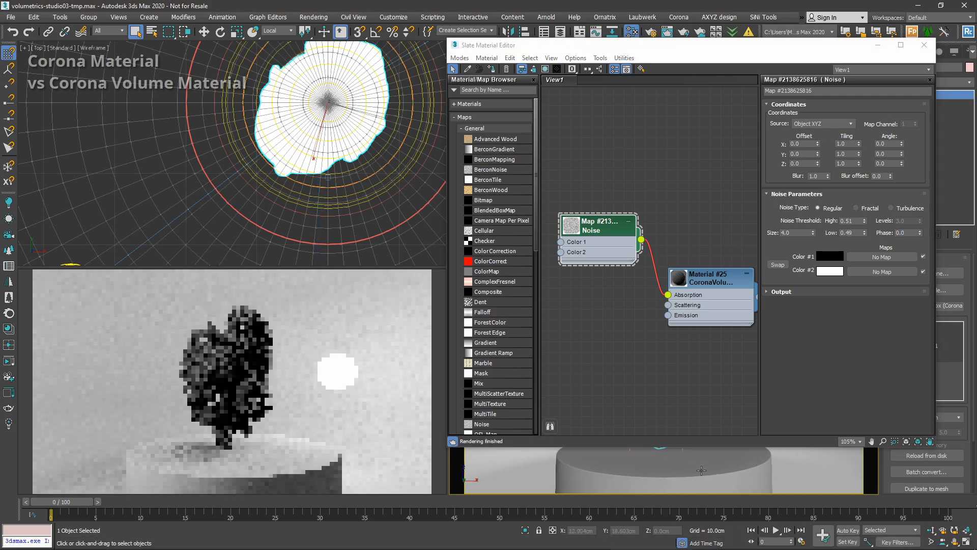
Close the material editor and examine the noise inside the head up close from several sides in the perspective view.
alt+middle_drag(667, 460, 766, 470)
click(924, 44)
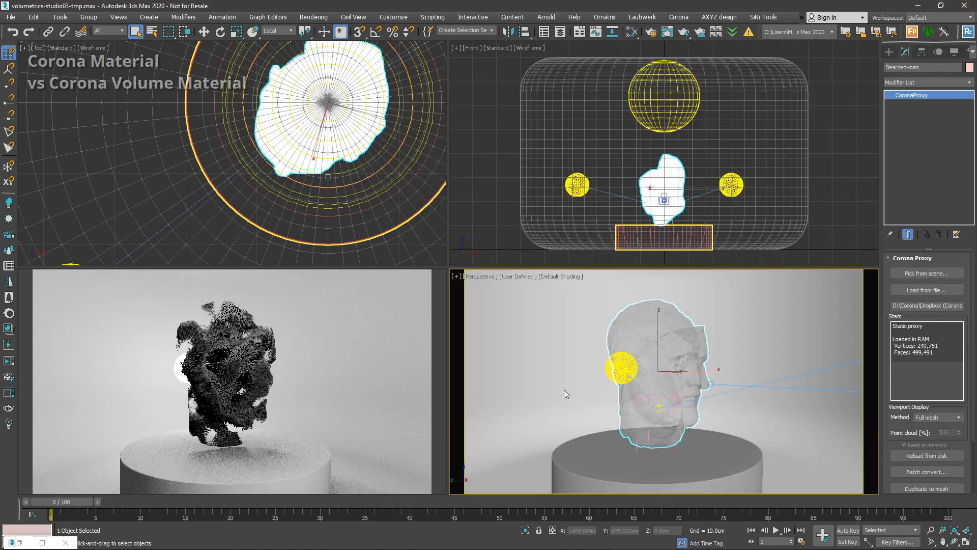
scroll(614, 331, up, 5)
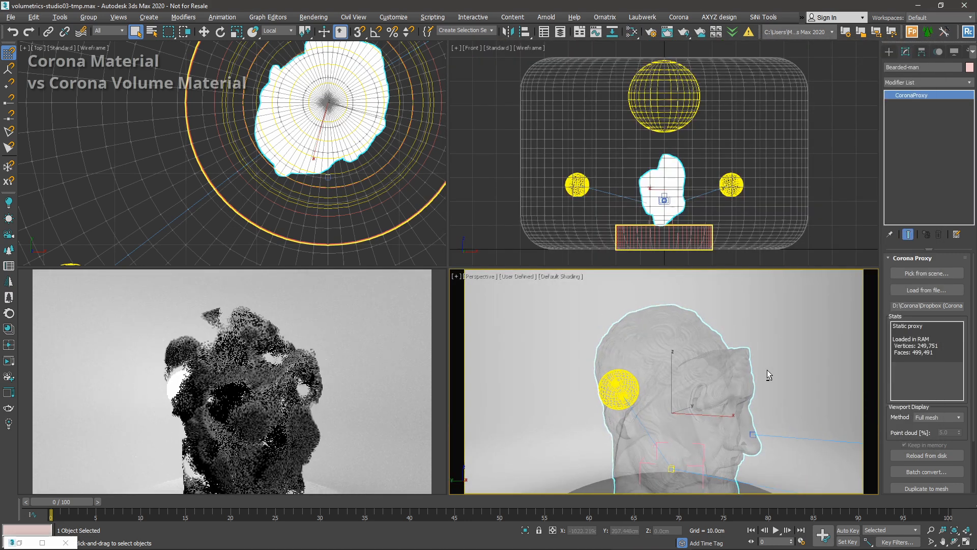
alt+middle_drag(723, 356, 723, 359)
alt+middle_drag(735, 375, 800, 355)
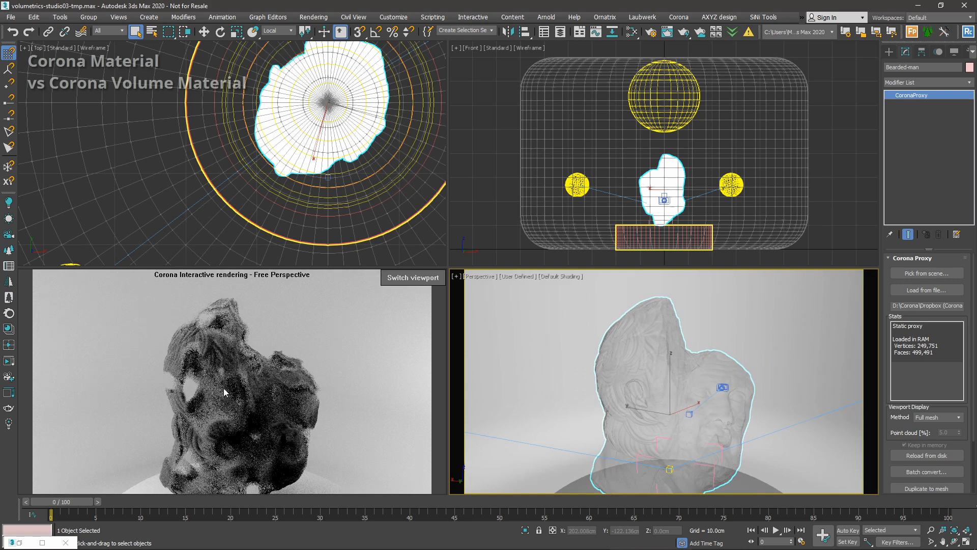
alt+middle_drag(765, 370, 548, 356)
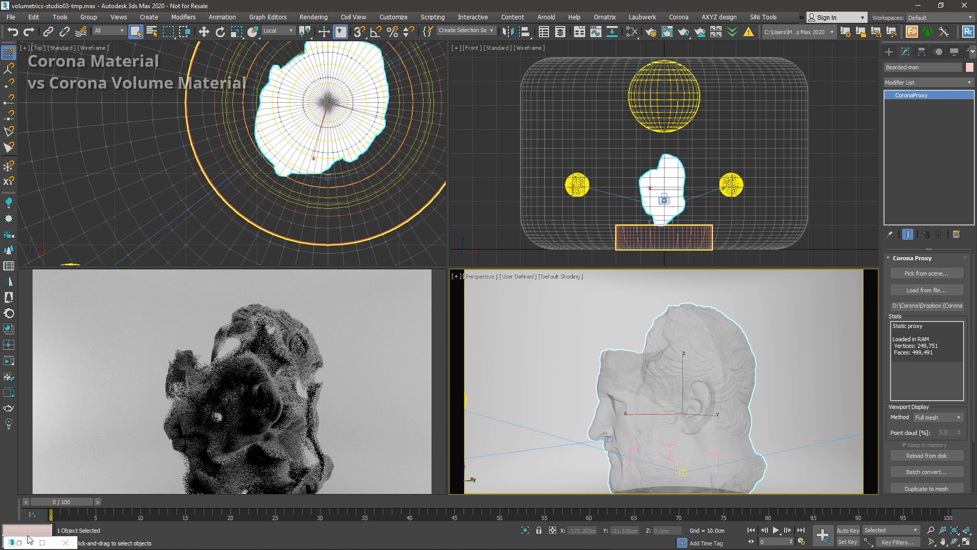
Reopen the volume material's parameters, try the On Surface mapping mode, and view the head from the front.
key(m)
double_click(711, 285)
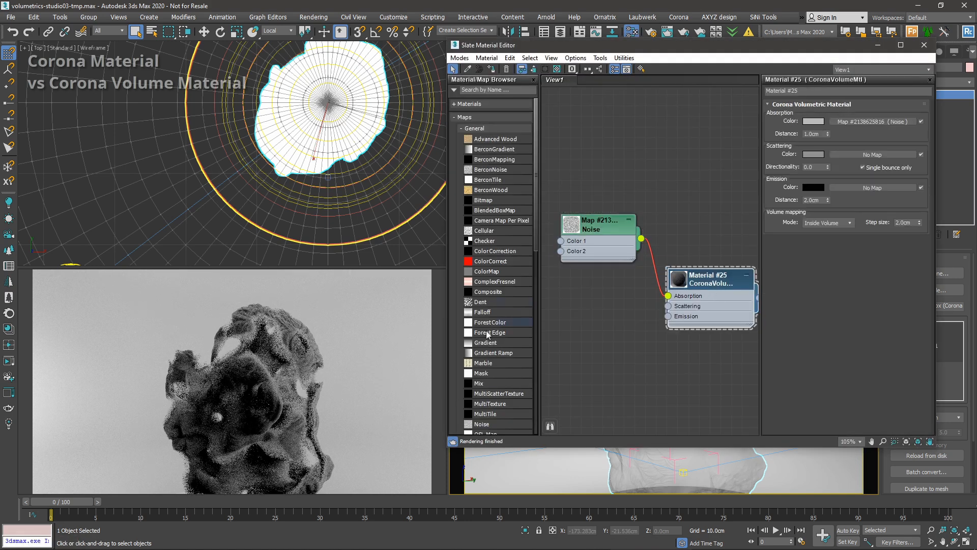
click(828, 222)
click(826, 233)
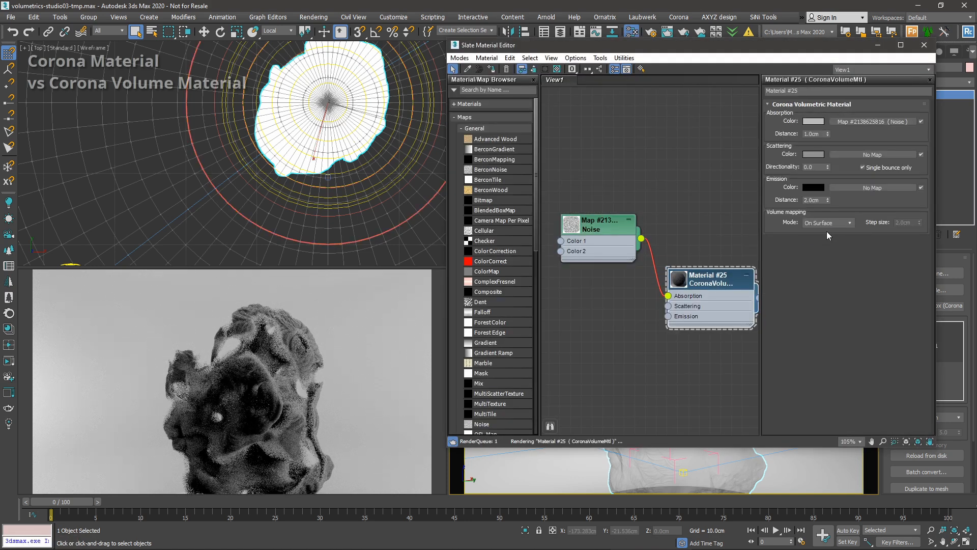
click(877, 45)
alt+middle_drag(630, 403, 692, 376)
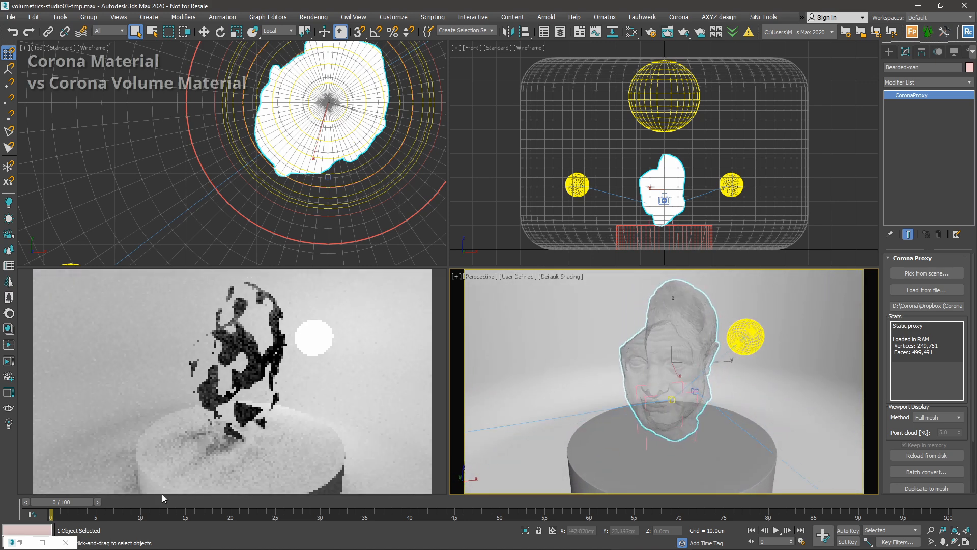
Bring back the material editor, move the noise node slightly away from the material, and set the volume mapping mode to Inside Volume.
click(28, 543)
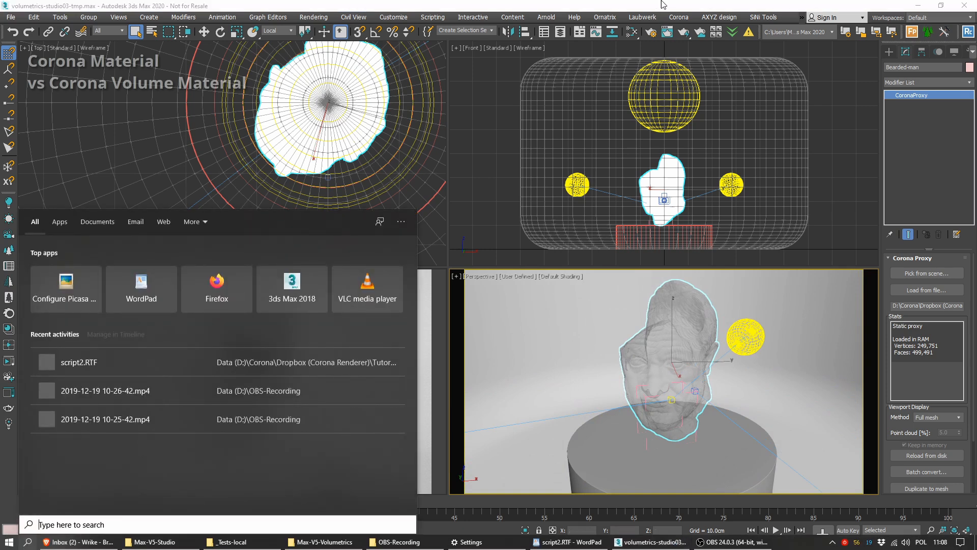
key(Escape)
key(m)
middle_drag(745, 279, 733, 269)
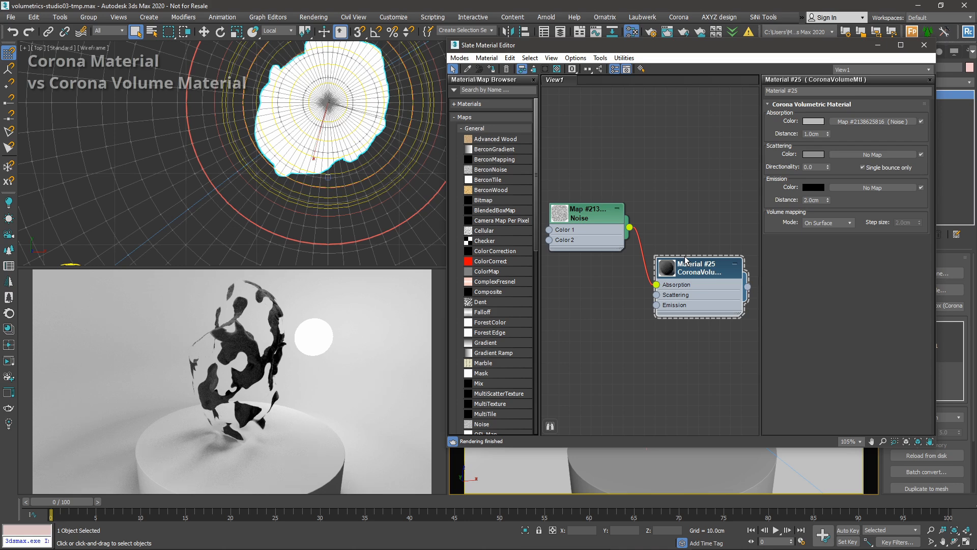
drag(579, 212, 568, 201)
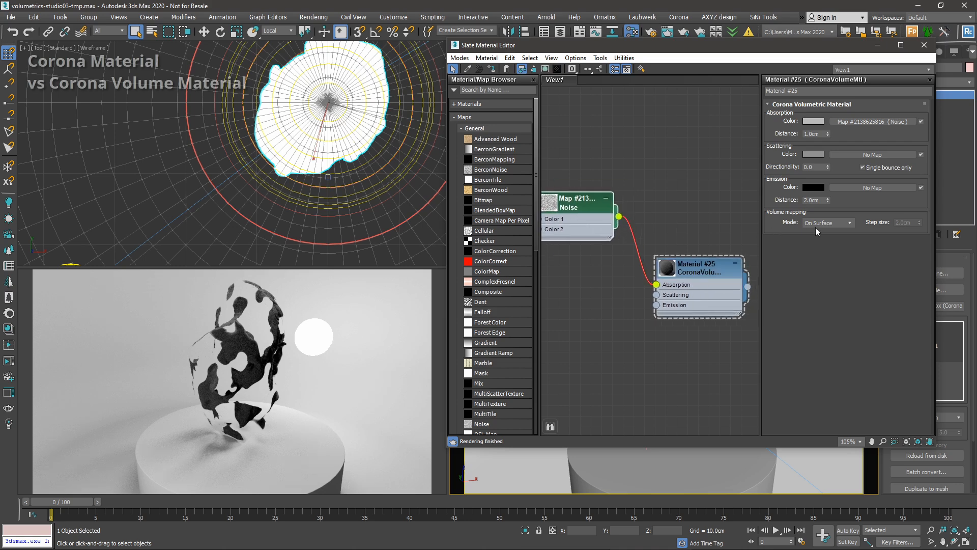
scroll(729, 254, down, 1)
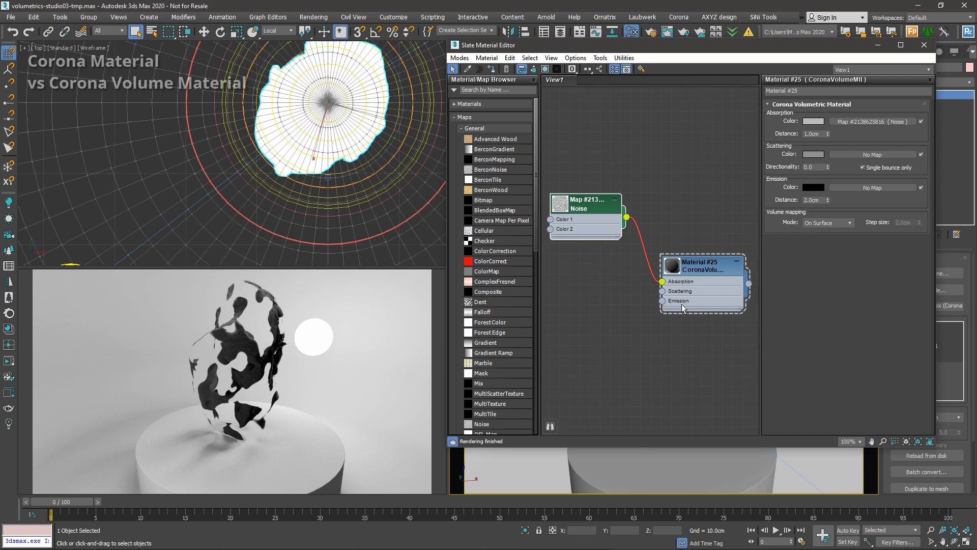
click(822, 222)
click(821, 237)
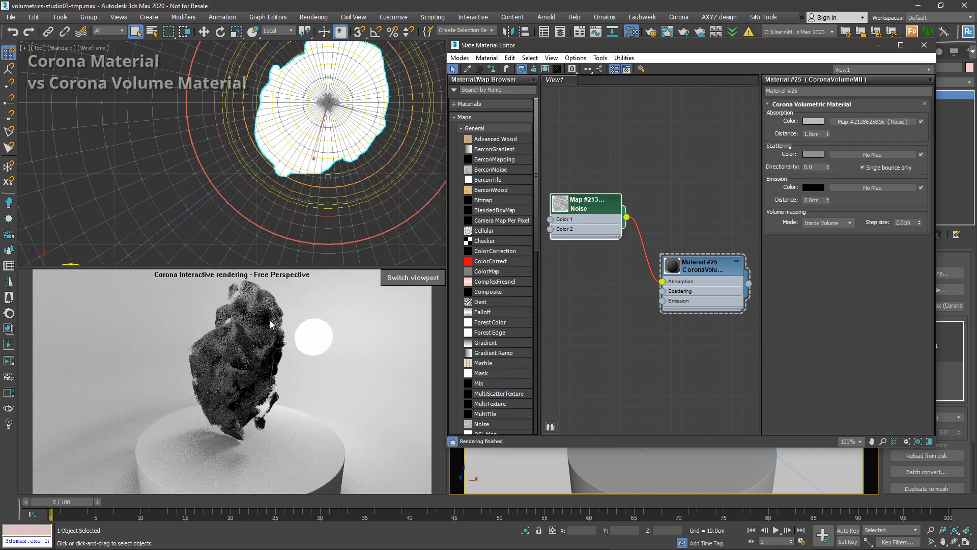
Move the noise map's connection from the volume material's Absorption input to its Emission input, and view the head from another angle.
key(super+x)
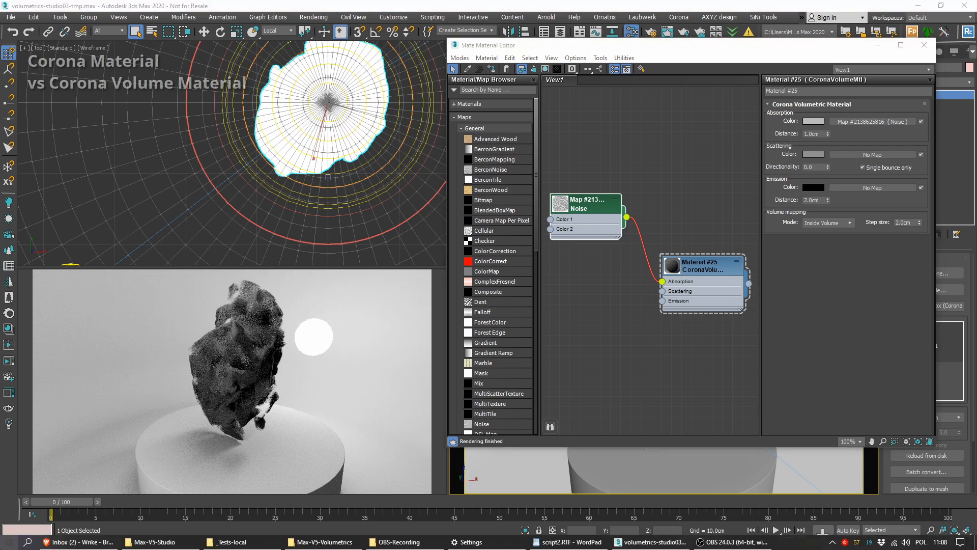
key(Escape)
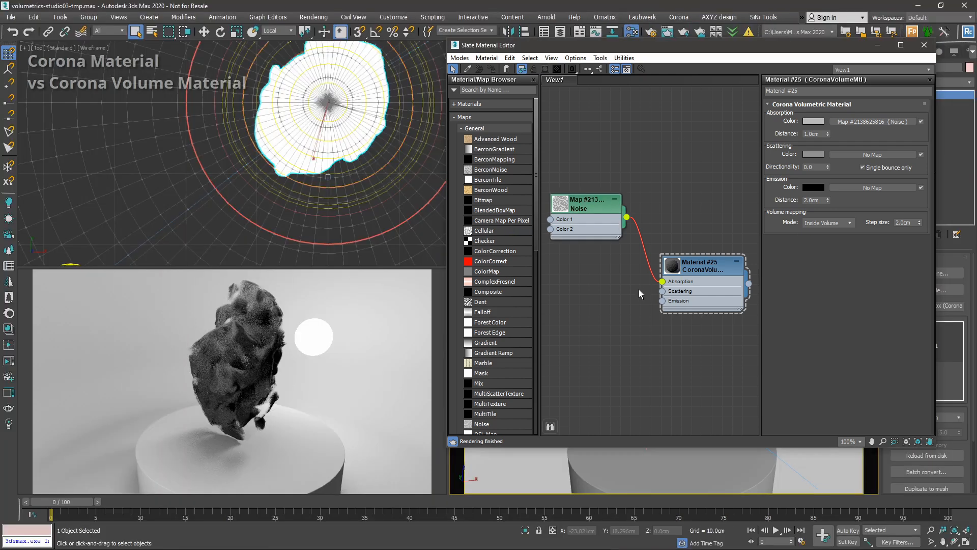
mouse_move(662, 281)
mouse_down()
mouse_move(628, 319)
mouse_move(662, 301)
mouse_up()
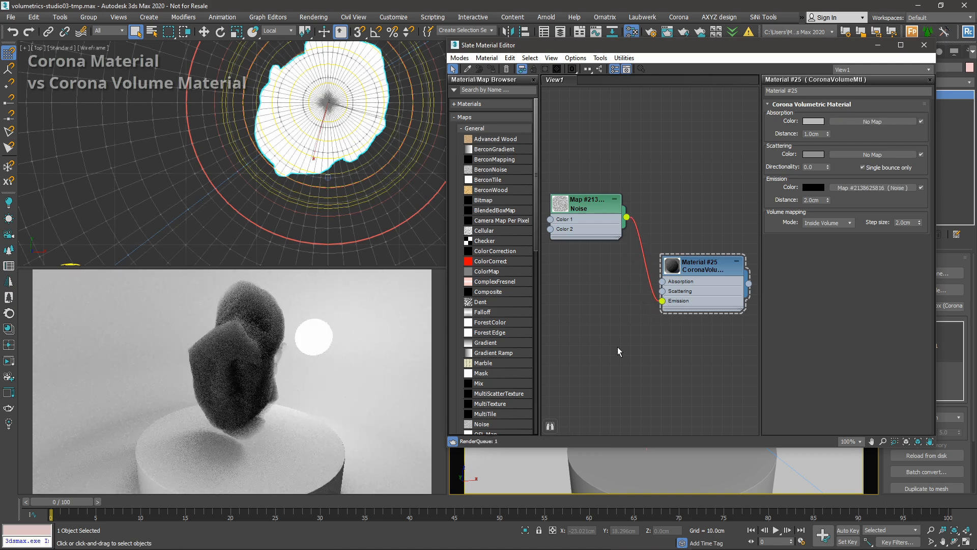
alt+middle_drag(659, 472, 620, 462)
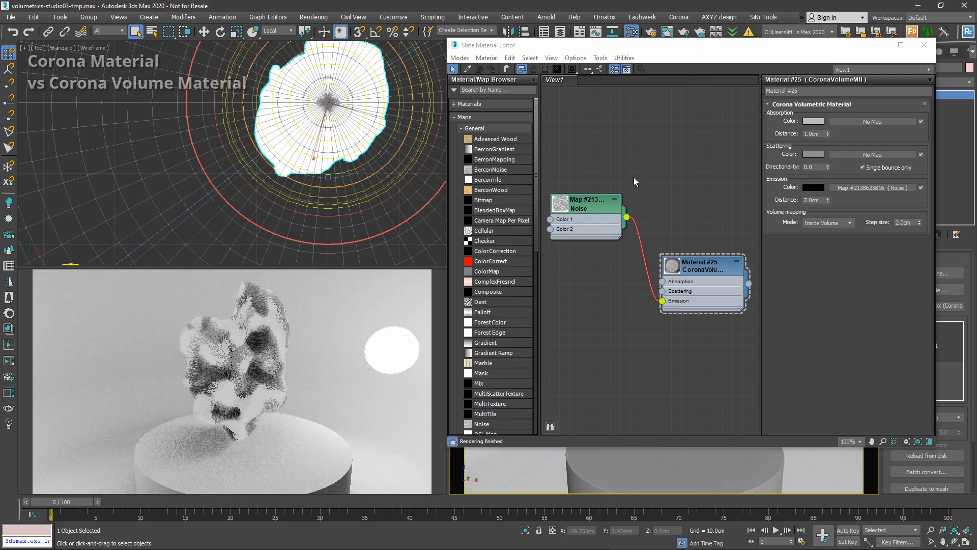